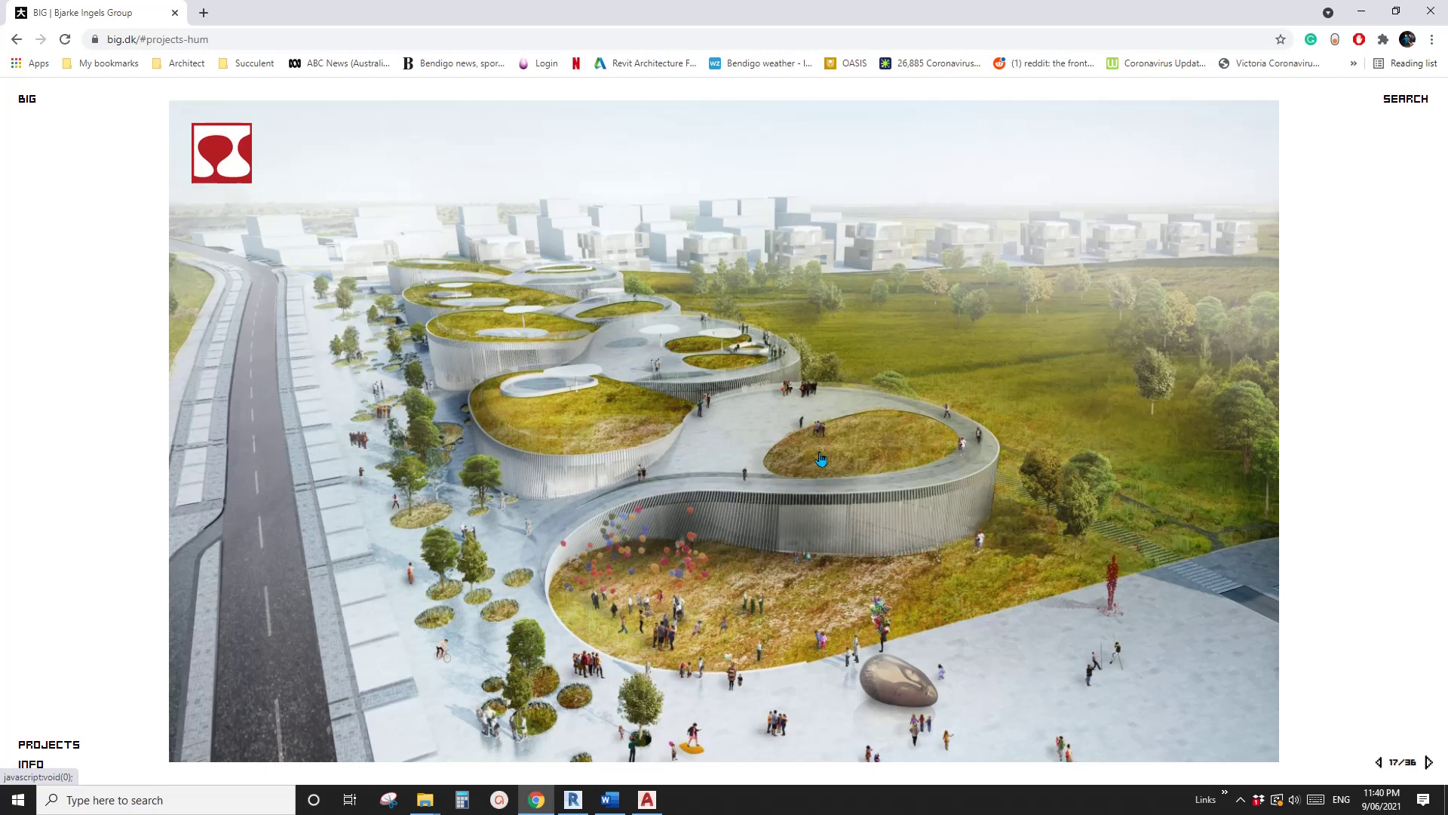
Browse BIG's cultural museum project images, examining the serpentine incision, lifted roof, programme and entrance diagrams
left_click(762, 425)
left_click(763, 425)
left_click(758, 425)
left_click(733, 421)
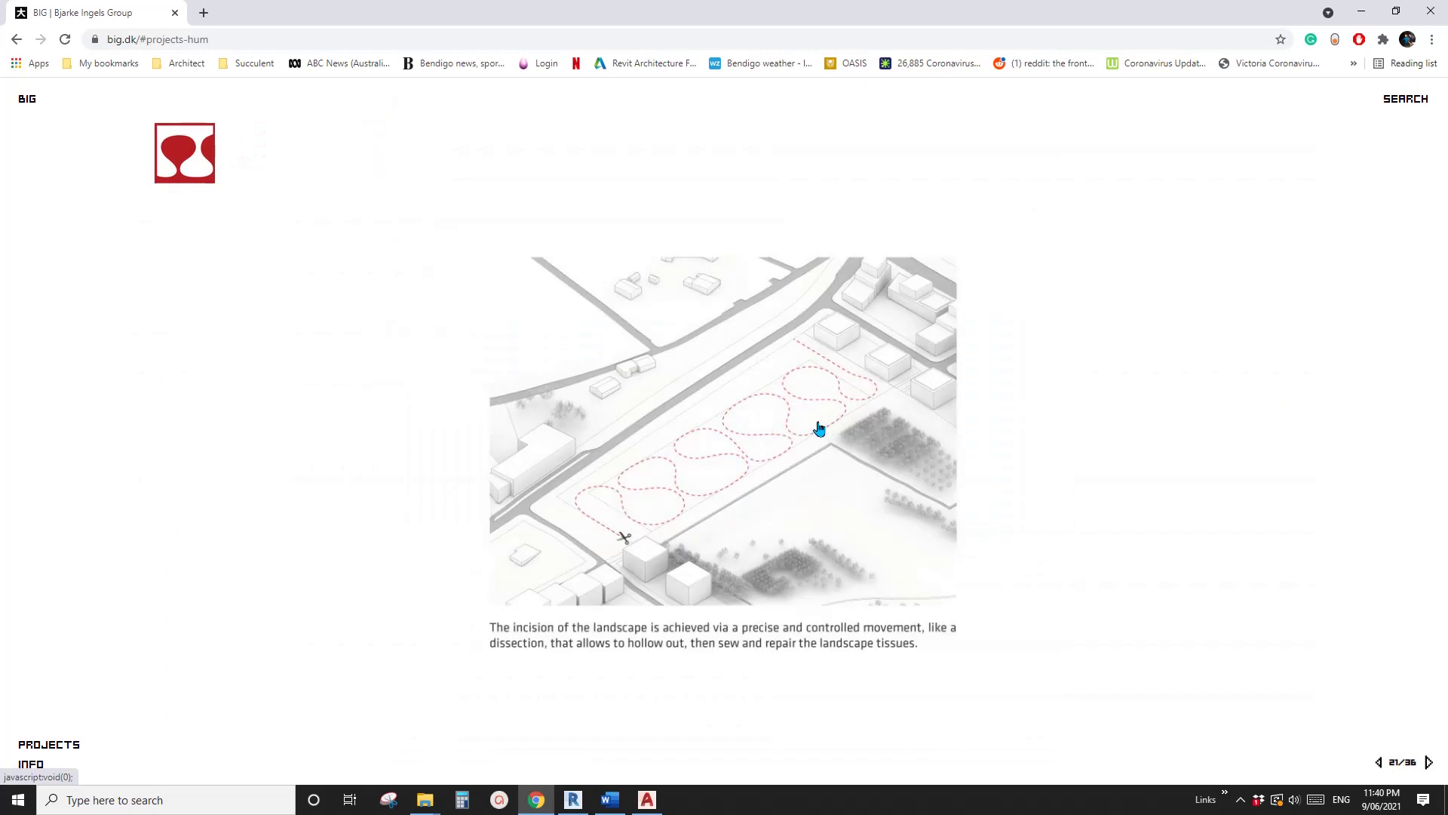
left_click(820, 428)
left_click(736, 445)
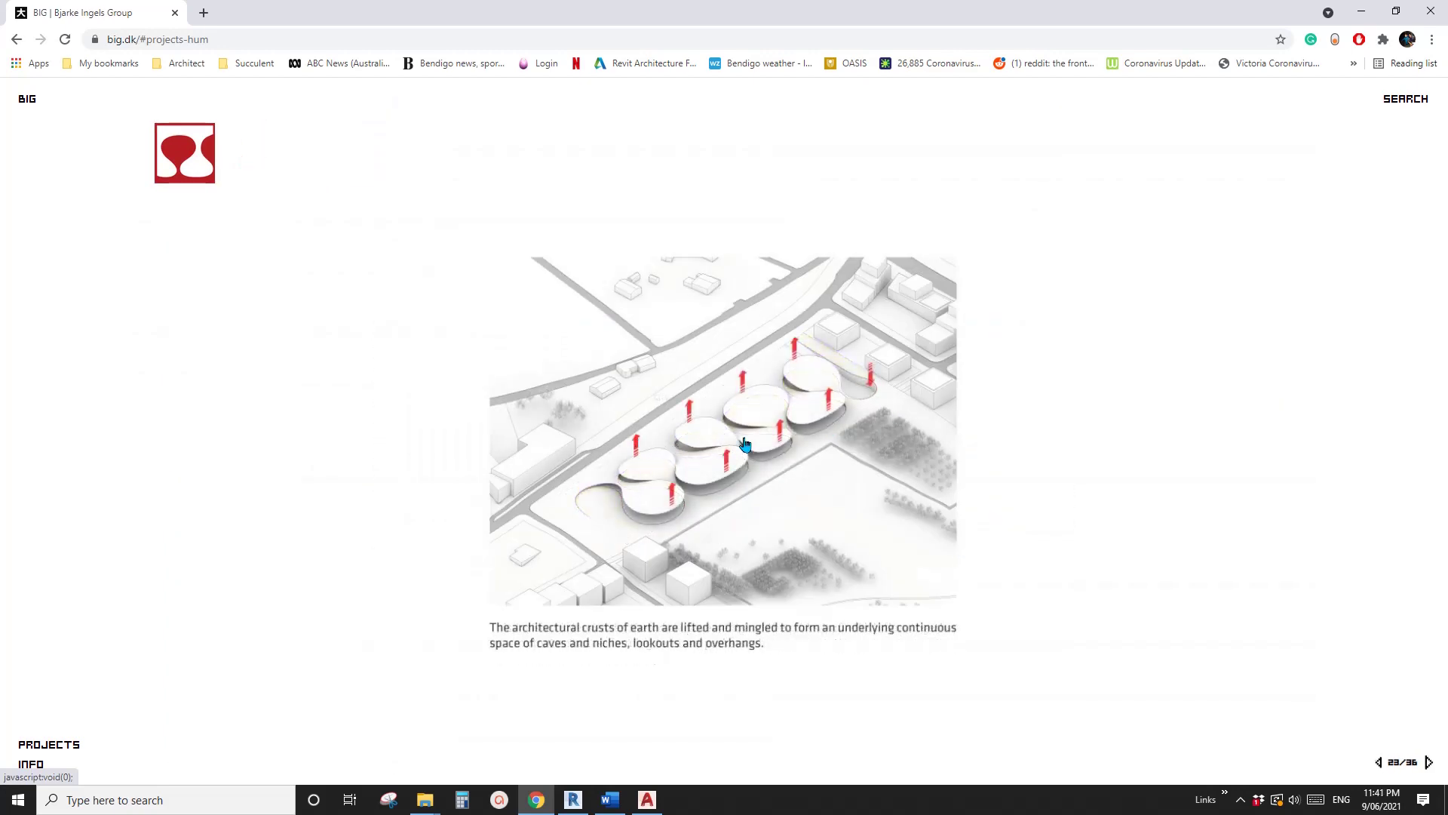
left_click(780, 427)
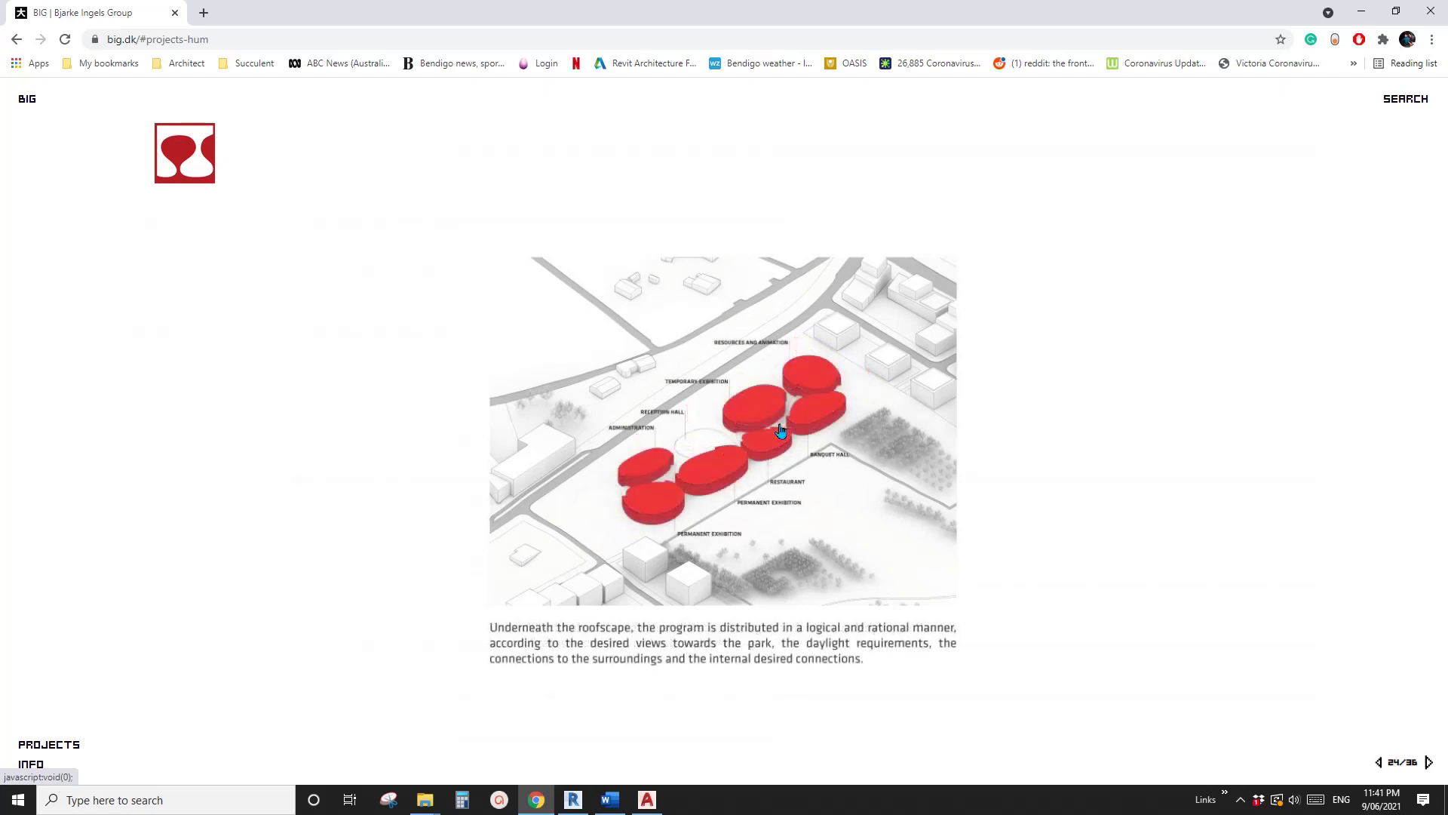
left_click(781, 428)
left_click(782, 431)
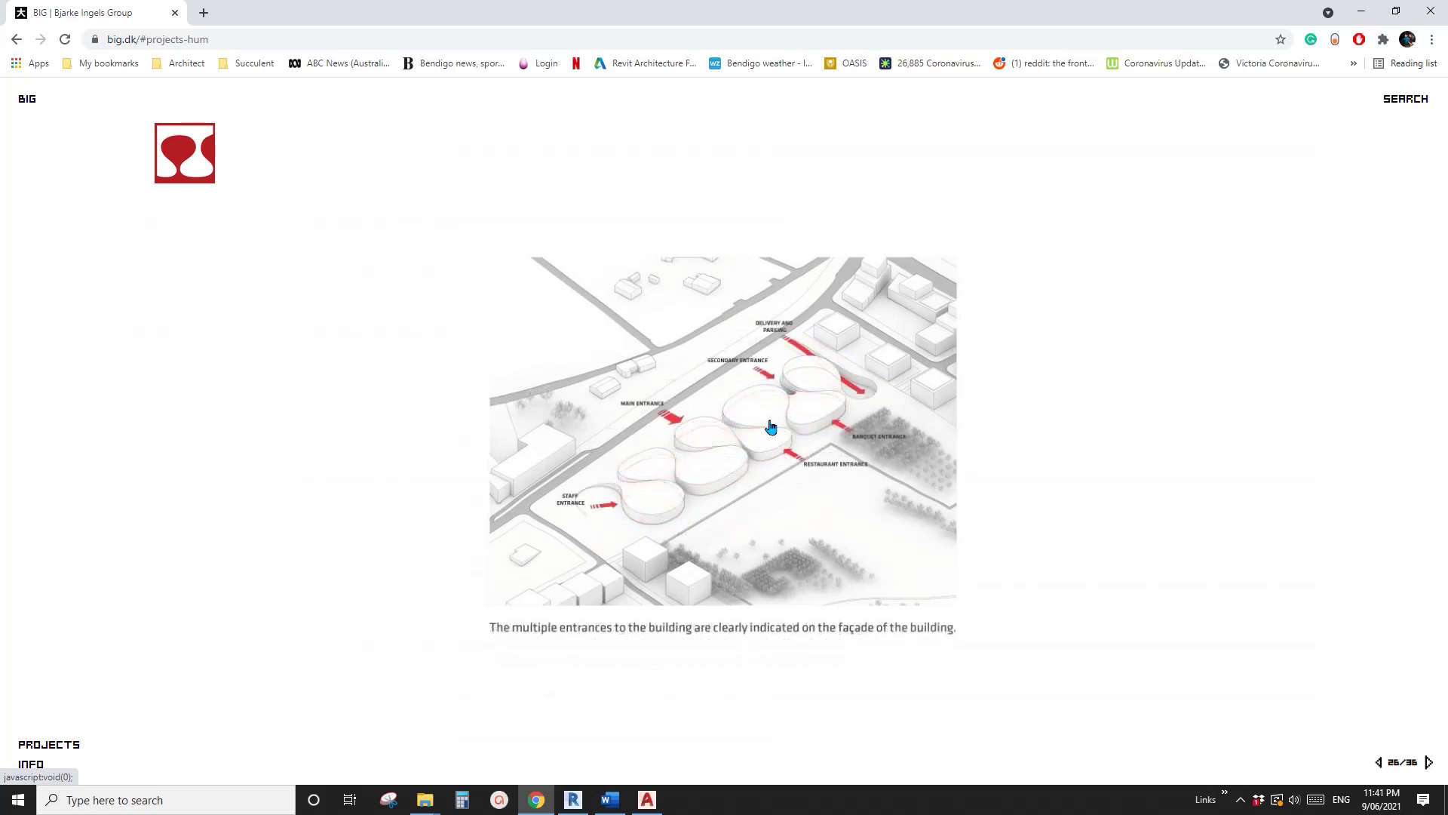
left_click(686, 476)
left_click(686, 476)
left_click(684, 475)
left_click(689, 477)
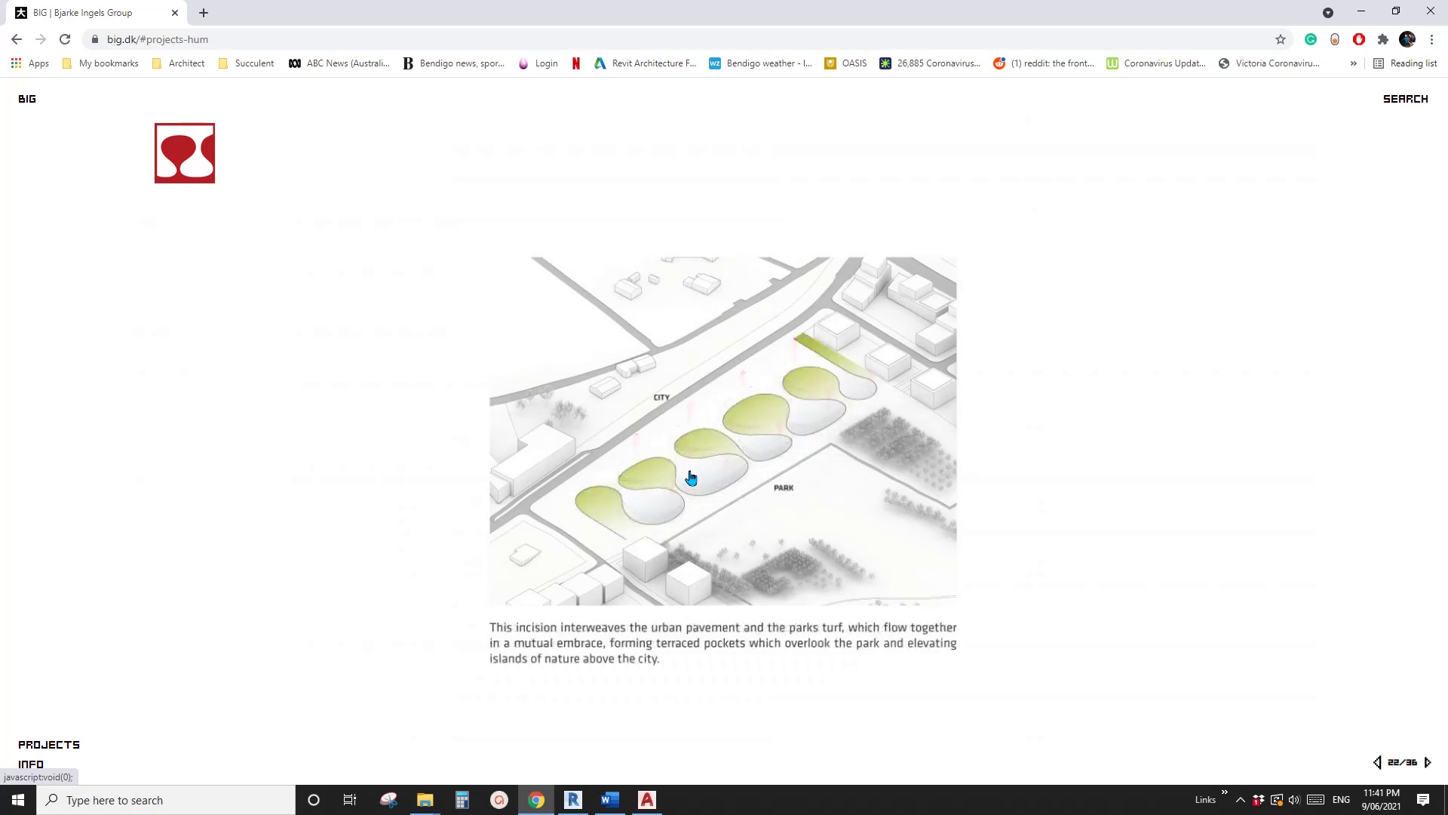
left_click(688, 485)
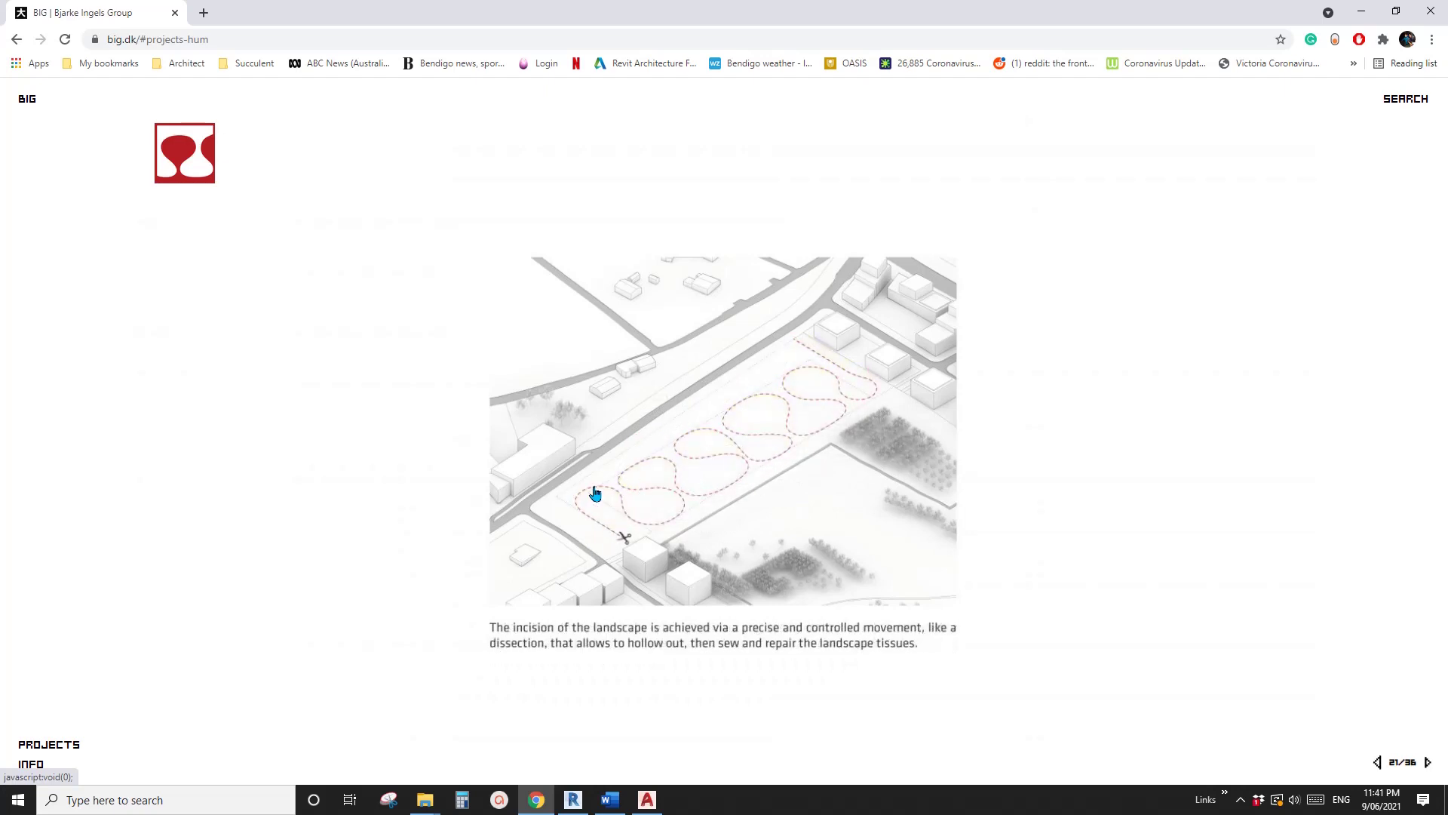
Switch to Revit and create a new project from a different template than the Construction Template
left_click(582, 809)
left_click(95, 178)
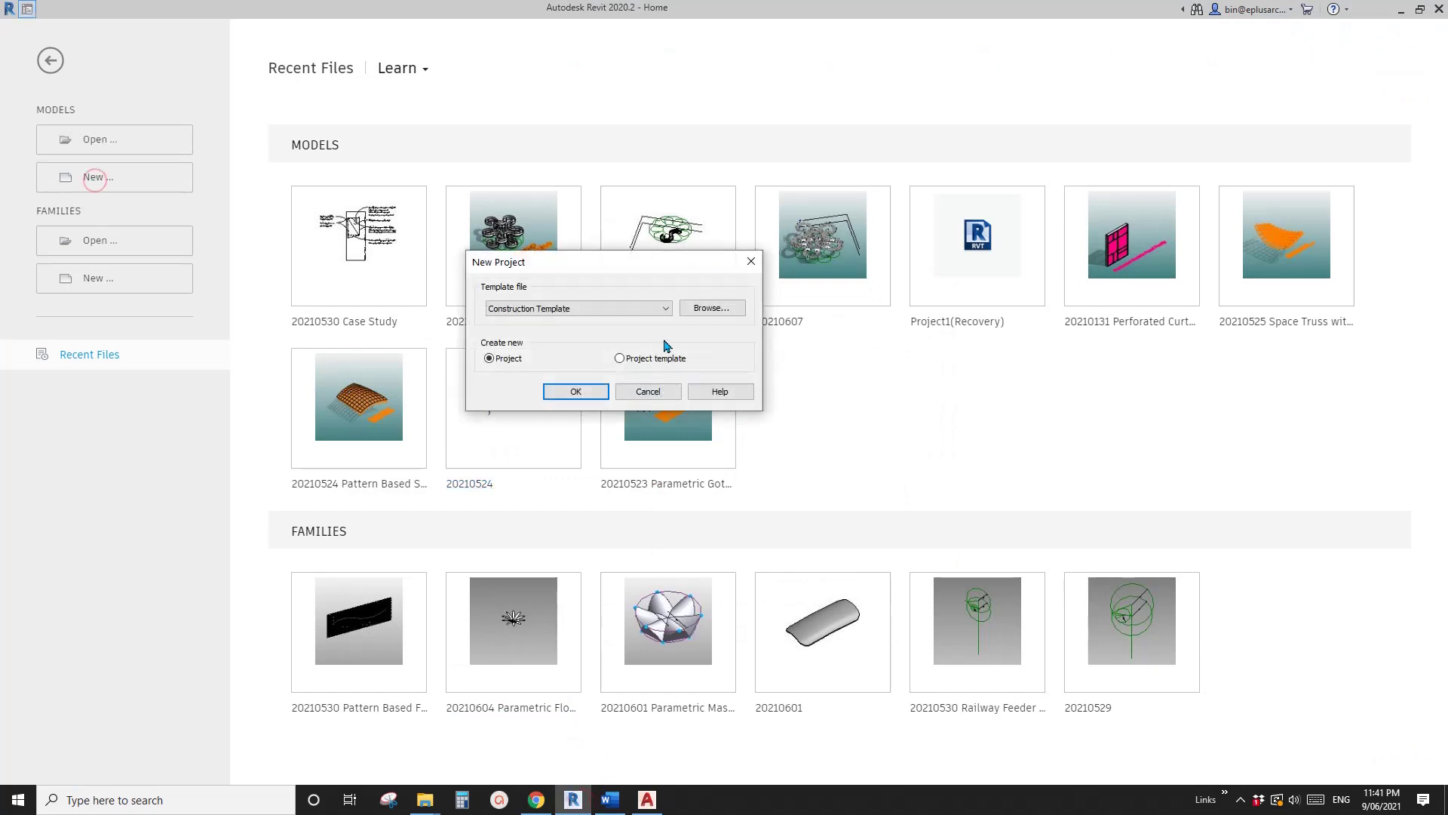
left_click(663, 308)
left_click(549, 337)
left_click(576, 391)
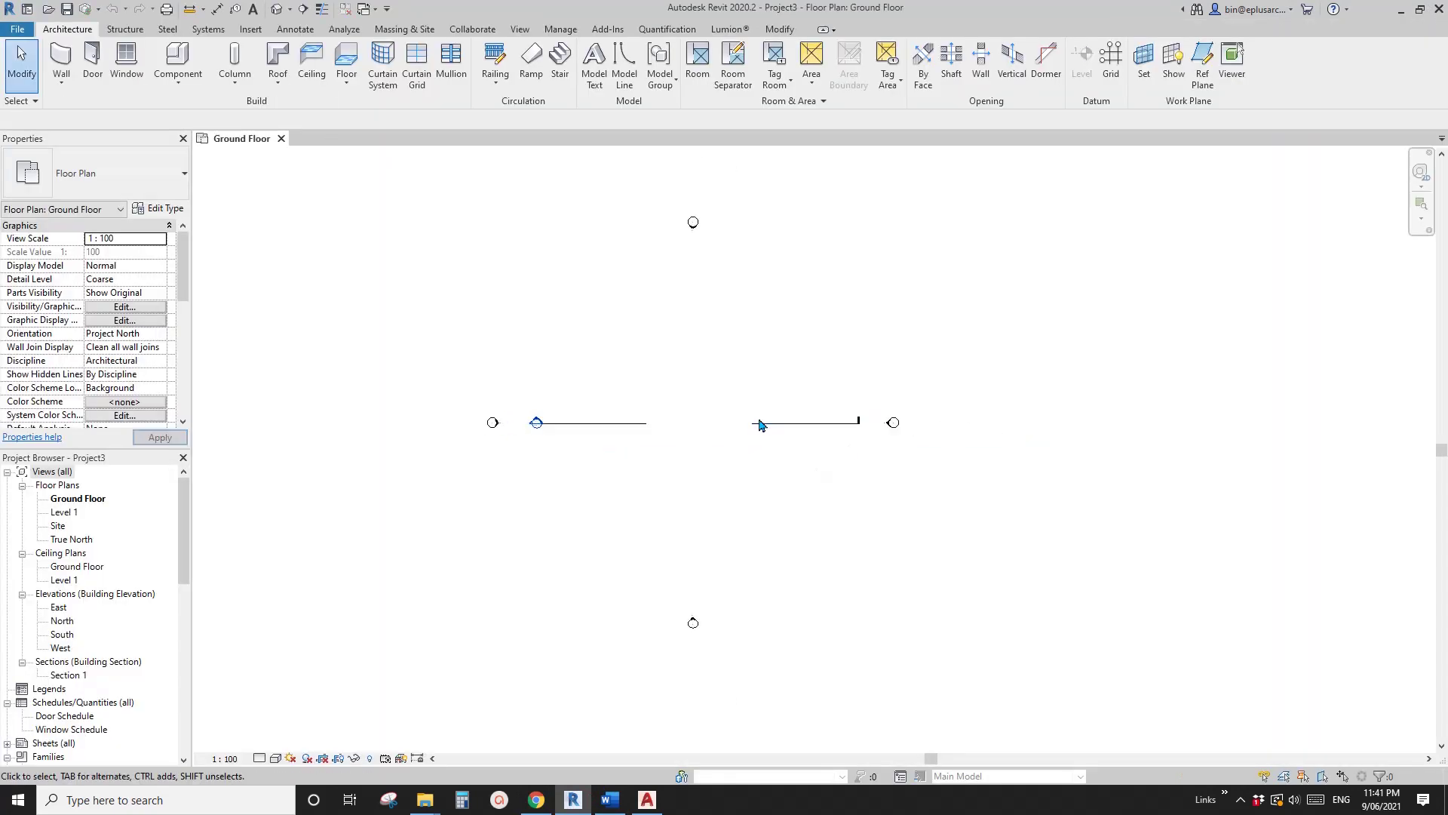
scroll(759, 422, "down", 1)
middle_click_drag(751, 427, 680, 428)
middle_click_drag(803, 407, 873, 416)
scroll(850, 422, "down", 2)
left_click_drag(543, 236, 1008, 658)
left_click(915, 485)
Try to trace the looping serpentine outline with a chain of detail-line arcs in the empty area east of the elevation markers
middle_click_drag(856, 362, 455, 394)
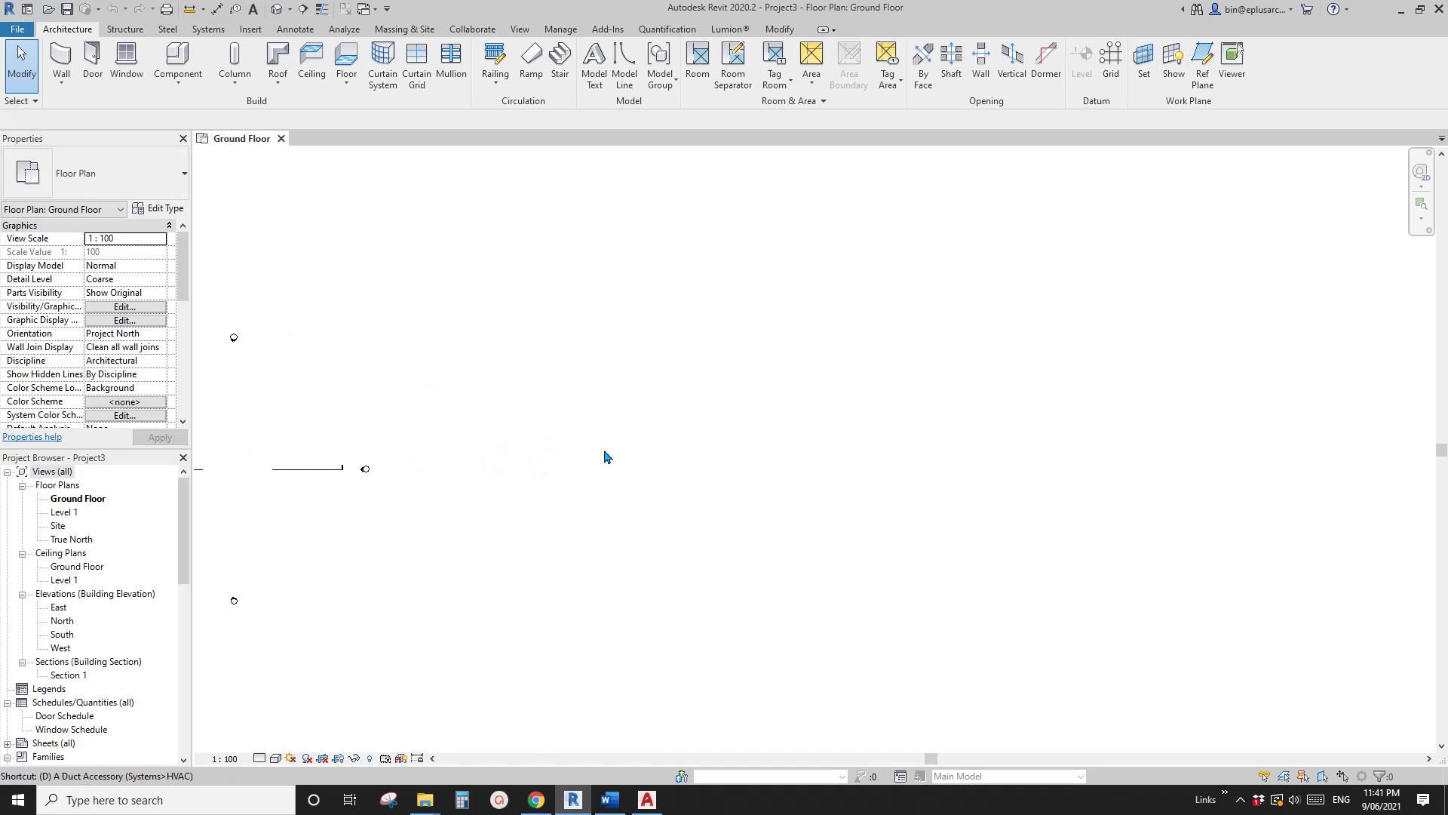
key("l")
middle_click_drag(640, 492, 665, 489)
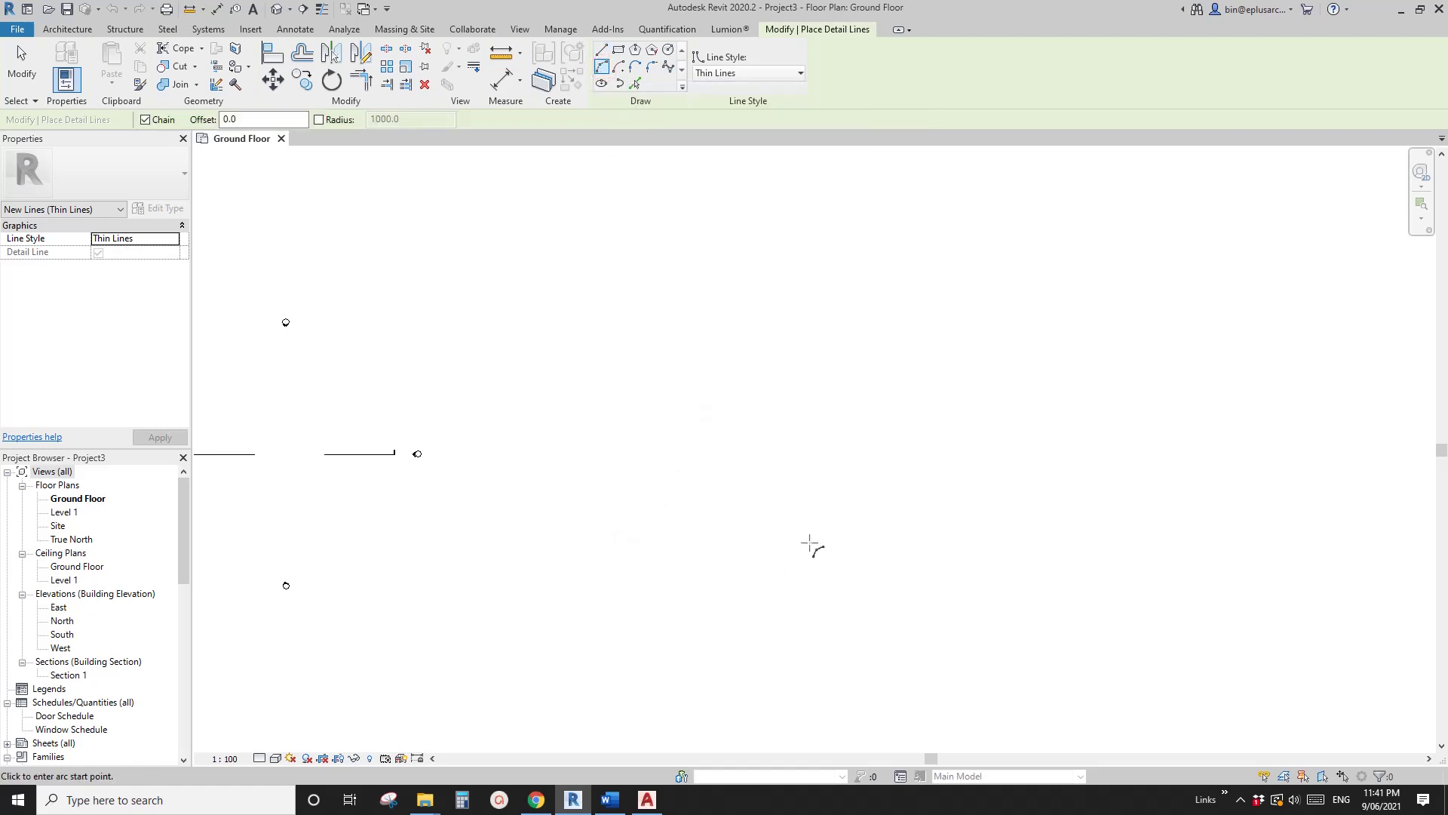
left_click(638, 529)
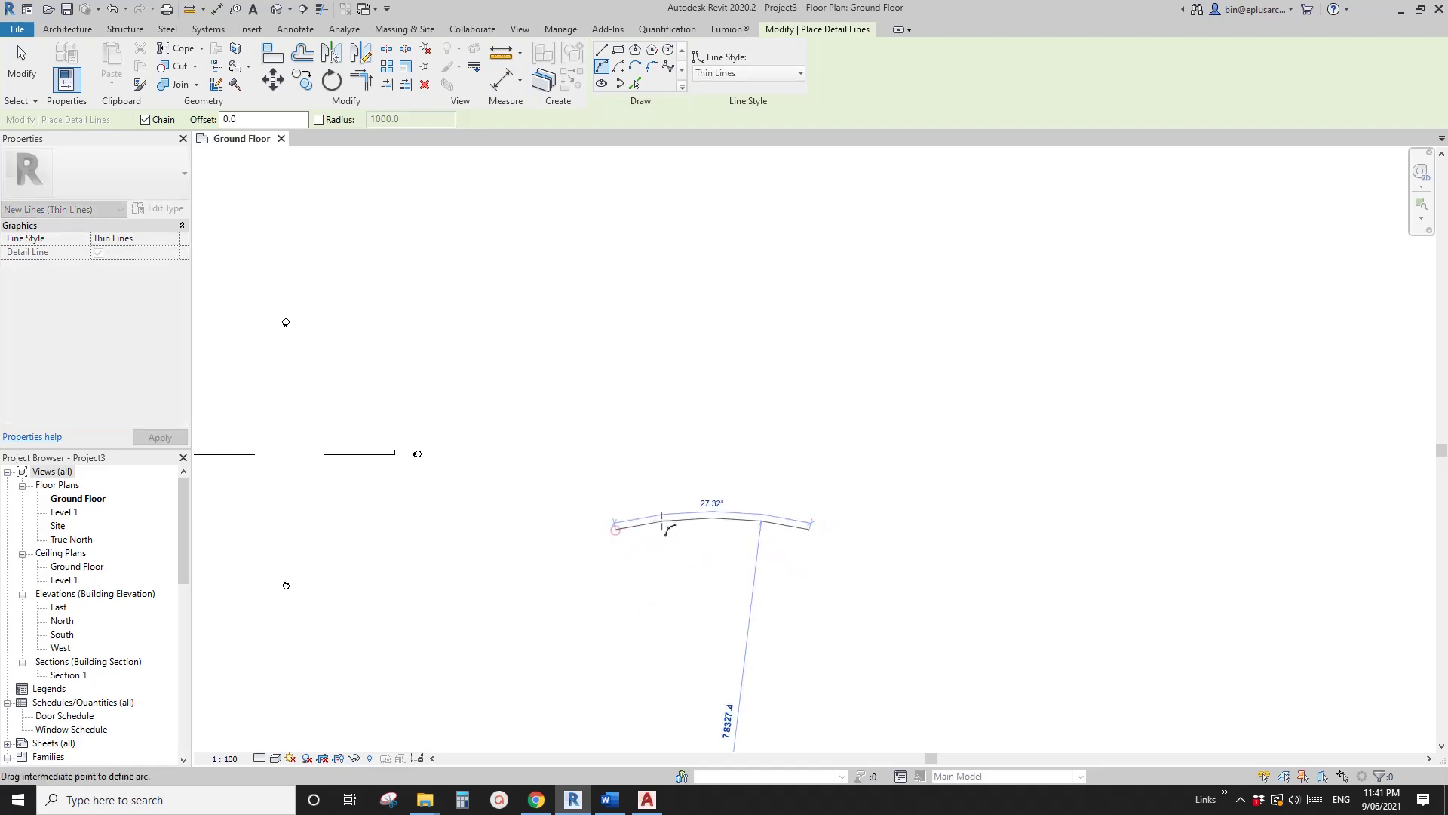
left_click(565, 398)
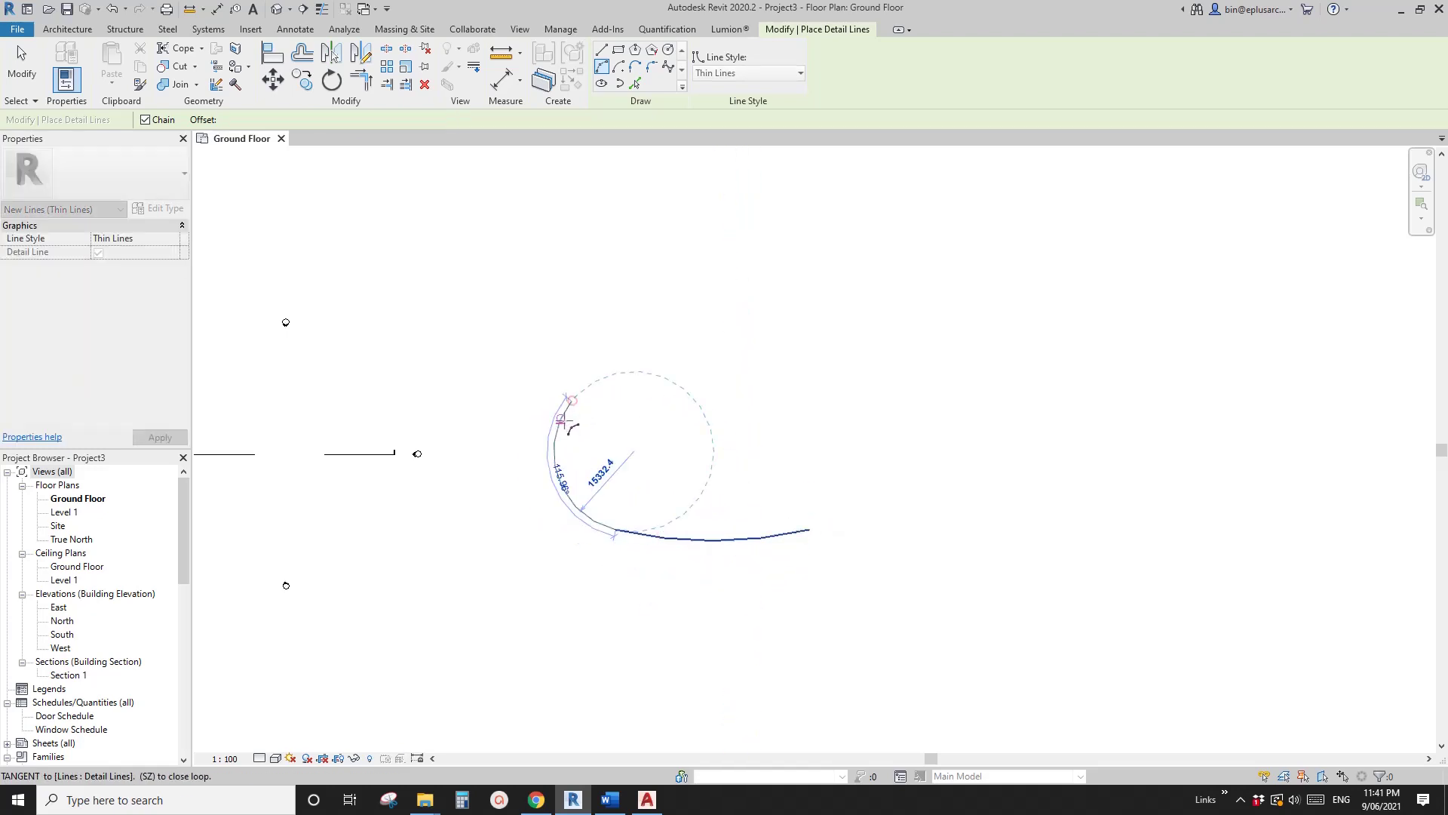
left_click(556, 473)
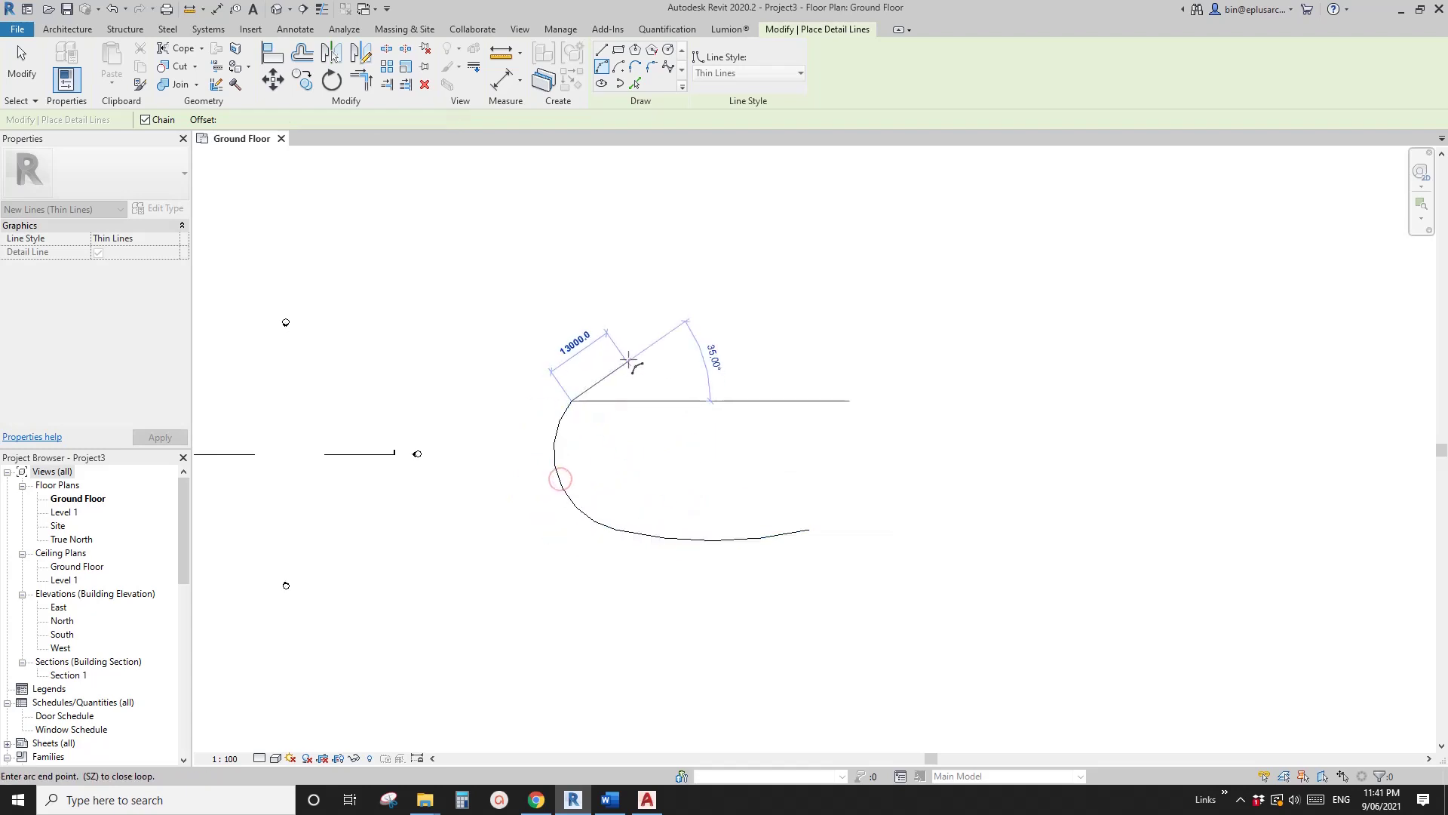
left_click(699, 349)
left_click(634, 362)
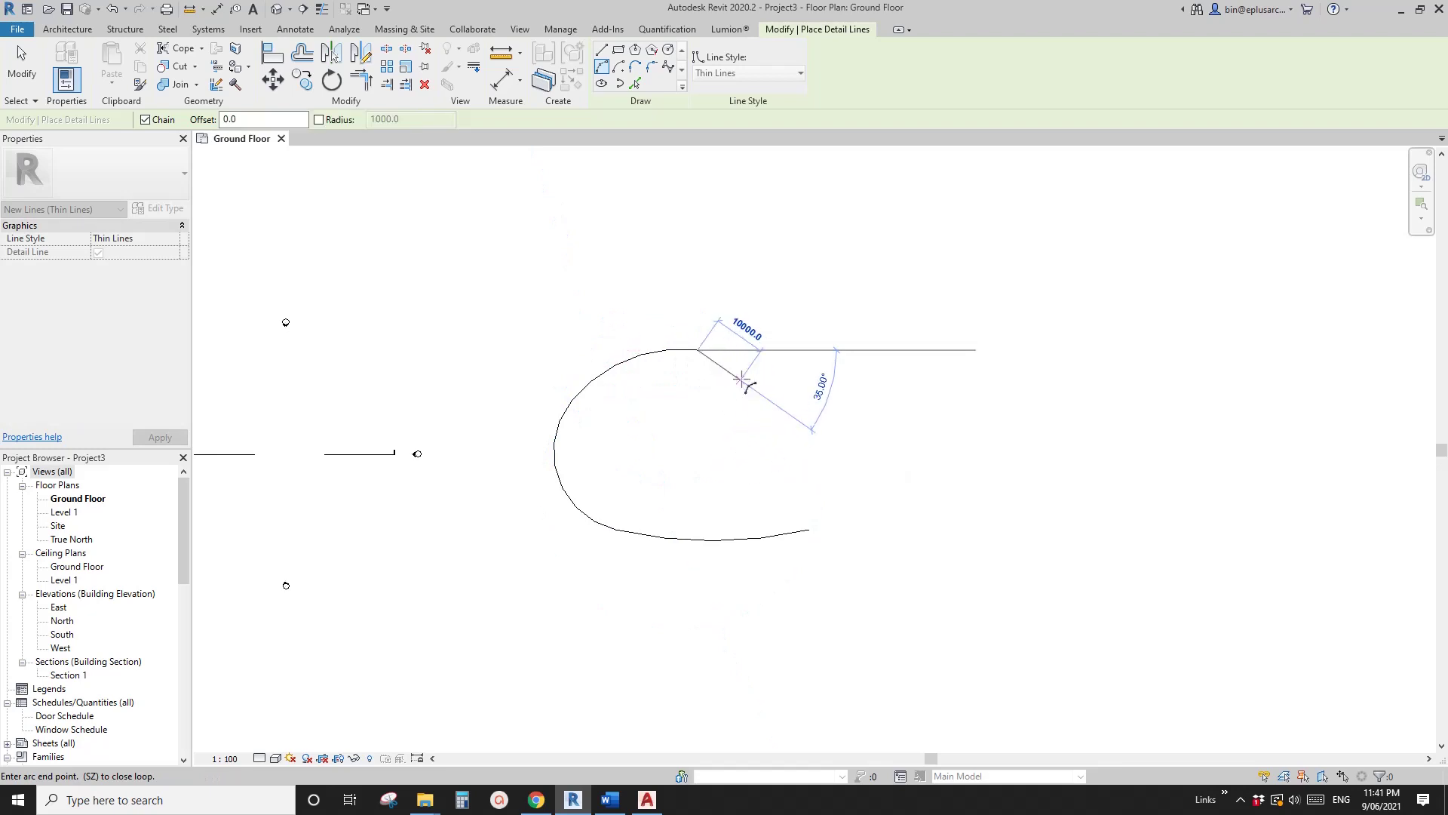
left_click(766, 413)
left_click(744, 375)
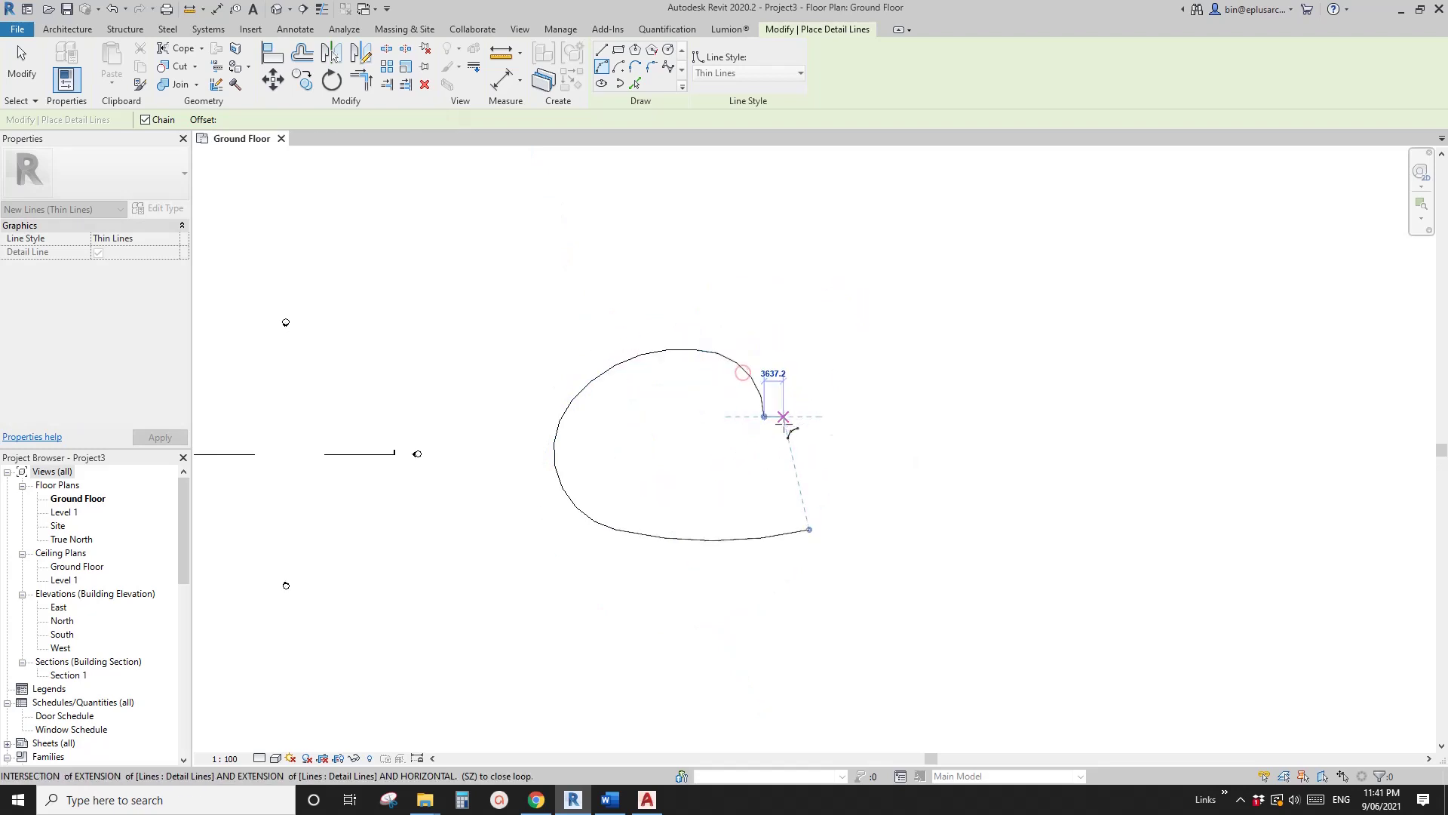
left_click(856, 441)
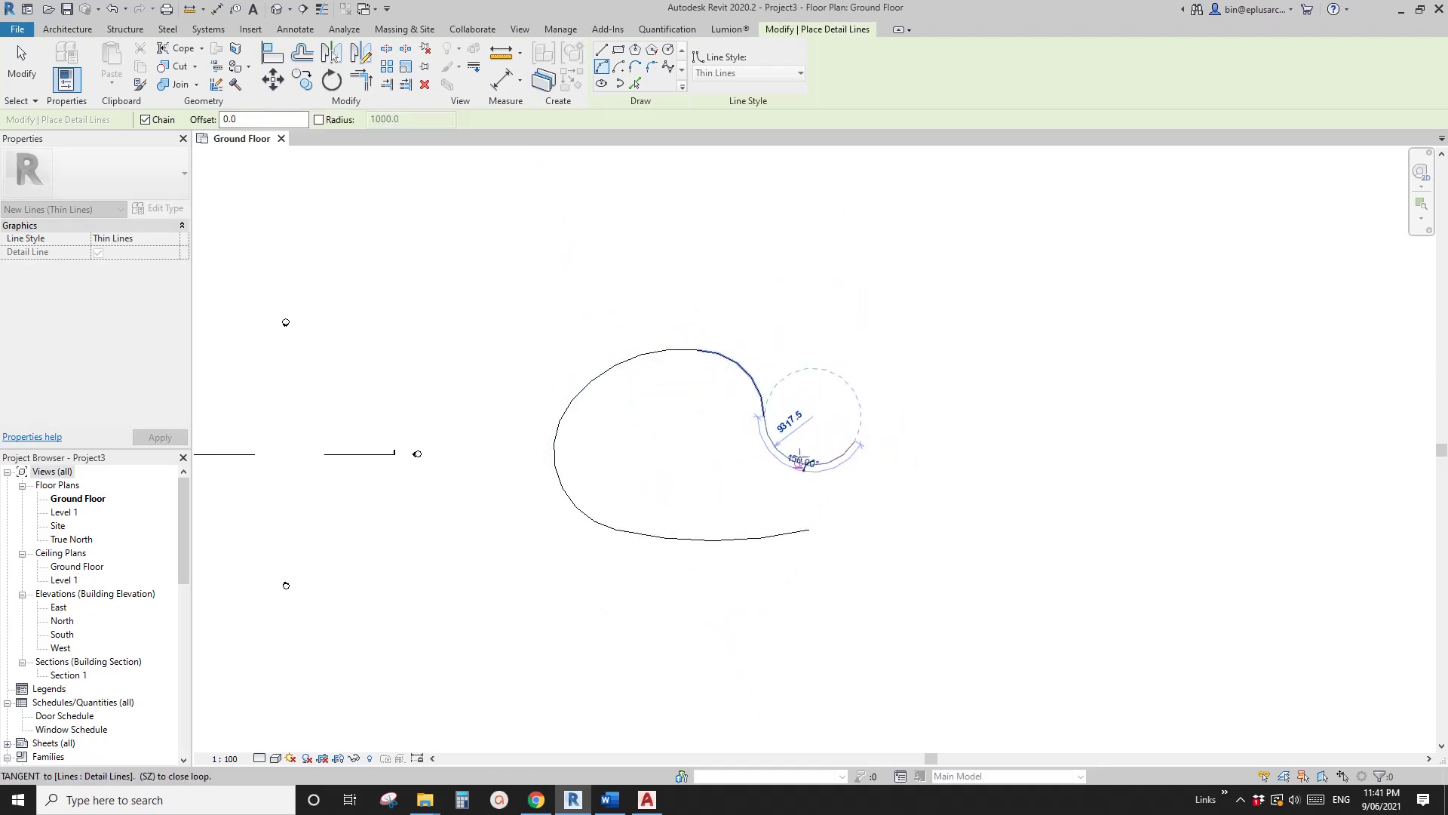
left_click(800, 460)
Delete all of the chained detail arcs from the ground floor plan
key("Escape")
key("Escape")
left_click_drag(877, 330, 514, 580)
key("Delete")
Draw a serpentine spline detail line about 570 m long, winding north in alternating west and east loops beside the elevation markers
middle_click_drag(708, 508, 680, 521)
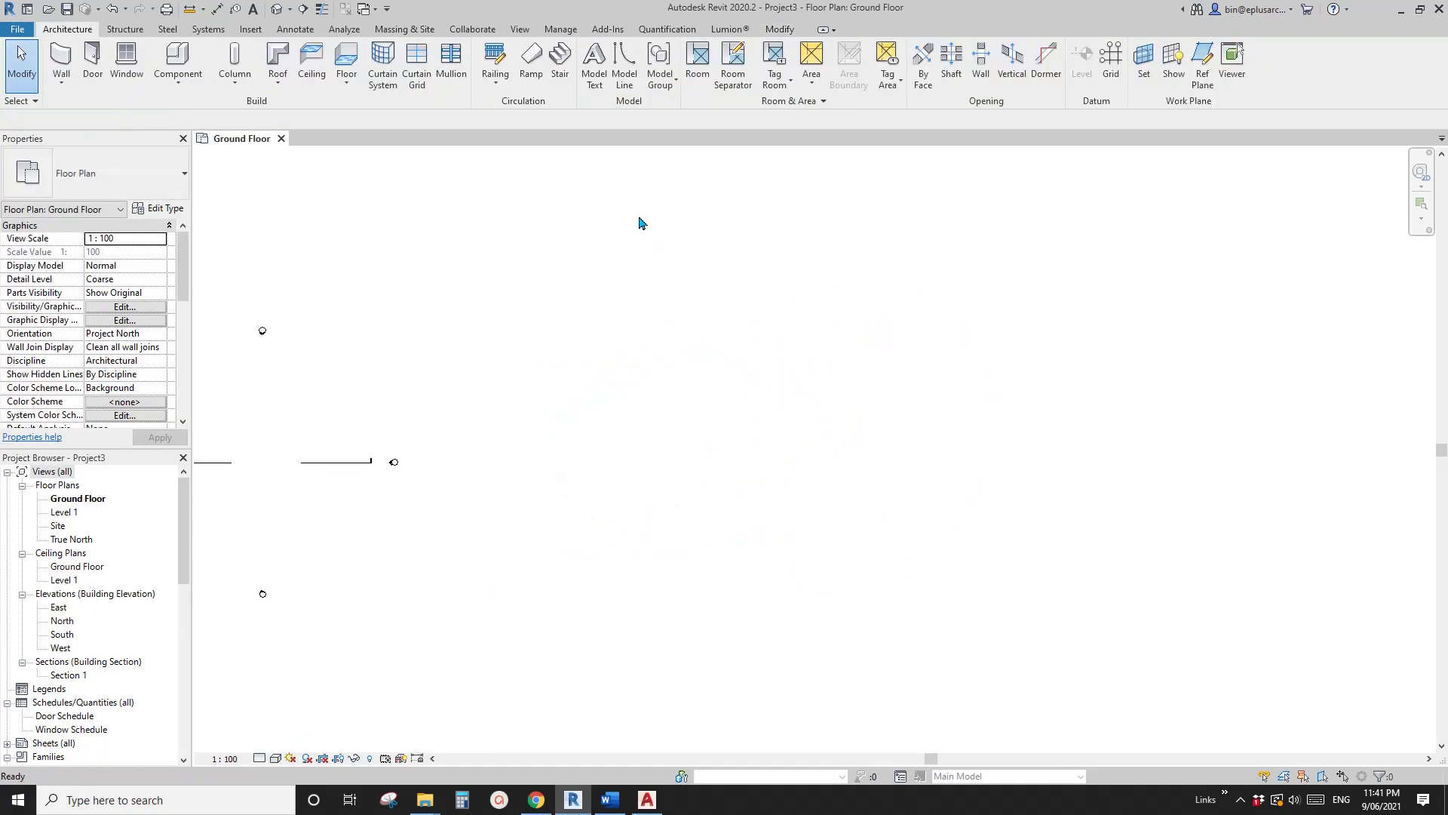
key("d")
key("l")
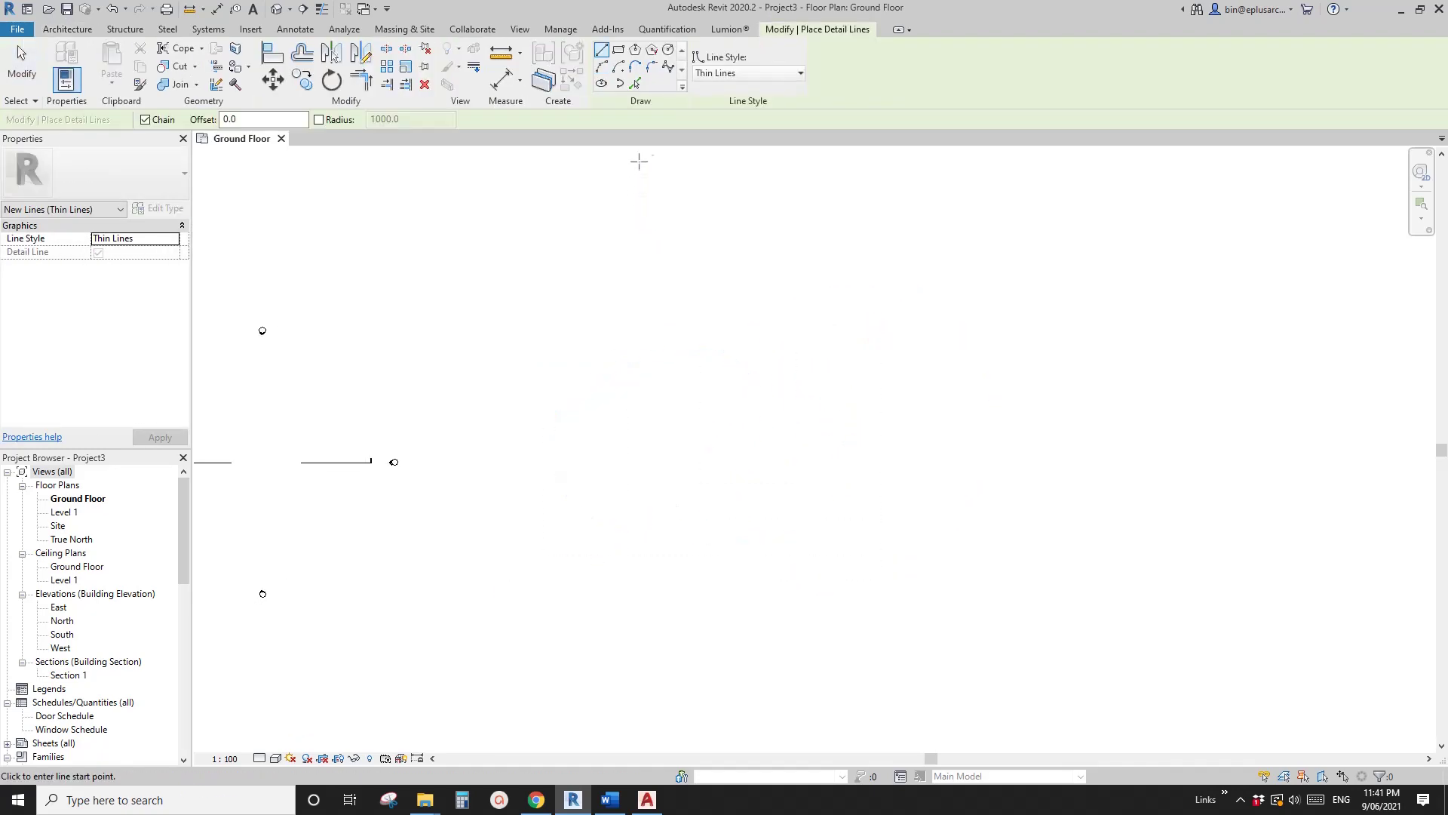
left_click(669, 67)
left_click(819, 529)
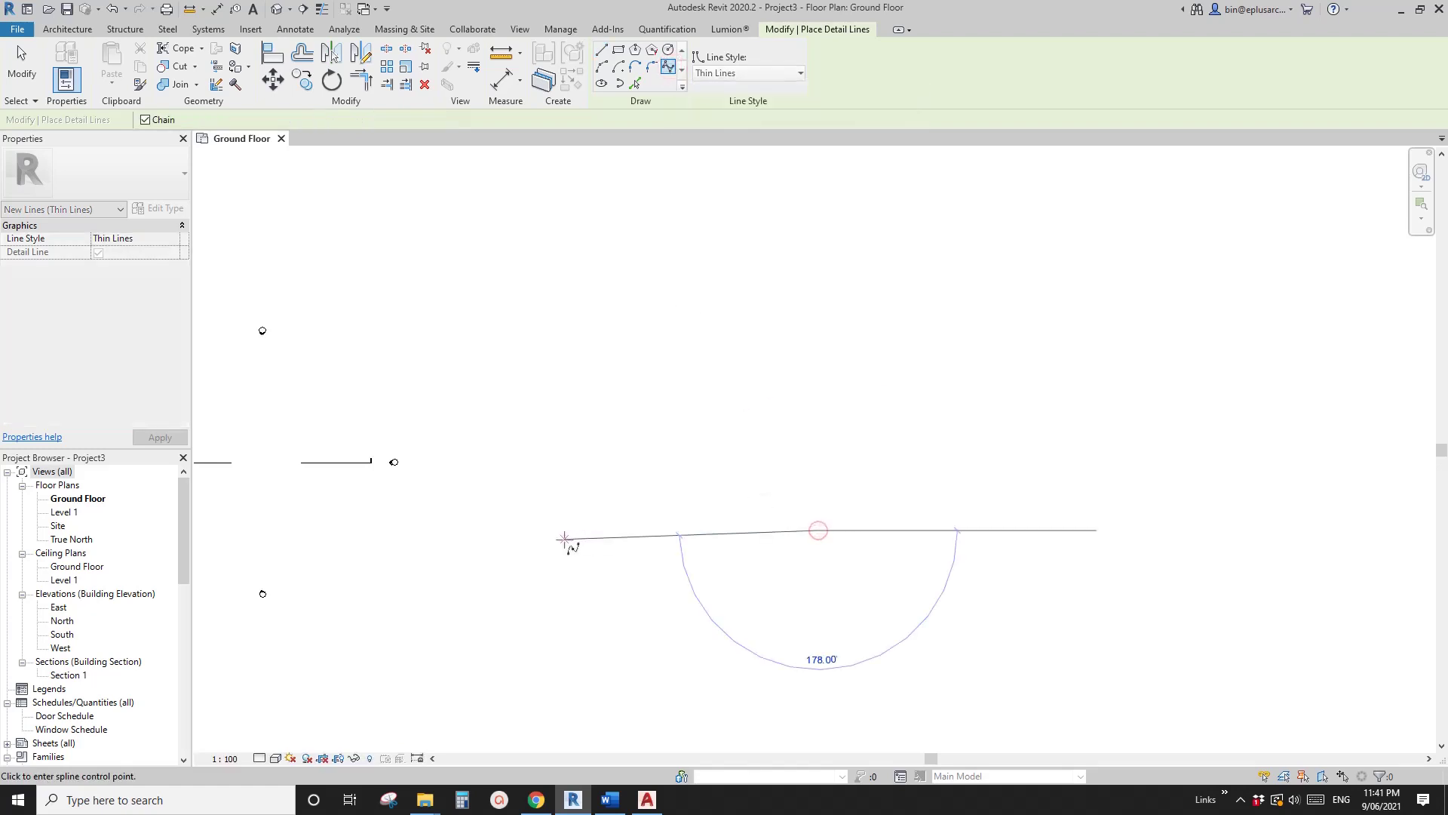
left_click(538, 530)
left_click(491, 473)
left_click(500, 386)
left_click(556, 335)
left_click(656, 341)
left_click(692, 444)
left_click(774, 489)
left_click(829, 436)
left_click(837, 330)
left_click(809, 242)
left_click(765, 200)
left_click(666, 245)
left_click(637, 306)
scroll(634, 320, "down", 1)
middle_click_drag(634, 320, 625, 601)
left_click(577, 585)
left_click(525, 565)
left_click(524, 569)
left_click(504, 520)
left_click(504, 442)
left_click(554, 371)
left_click(603, 380)
left_click(641, 421)
left_click(648, 466)
left_click(681, 493)
left_click(745, 482)
left_click(769, 407)
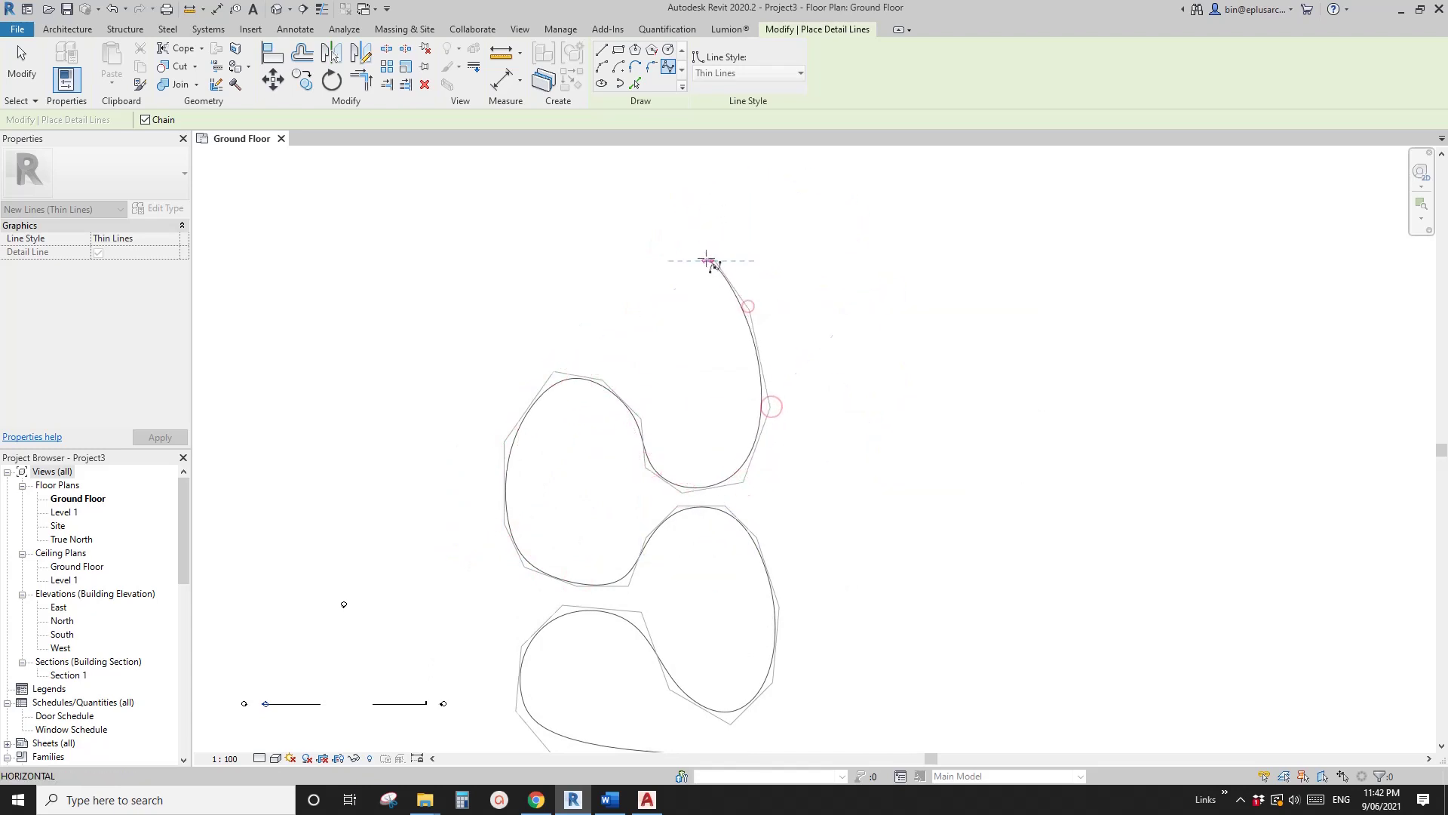
left_click(749, 307)
left_click(715, 261)
left_click(664, 264)
left_click(630, 305)
left_click(630, 354)
left_click(551, 364)
left_click(502, 347)
left_click(504, 270)
left_click(535, 220)
left_click(623, 203)
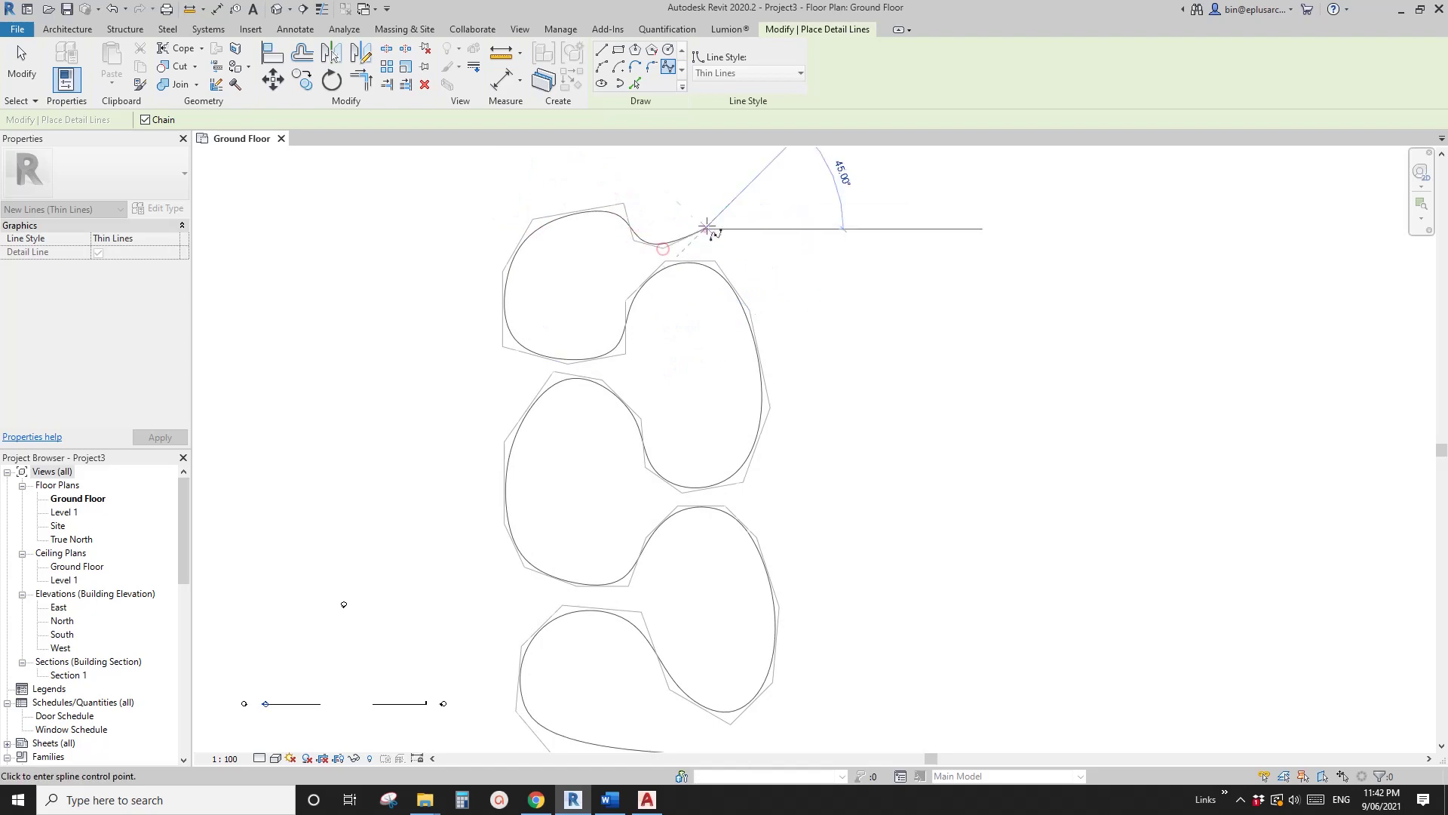
key("Escape")
key("Escape")
Reshape the spline's middle and southern loops by repositioning their control points into smoother, rounder bends
scroll(769, 453, "down", 1)
left_click(768, 451)
mouse_move(655, 414)
left_mouse_down()
mouse_move(664, 394)
mouse_move(644, 403)
left_mouse_up()
middle_click_drag(599, 393, 601, 391)
key("Escape")
left_click(714, 475)
scroll(695, 484, "up", 1)
middle_click_drag(695, 484, 711, 454)
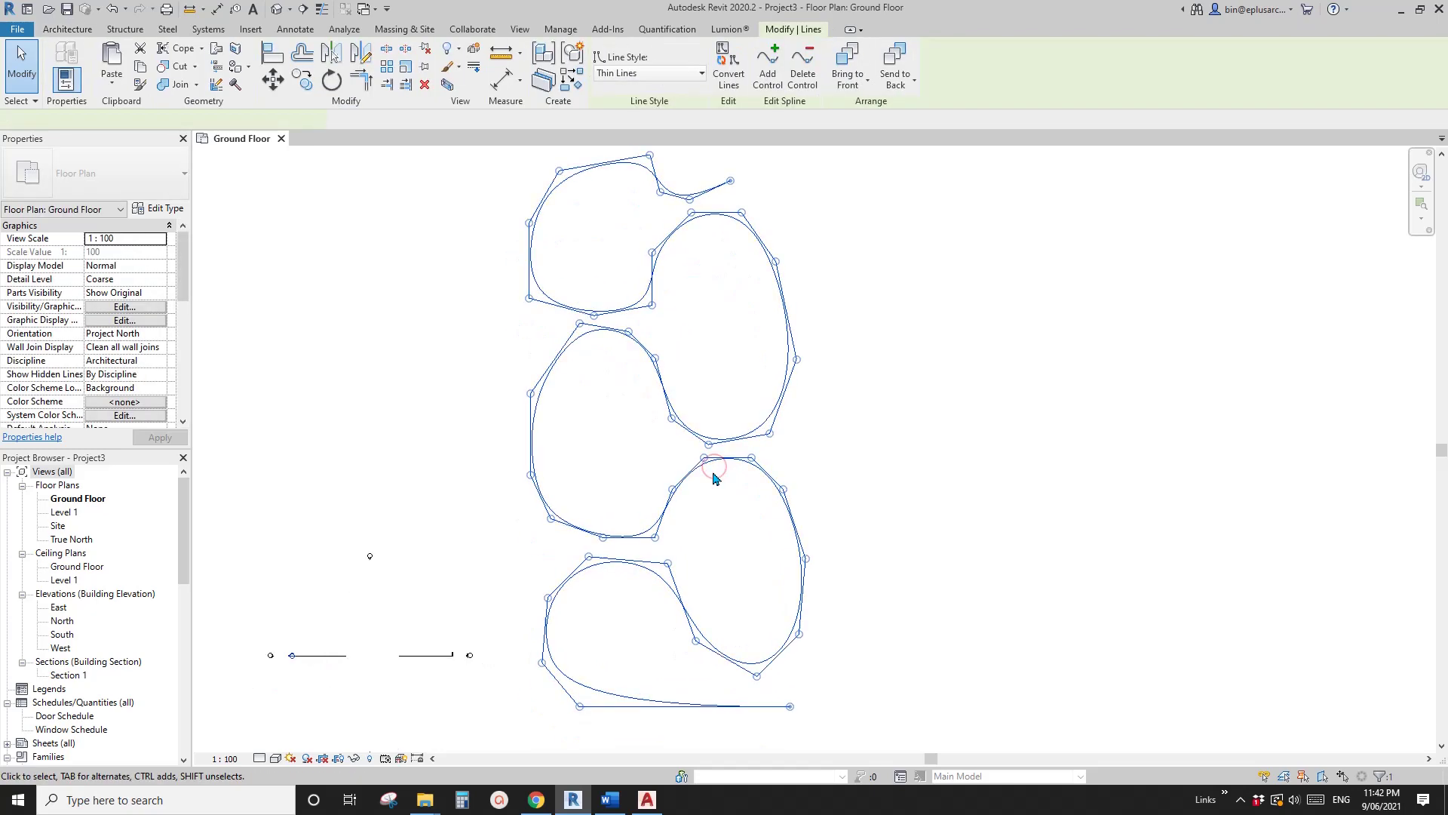
left_click_drag(709, 444, 682, 402)
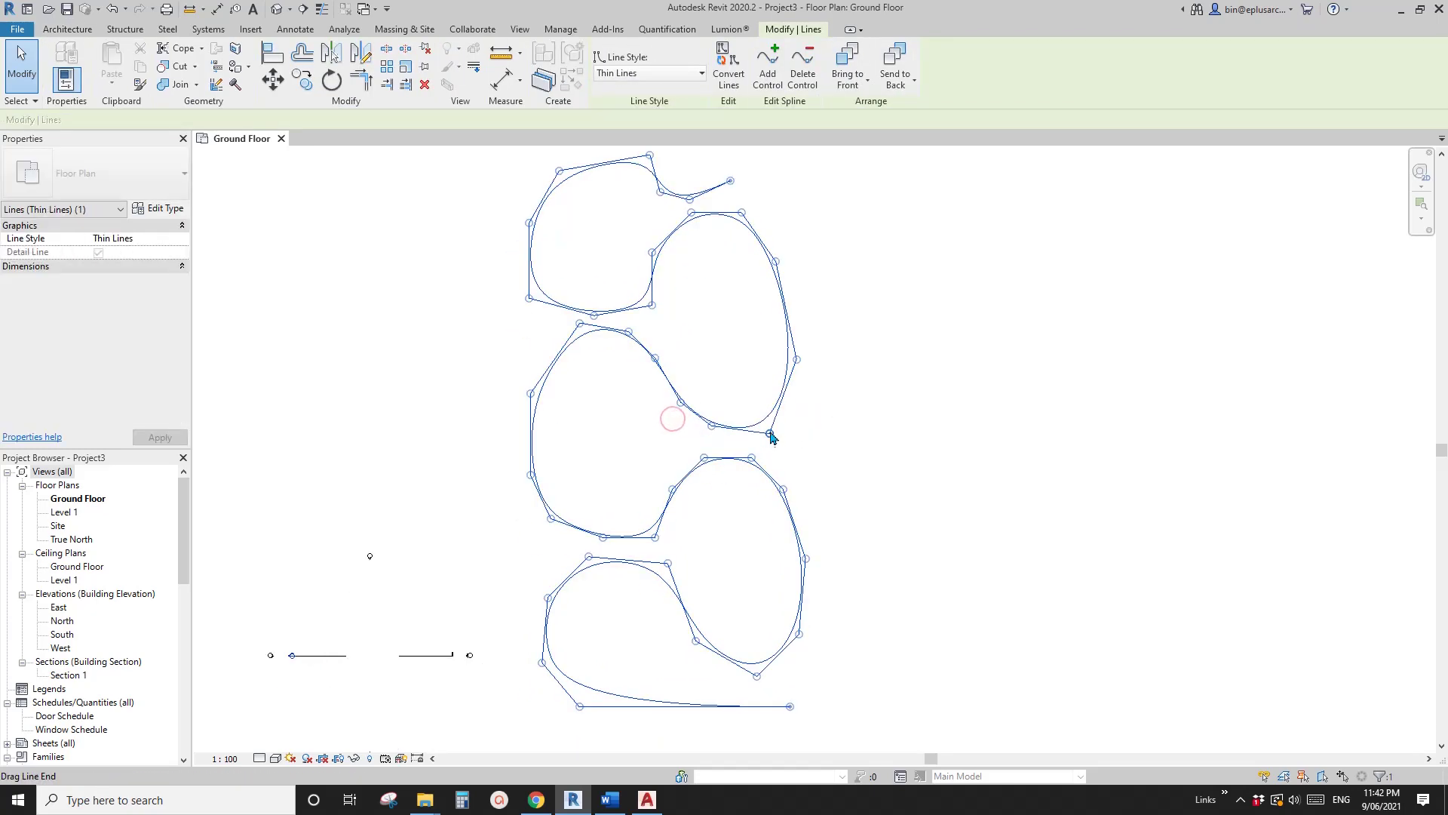
left_click_drag(770, 433, 792, 481)
middle_click_drag(792, 486, 795, 475)
left_click_drag(809, 549, 816, 543)
left_click_drag(698, 633, 685, 636)
scroll(905, 537, "down", 1)
middle_click_drag(725, 490, 729, 509)
scroll(730, 509, "up", 1)
left_click_drag(723, 555, 717, 550)
Smooth the spline's northern loops and its northern tail by repositioning the control points around them
left_click_drag(647, 346, 626, 354)
left_click_drag(718, 328, 702, 319)
middle_click_drag(712, 317, 711, 329)
left_click(750, 274)
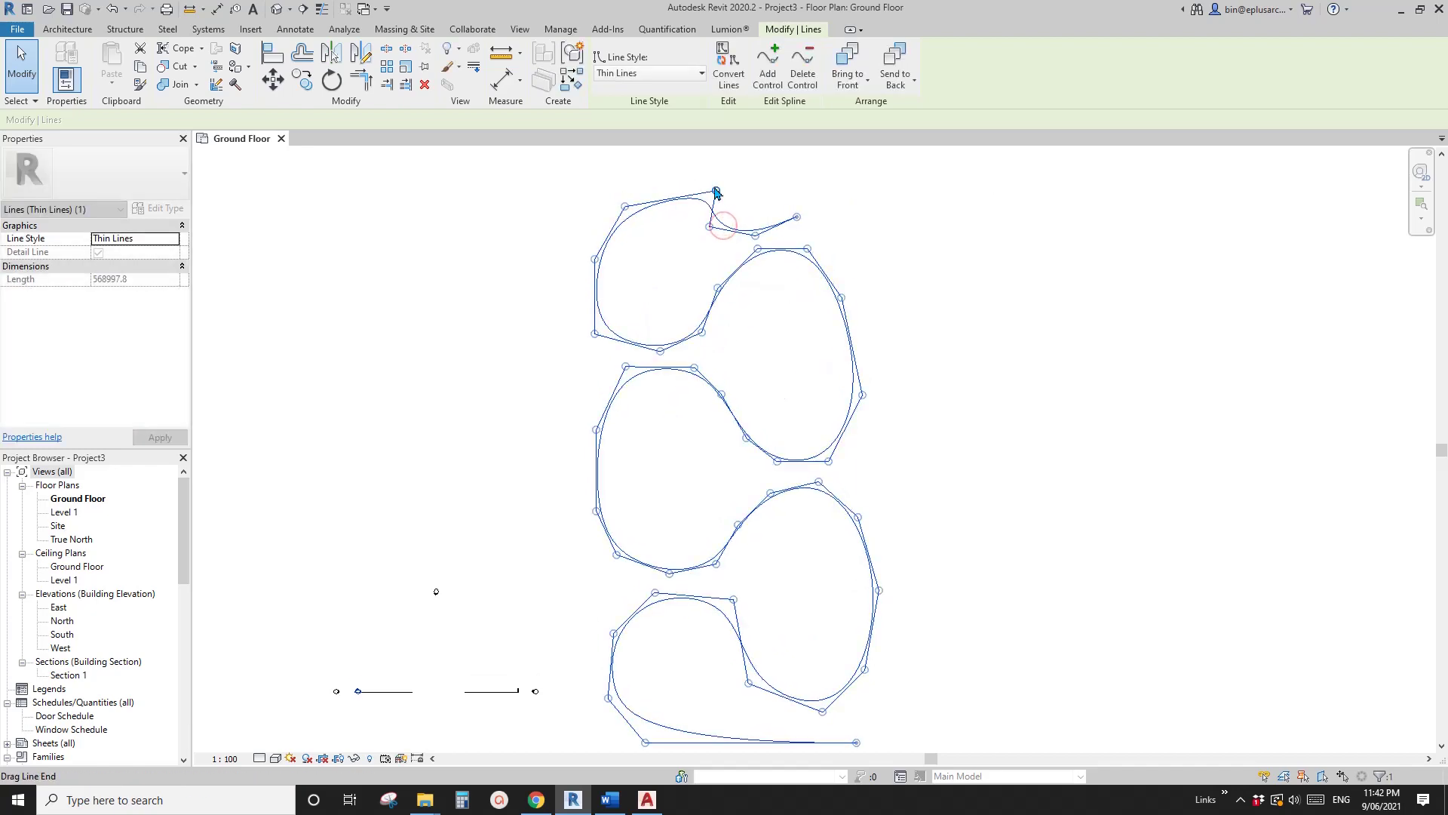
left_click_drag(716, 191, 676, 193)
scroll(666, 243, "down", 1)
key("Escape")
middle_click_drag(1038, 383, 986, 346)
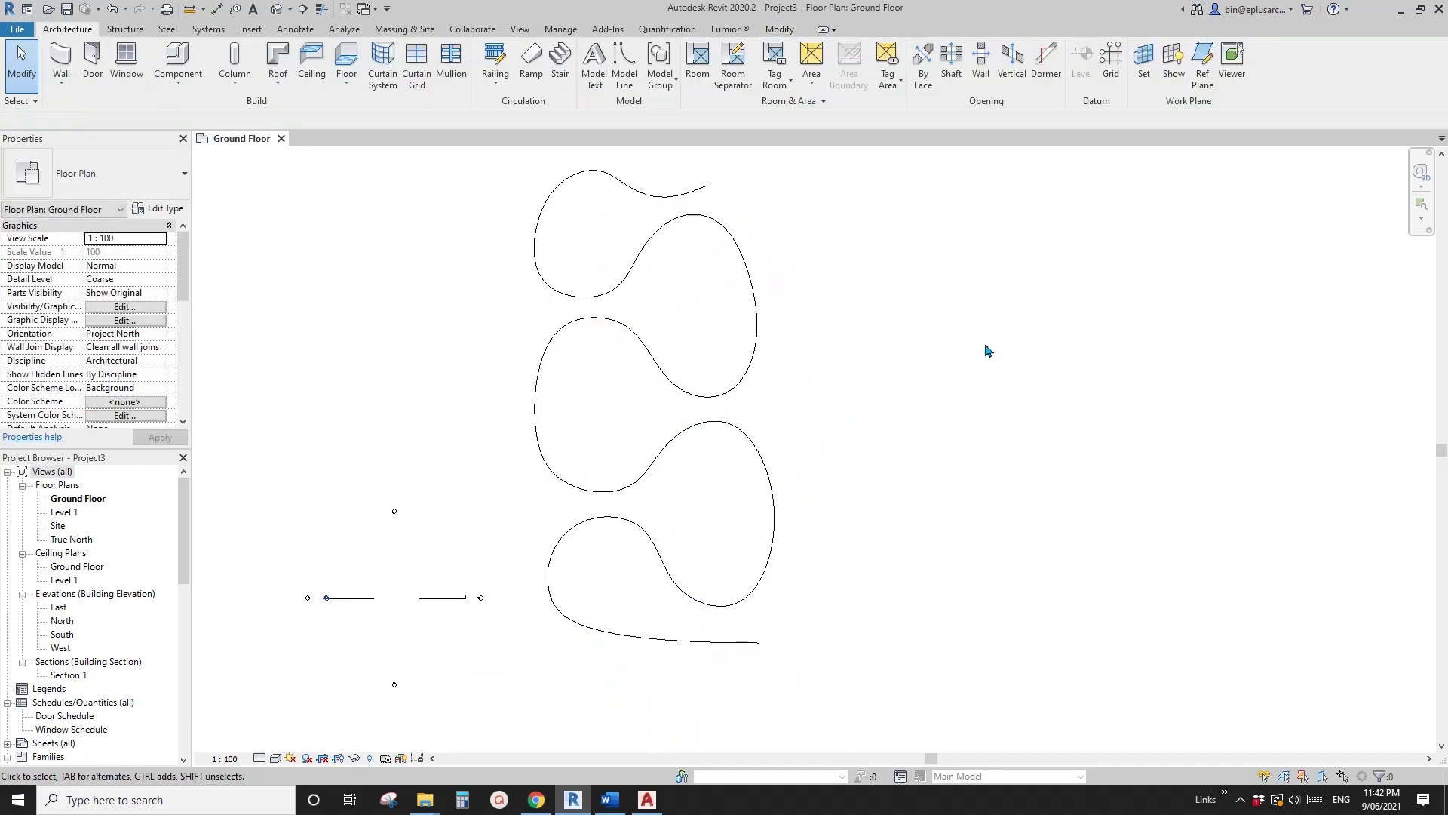
Start a roof by footprint based on Level 1 and pick the serpentine spline as its boundary line
middle_click_drag(657, 387, 666, 437)
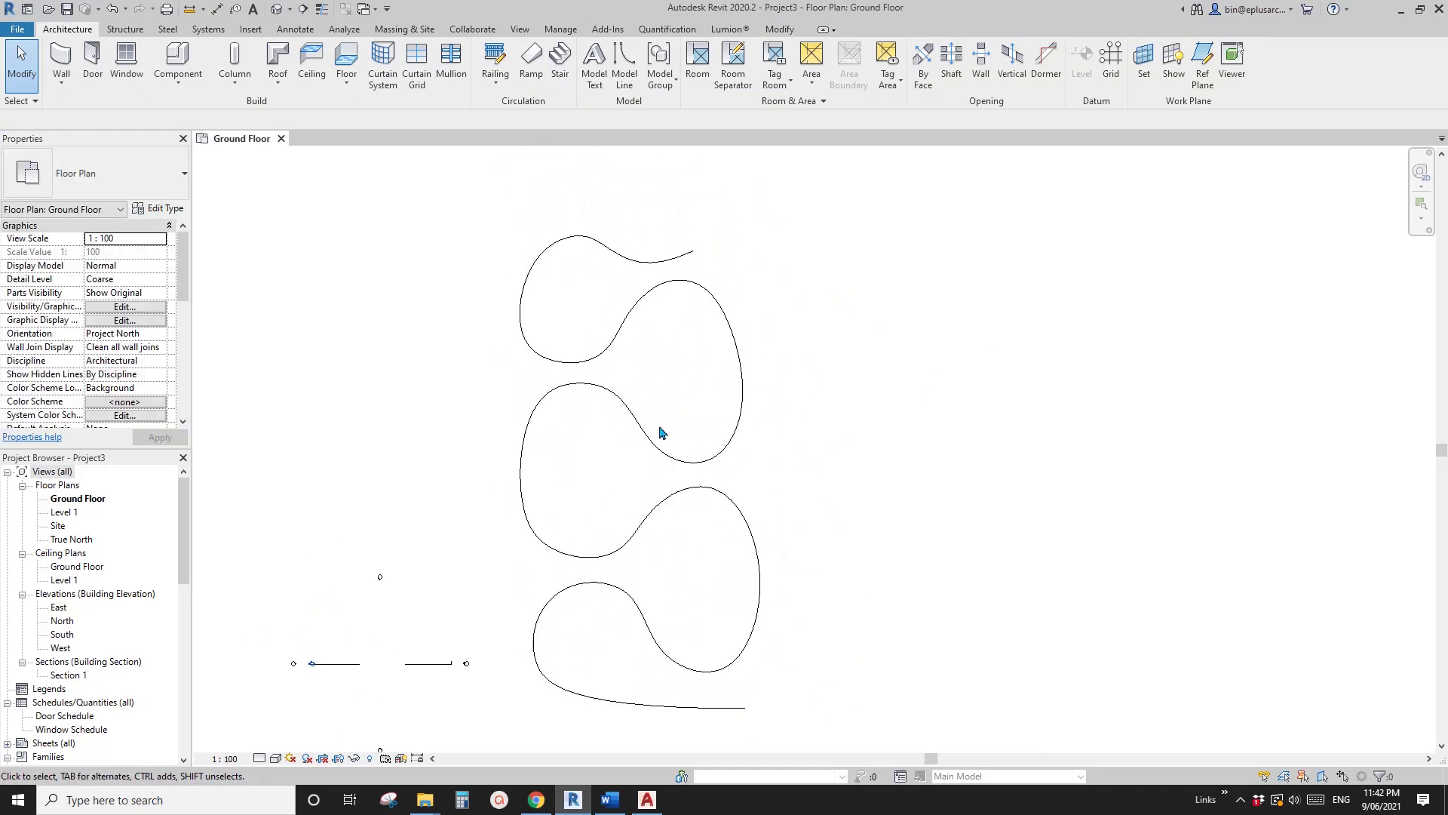
scroll(662, 439, "down", 1)
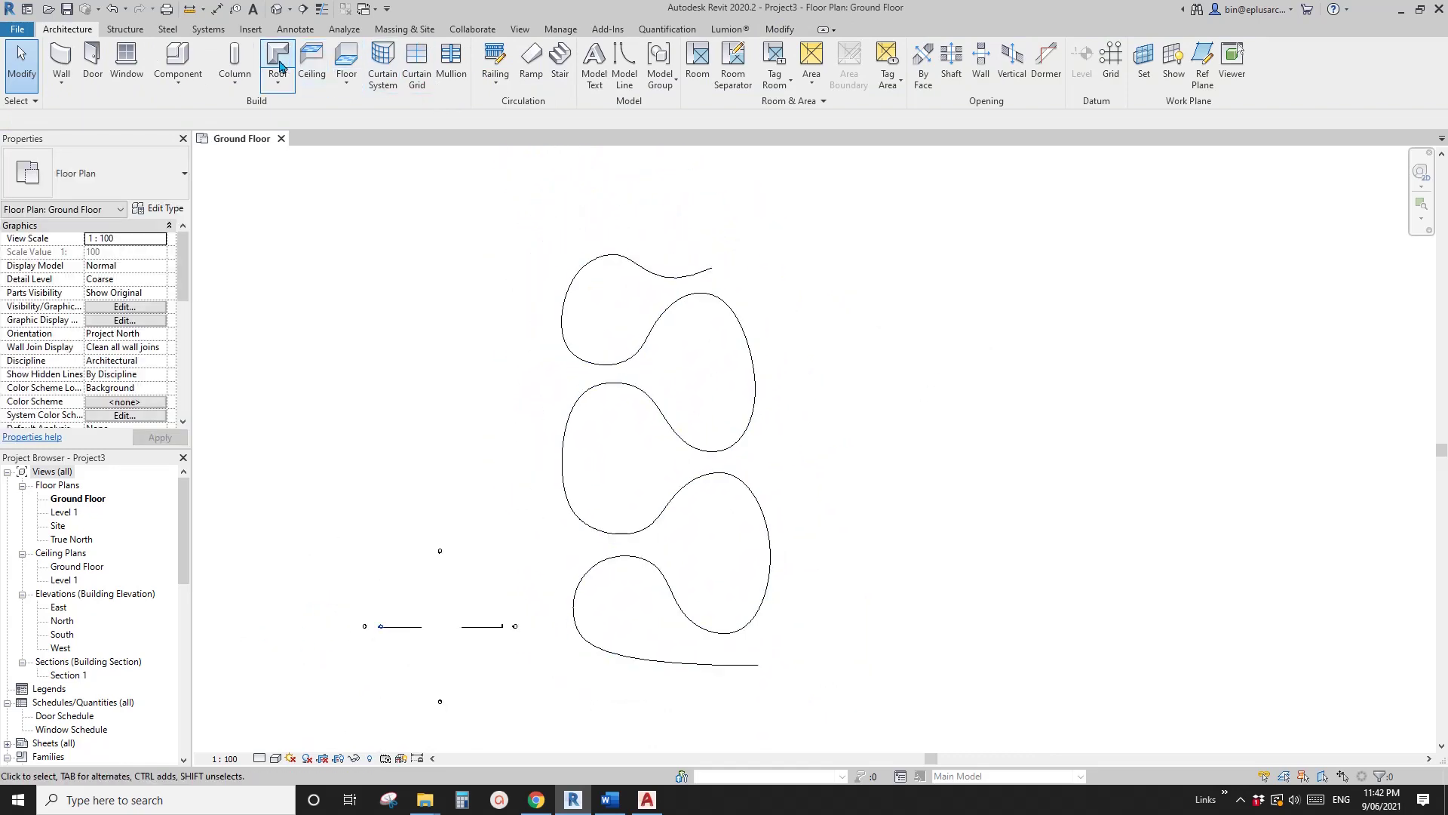
left_click(276, 62)
left_click(711, 431)
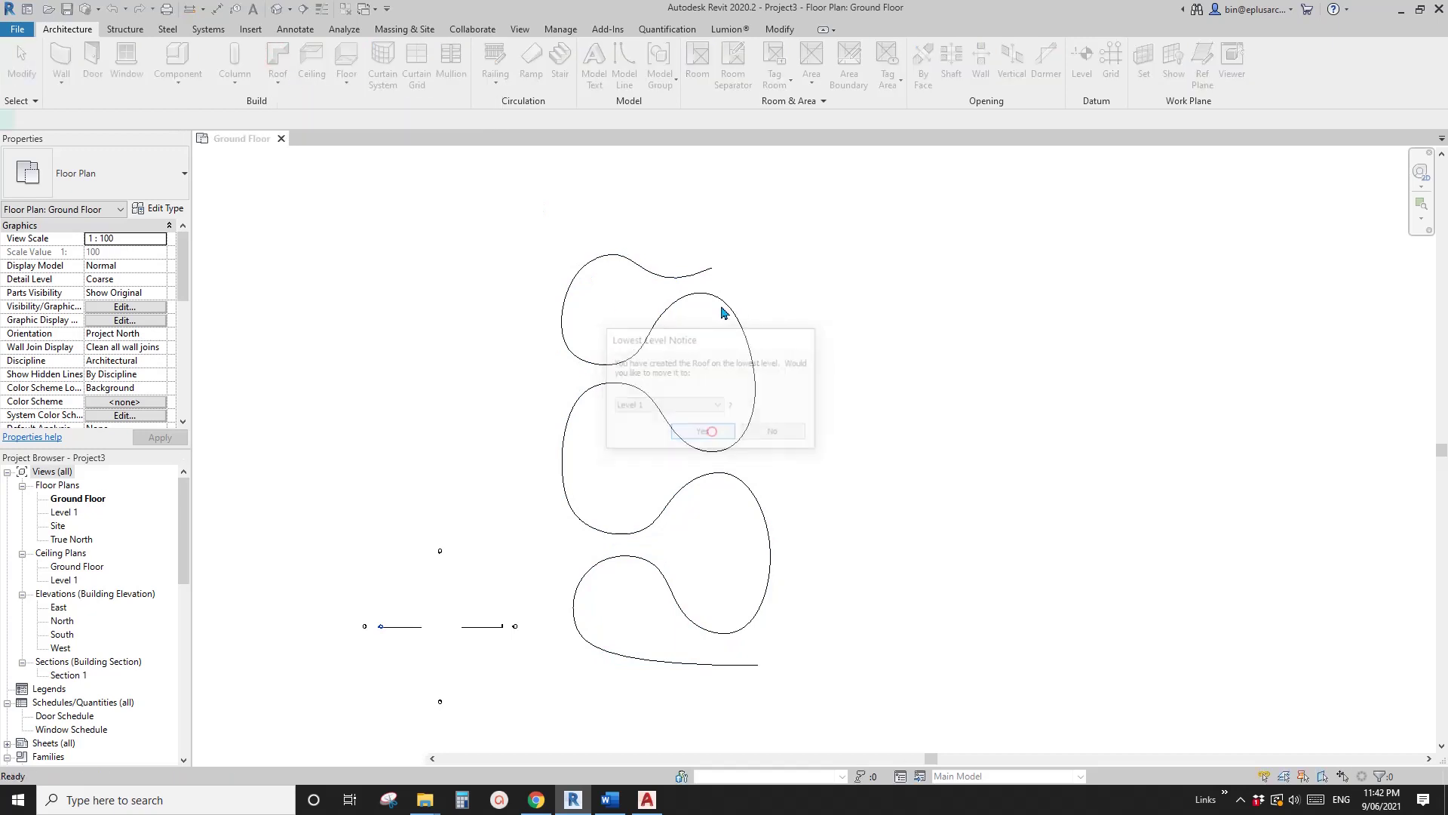
left_click(750, 85)
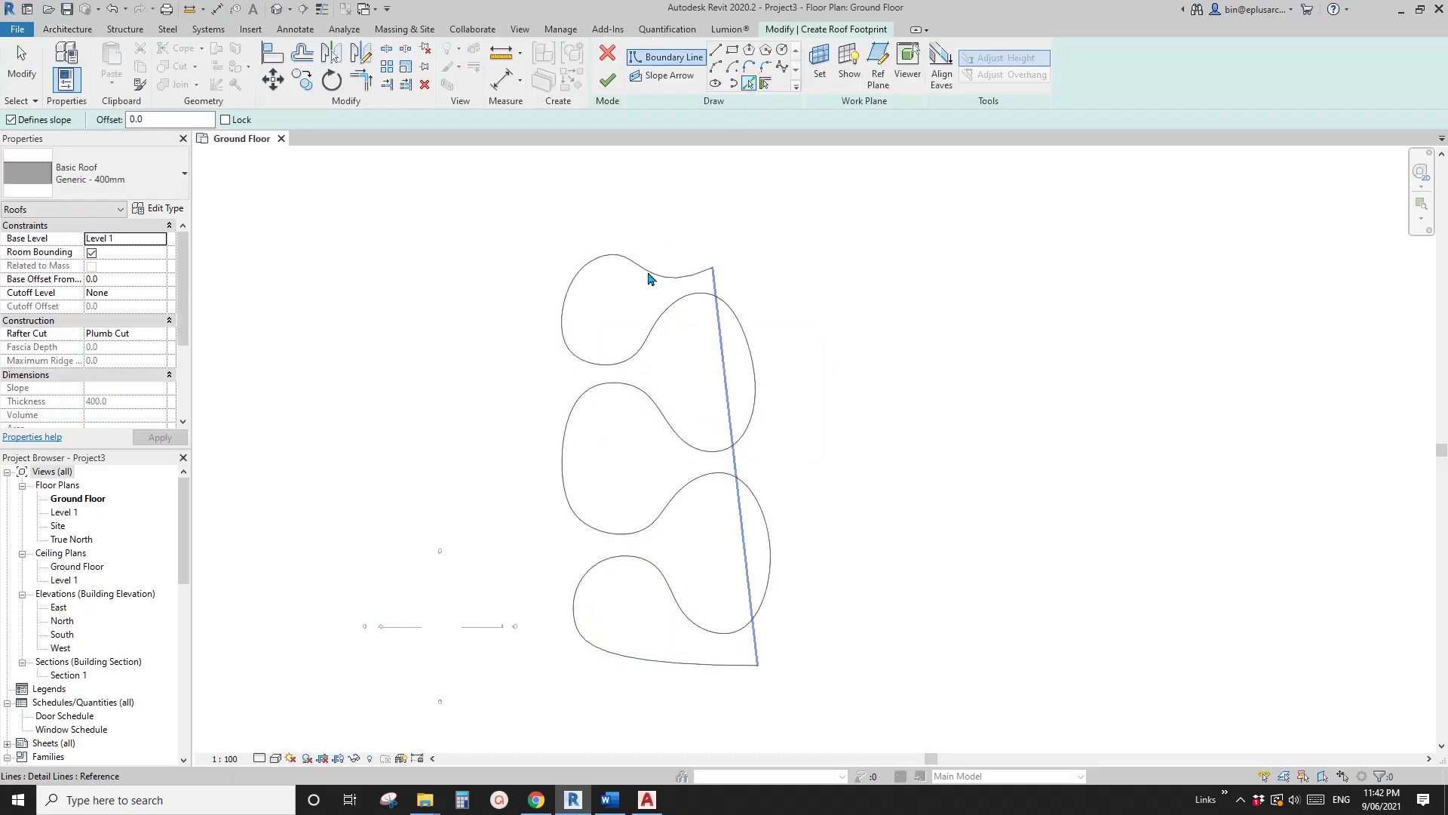
left_click(648, 276)
Close the roof footprint on the east side with three straight boundary lines joining the spline's two ends
left_click(715, 50)
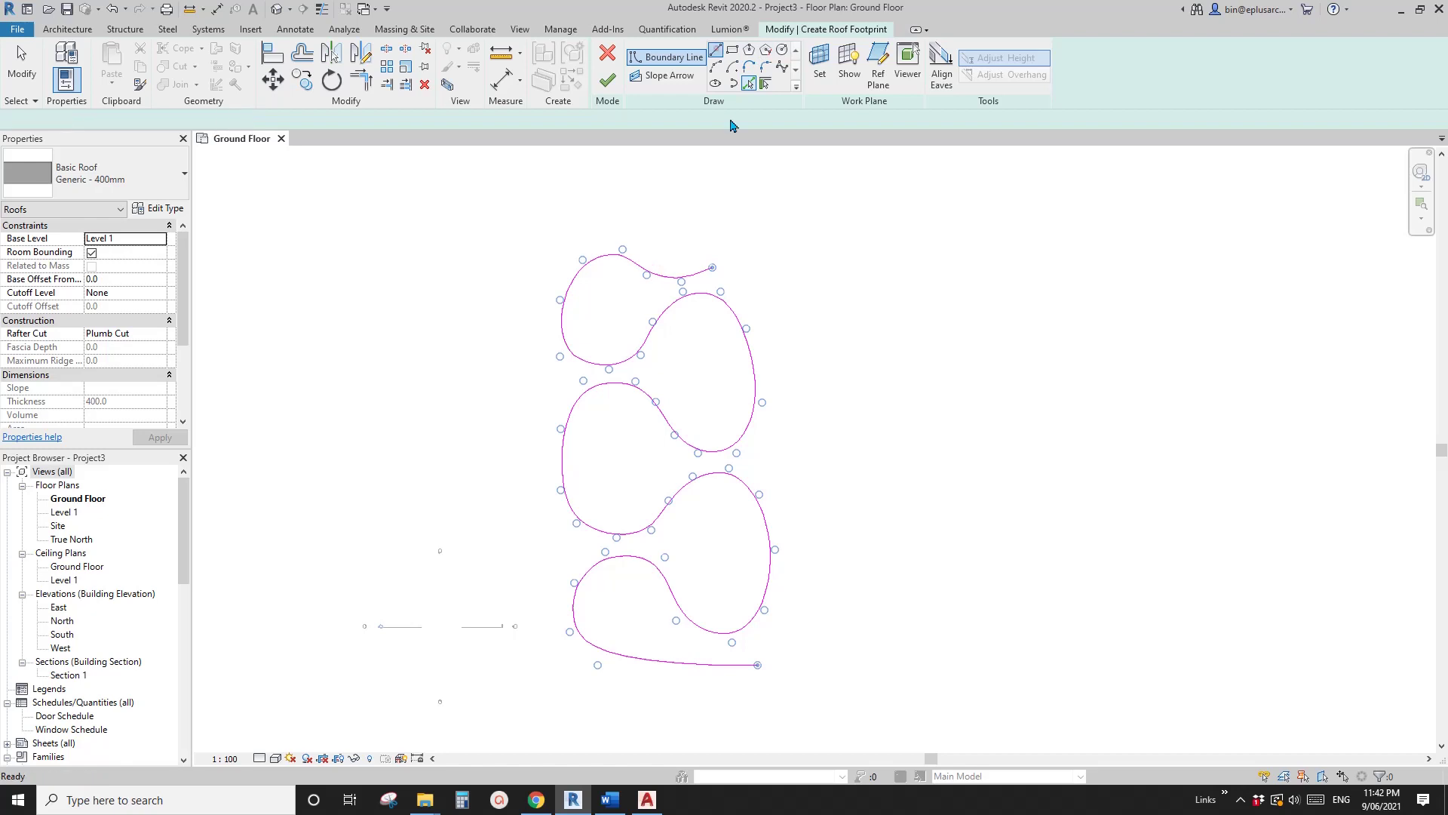
left_click(713, 267)
left_click(857, 287)
left_click(888, 588)
left_click(758, 665)
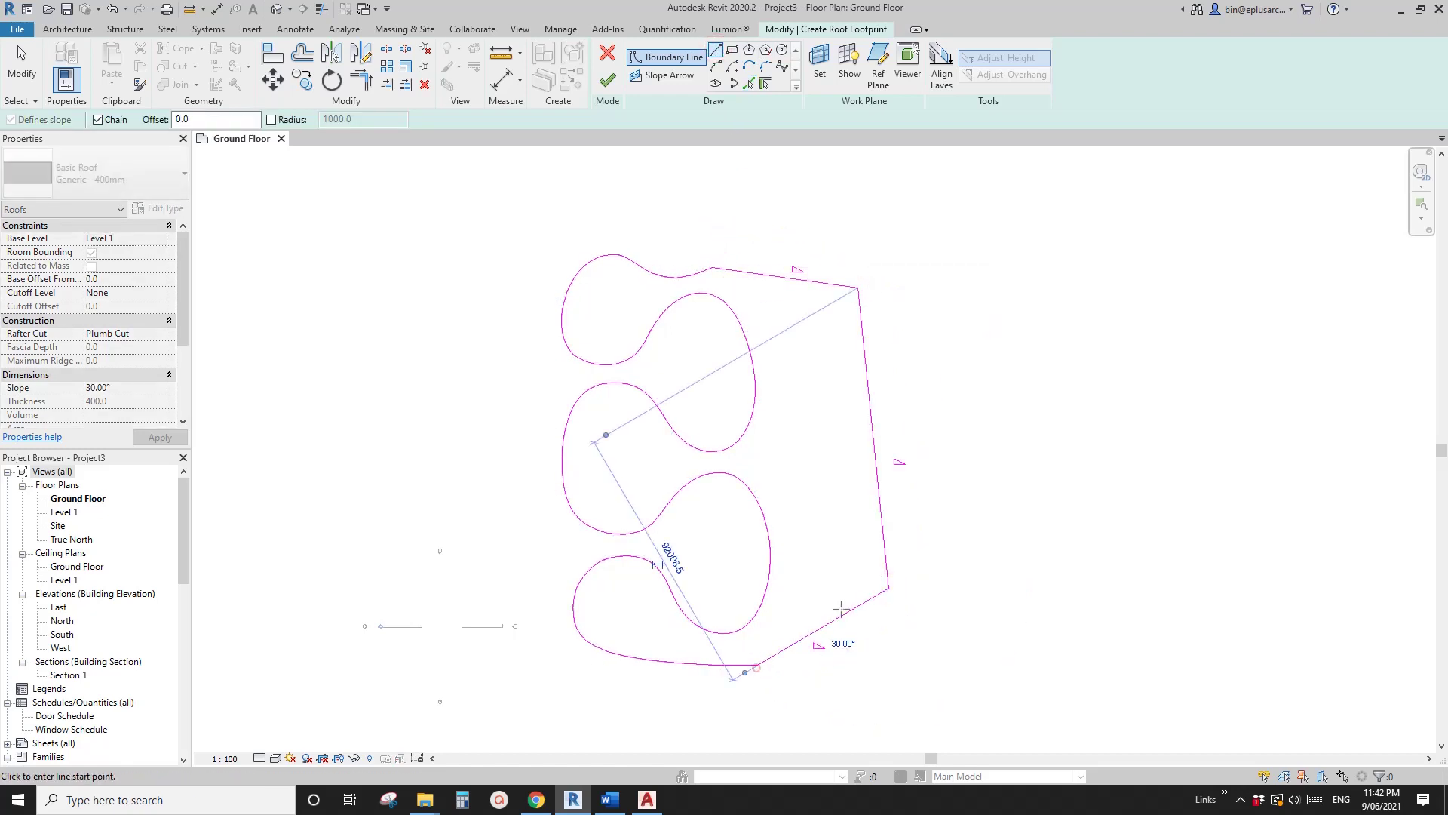
key("Escape")
Remove the slope definition from the three straight boundary lines and finish the roof
left_click_drag(867, 674, 818, 405)
left_click_drag(830, 321, 830, 321)
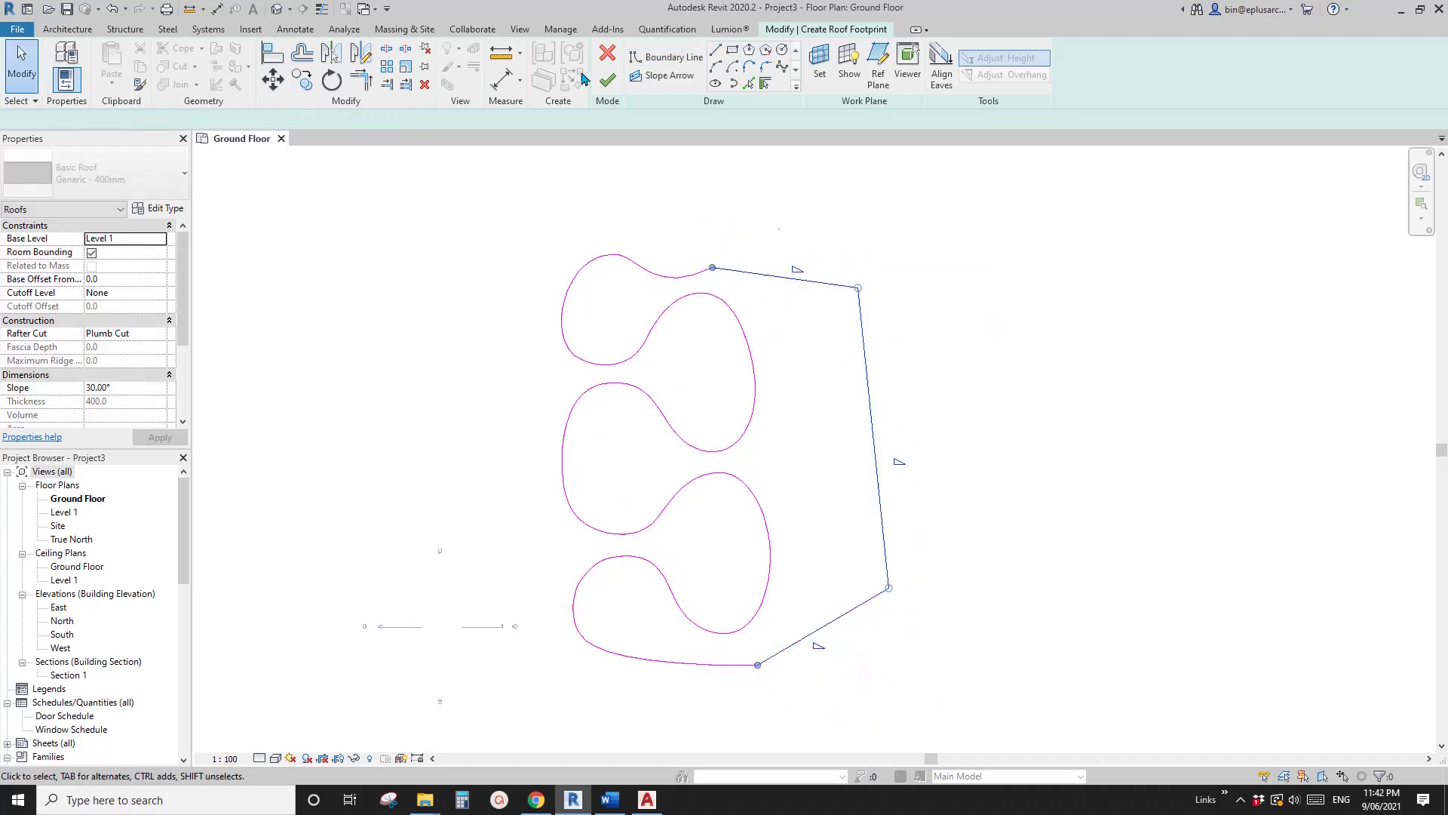
left_click_drag(938, 428, 885, 451)
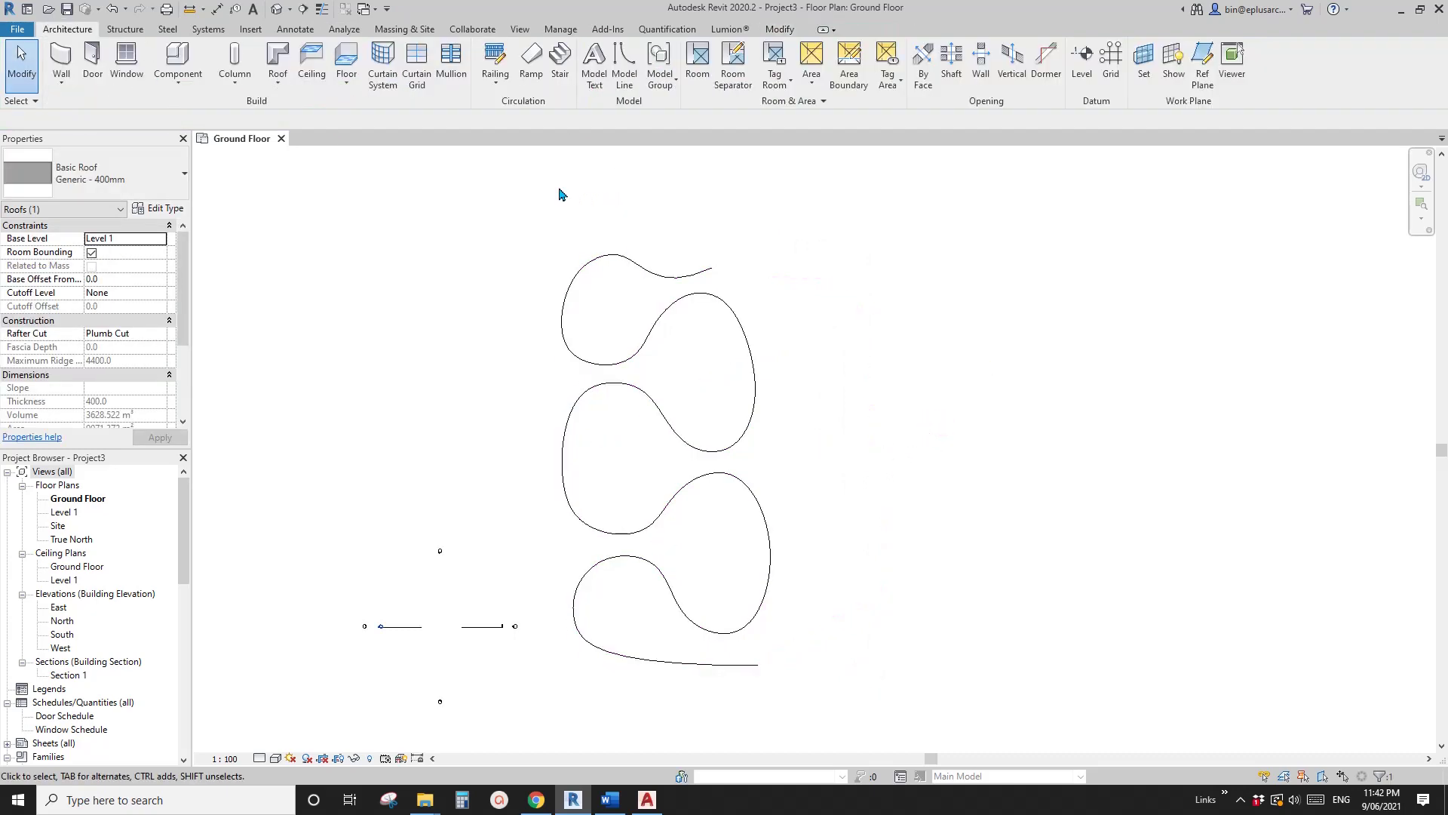
Open the default 3D view and examine the roof's curved edge up close
left_click(278, 10)
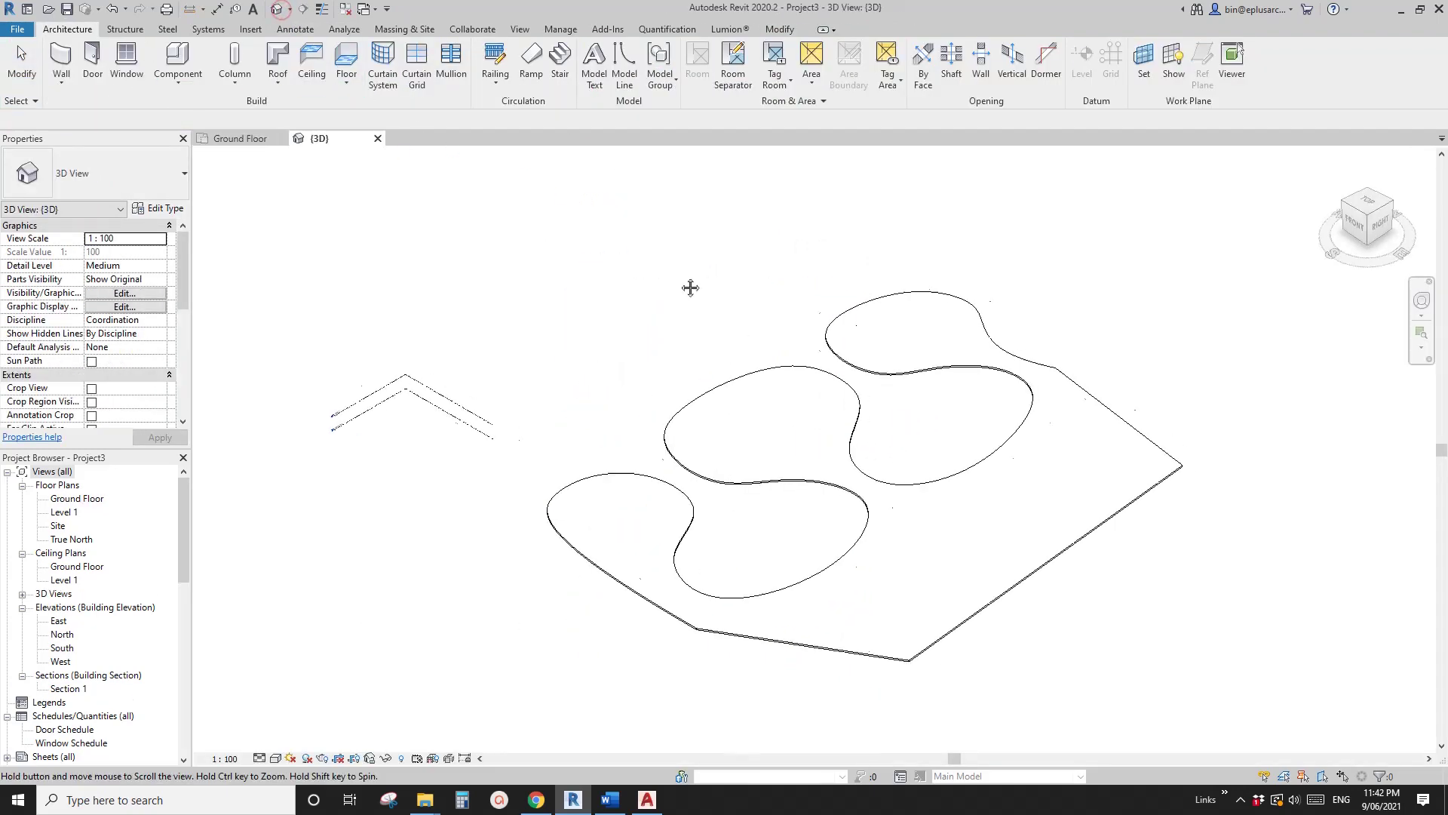
left_click(822, 473)
middle_click_drag(727, 485, 717, 415, "shift")
key("w")
key("a")
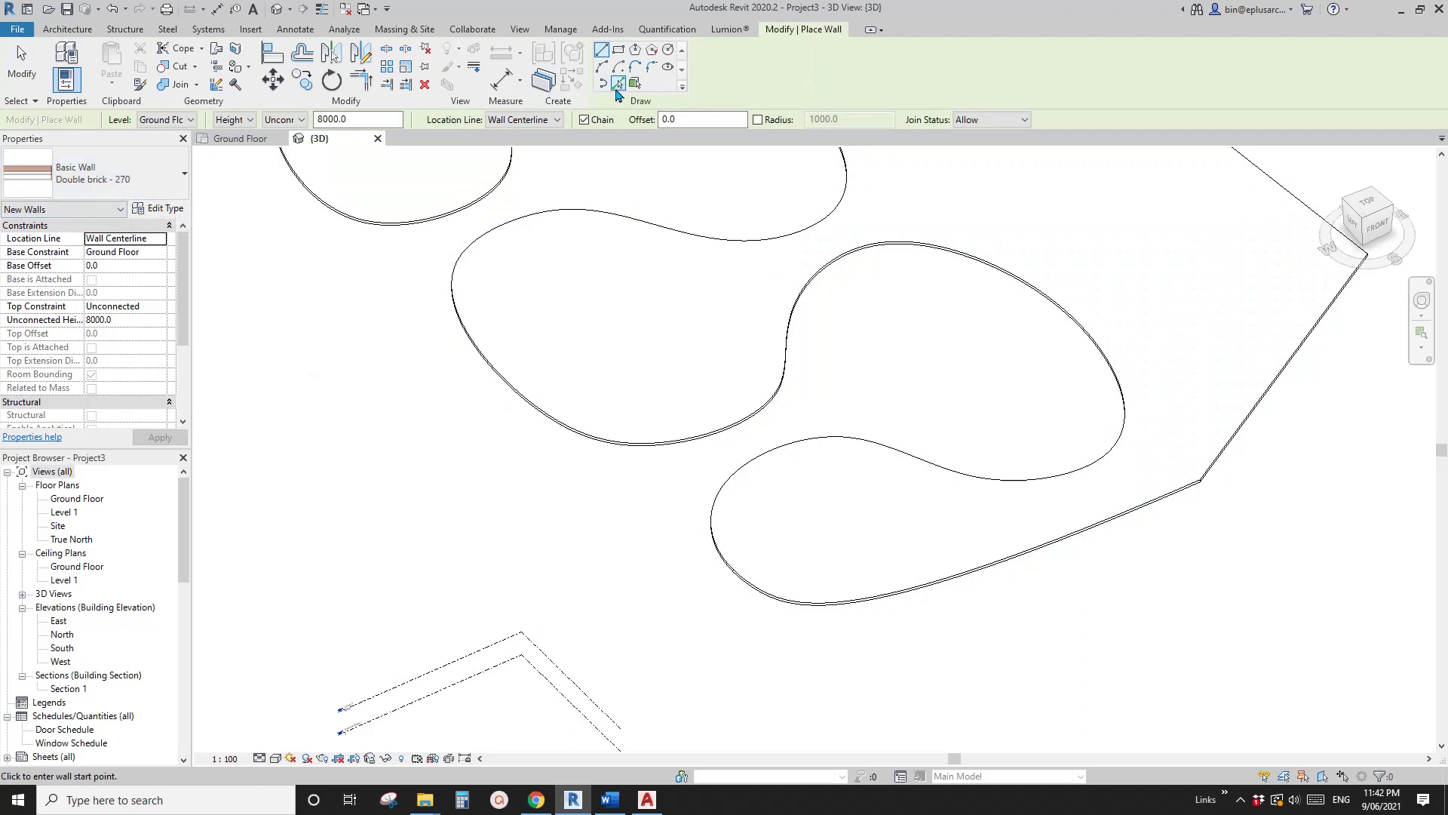
left_click(618, 85)
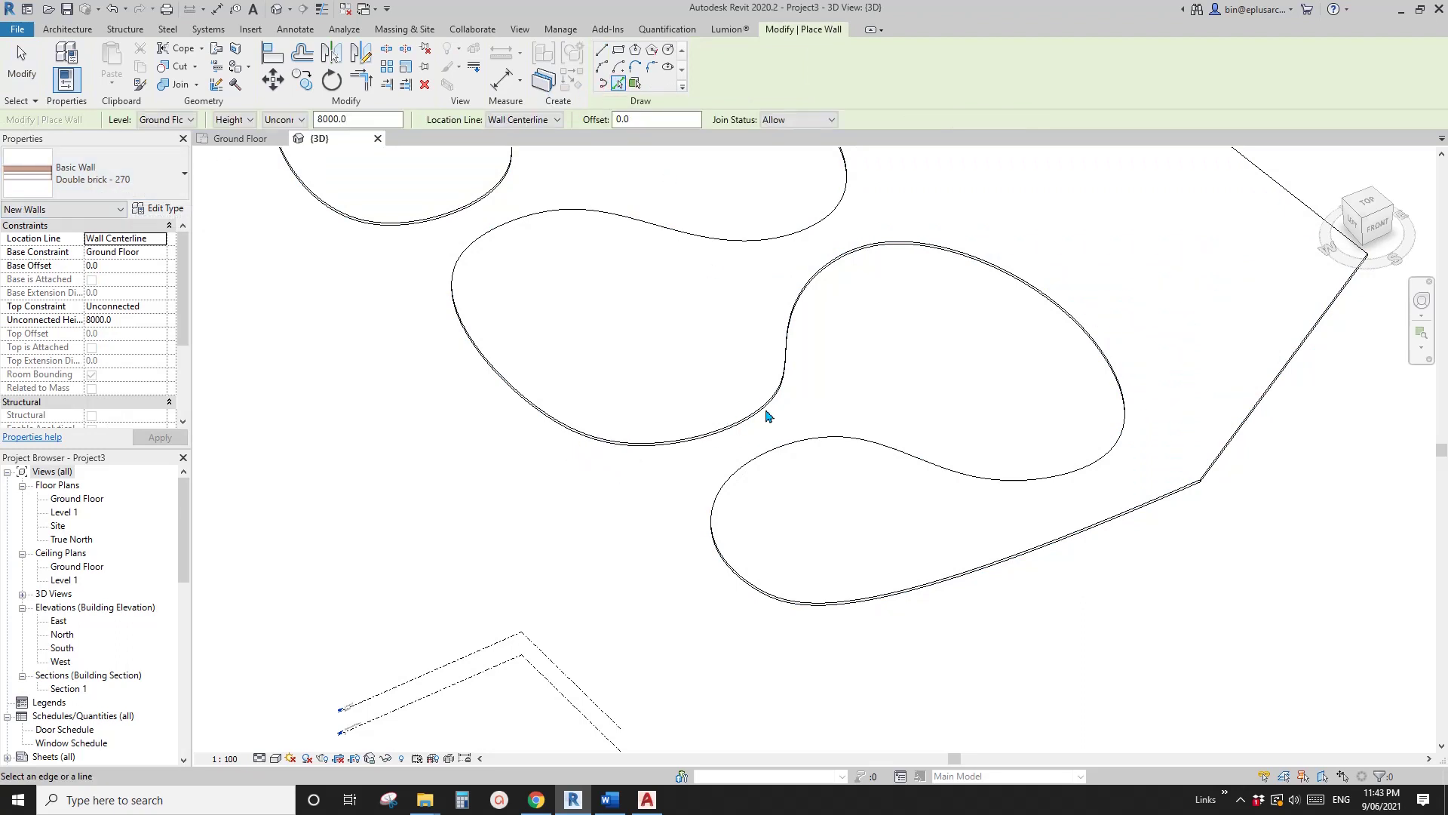
scroll(667, 453, "up", 2)
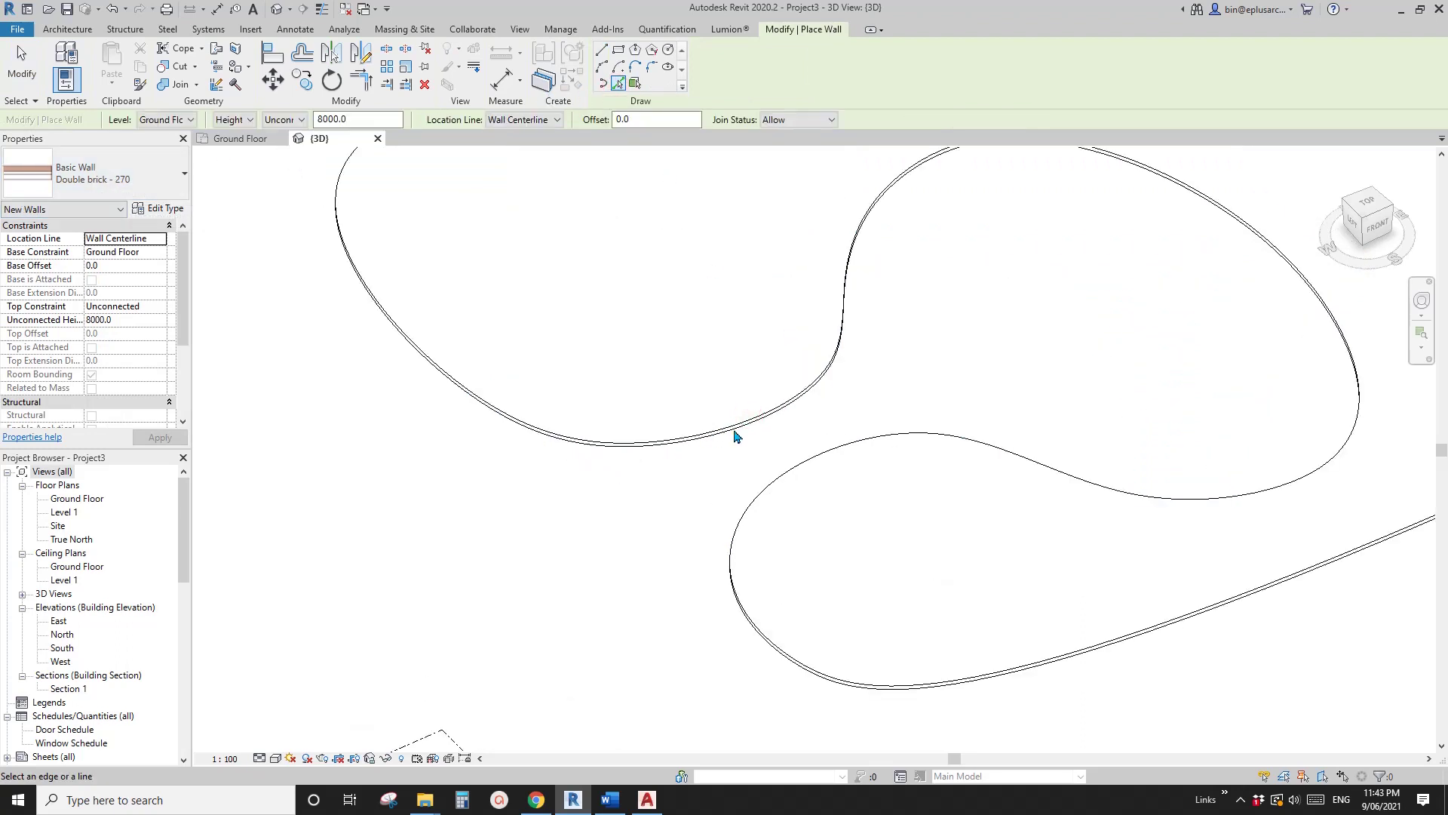
middle_click_drag(839, 313, 811, 417)
scroll(766, 449, "down", 2)
key("Escape")
Open the Ground Floor plan view
left_click(78, 502)
double_click(78, 502)
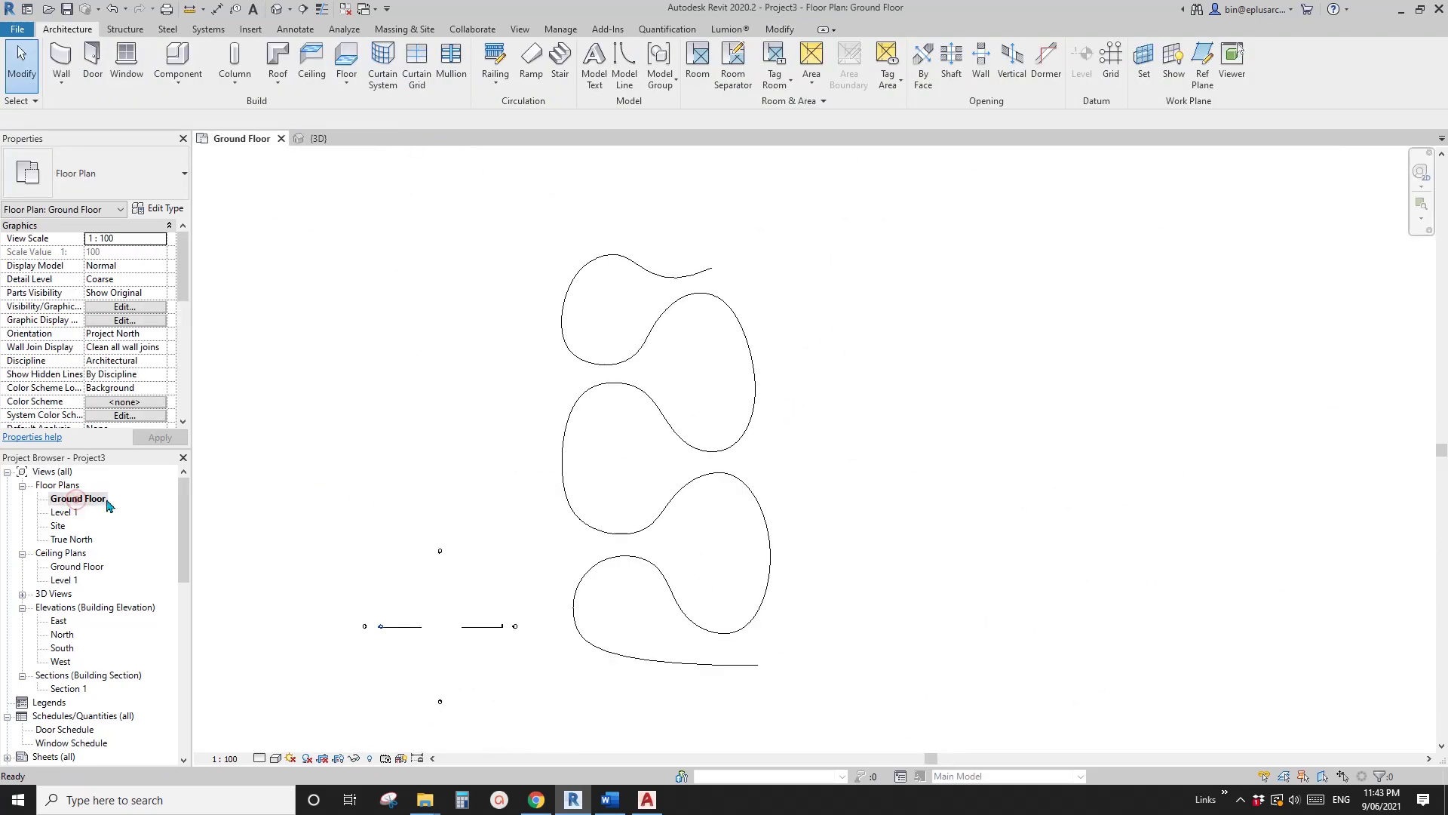
Try to create an 8000 high Double brick - 270 wall by picking the serpentine spline in the floor plan
key("w")
key("a")
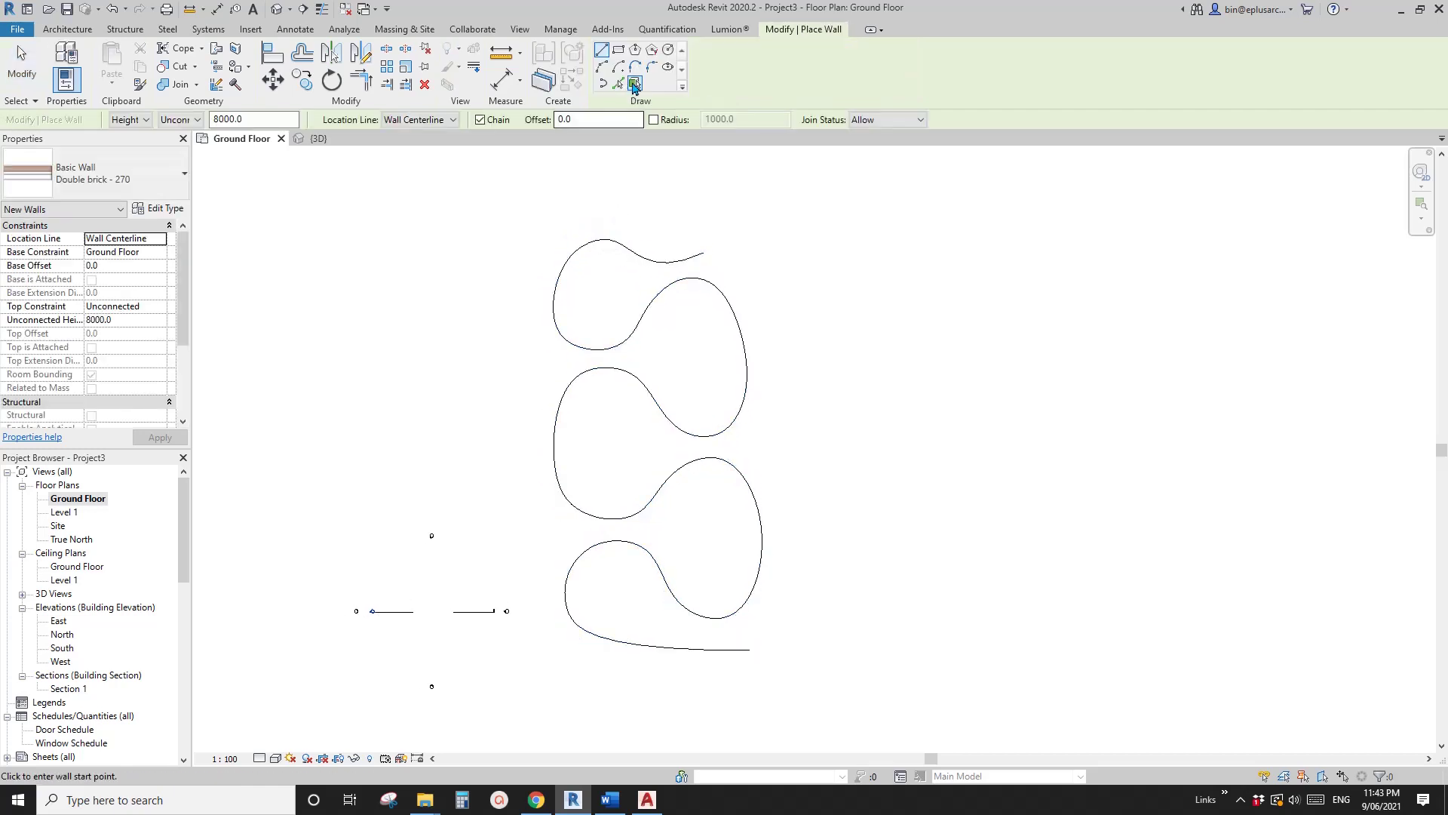
left_click(617, 83)
scroll(617, 373, "up", 2)
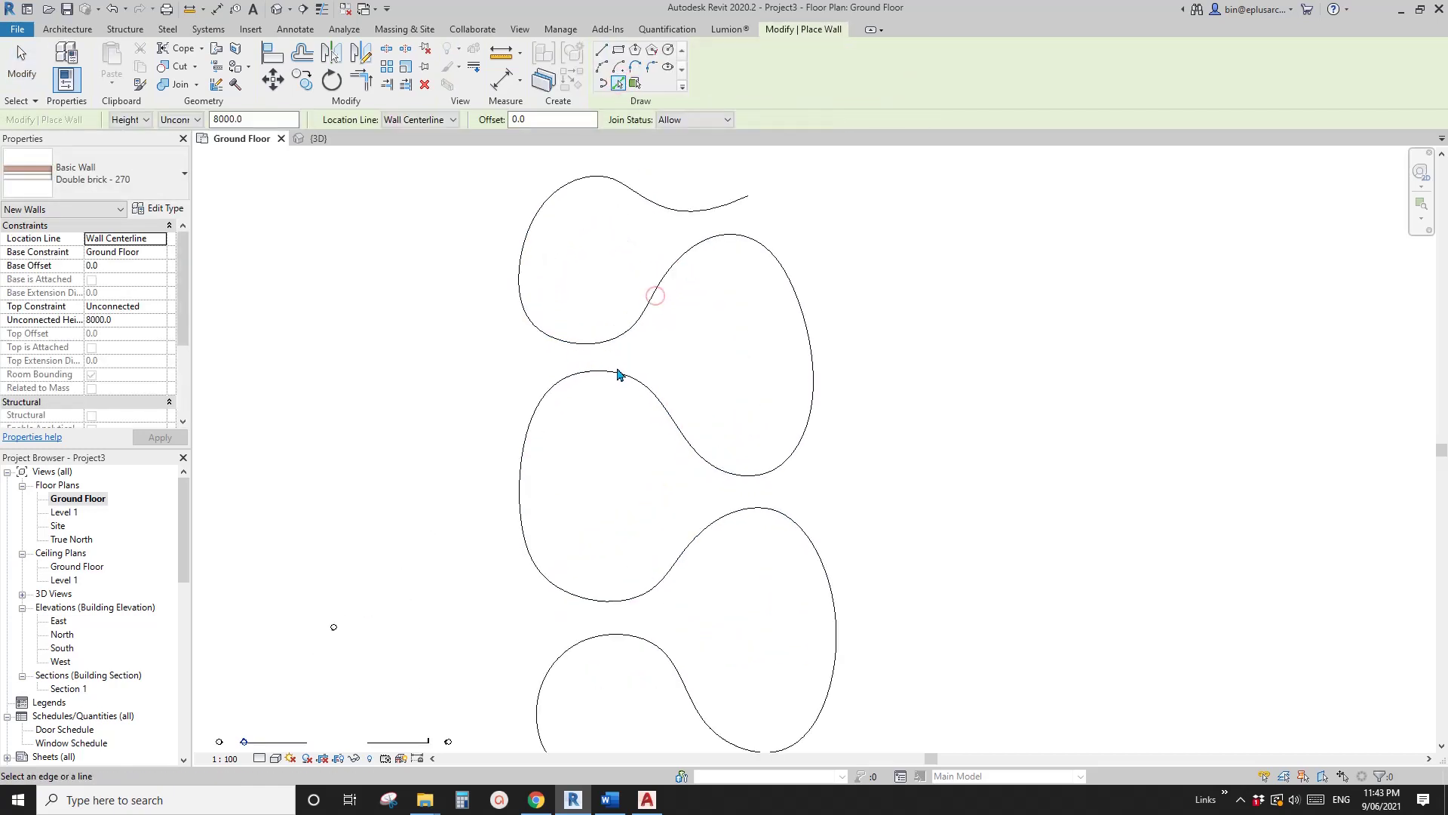
scroll(709, 390, "up", 1)
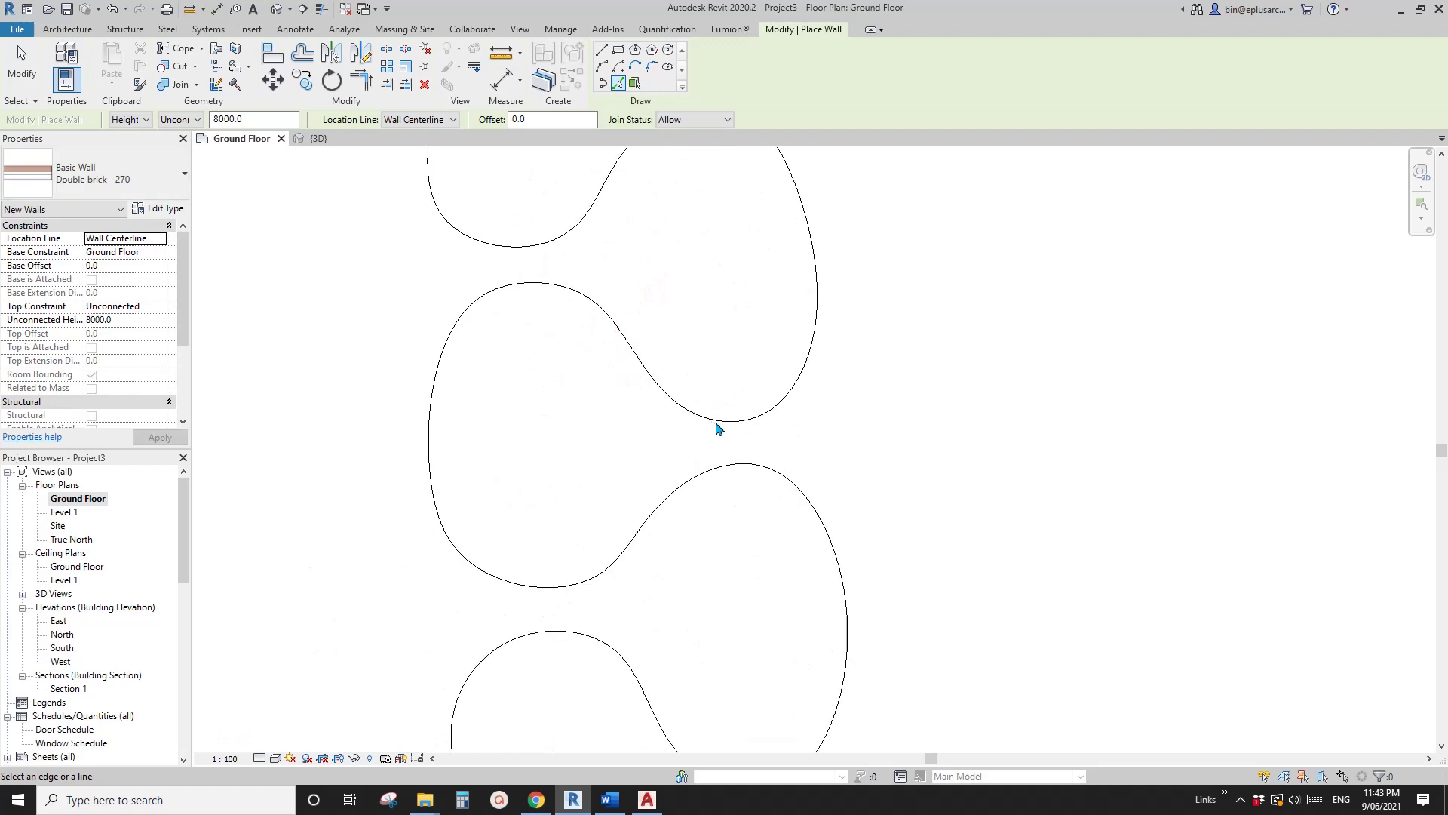
scroll(676, 402, "up", 1)
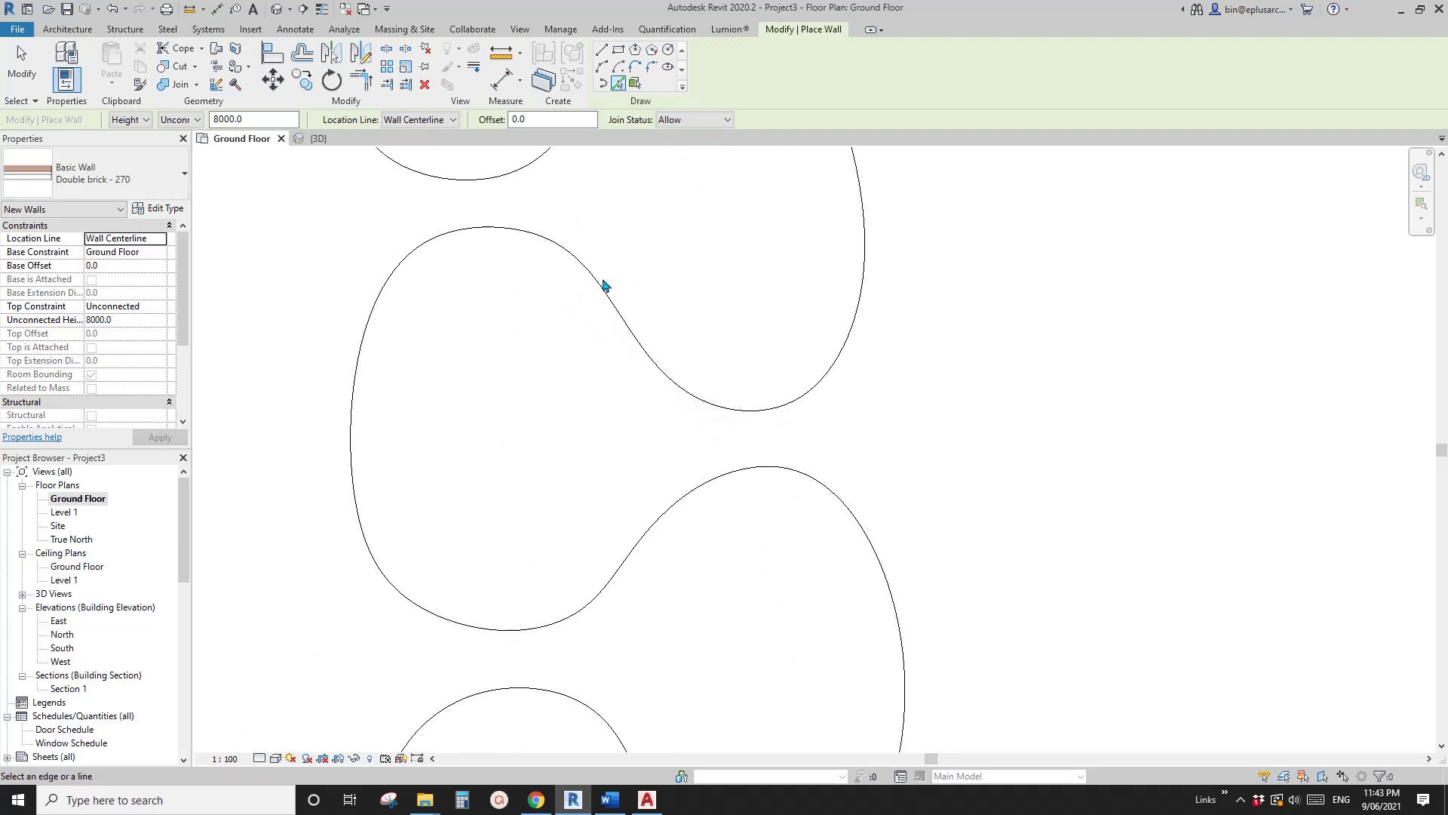
scroll(404, 323, "down", 2)
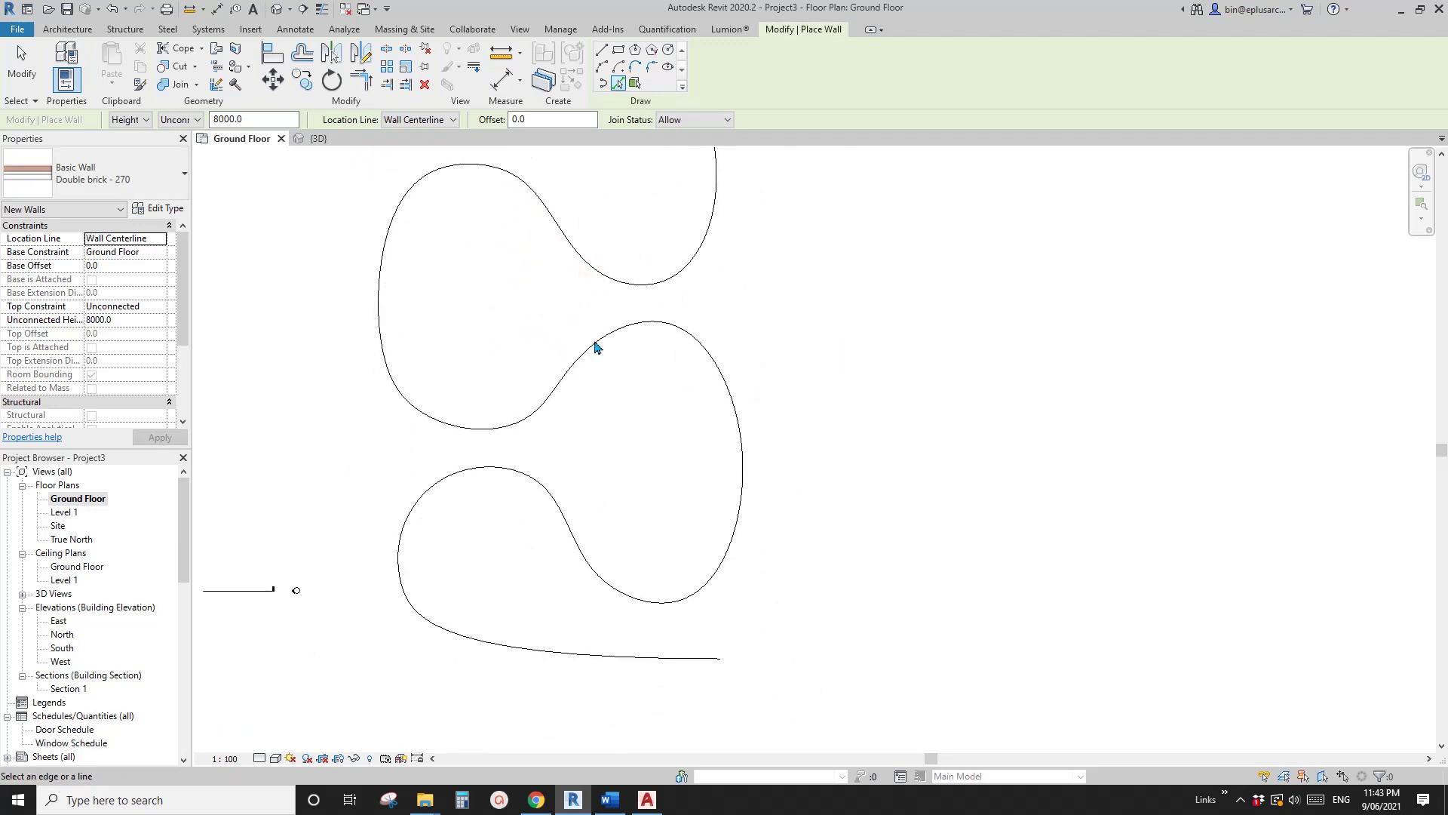
scroll(546, 462, "down", 1)
middle_click_drag(546, 463, 577, 522)
scroll(588, 332, "up", 1)
key("Escape")
scroll(577, 281, "down", 1)
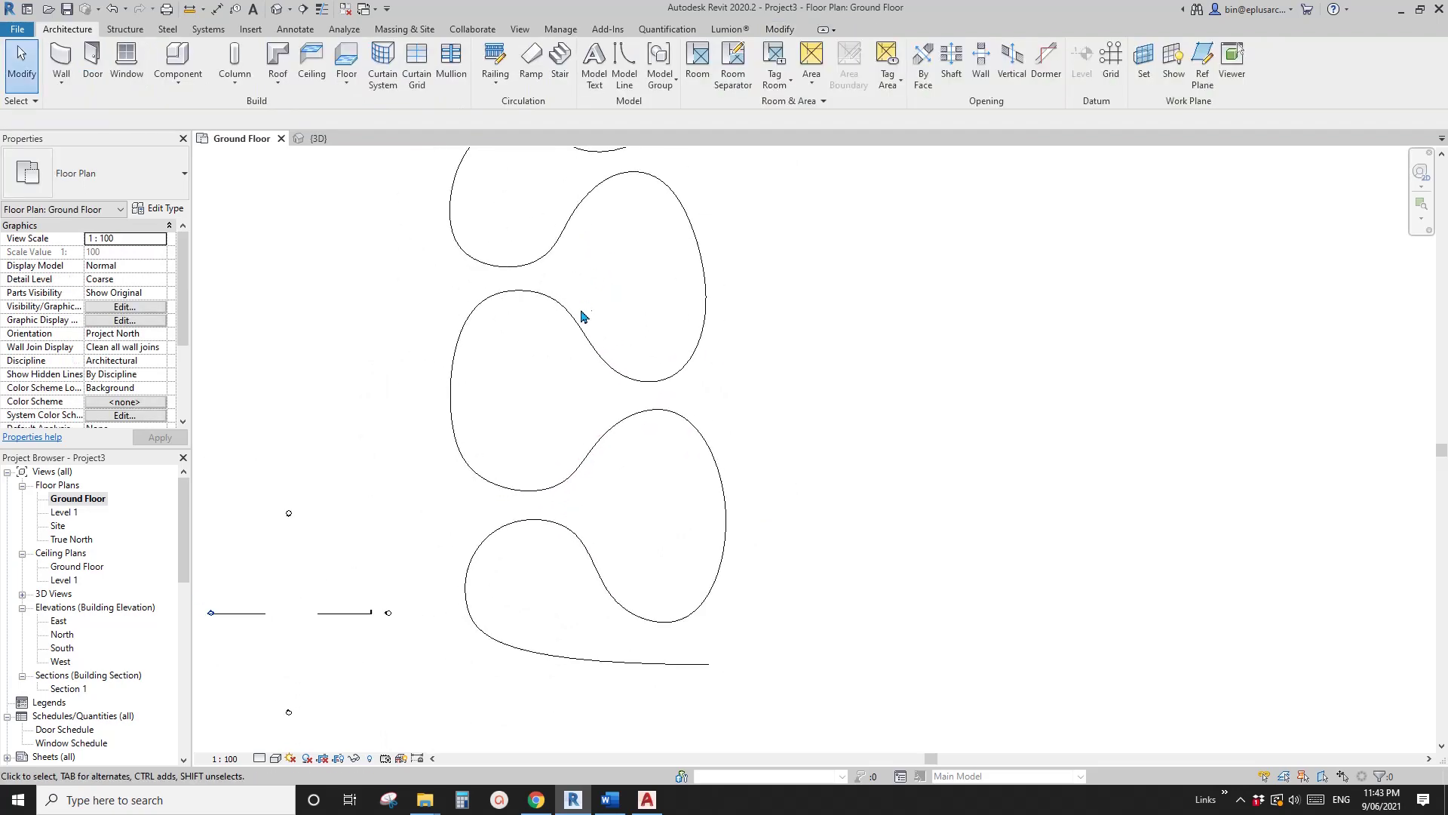
Close the inactive views, then select the serpentine spline and examine its control points
middle_click_drag(580, 310, 628, 366)
middle_click_drag(592, 279, 589, 277)
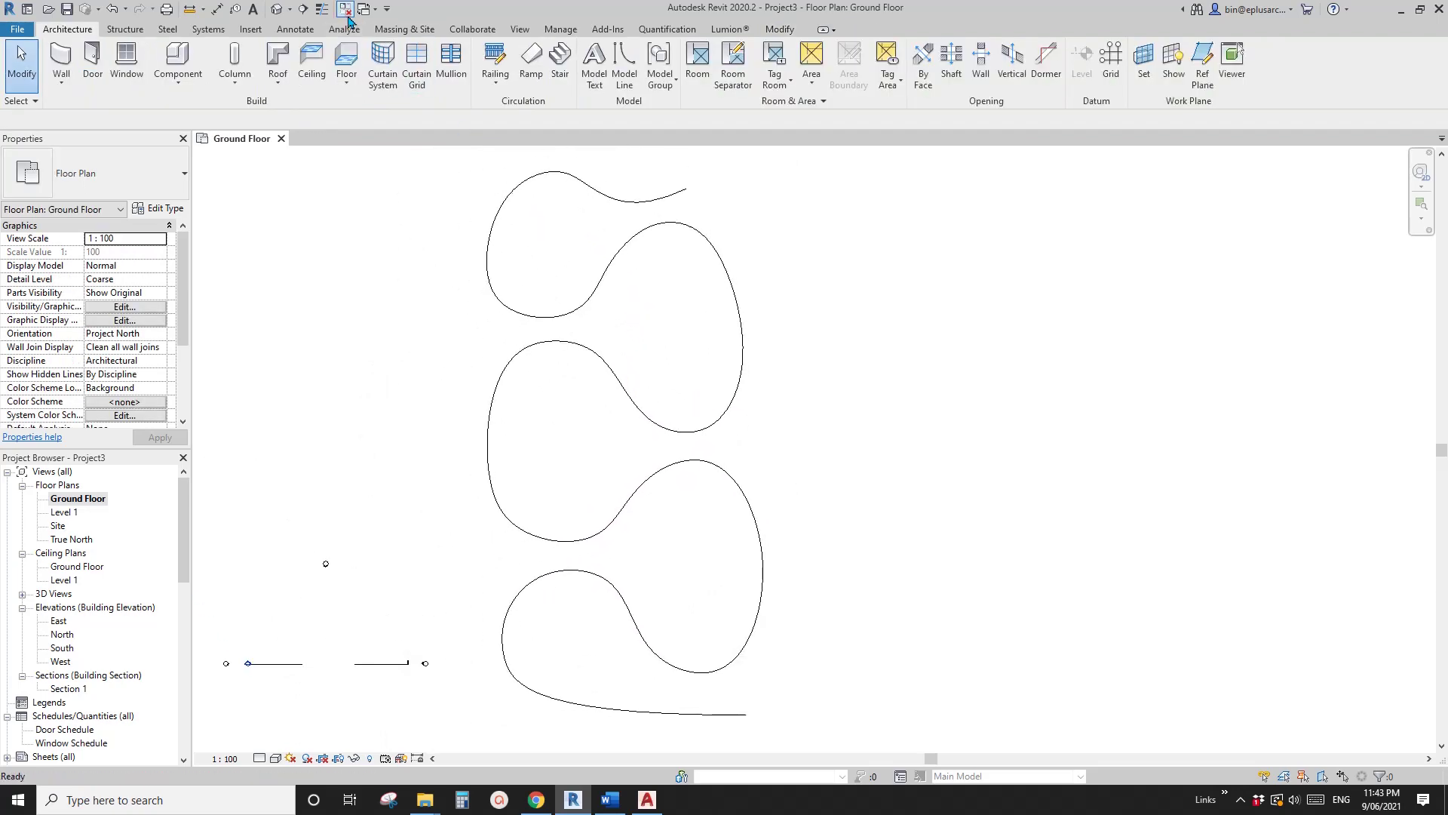
scroll(596, 240, "down", 1)
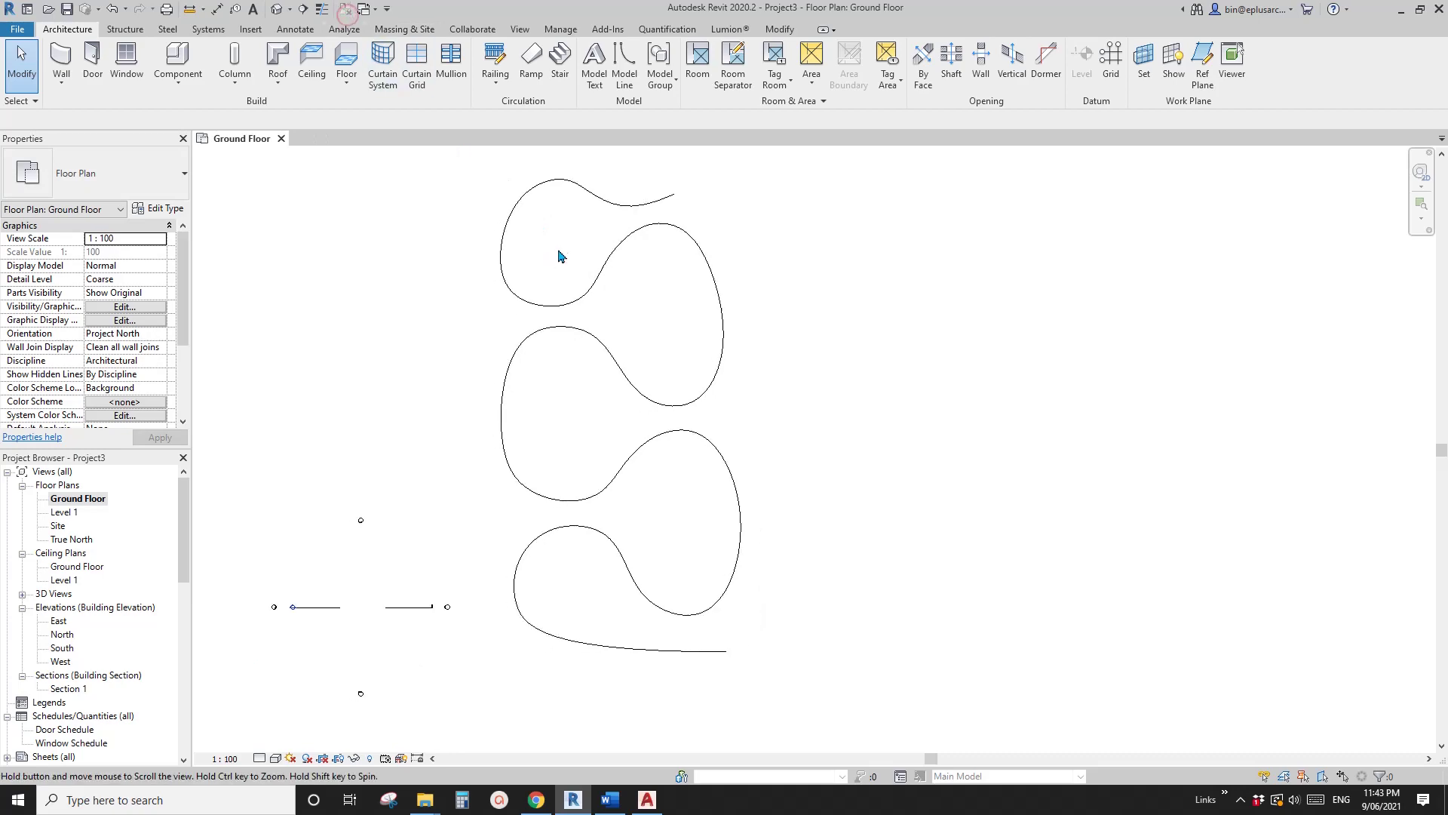
left_click(617, 278)
scroll(638, 305, "up", 1)
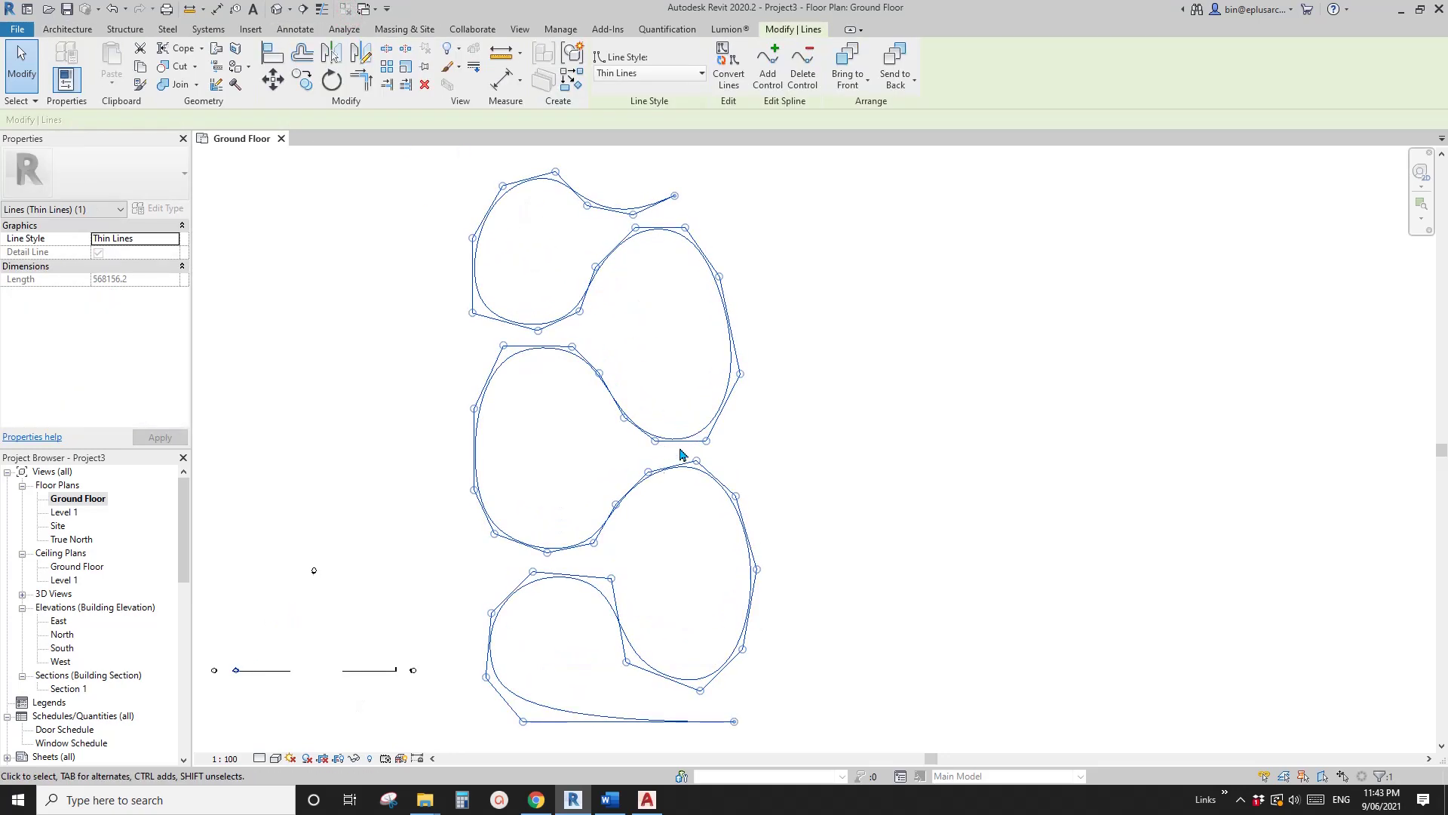
left_click(679, 536)
left_click(646, 472)
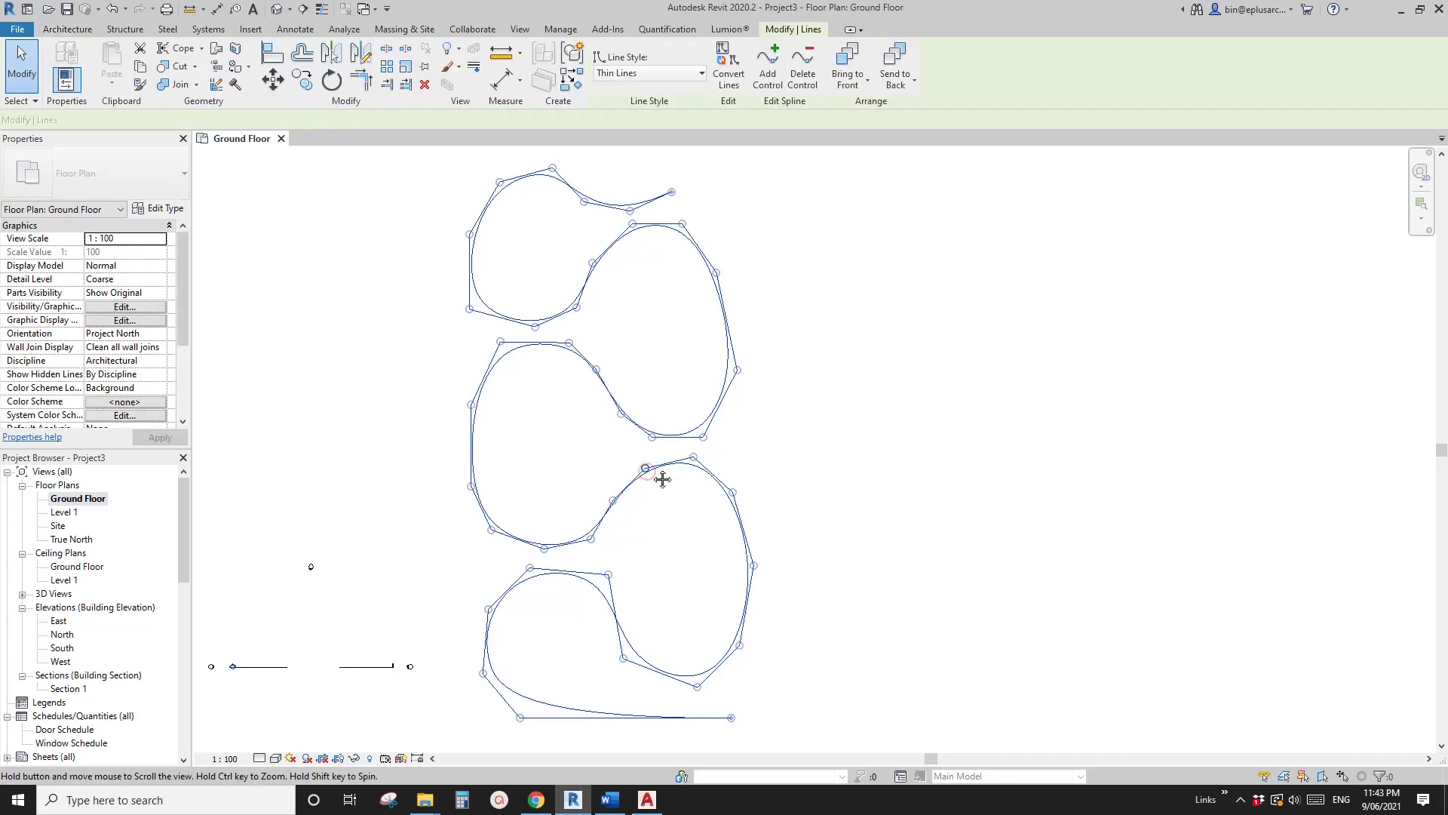
left_click(647, 502)
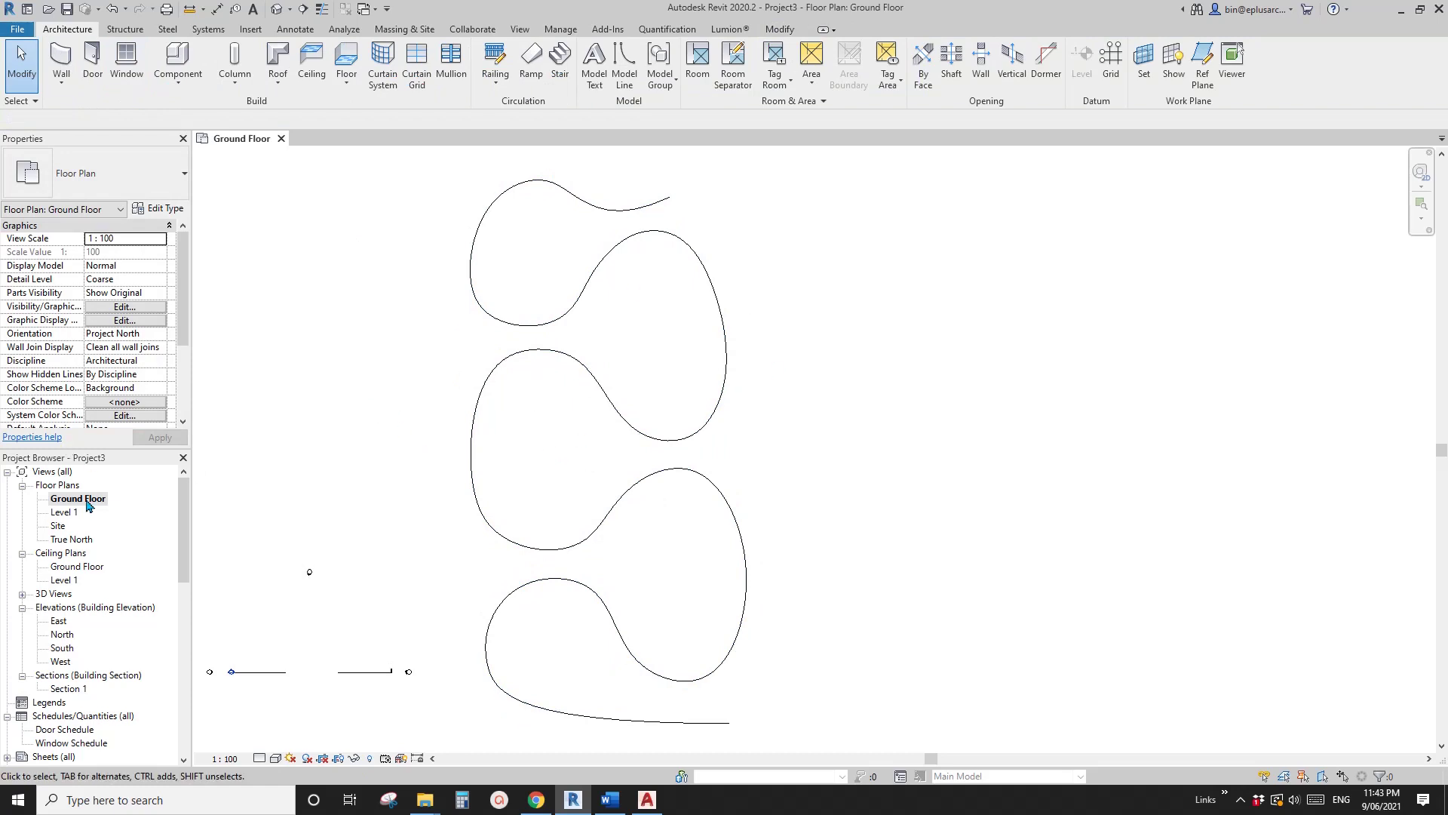
Export the Ground Floor plan as an AutoCAD 2018 DWG to Documents, replacing the existing Project3 - Floor Plan - Ground Floor file
left_click(18, 28)
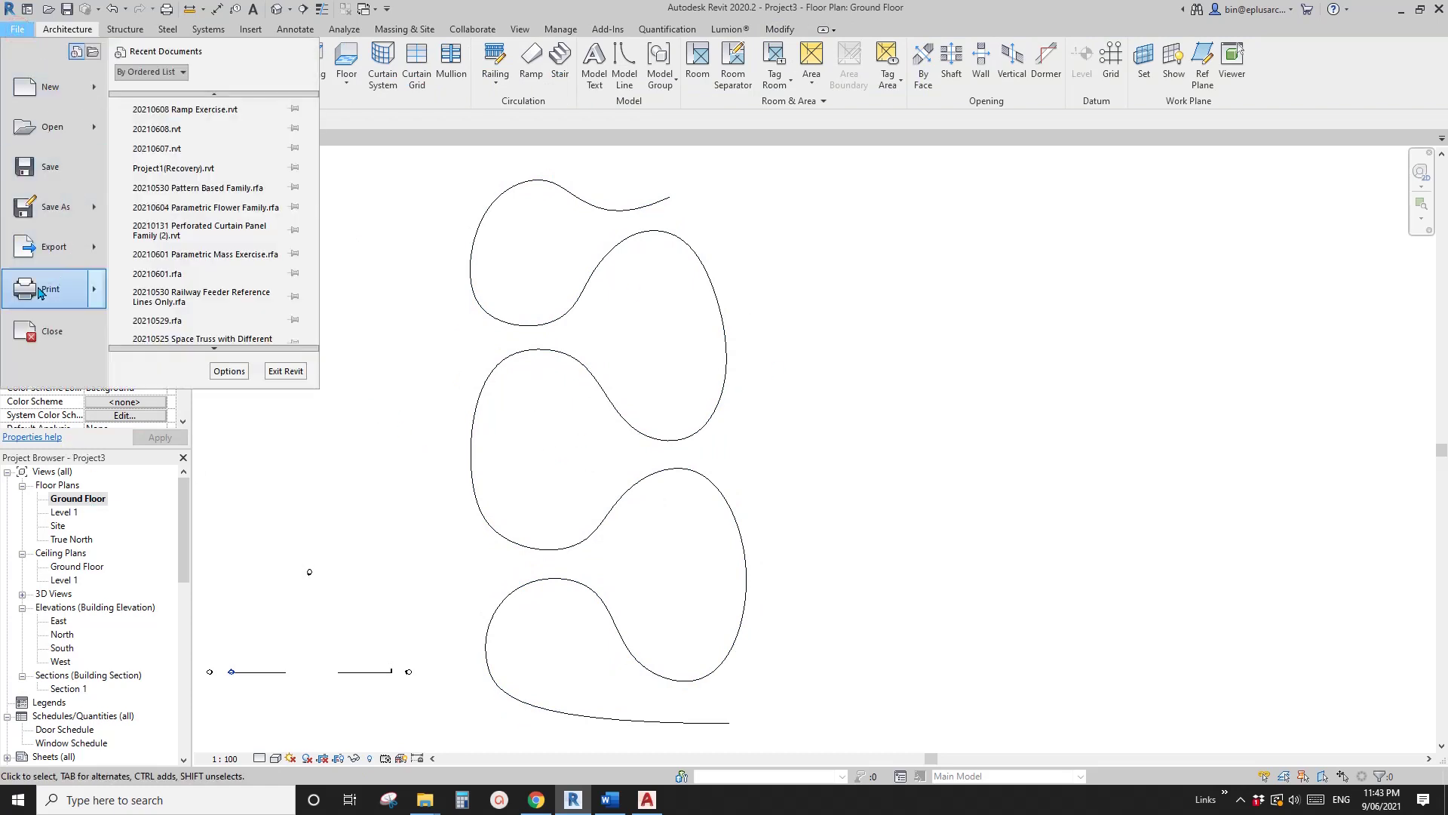
mouse_move(100, 251)
left_click(185, 98)
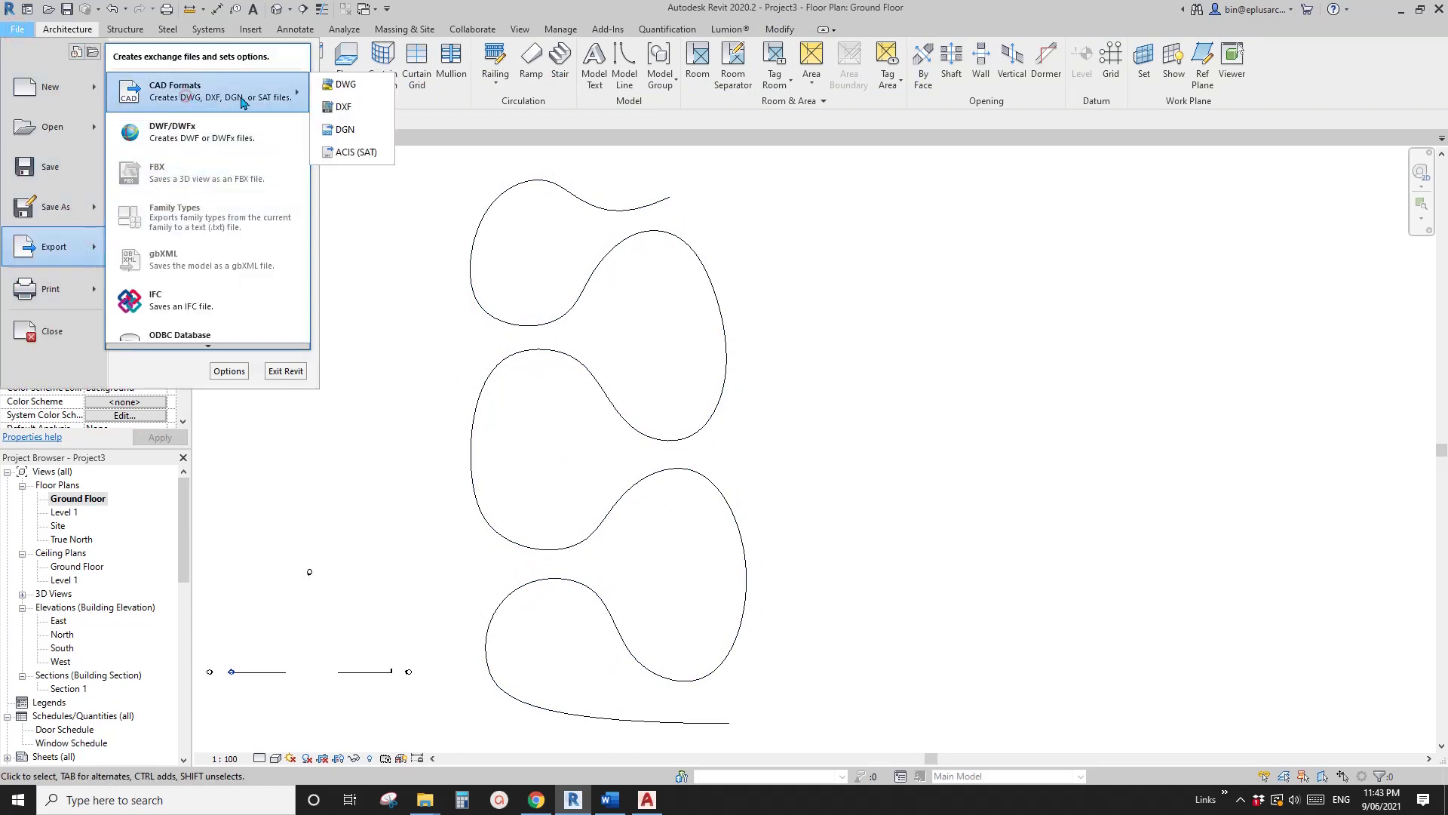
left_click(347, 86)
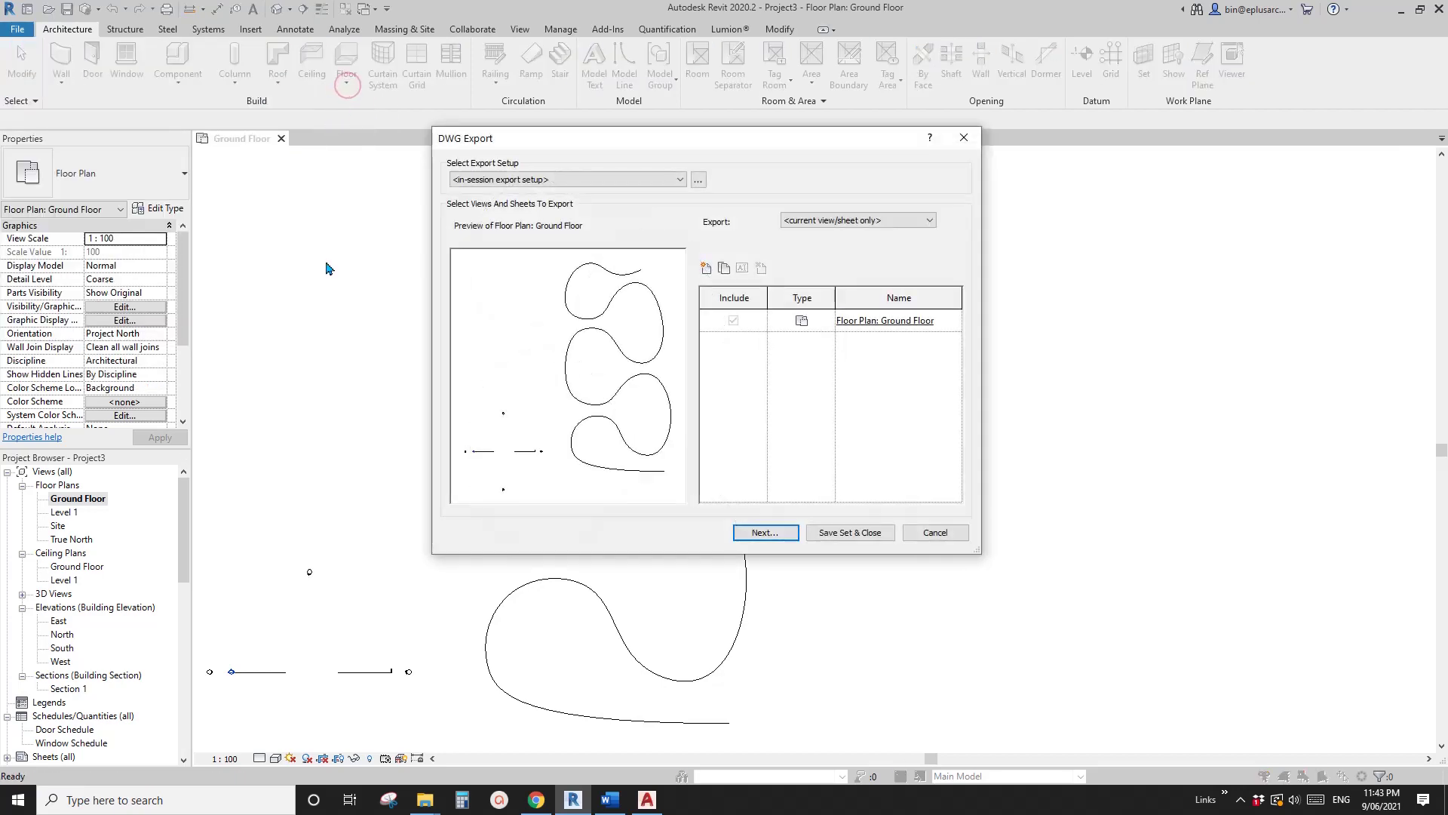
left_click(764, 532)
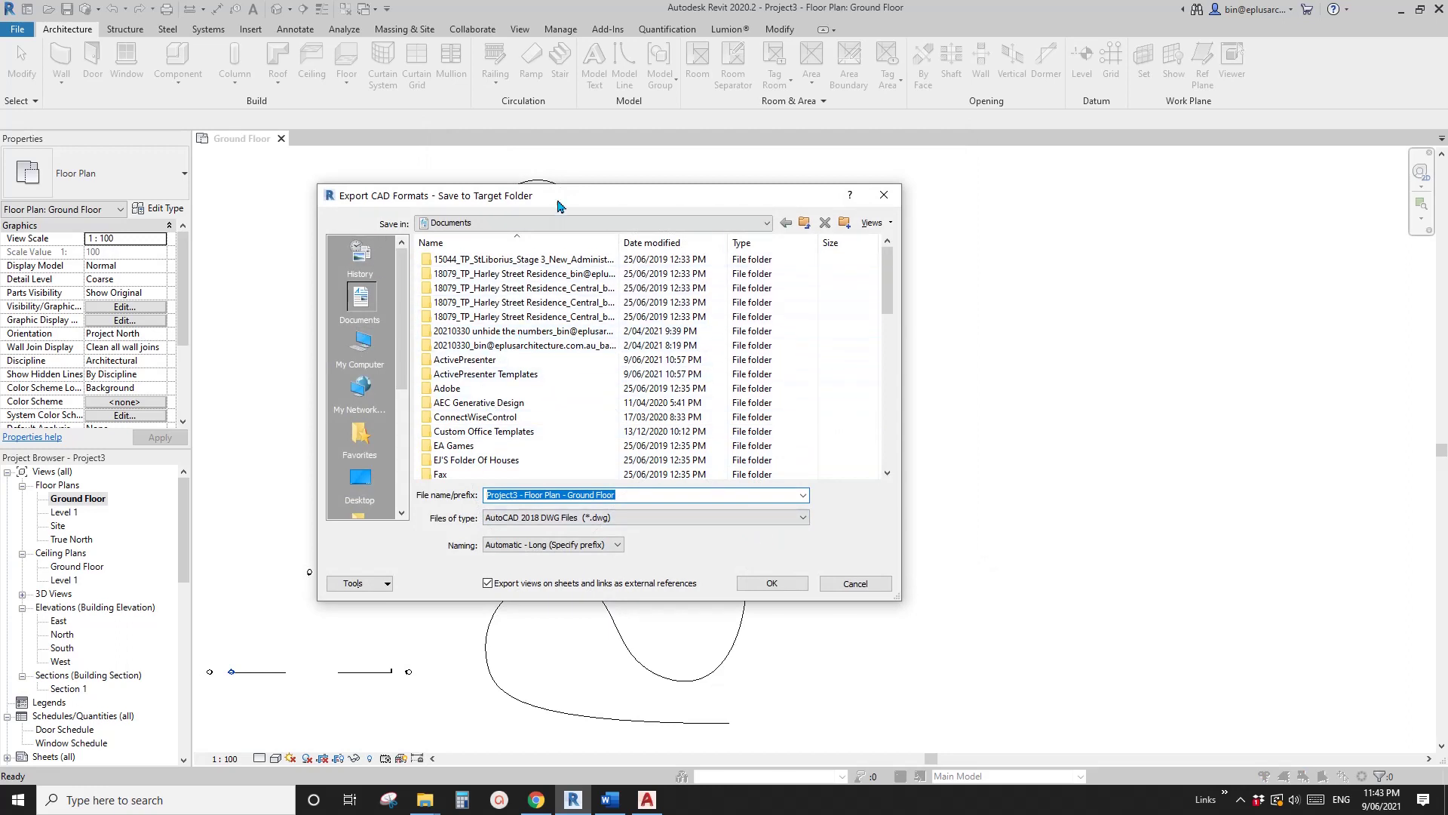
left_click_drag(558, 205, 544, 203)
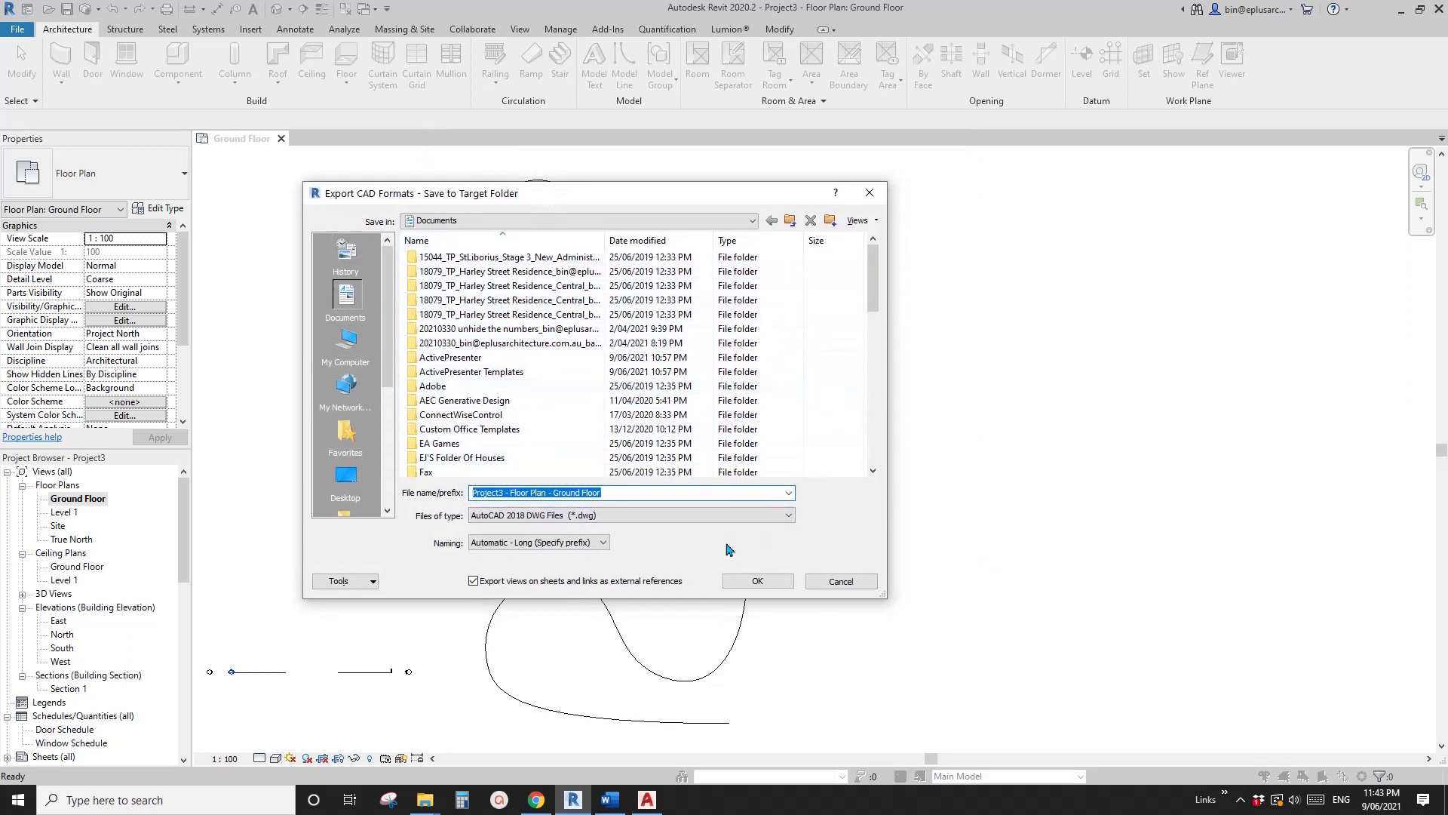
left_click(757, 581)
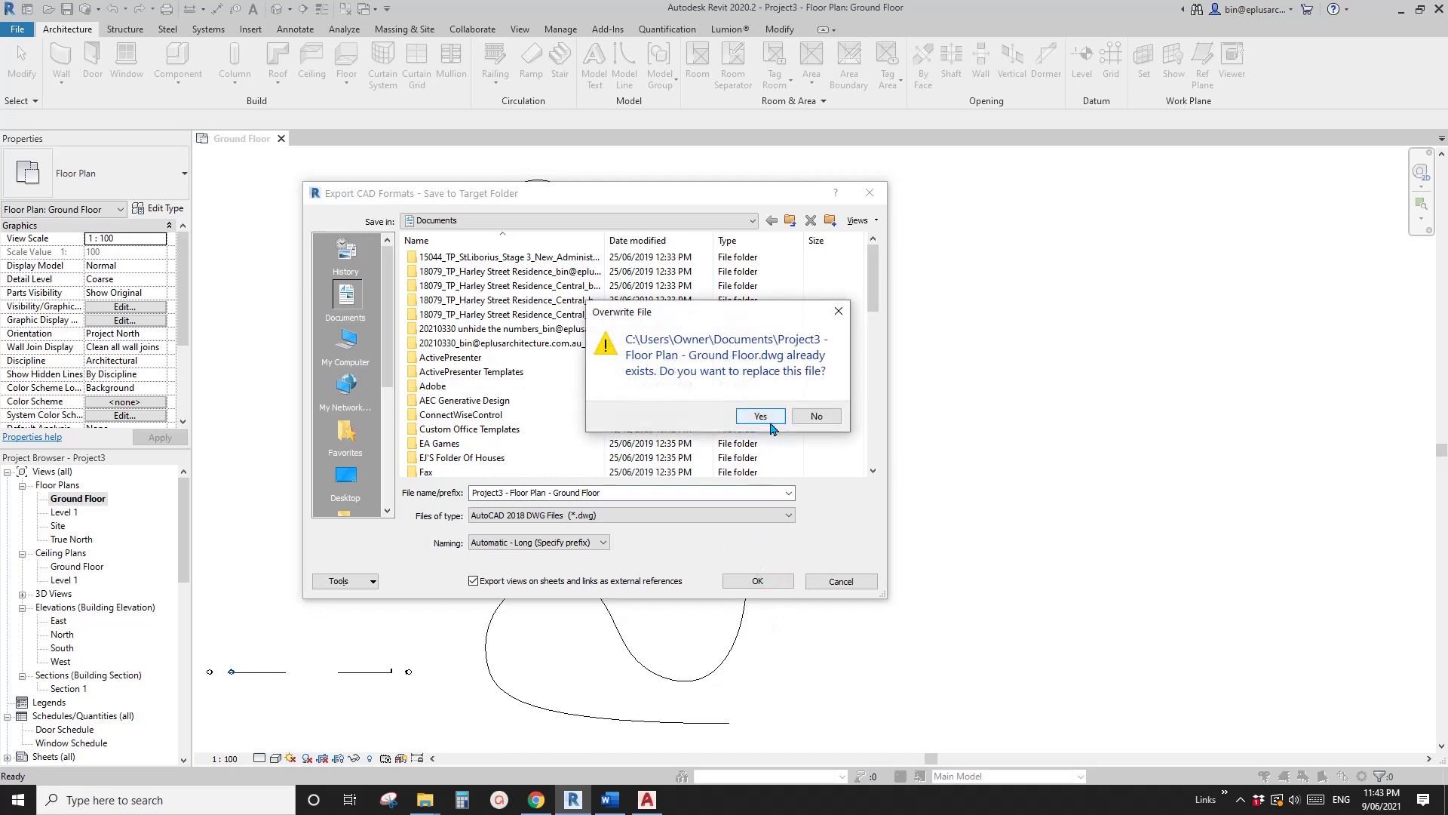
left_click(762, 417)
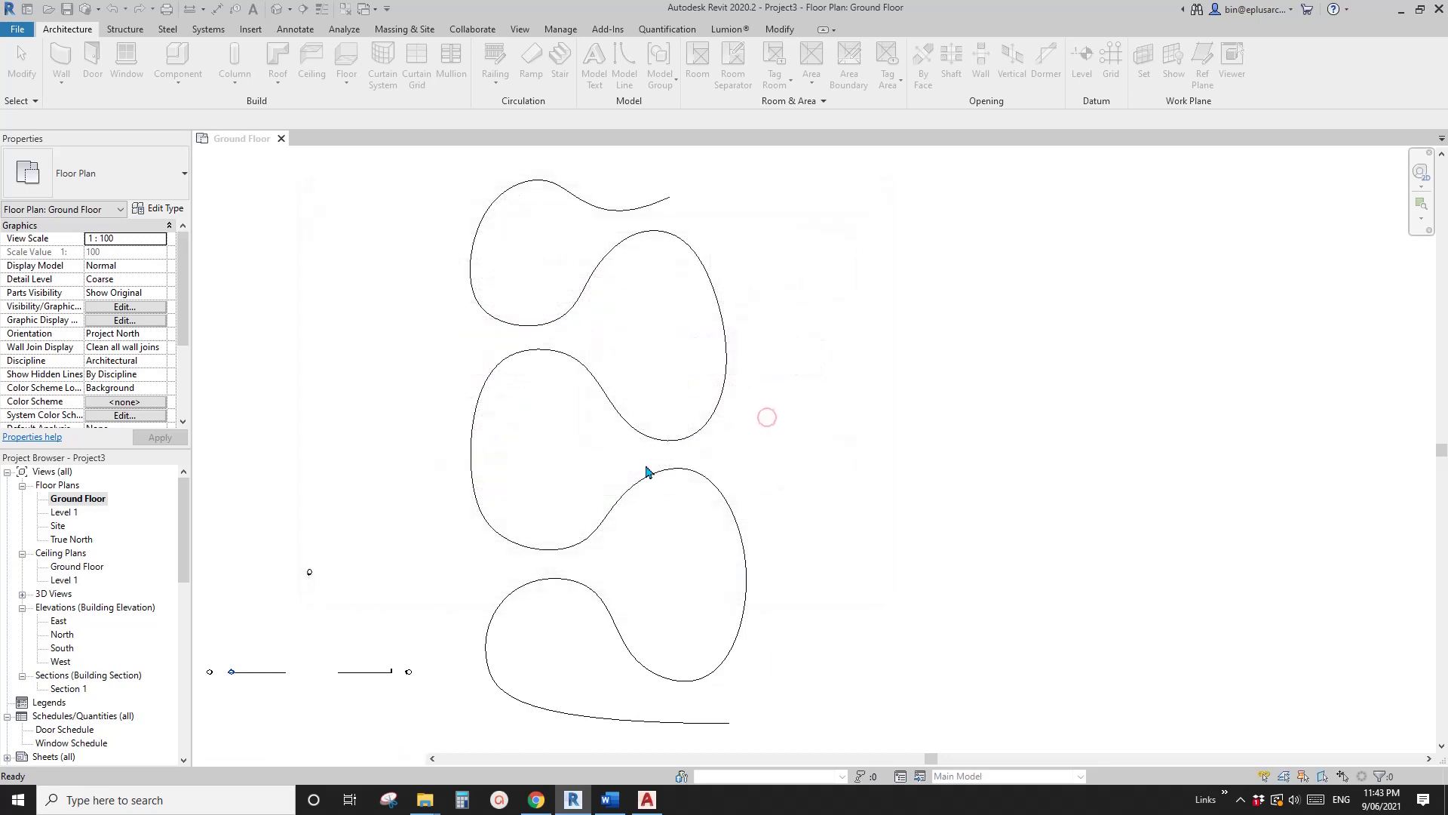
Switch to AutoCAD and open Project3 - Floor Plan - Ground Floor.dwg from Documents
left_click(649, 802)
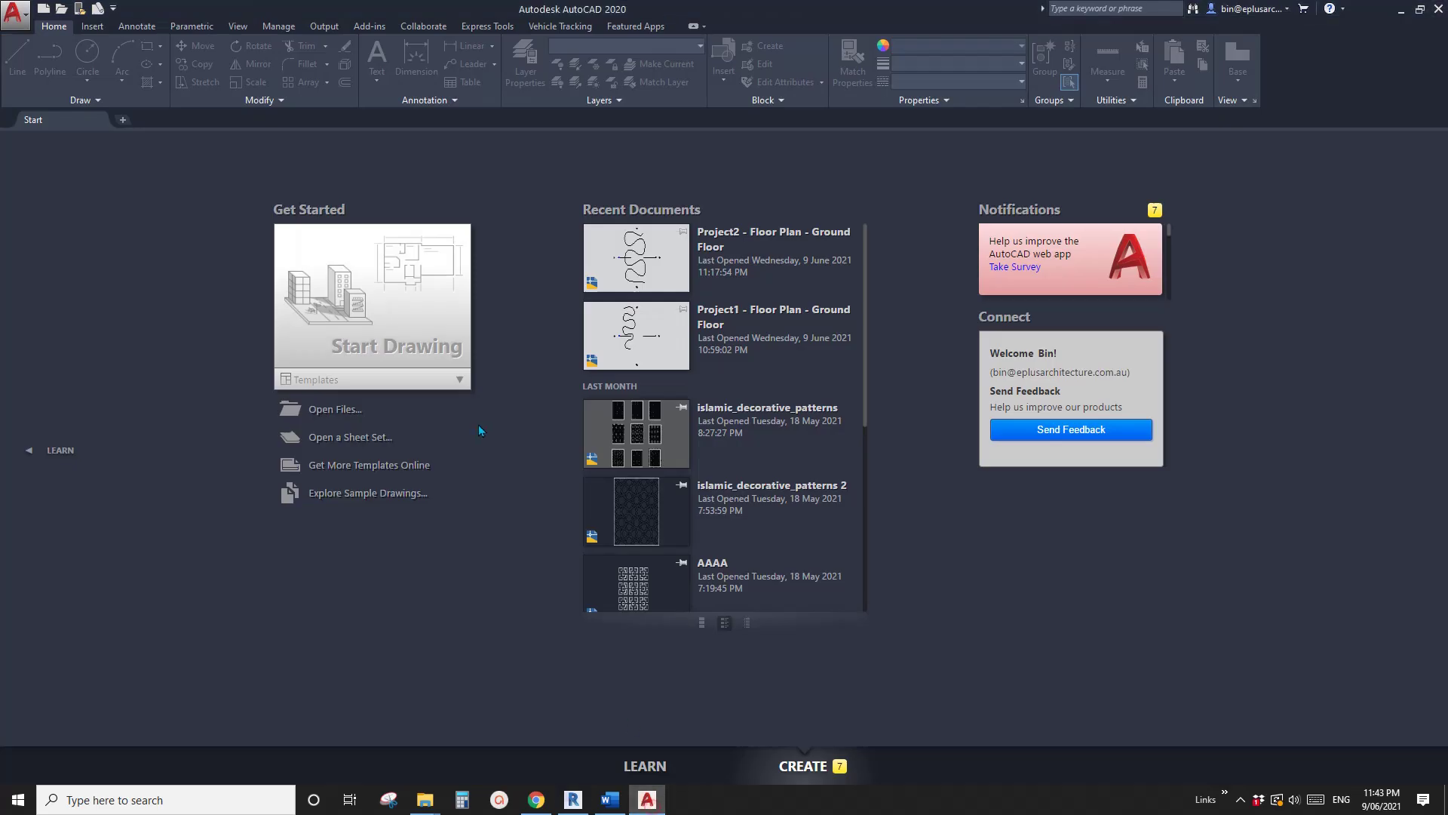
left_click(61, 12)
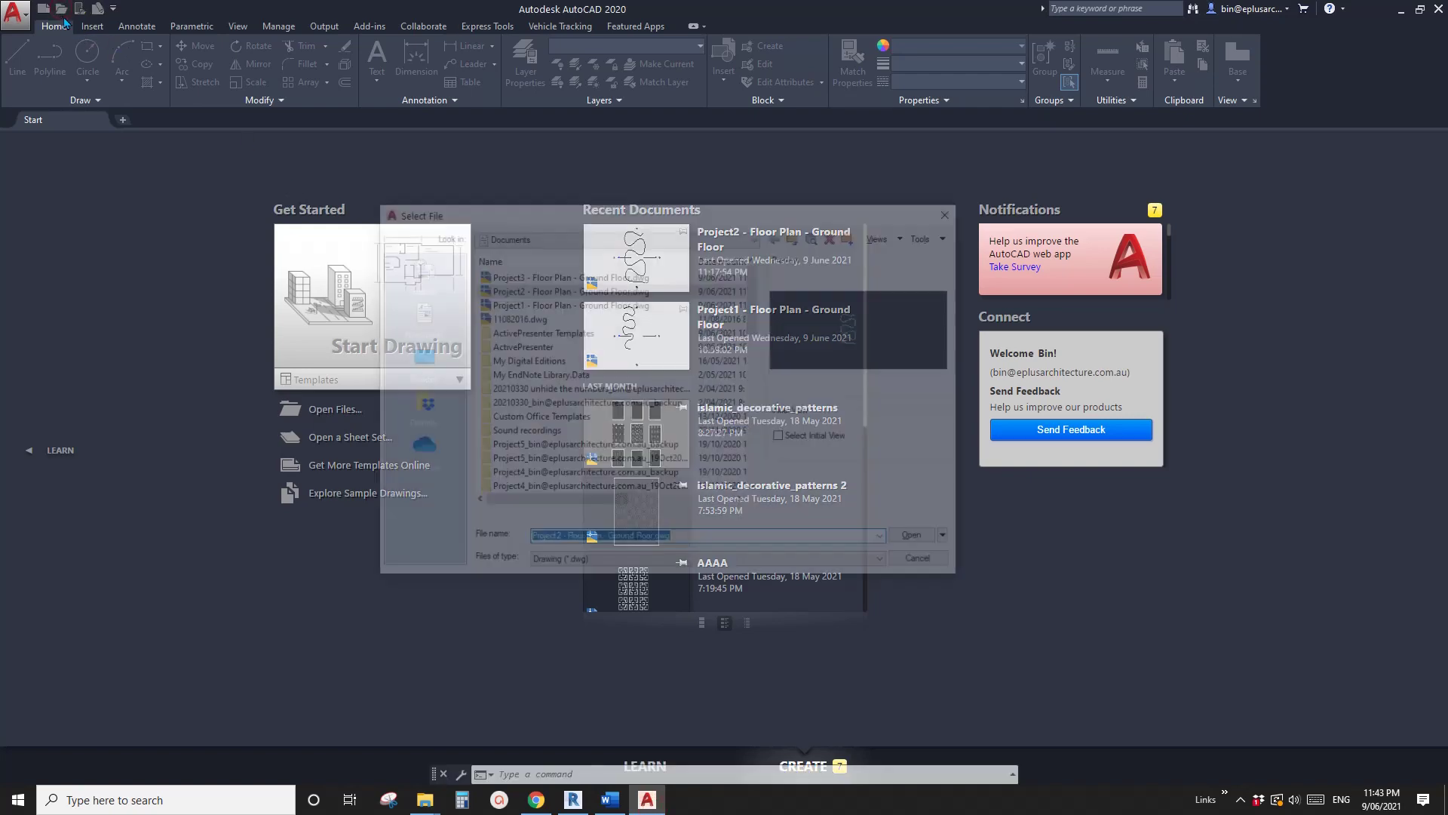
left_click(566, 275)
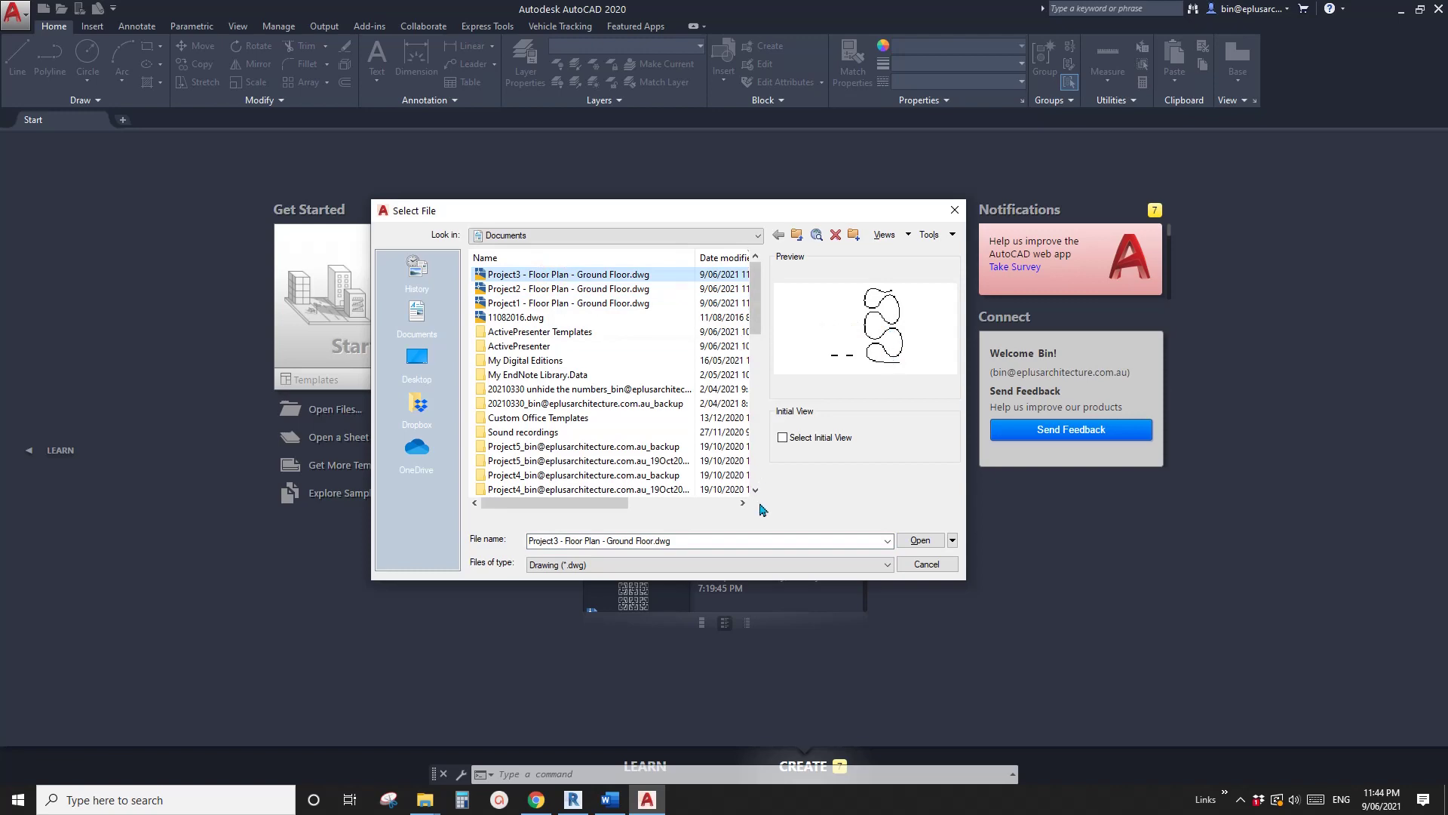
left_click(920, 543)
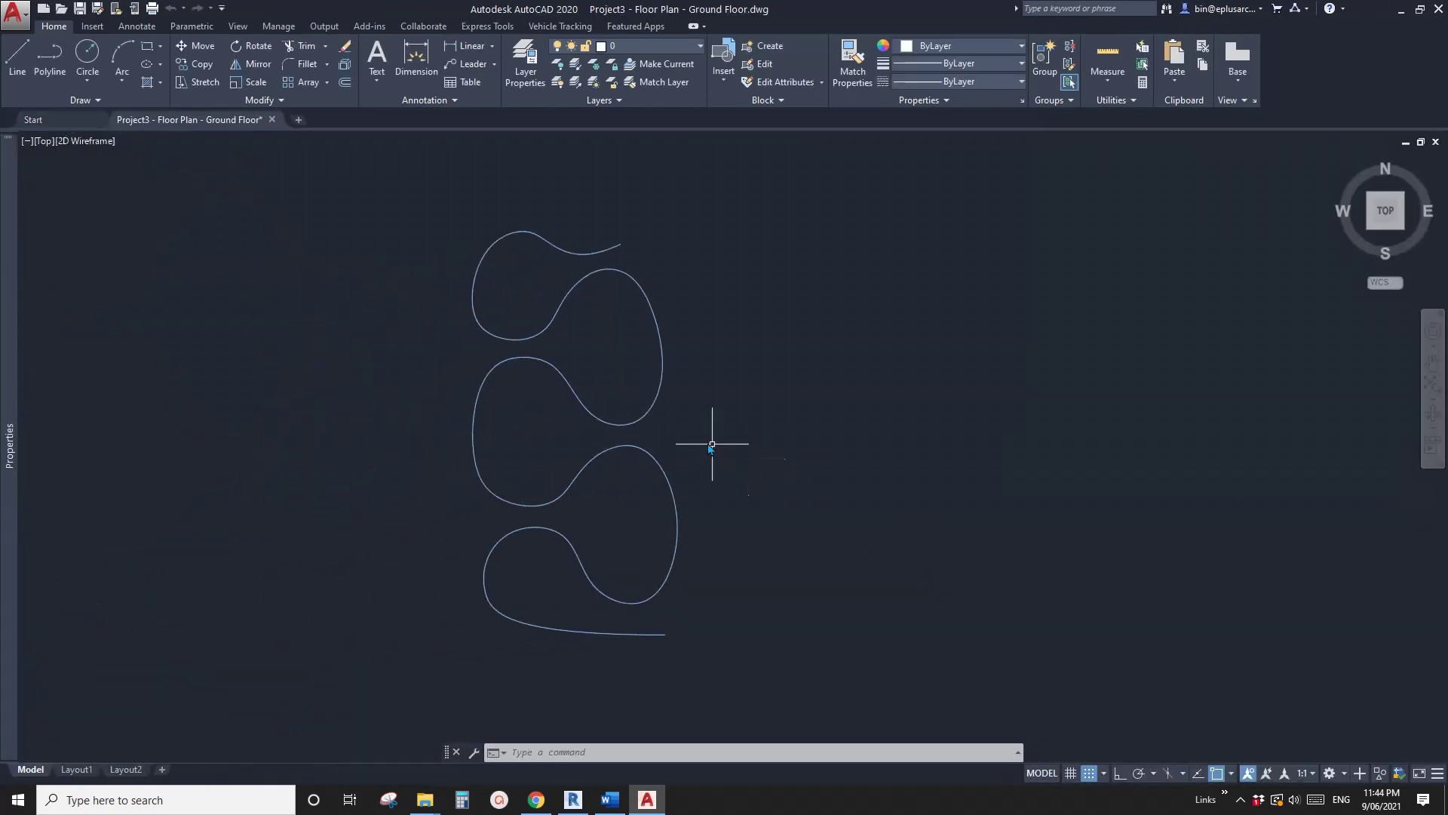
Select the imported serpentine curve and examine its spline control points, then clear the selection
left_click(682, 401)
left_click(643, 389)
scroll(647, 386, "up", 4)
scroll(682, 387, "down", 3)
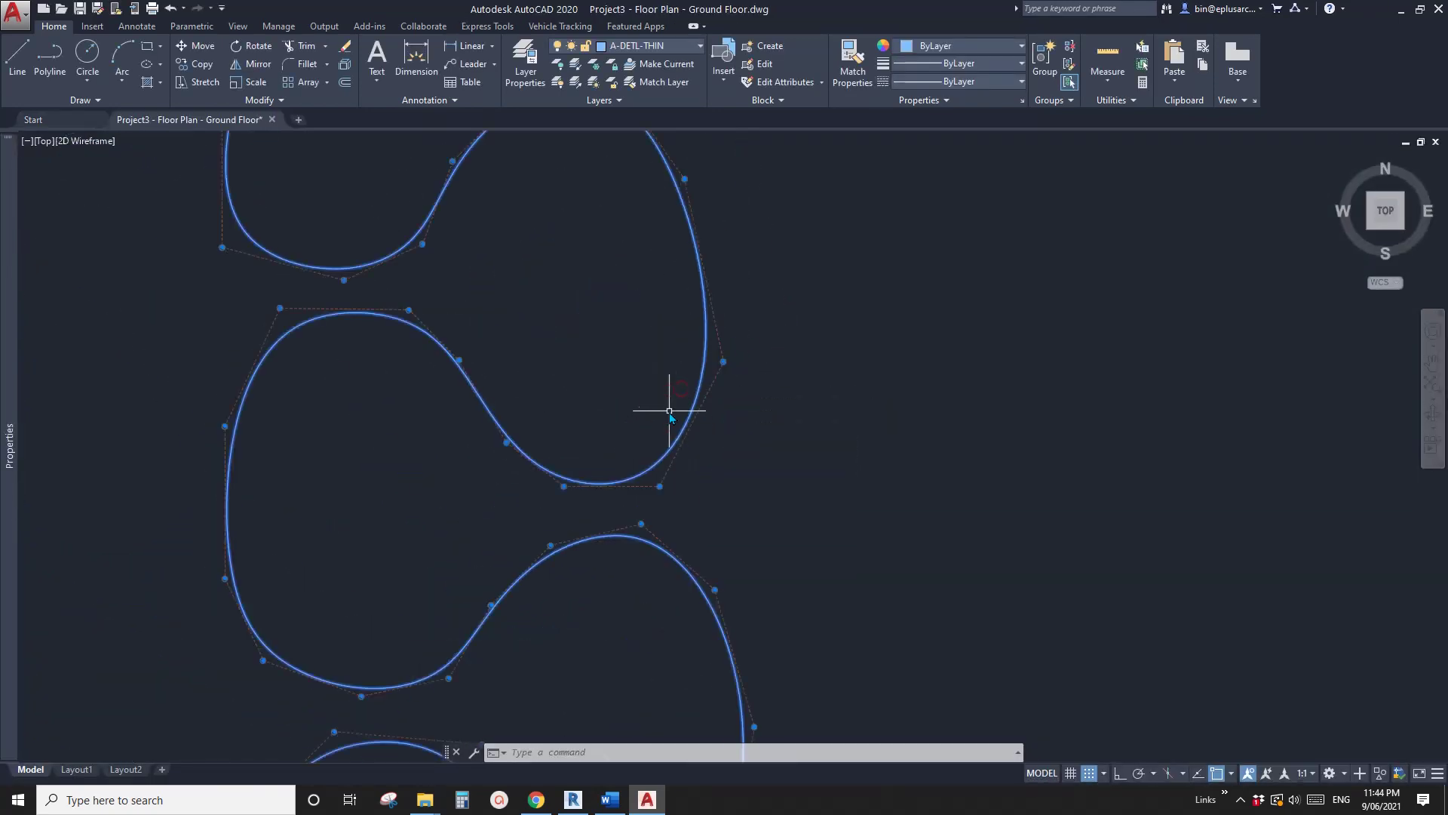
scroll(582, 456, "down", 1)
middle_click_drag(509, 557, 633, 469)
scroll(662, 451, "up", 1)
middle_click_drag(662, 451, 683, 444)
key("Escape")
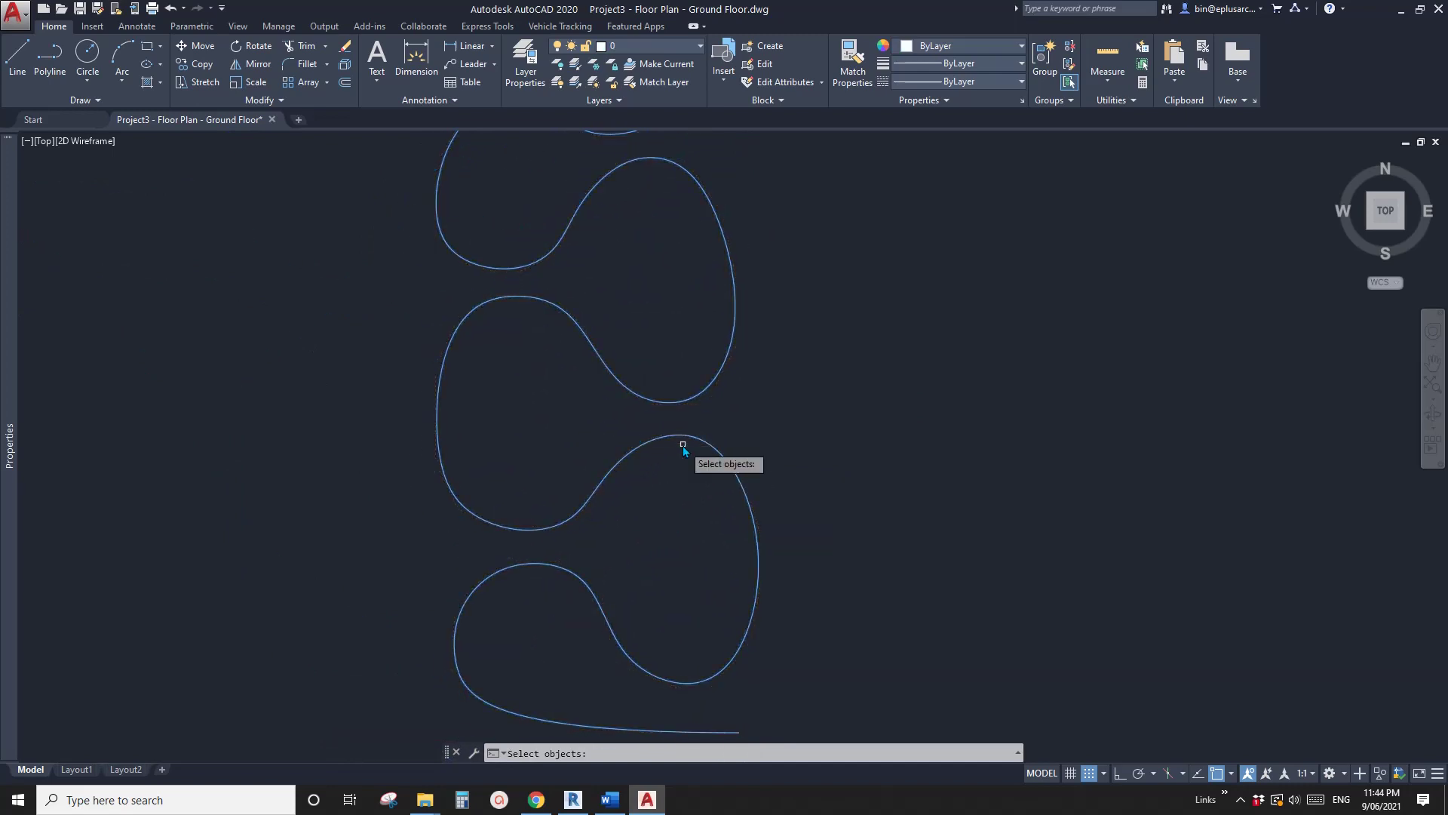
Flatten the serpentine spline, keeping the default No for removing hidden lines
left_click(711, 450)
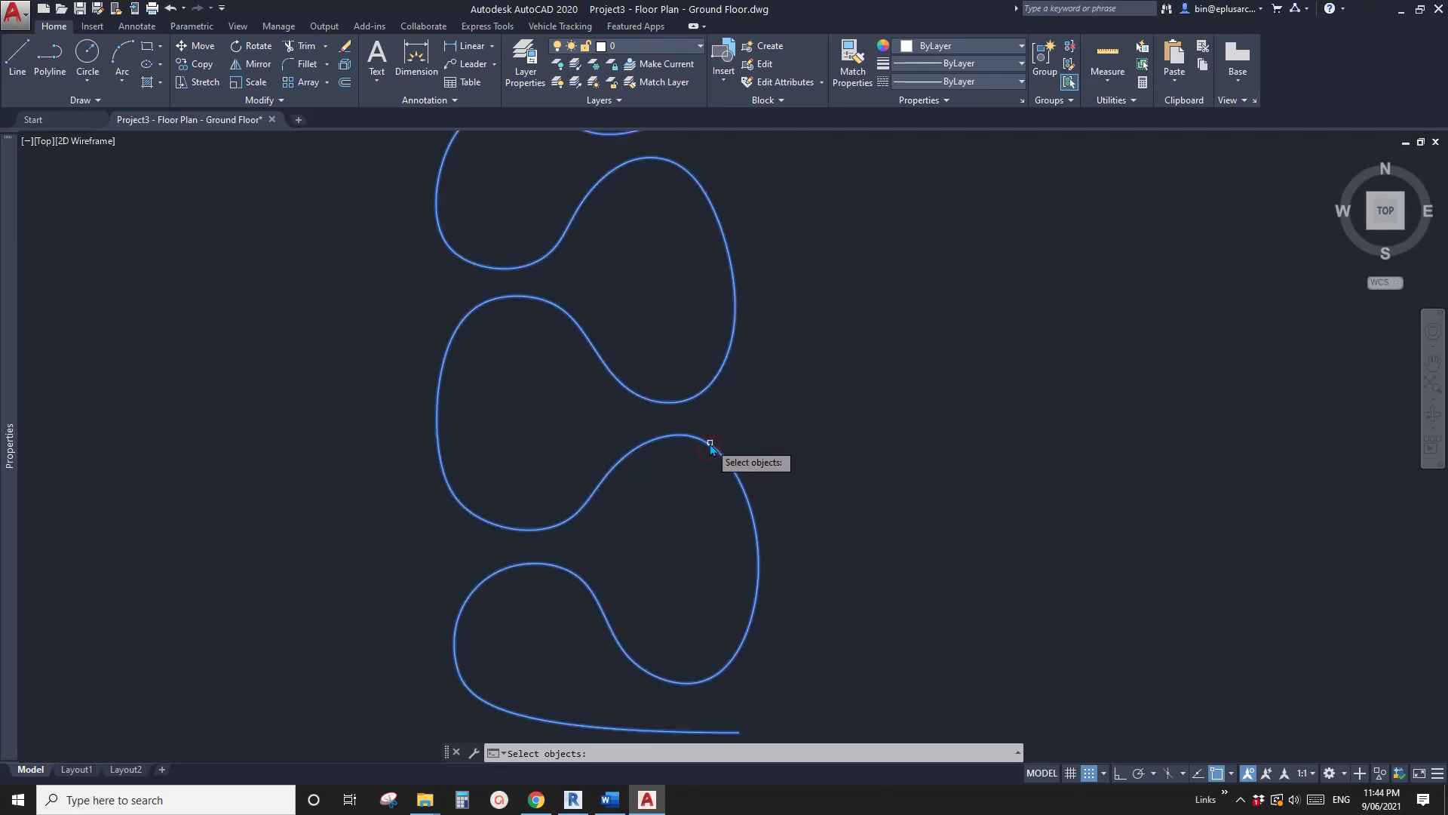
key("Return")
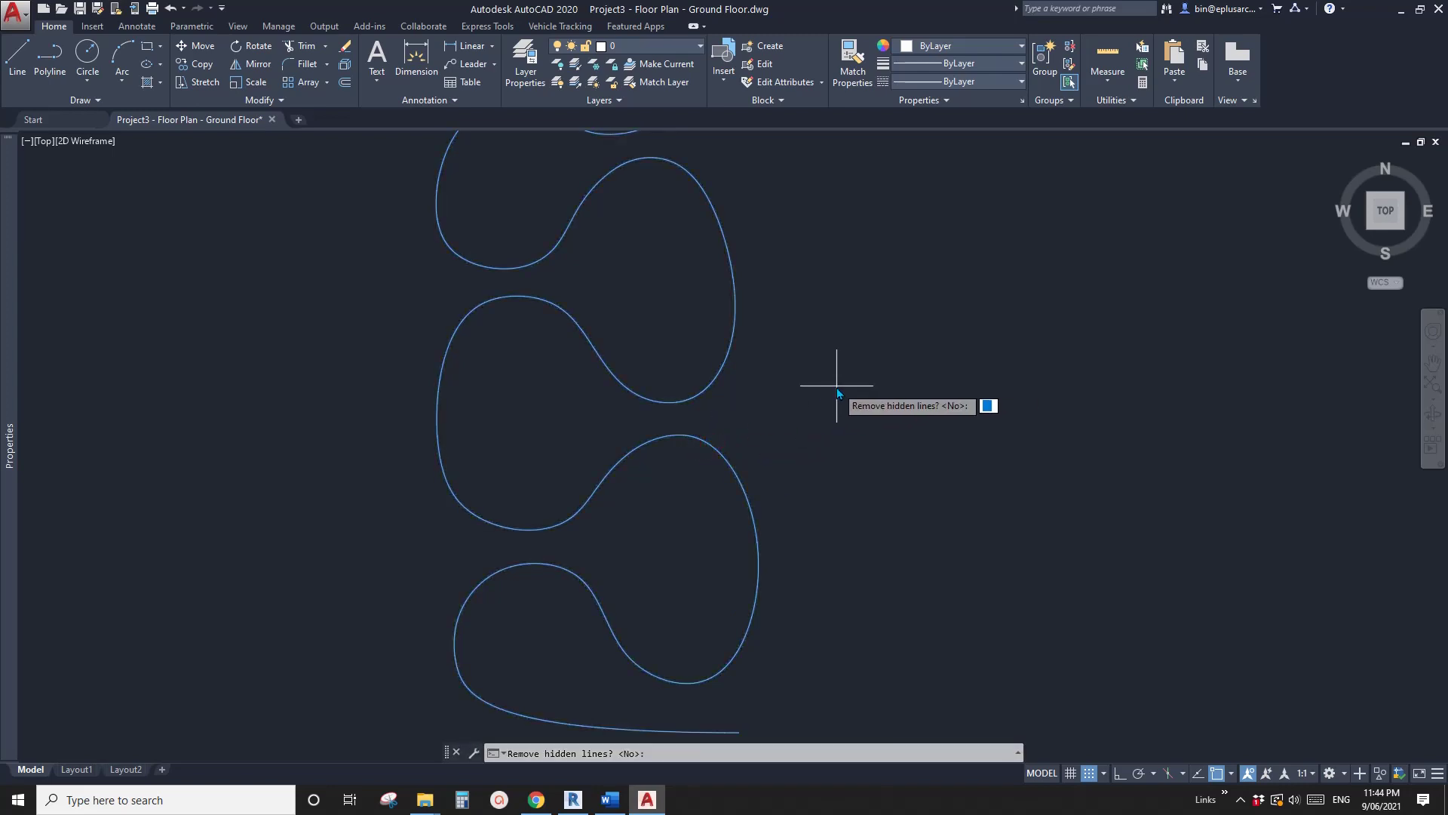
key("Return")
Select the flattened serpentine curve and examine the vertices and radii of its arc segments up close
left_click(733, 366)
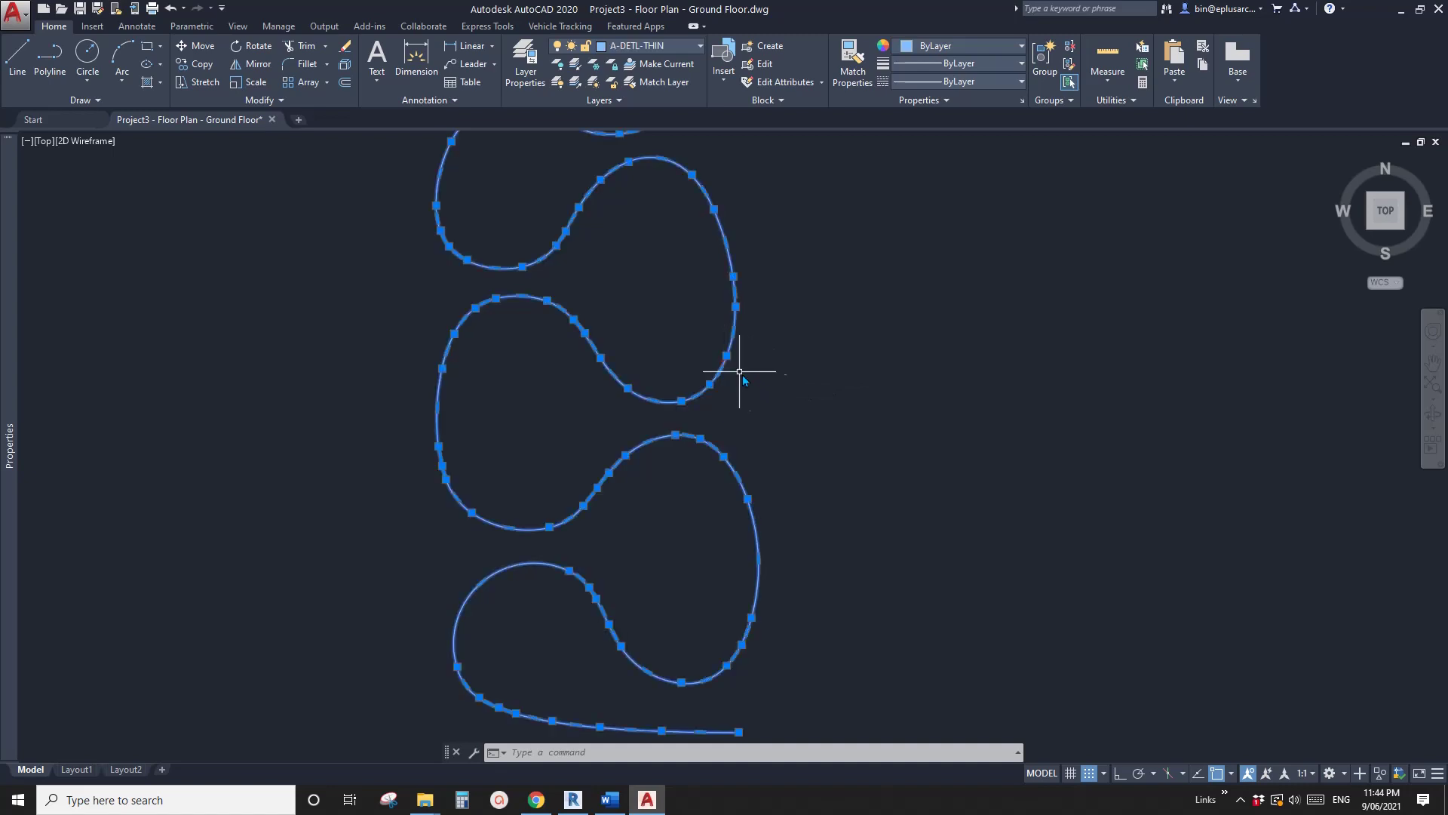
scroll(833, 333, "down", 3)
scroll(730, 488, "up", 3)
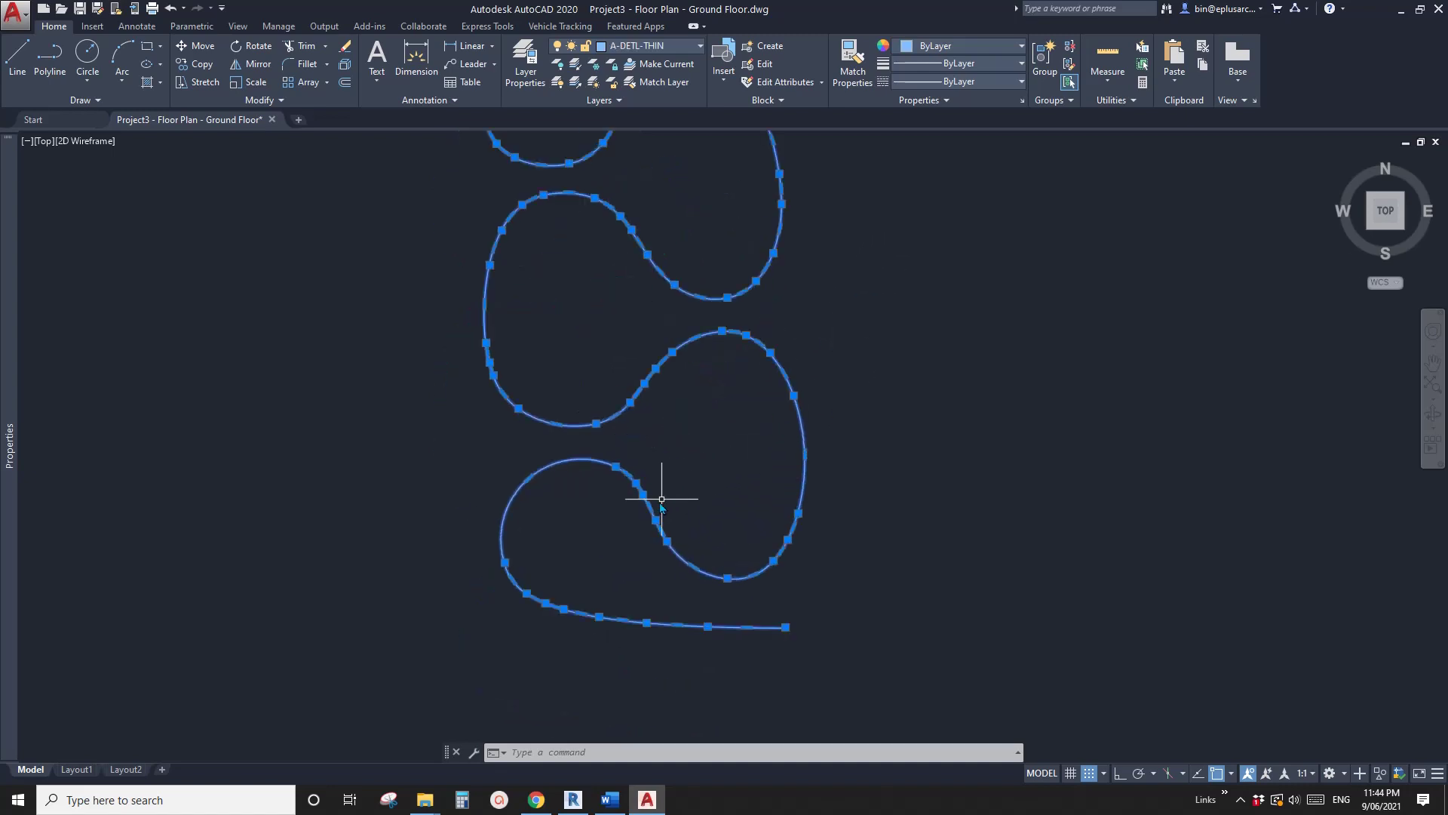
scroll(538, 483, "up", 3)
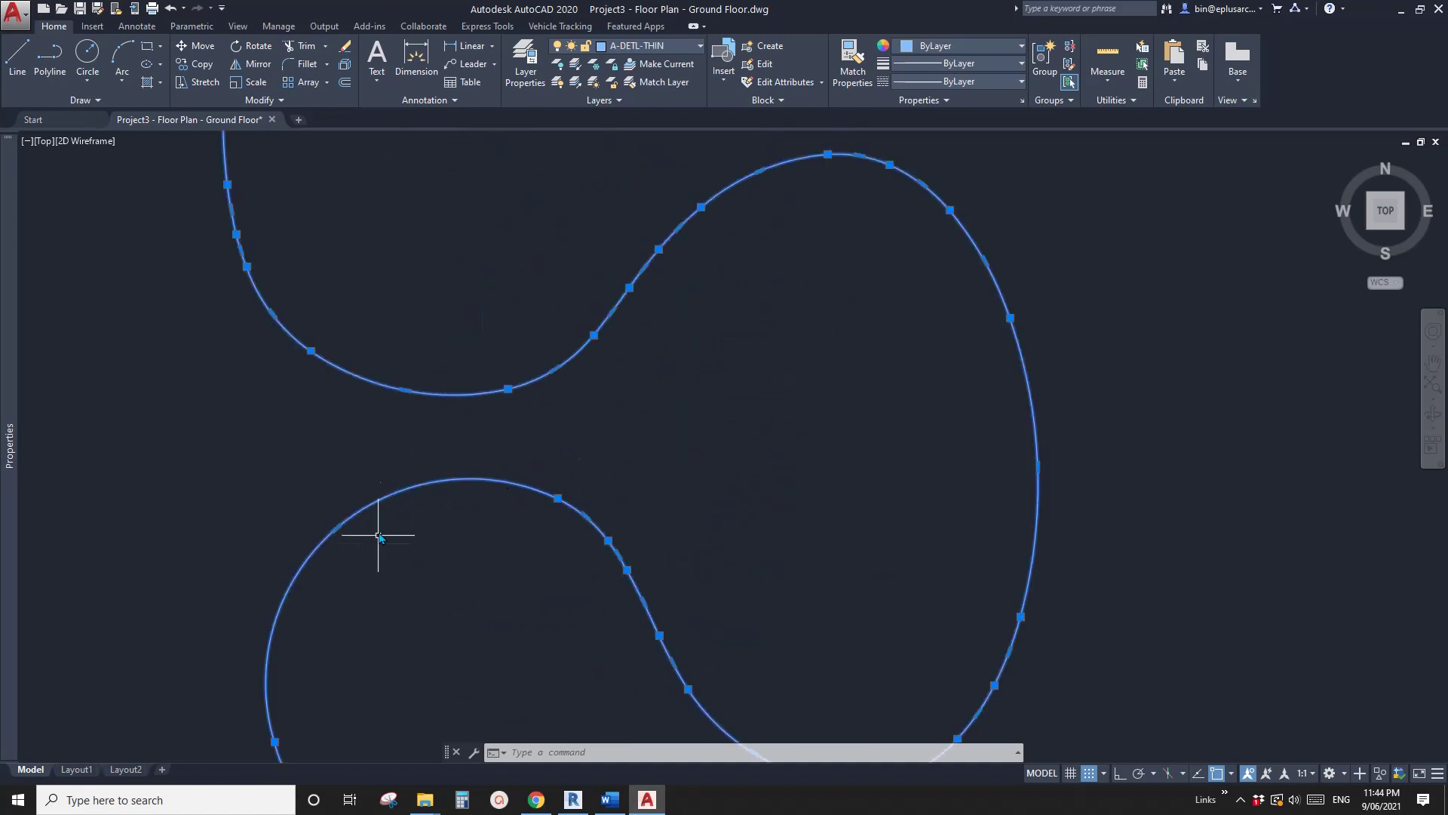
middle_click_drag(380, 518, 493, 463)
scroll(587, 450, "down", 4)
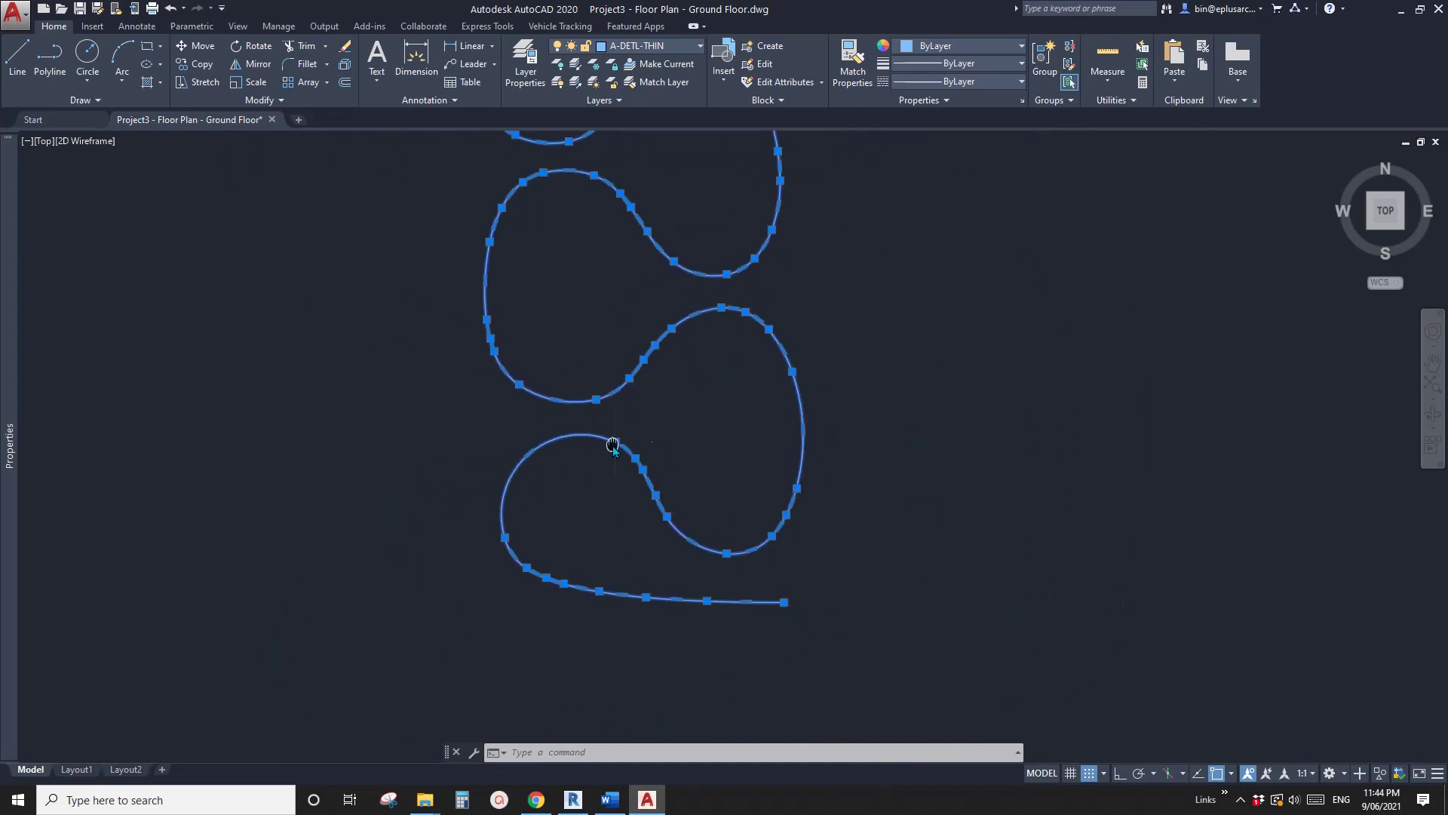
scroll(519, 519, "up", 3)
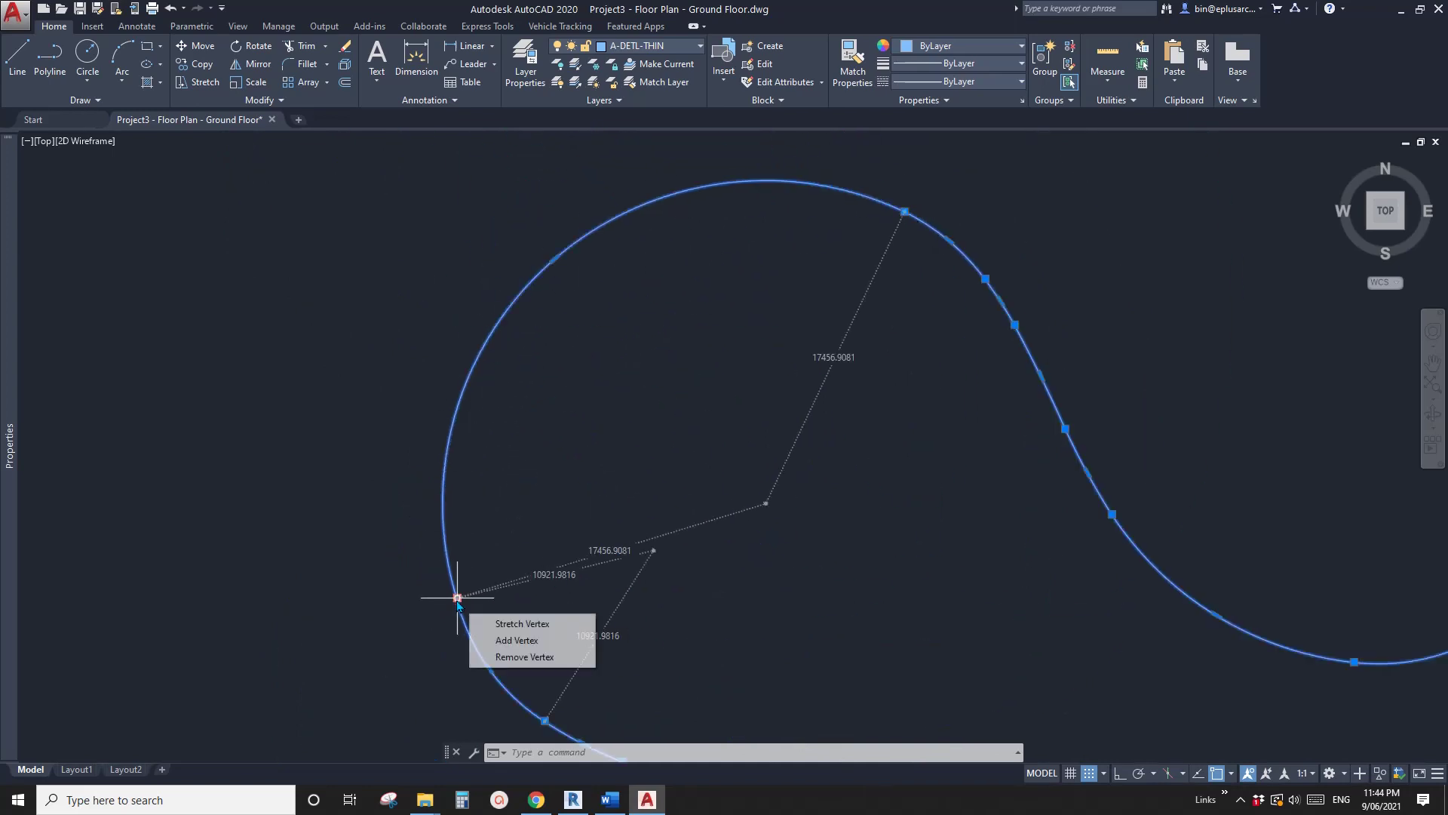
Check the remaining arc segments of the flattened serpentine curve, clear the selection and save the drawing
middle_click_drag(457, 598, 470, 512)
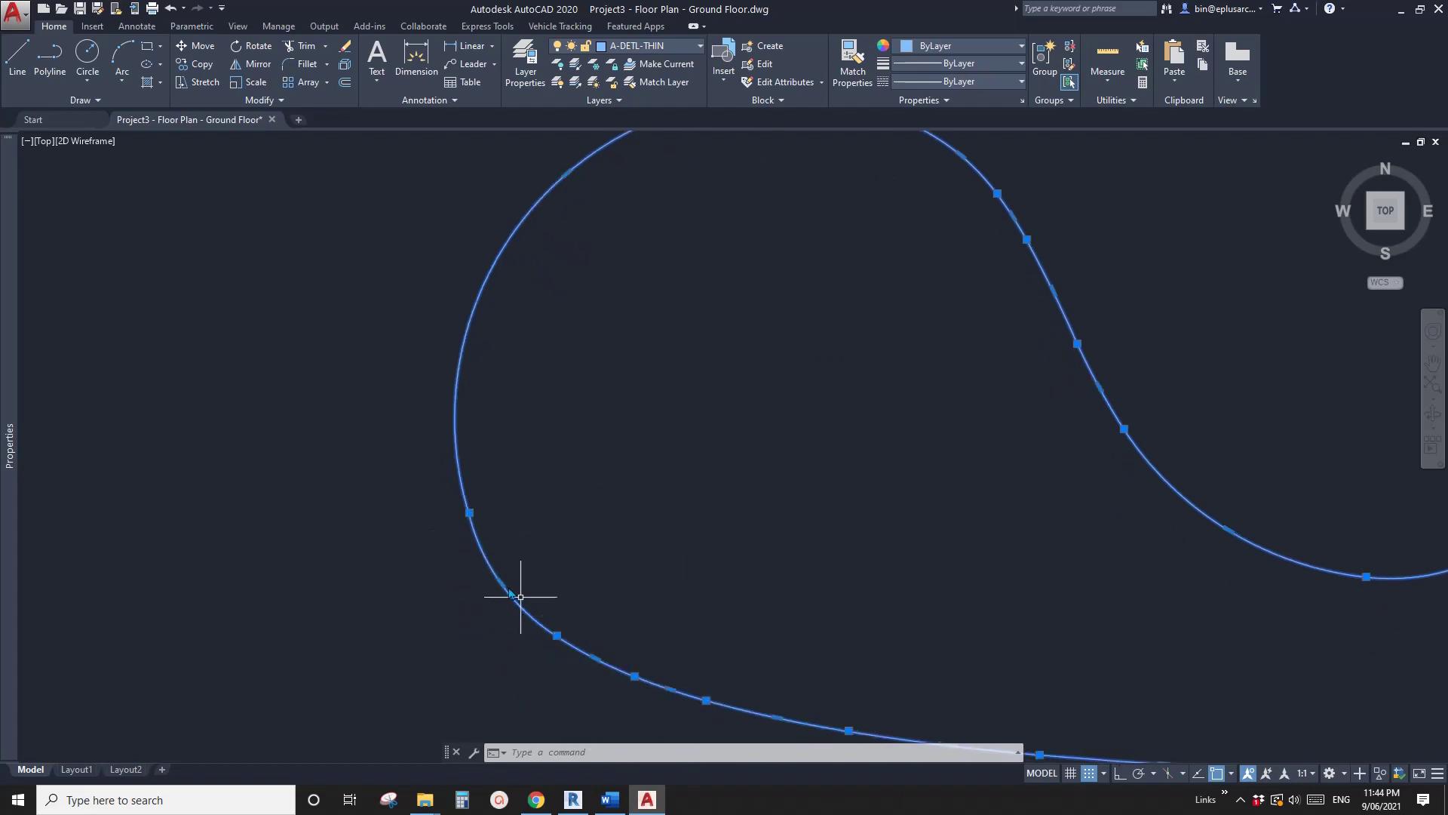
scroll(496, 570, "down", 2)
mouse_move(659, 485)
middle_mouse_down()
mouse_move(637, 430)
mouse_move(595, 455)
mouse_move(599, 504)
mouse_move(608, 472)
mouse_move(659, 480)
middle_mouse_up()
scroll(595, 455, "down", 3)
scroll(598, 441, "up", 1)
scroll(603, 457, "up", 1)
key("Escape")
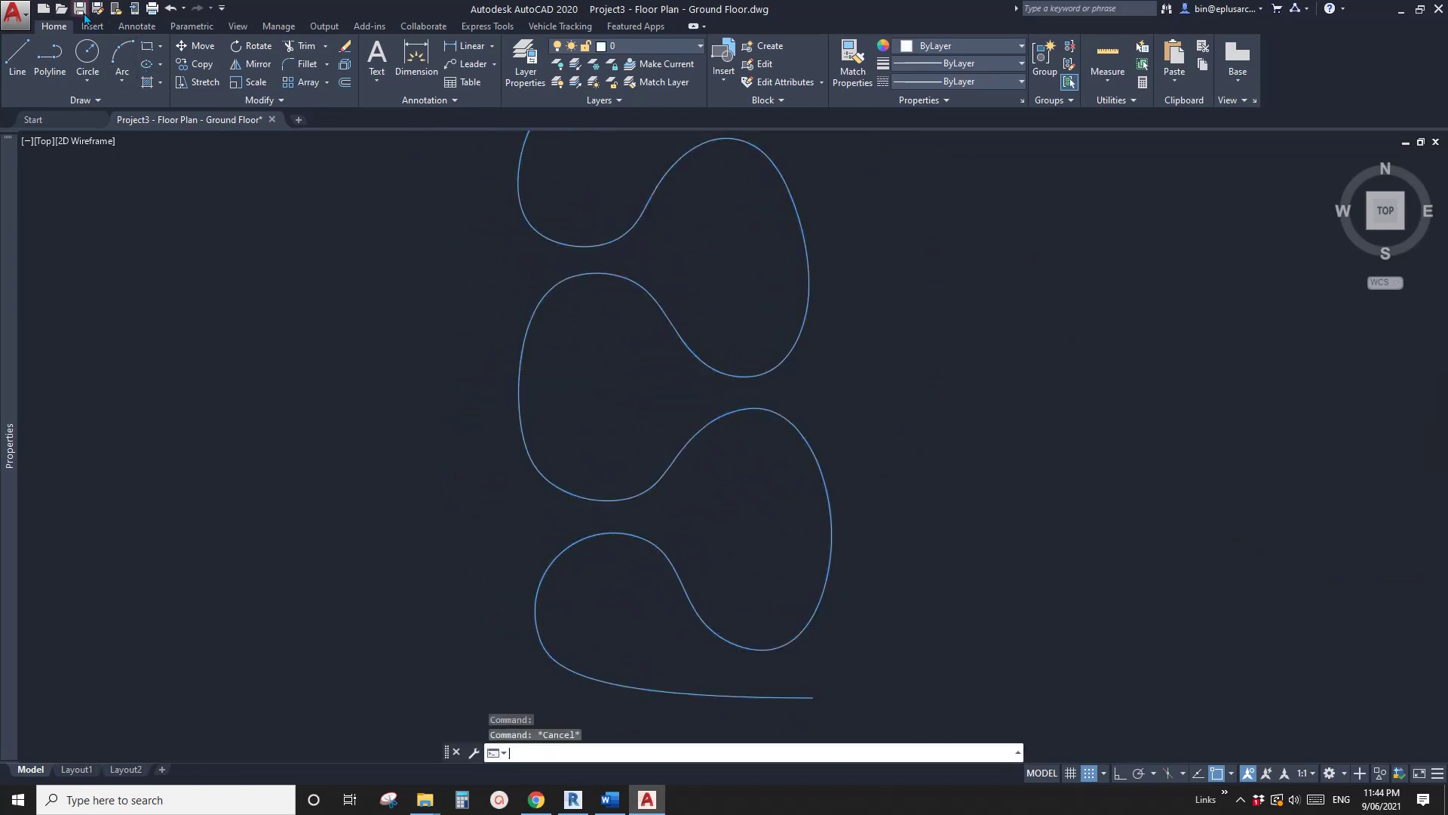
Switch to Revit and delete the original serpentine spline from the Ground Floor plan
left_click(573, 800)
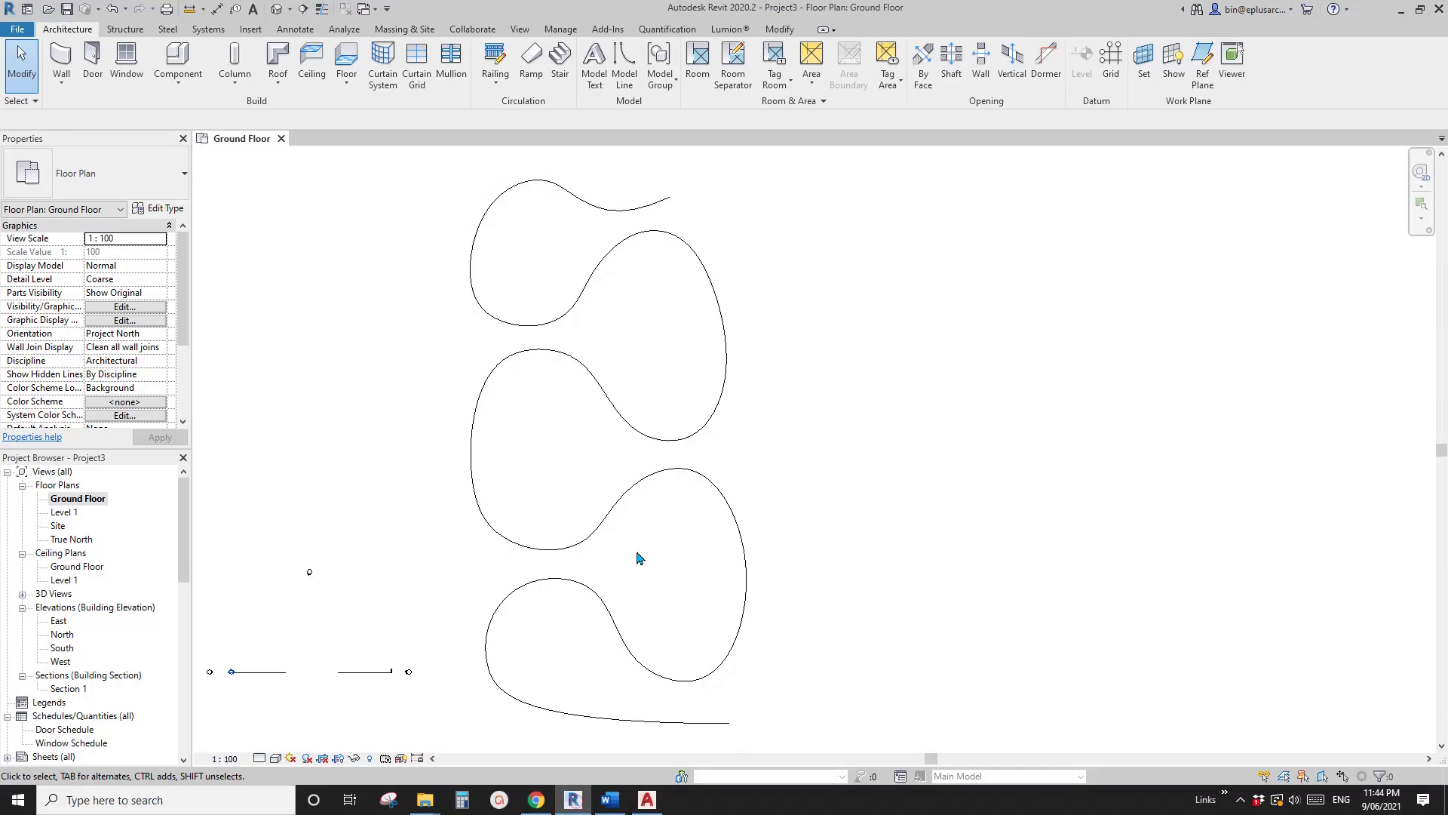
scroll(604, 441, "down", 1)
left_click(660, 413)
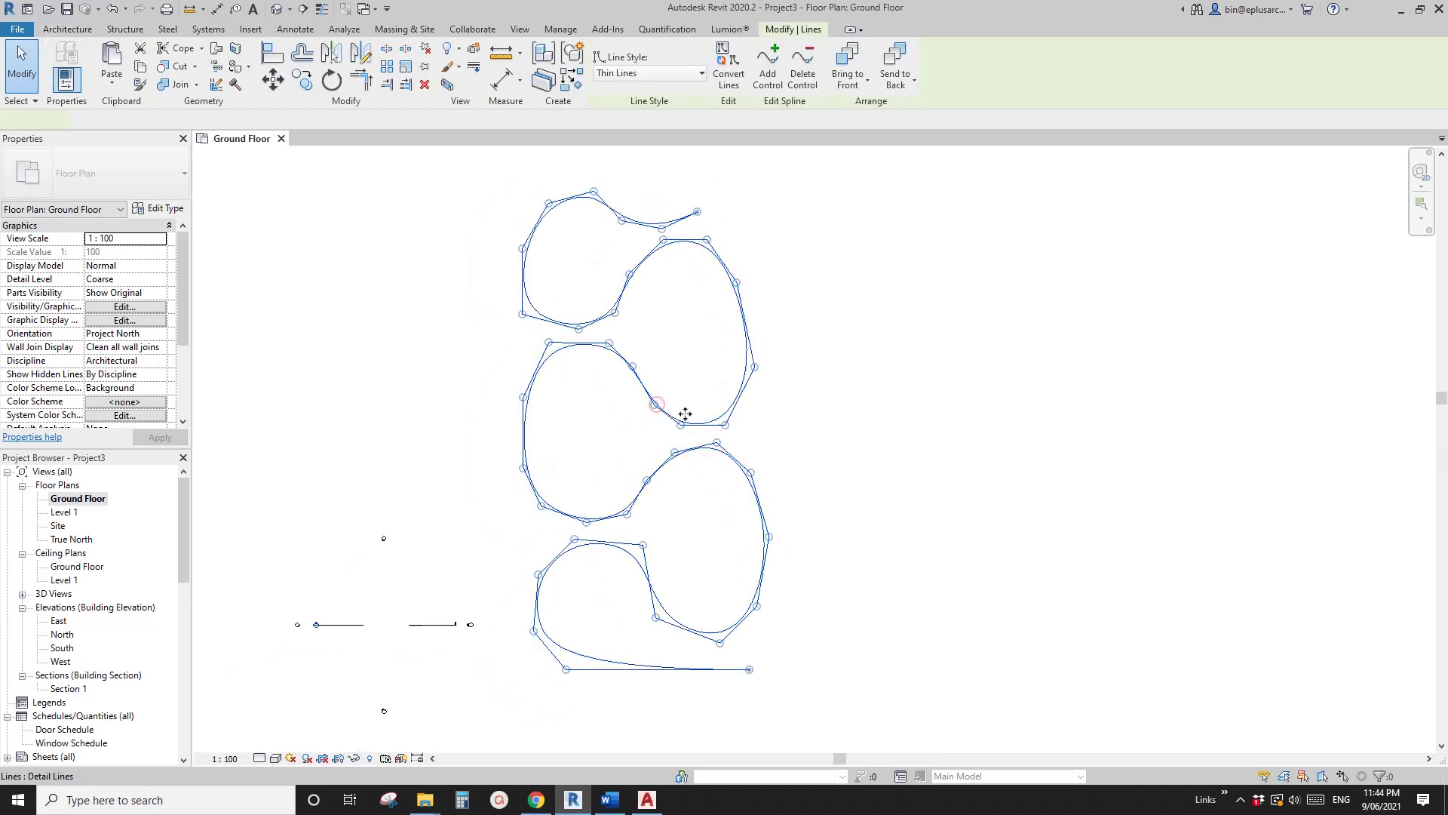
key("Delete")
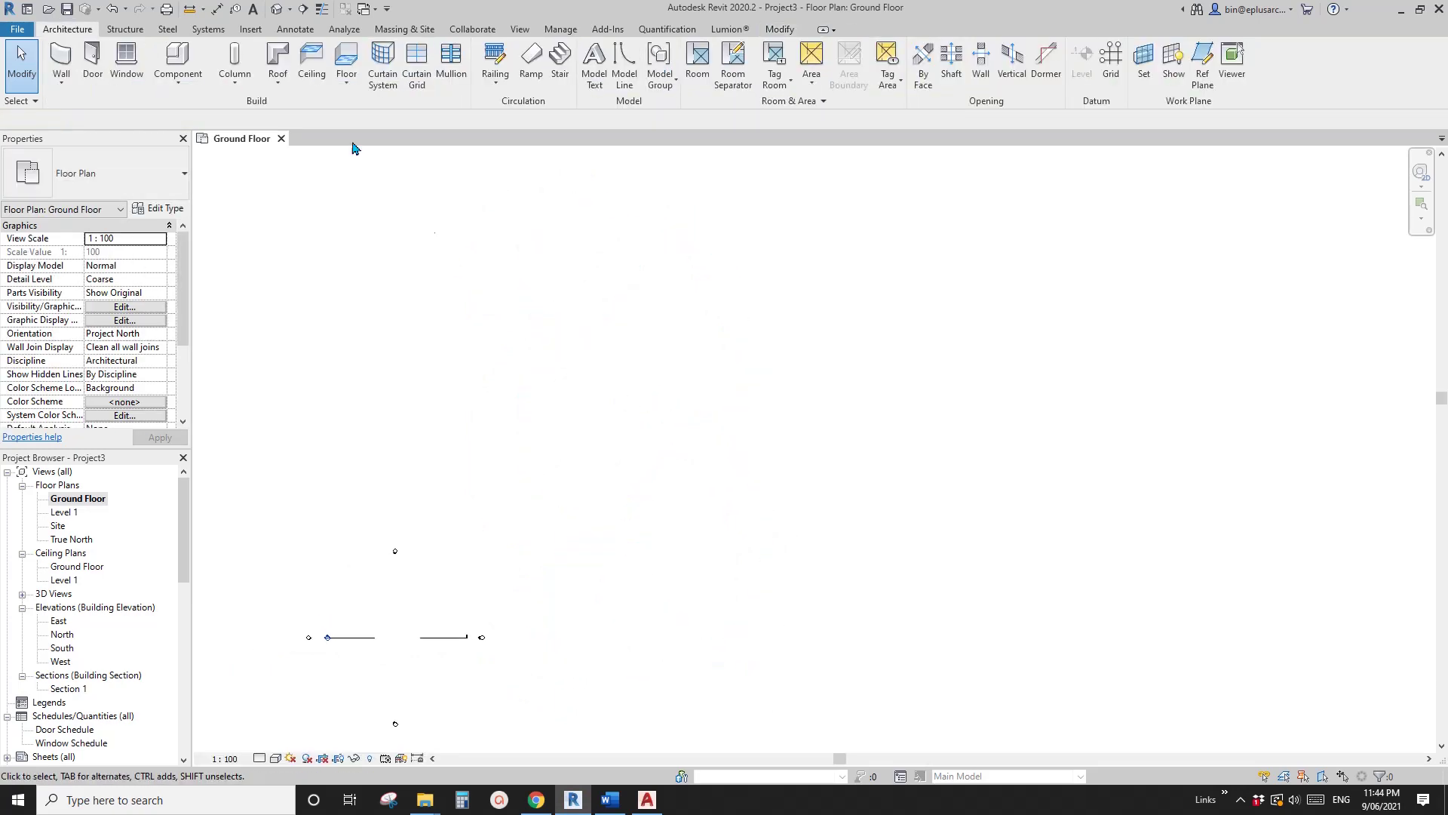
Link Project3 - Floor Plan - Ground Floor.dwg into the Ground Floor plan with Auto - Origin to Internal Origin positioning
left_click(251, 30)
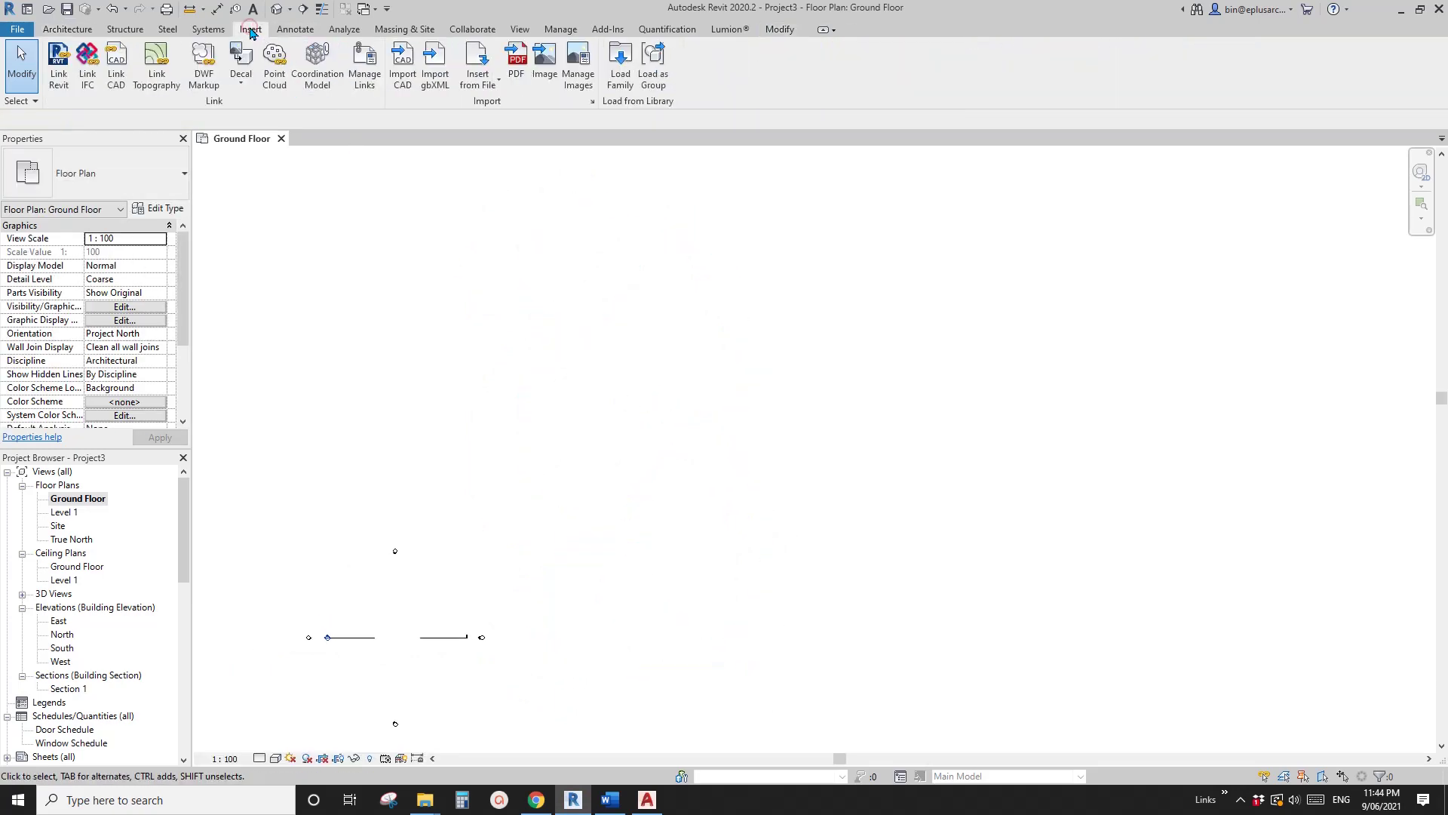
left_click(112, 68)
left_click(604, 273)
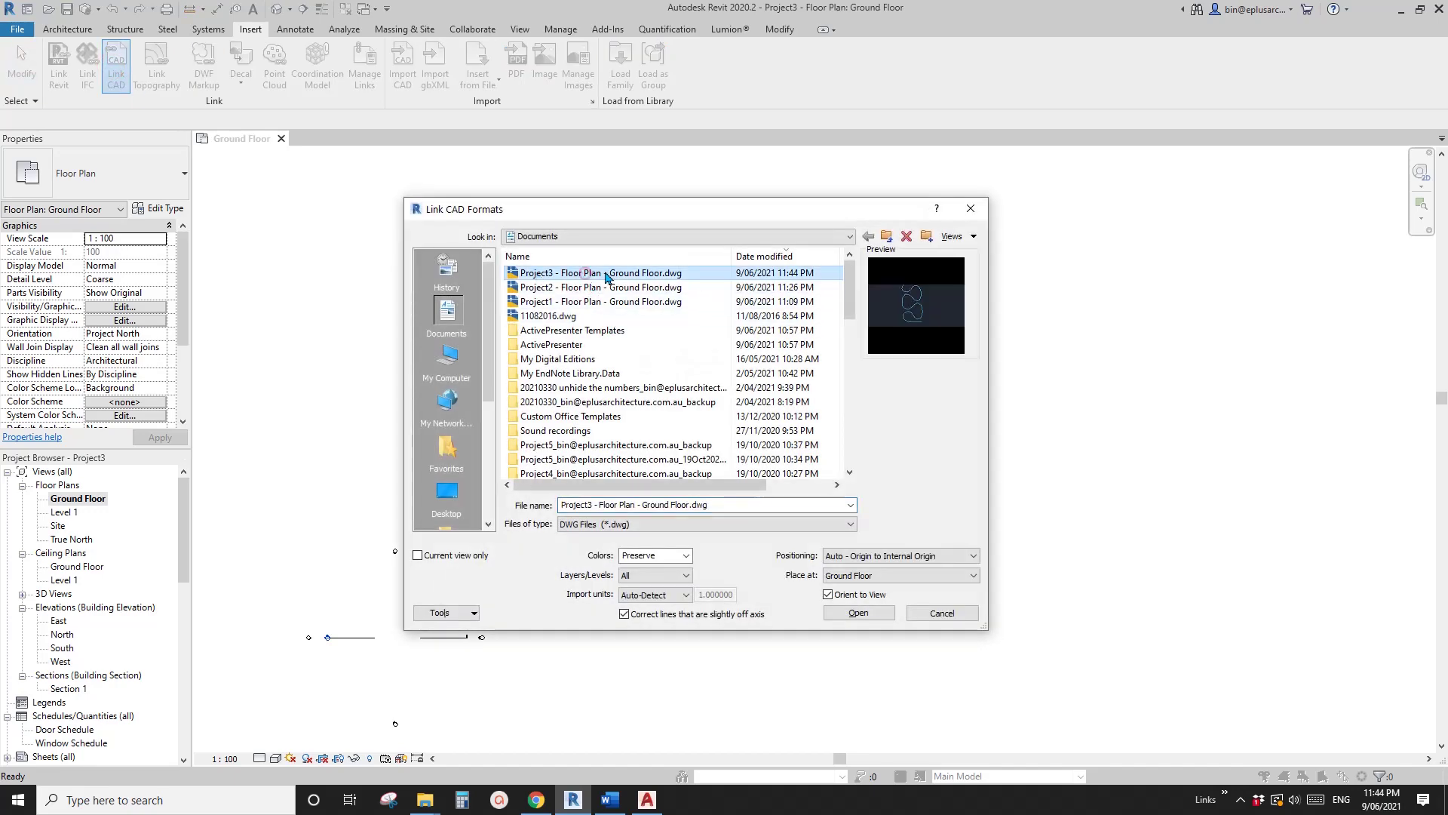
left_click(861, 613)
middle_click_drag(782, 561, 704, 545)
Select the linked serpentine drawing, examine its curve in the plan and clear the selection
left_click(674, 462)
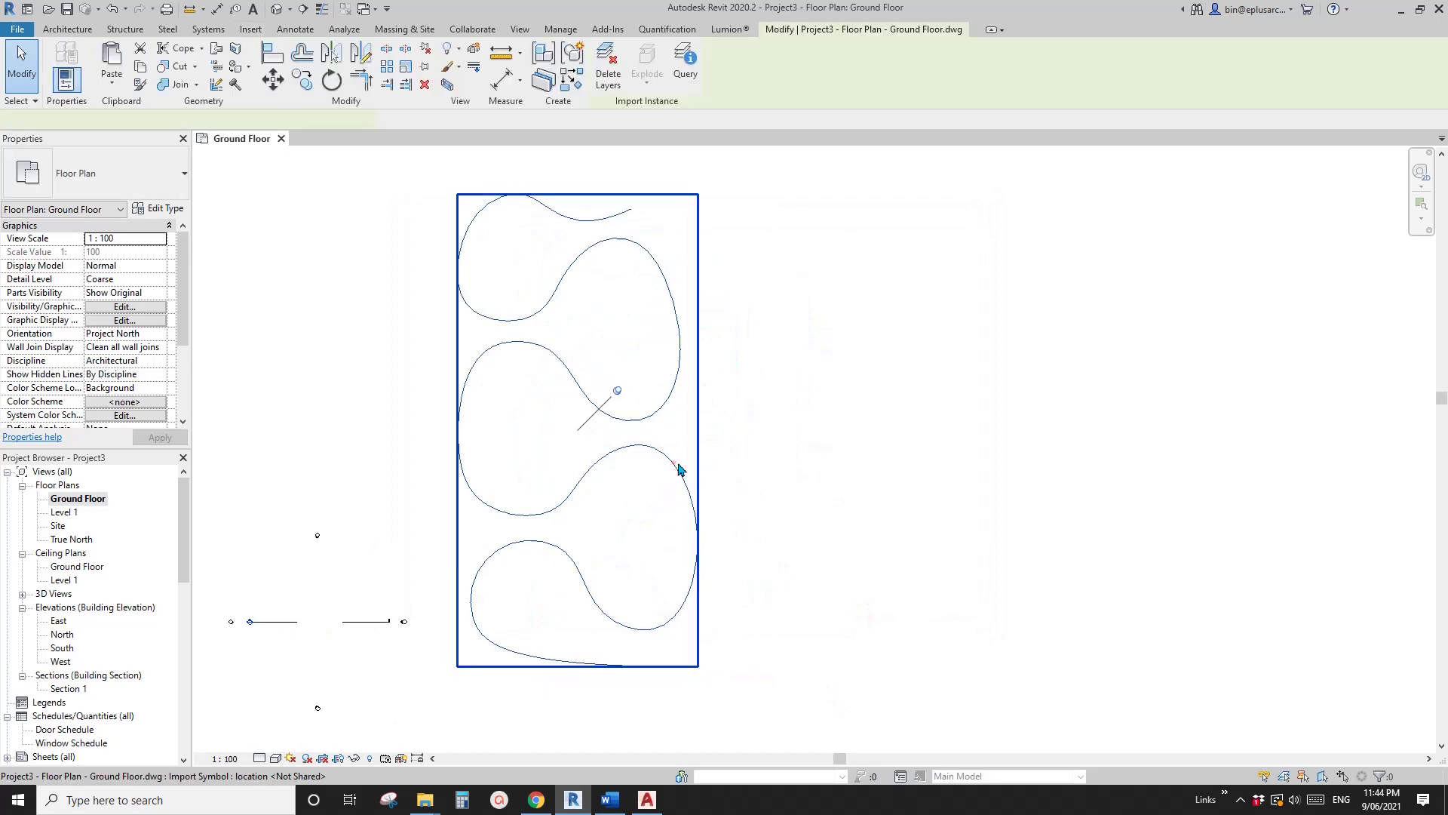
middle_click_drag(749, 443, 721, 438)
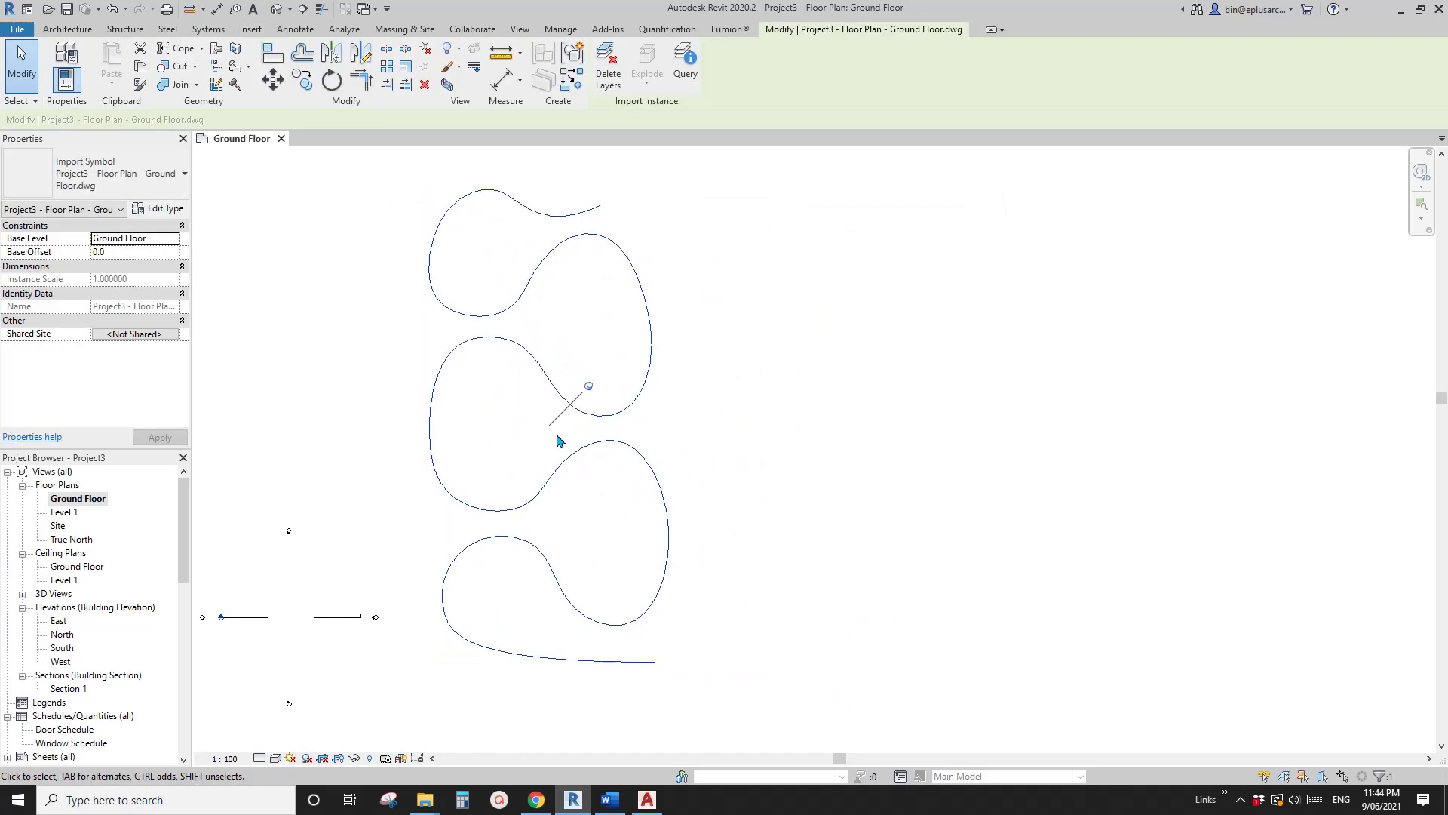
scroll(558, 442, "up", 3)
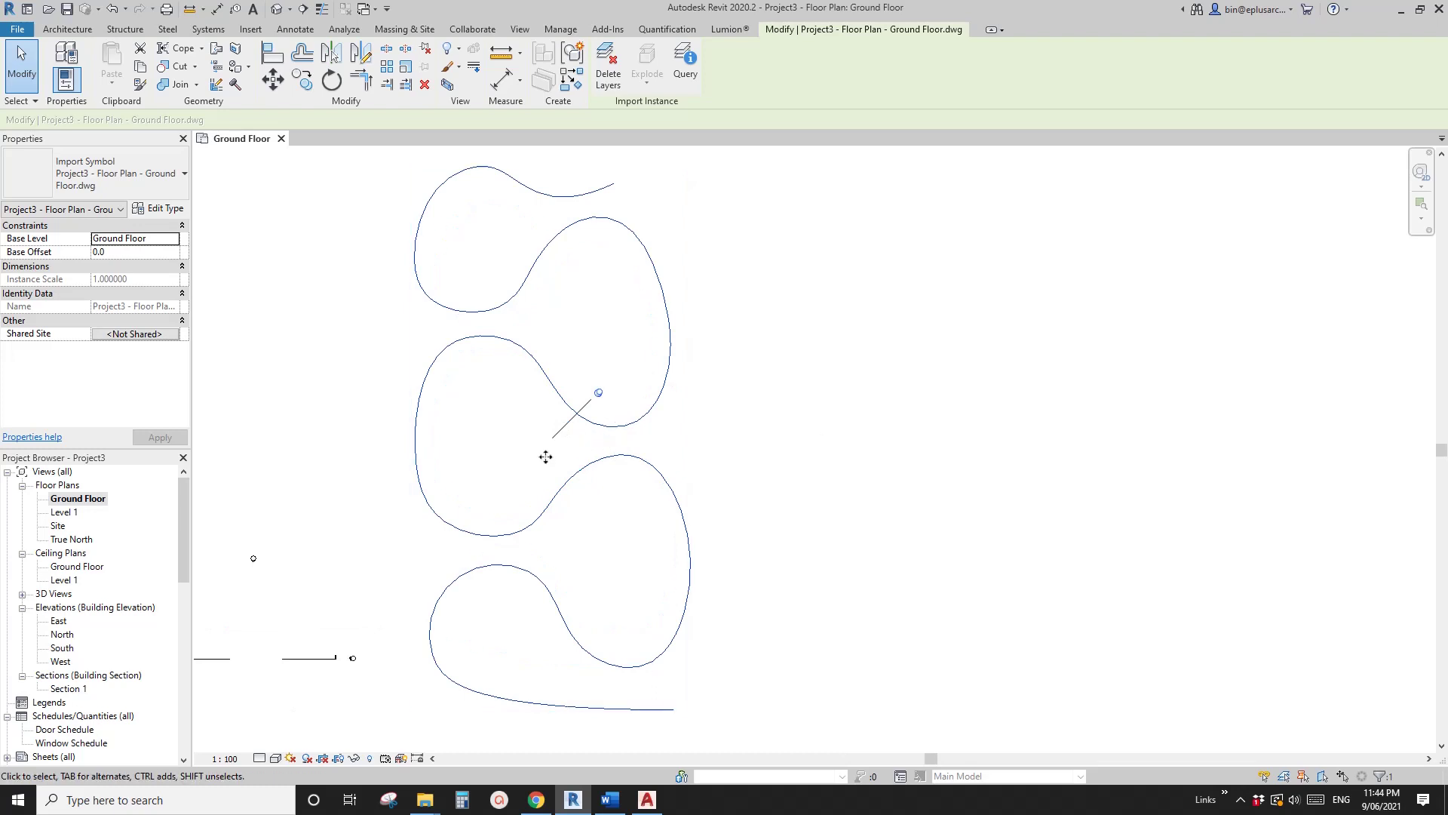
middle_click_drag(581, 445, 653, 415)
key("Escape")
scroll(588, 417, "down", 1)
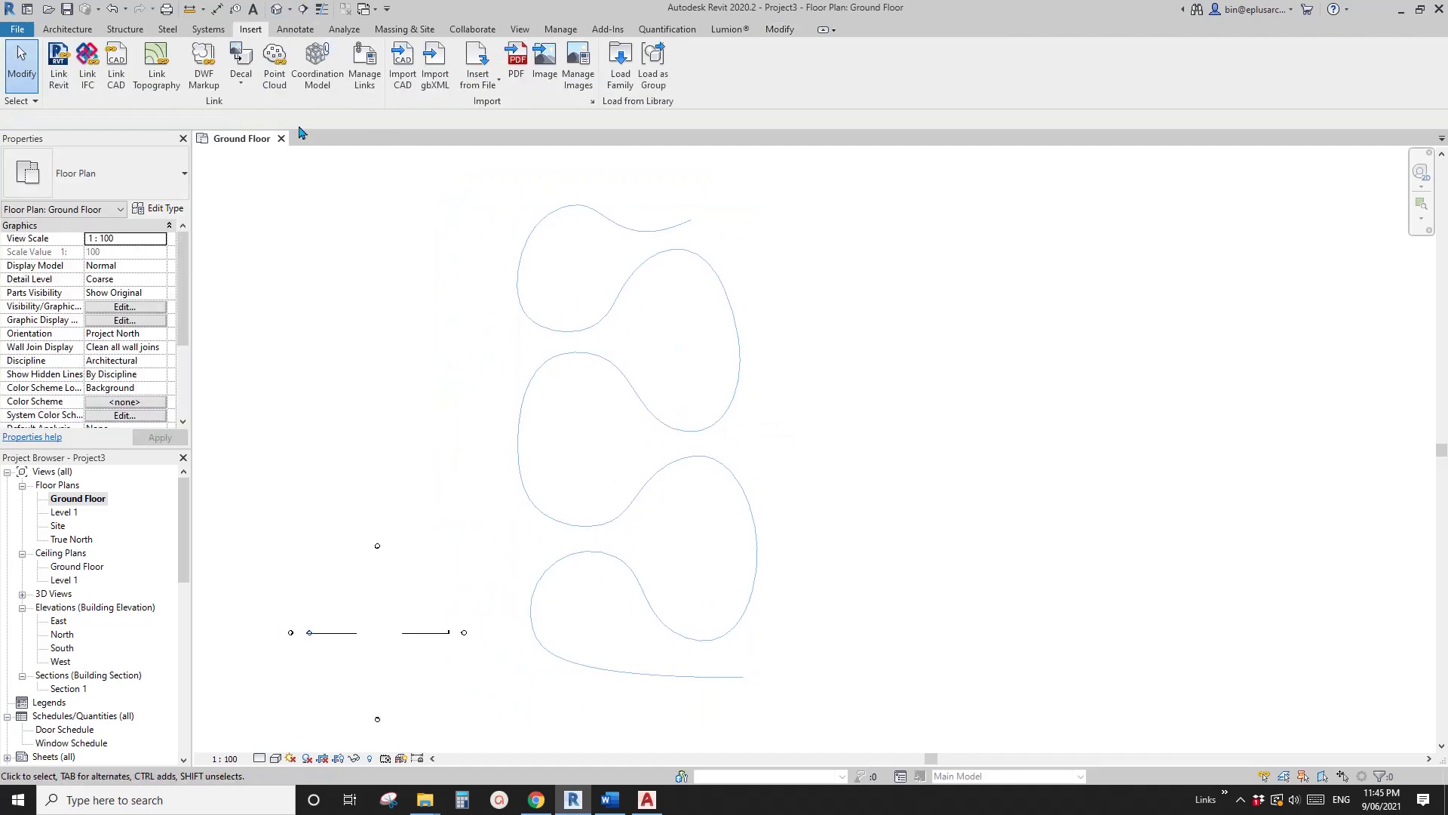
Start a roof by footprint on Level 1 and pick the whole linked serpentine curve as its boundary
left_click(68, 29)
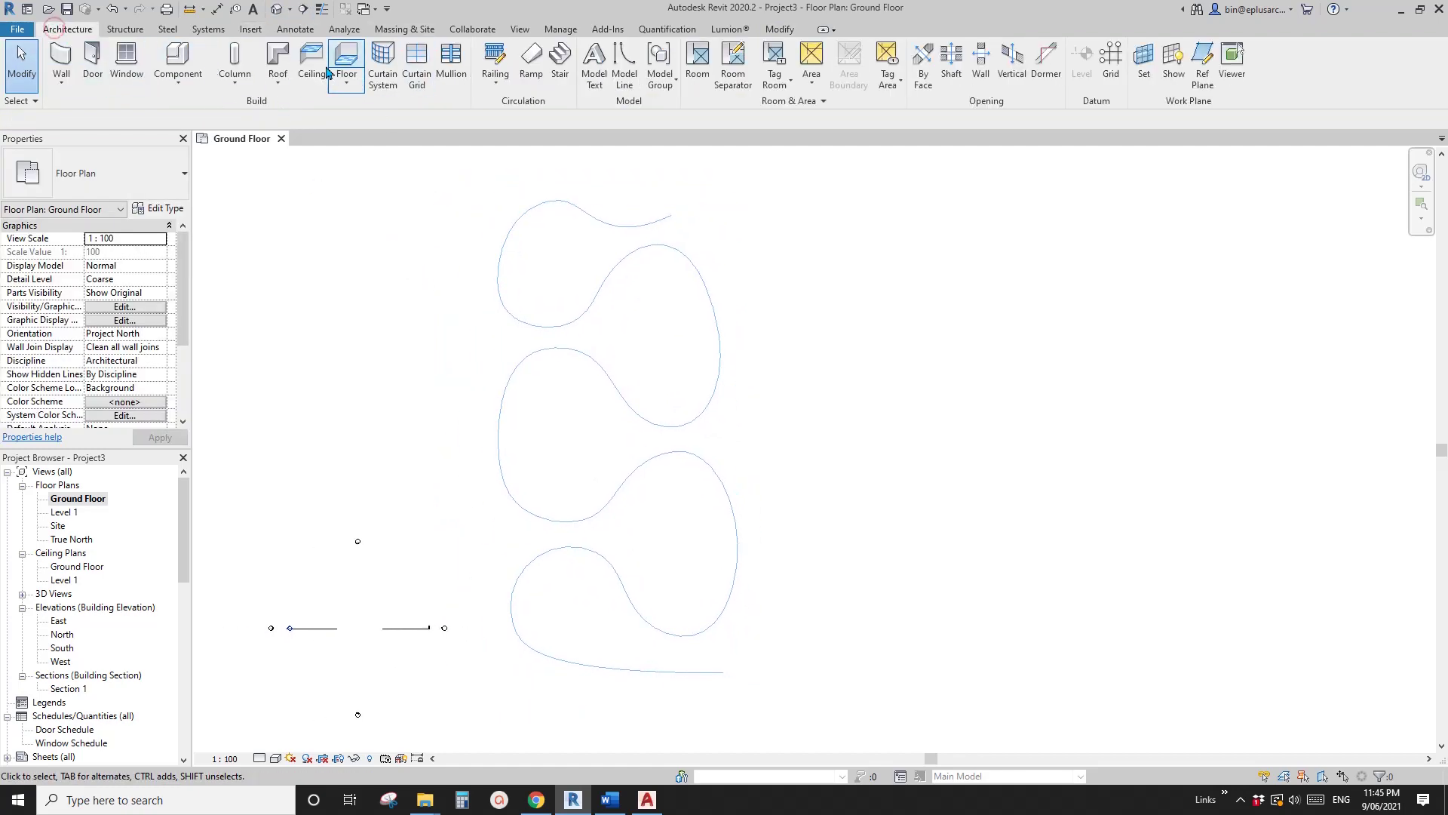
left_click(274, 64)
left_click(698, 434)
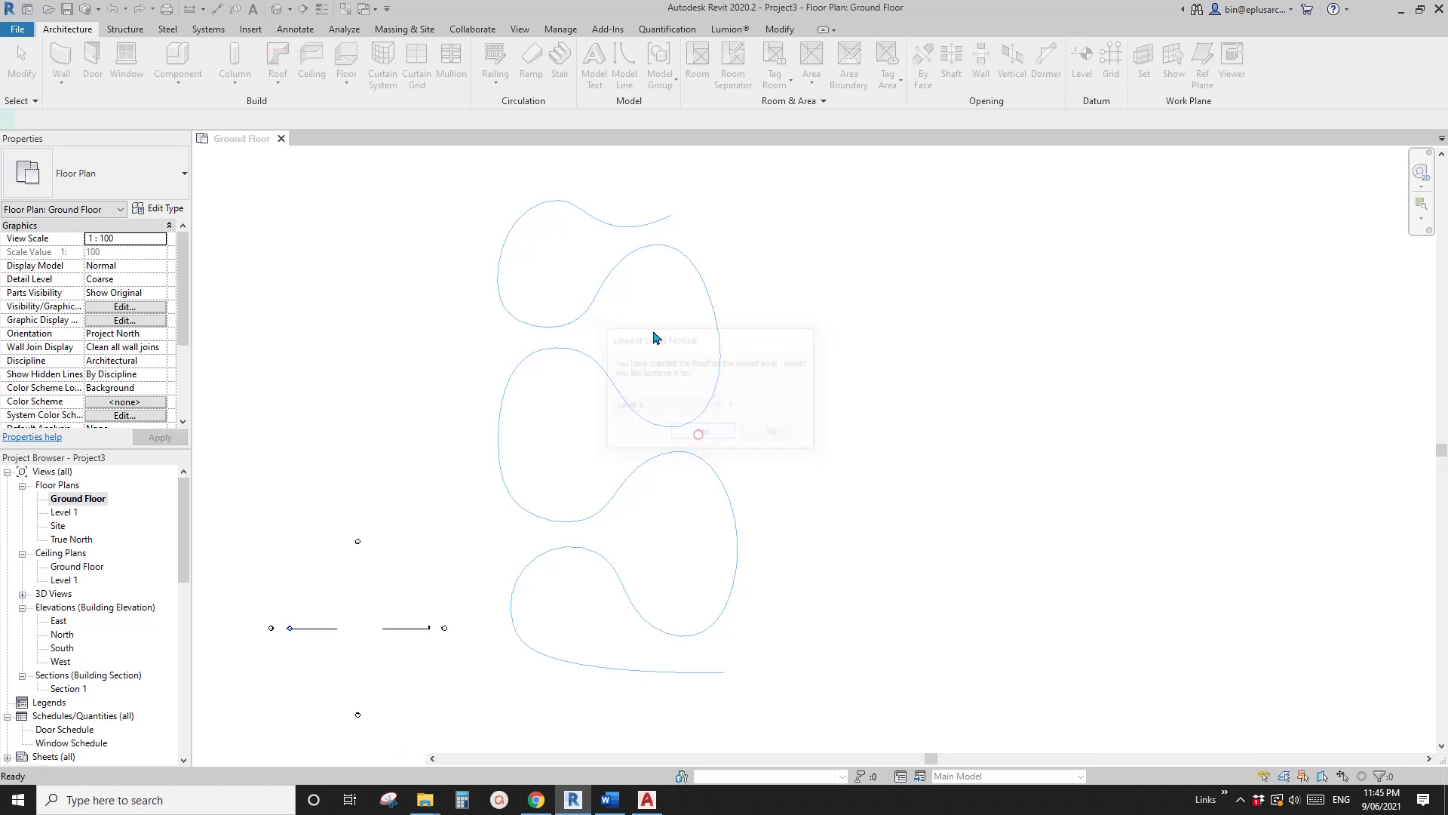
left_click(749, 83)
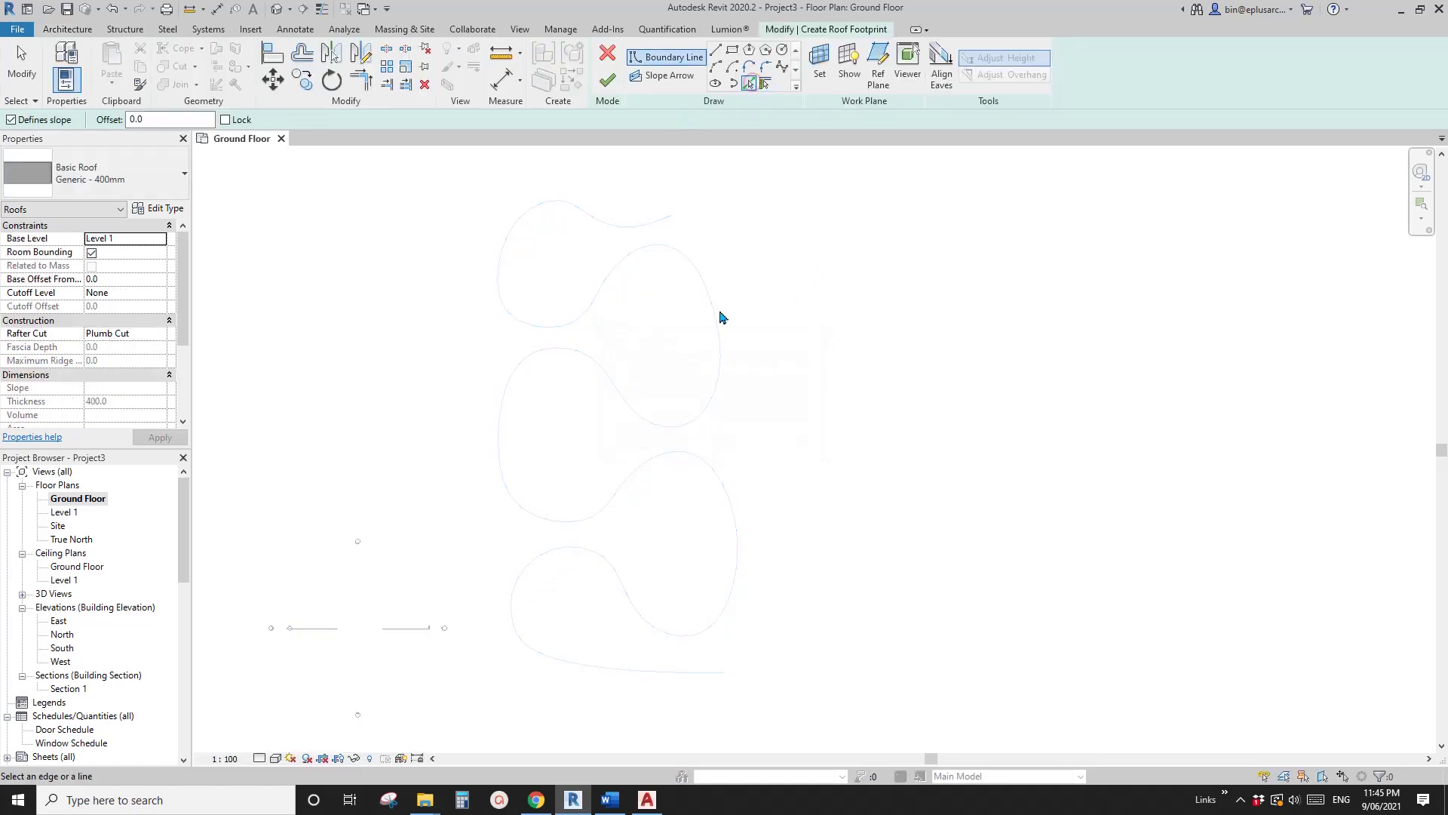
key("Tab")
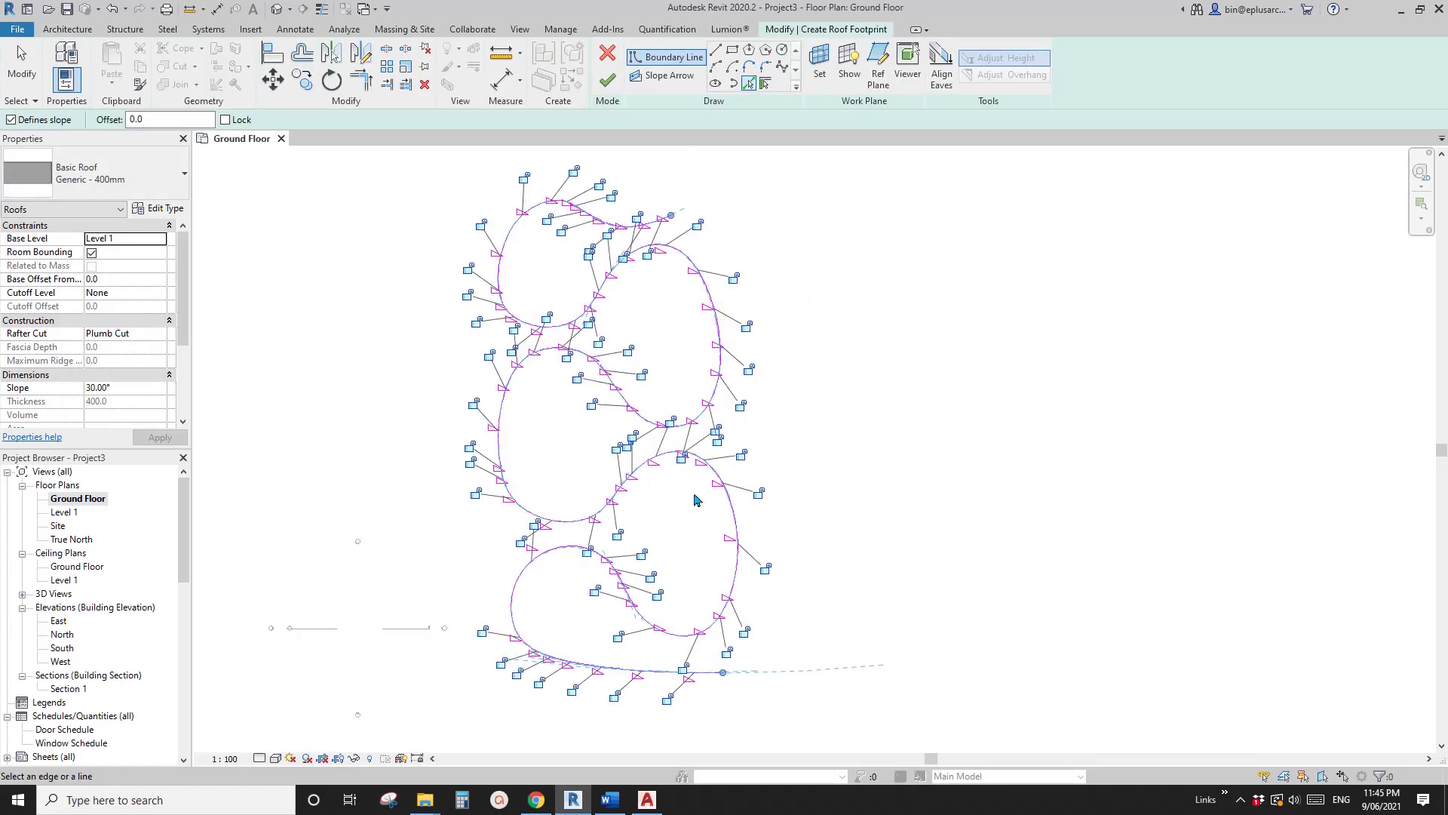
Remove the slope definition from all the serpentine boundary lines of the roof sketch
key("Escape")
left_click_drag(399, 179, 935, 728)
left_click(349, 123)
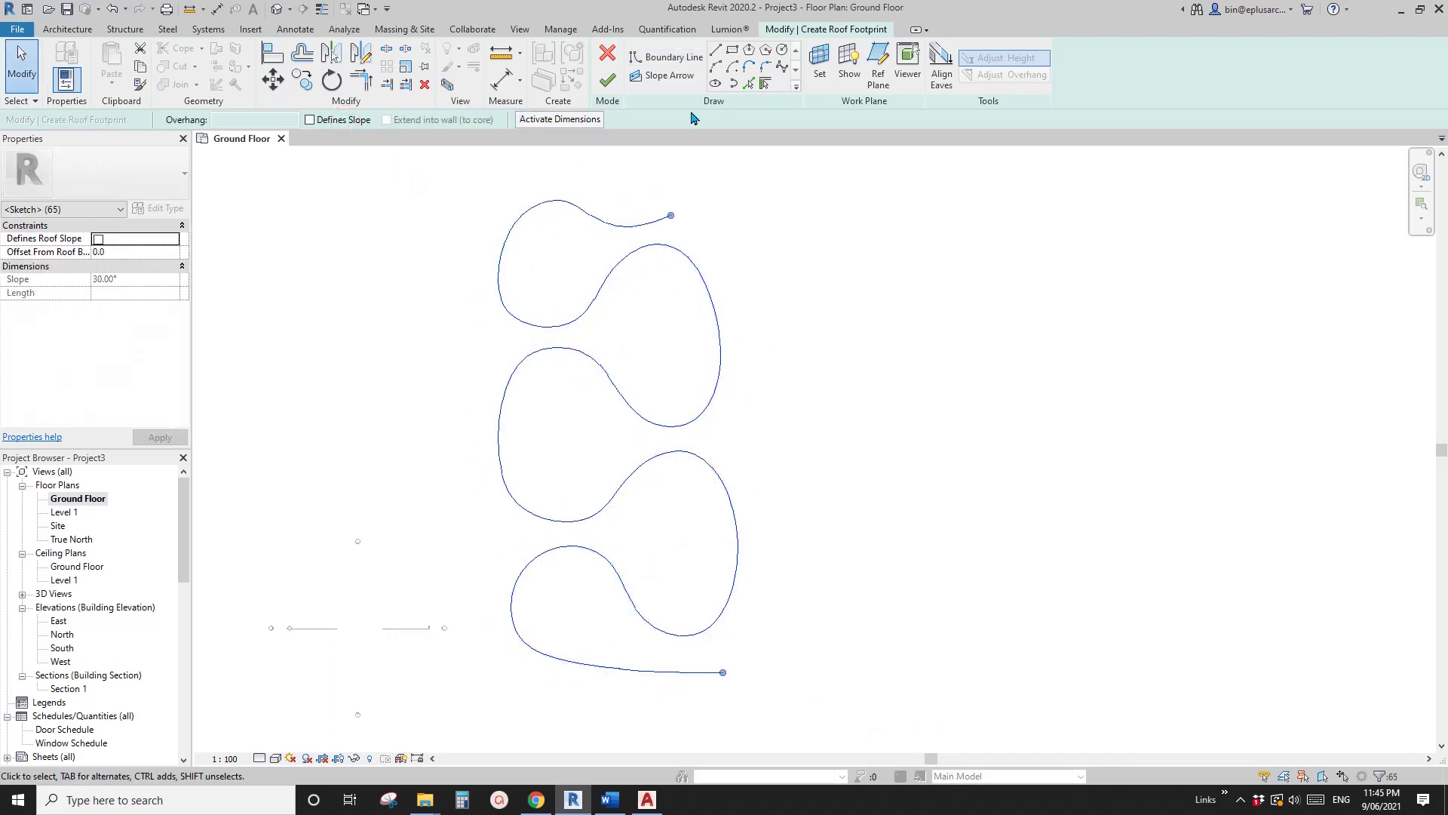
Close the roof outline with slope-free lines: 46000 mm horizontal, about 132000 mm vertical, and one back to the curve's lower end
left_click(717, 52)
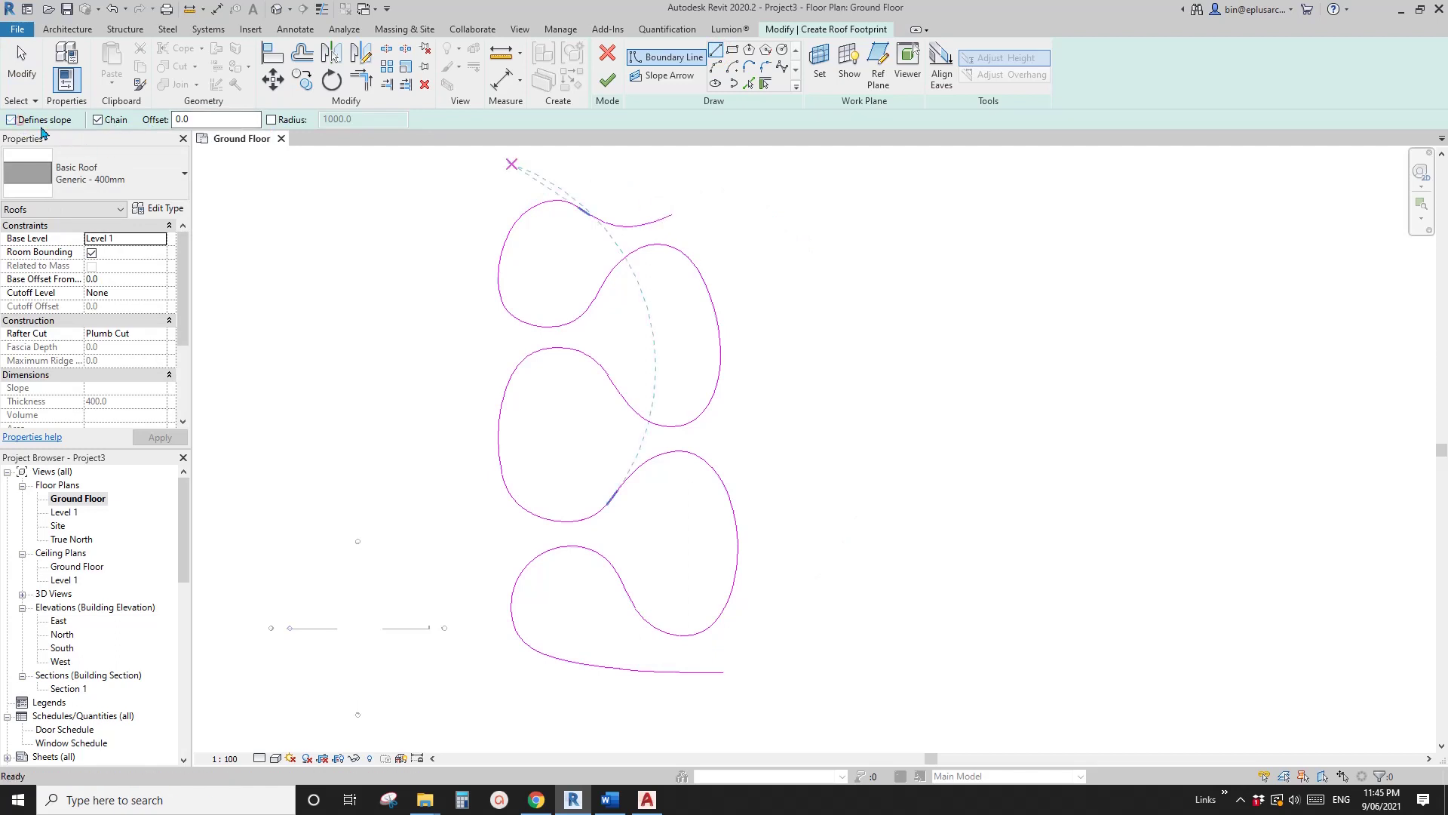
left_click(11, 119)
left_click(670, 215)
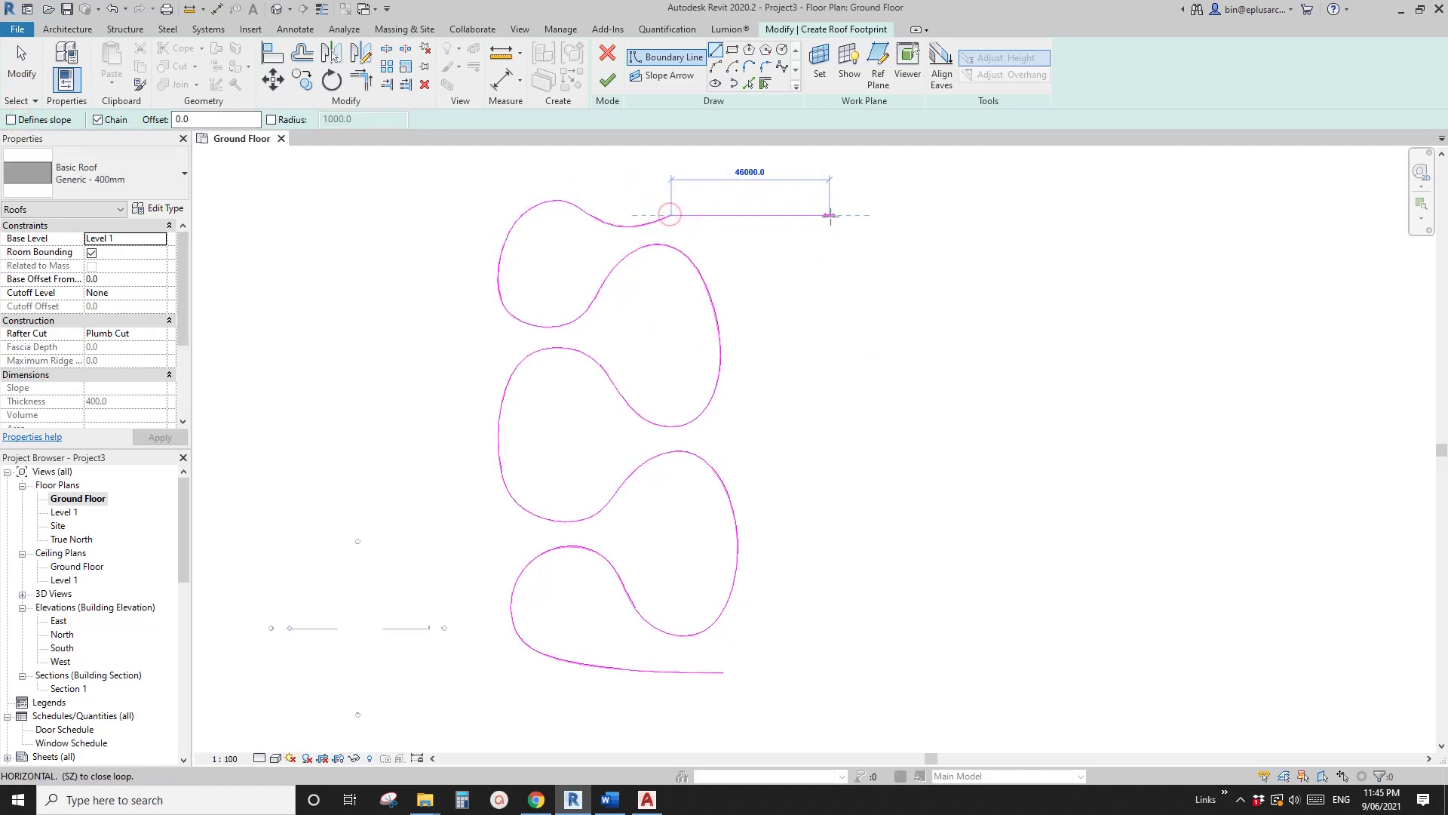
left_click(829, 215)
left_click(829, 669)
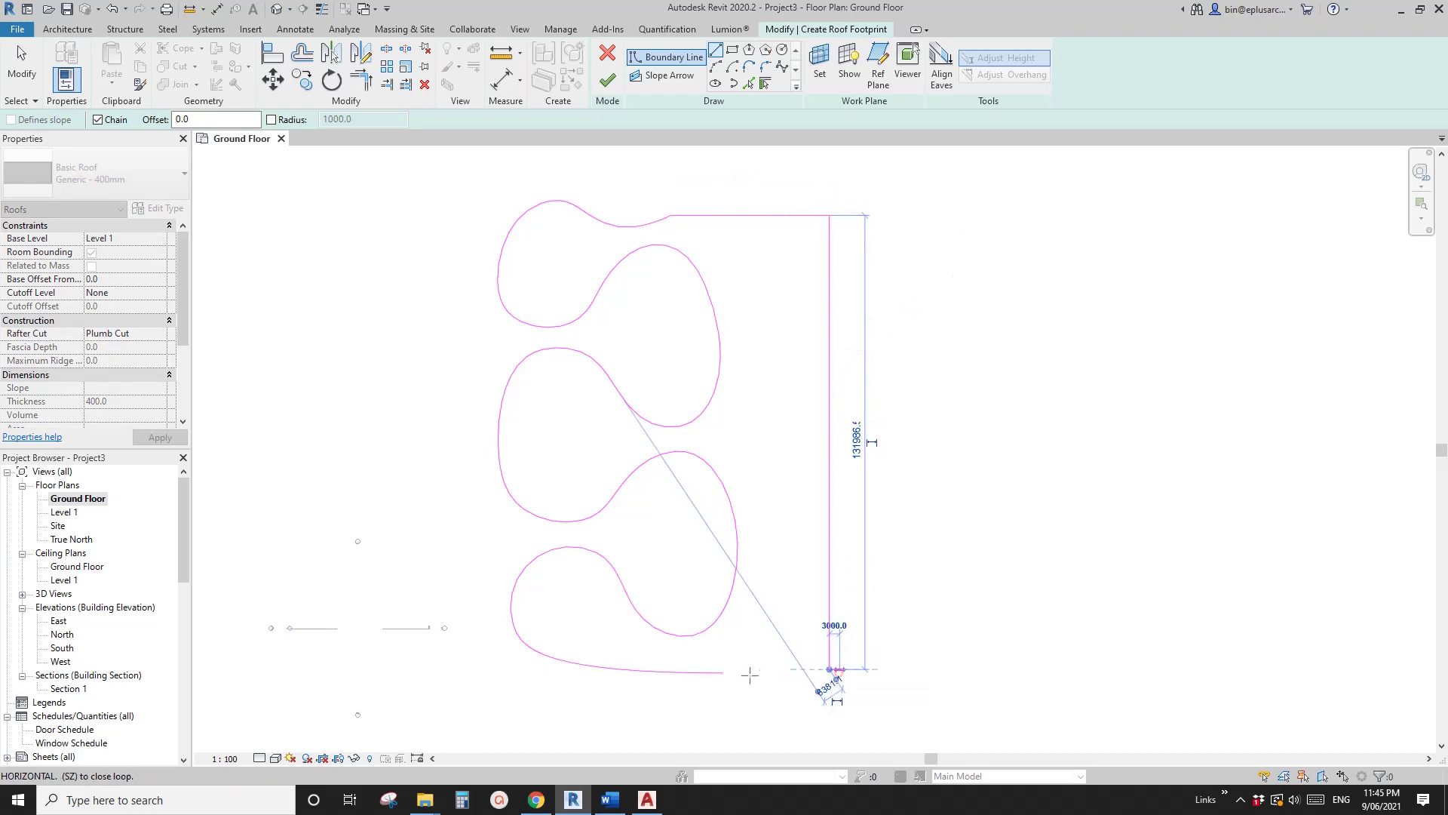
left_click(724, 671)
key("Escape")
key("Escape")
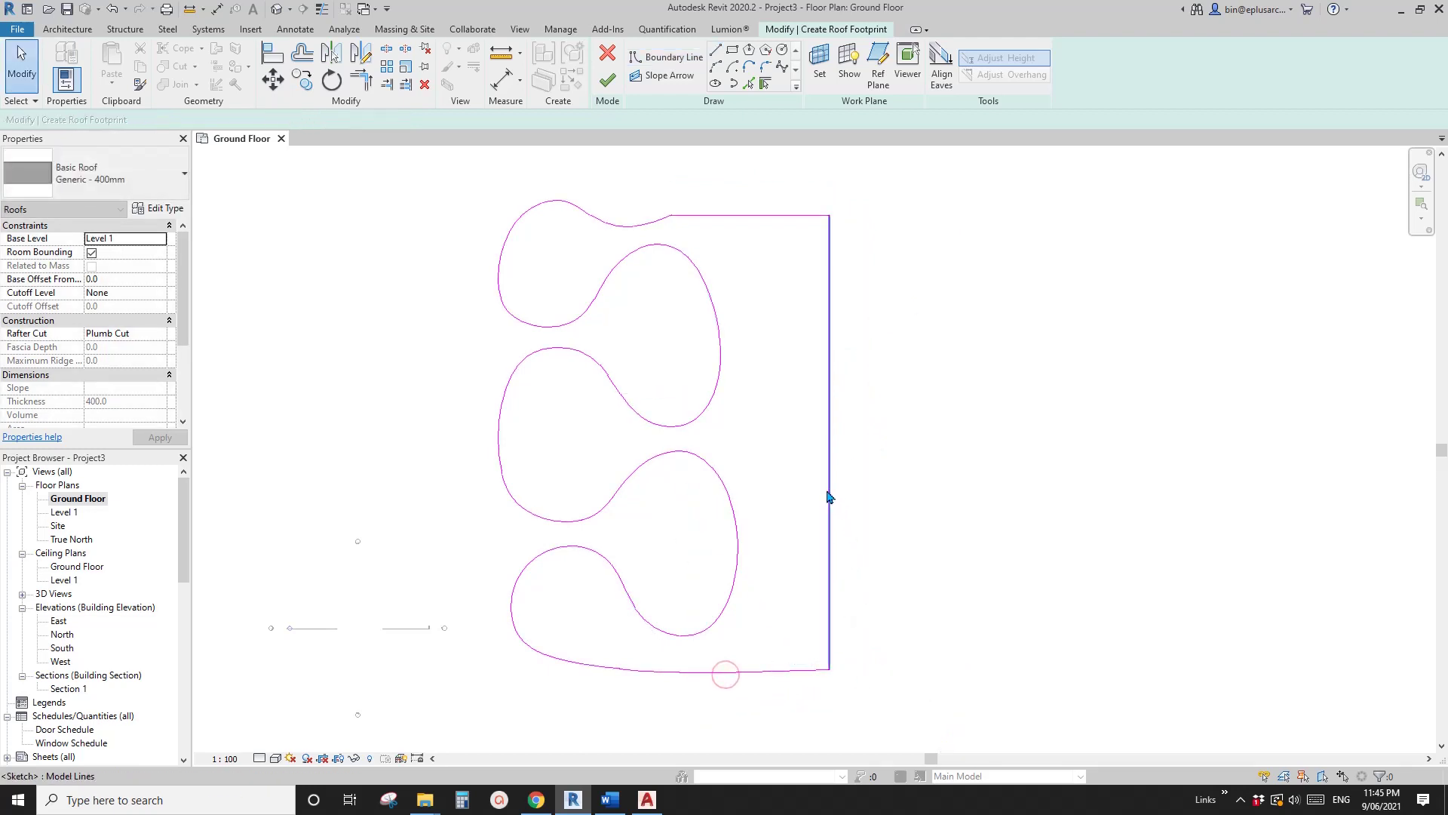
Make the long straight boundary edge slope-defining at 10° and finish the roof footprint
left_click(830, 495)
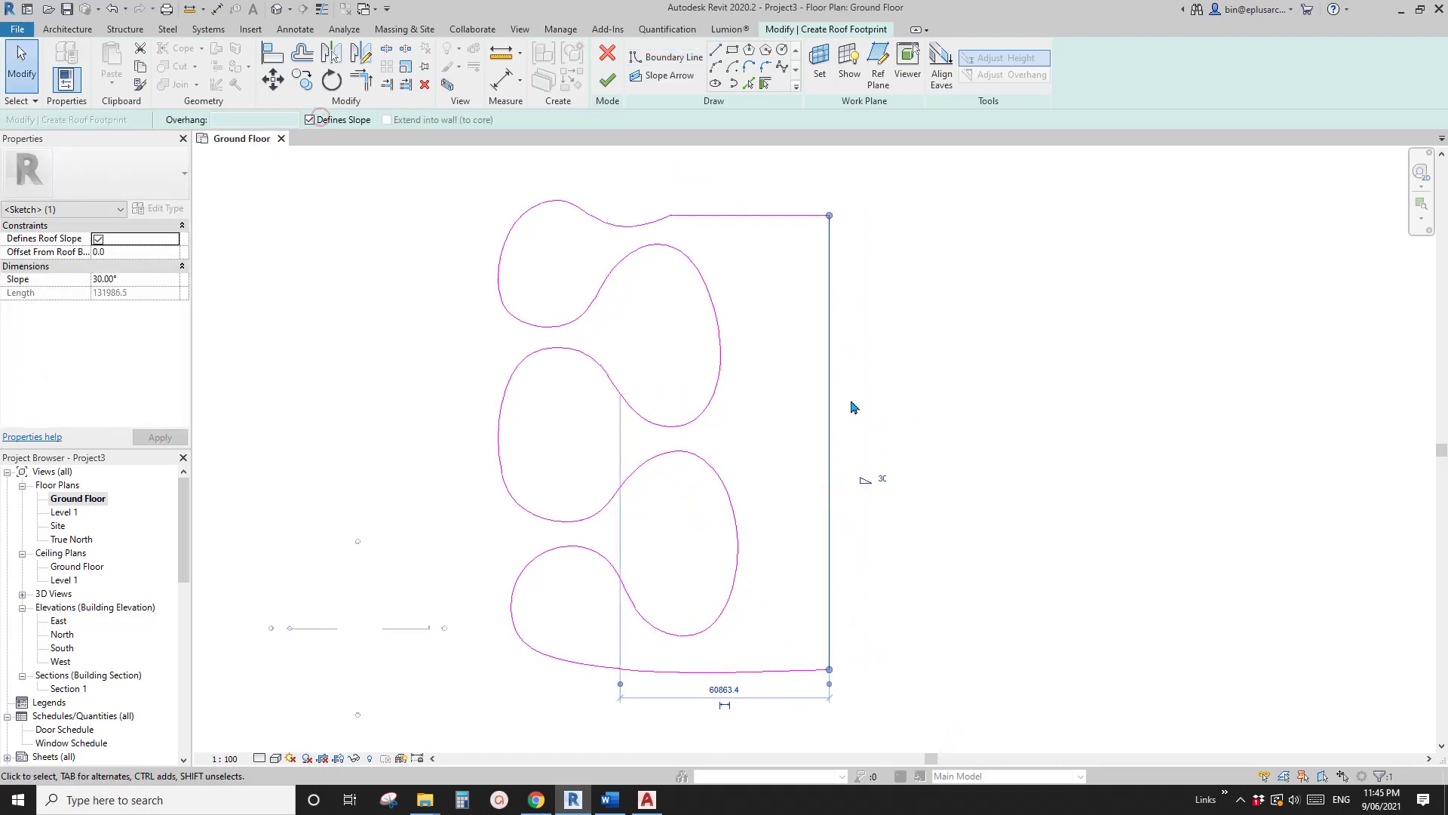
left_click(140, 280)
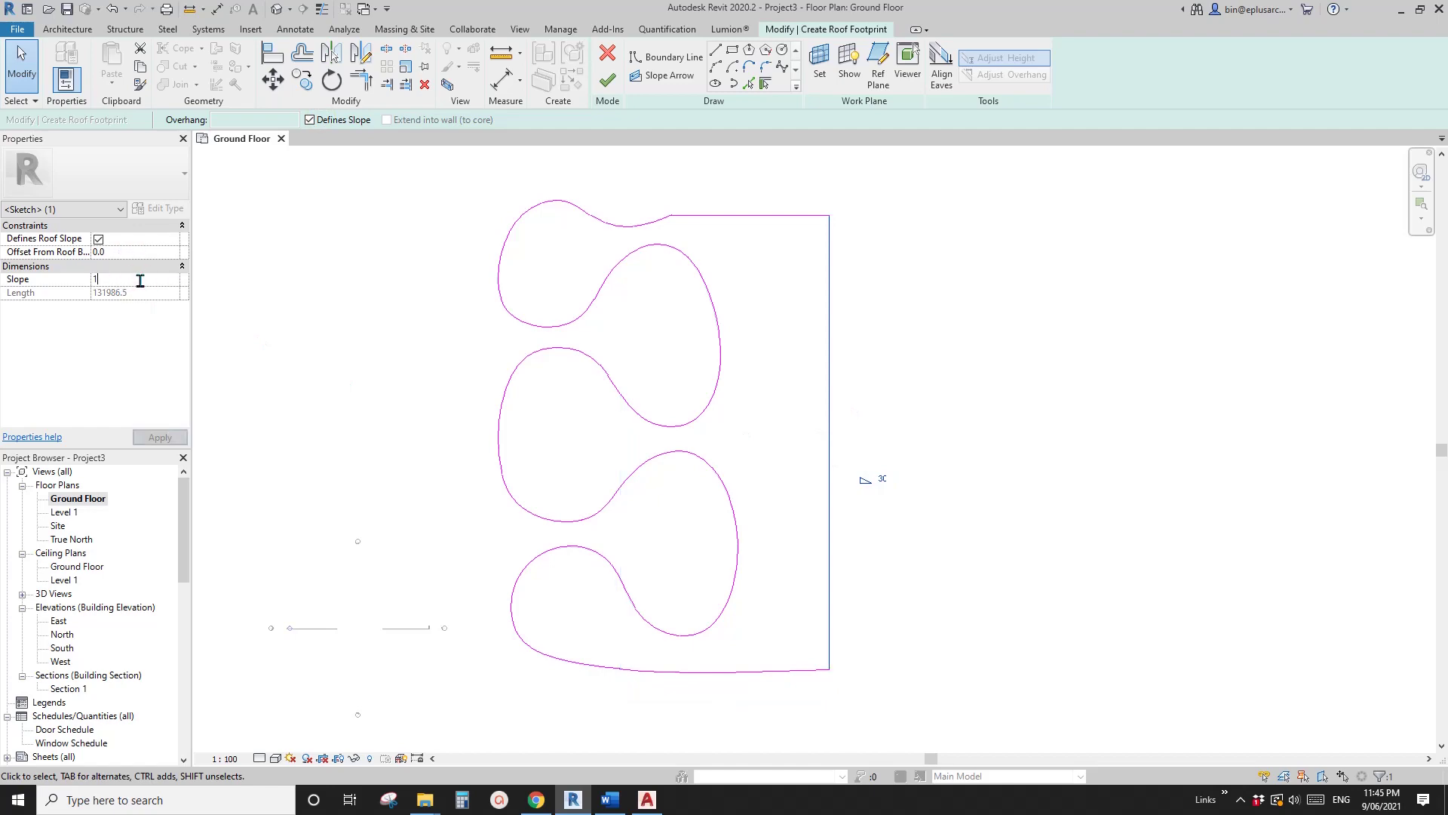
left_click(867, 305)
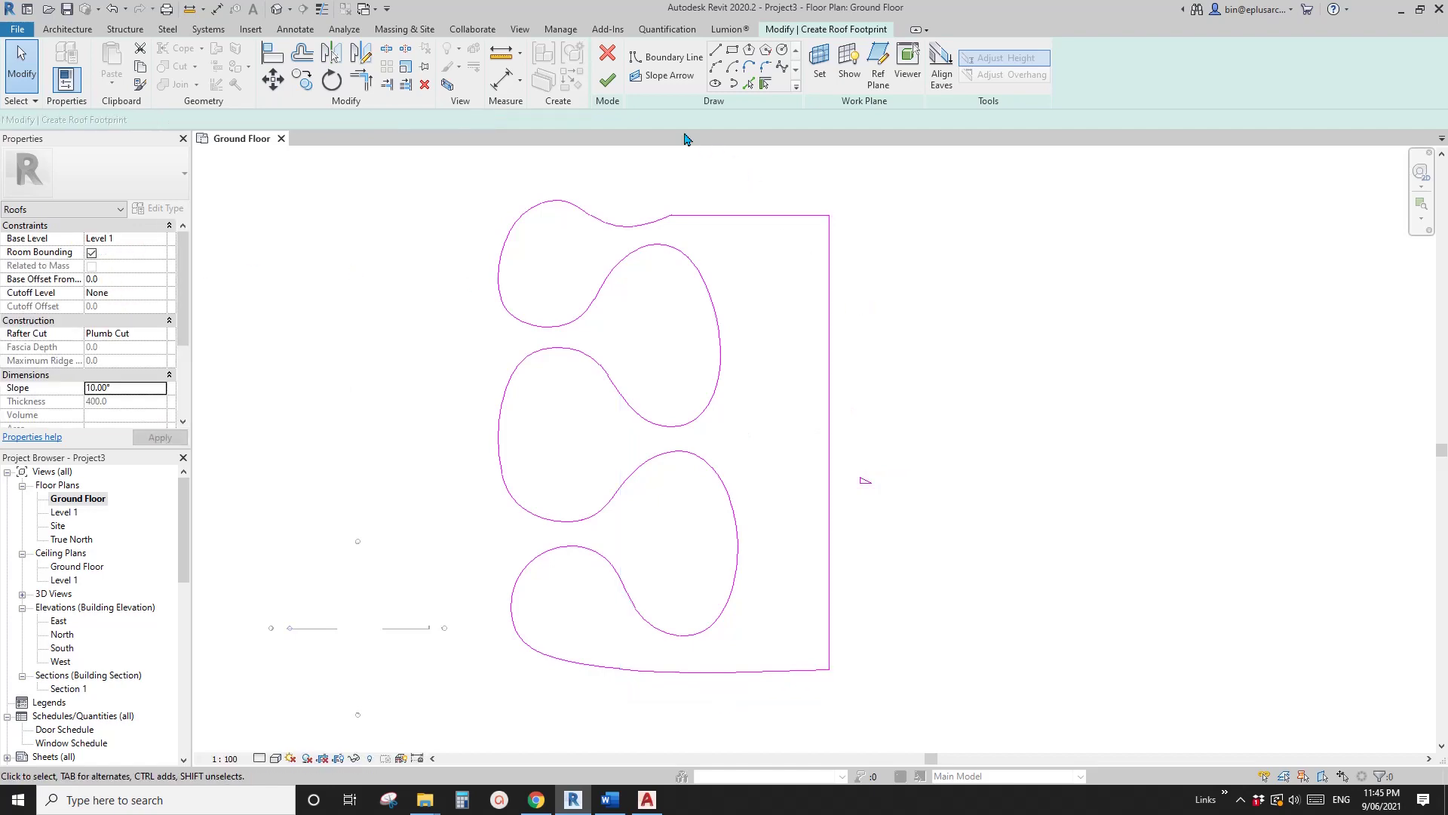
left_click(613, 80)
Open the 3D view and examine the new sloped roof against the flat one from several angles
left_click(277, 9)
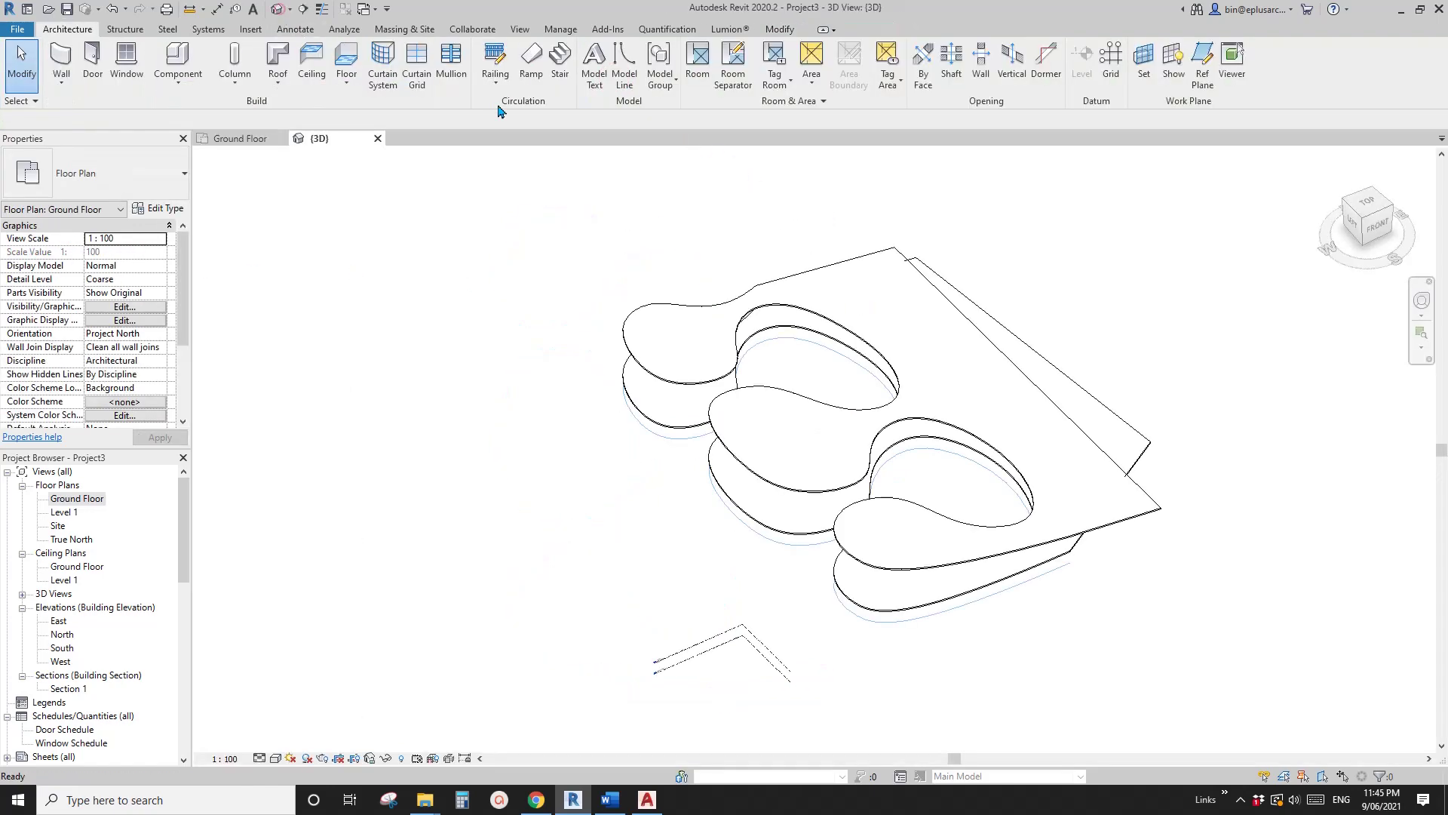
middle_click_drag(901, 340, 923, 282, "shift")
scroll(925, 330, "up", 2)
left_click(934, 424)
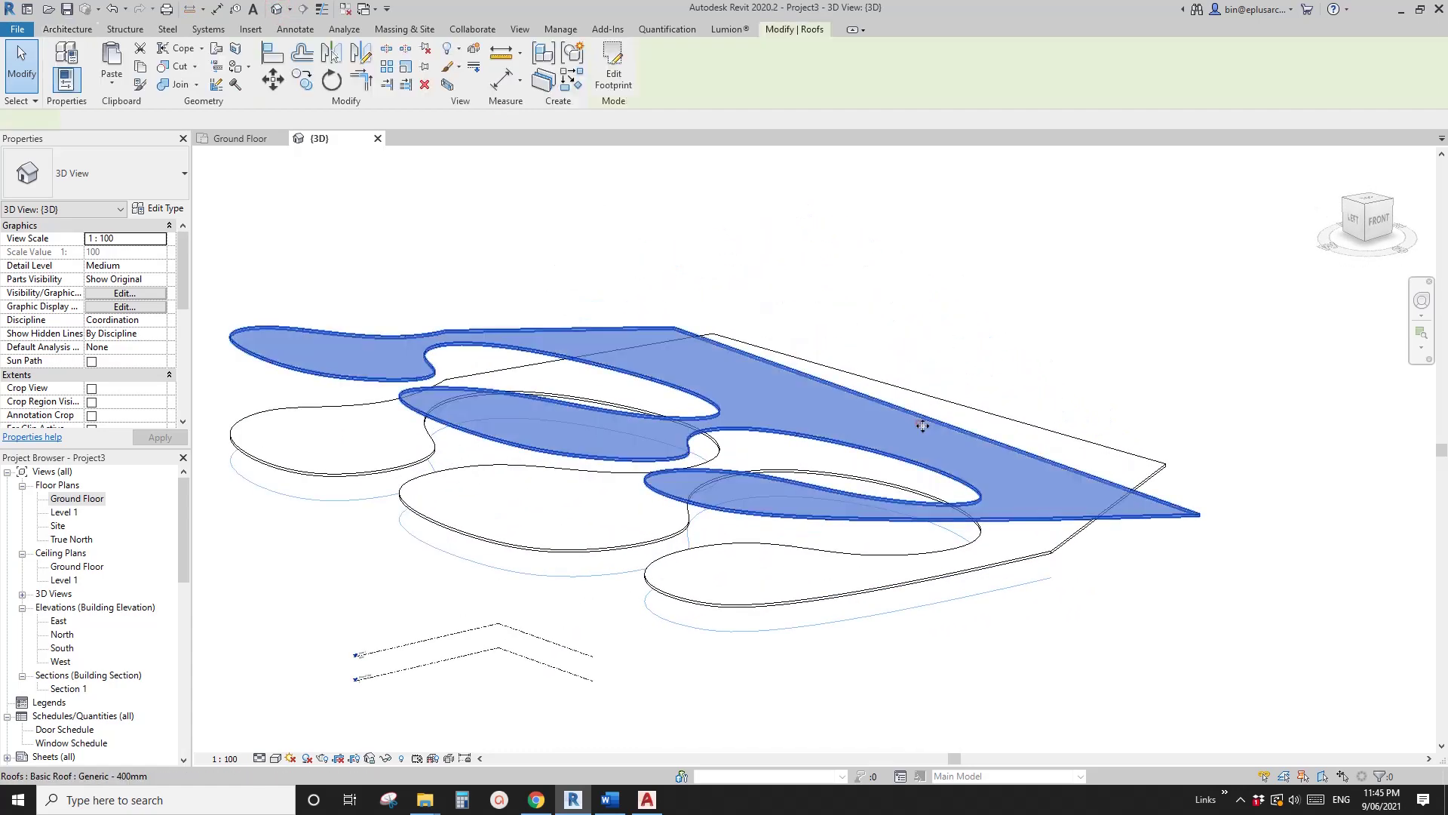
scroll(921, 422, "down", 1)
middle_click_drag(919, 423, 860, 407, "shift")
middle_click_drag(948, 459, 915, 488, "shift")
scroll(772, 486, "up", 2)
Delete the flat roof beneath the sloped serpentine roof
left_click(753, 506)
left_click(682, 488)
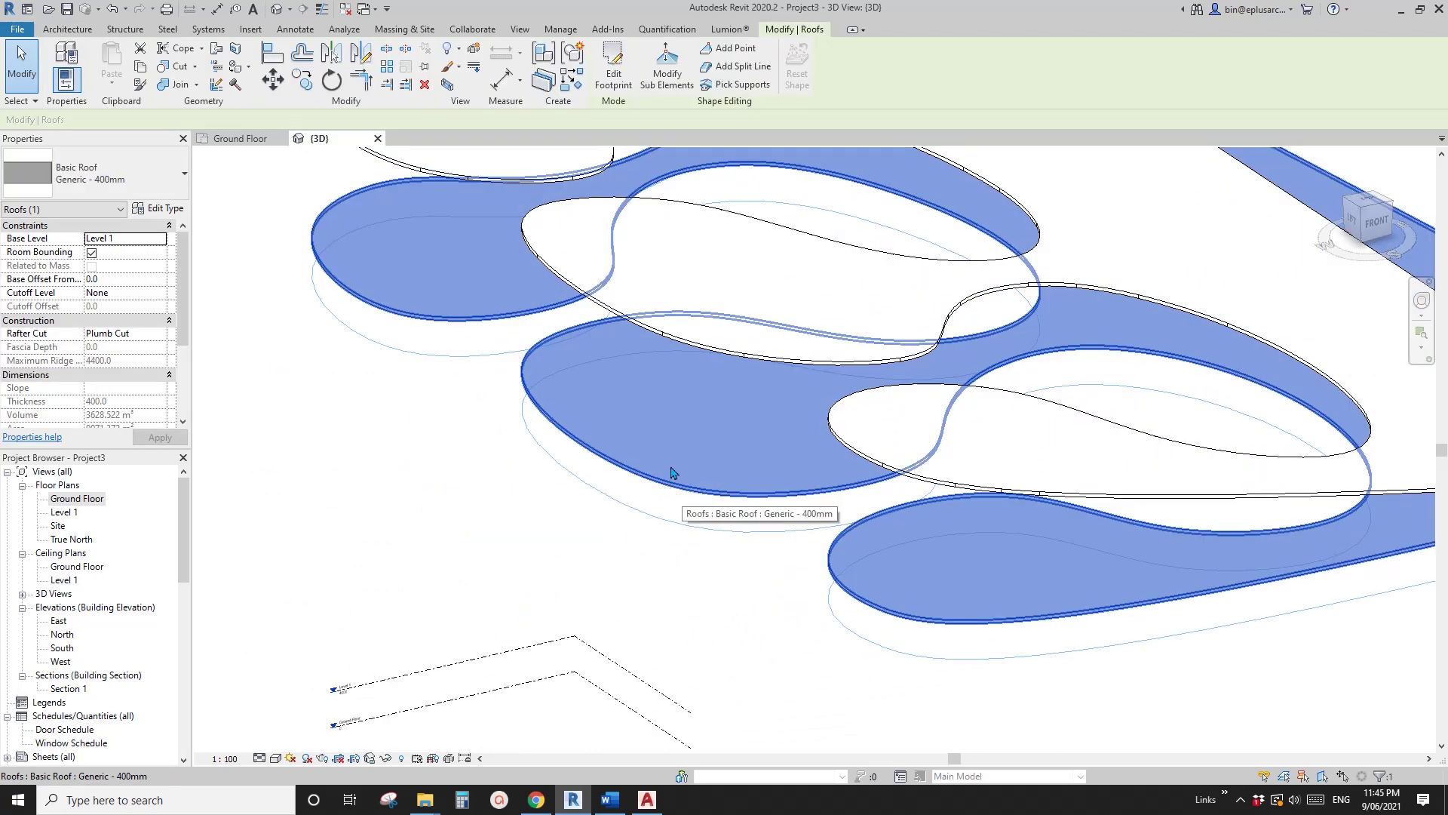
scroll(653, 462, "up", 1)
scroll(690, 476, "down", 2)
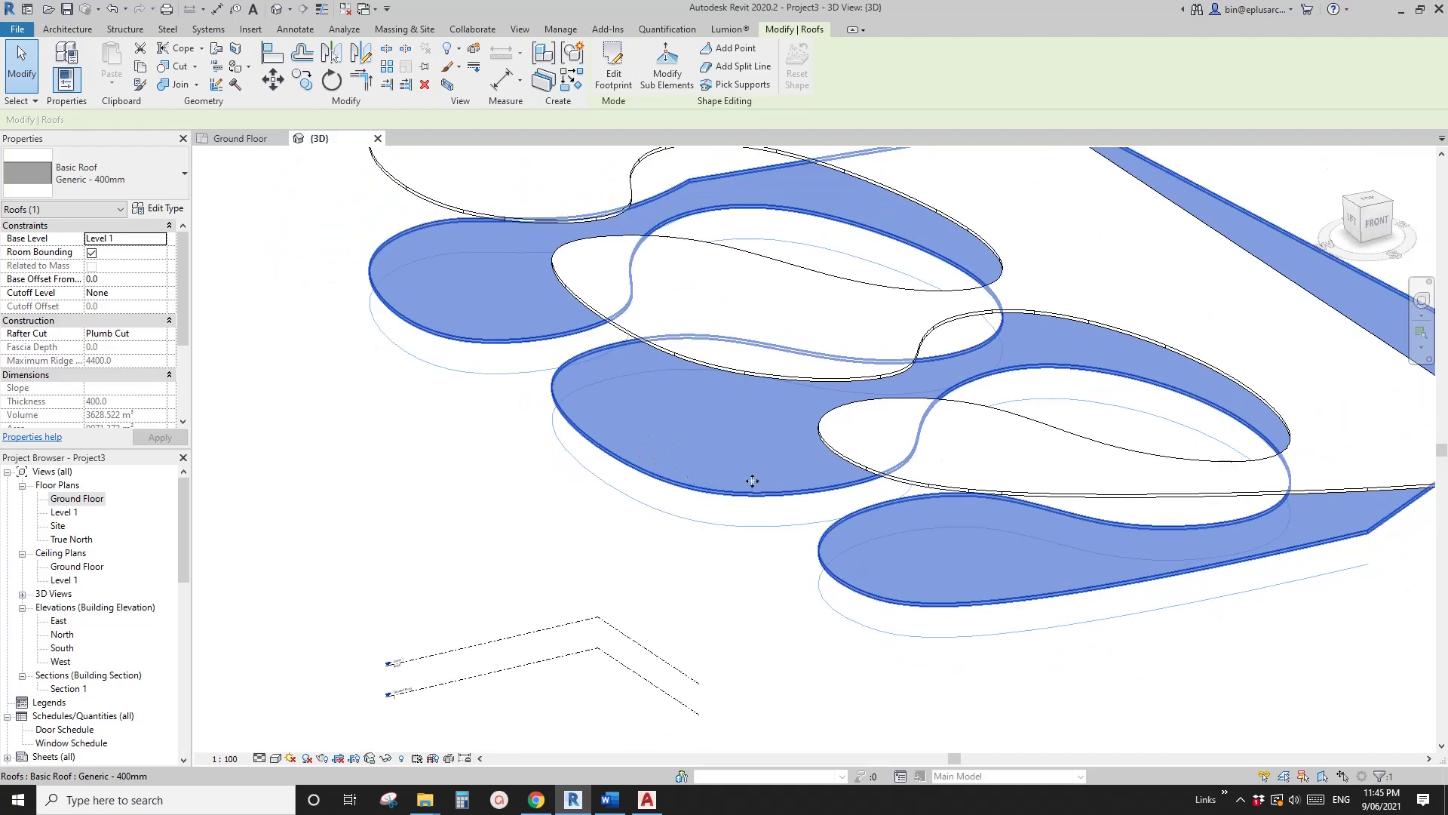
middle_click_drag(753, 482, 691, 471)
key("Delete")
scroll(976, 520, "down", 1)
middle_click_drag(1026, 527, 898, 516)
Start the Wall command in the 3D view and choose the Generic 100mm Wall type
left_click(835, 456)
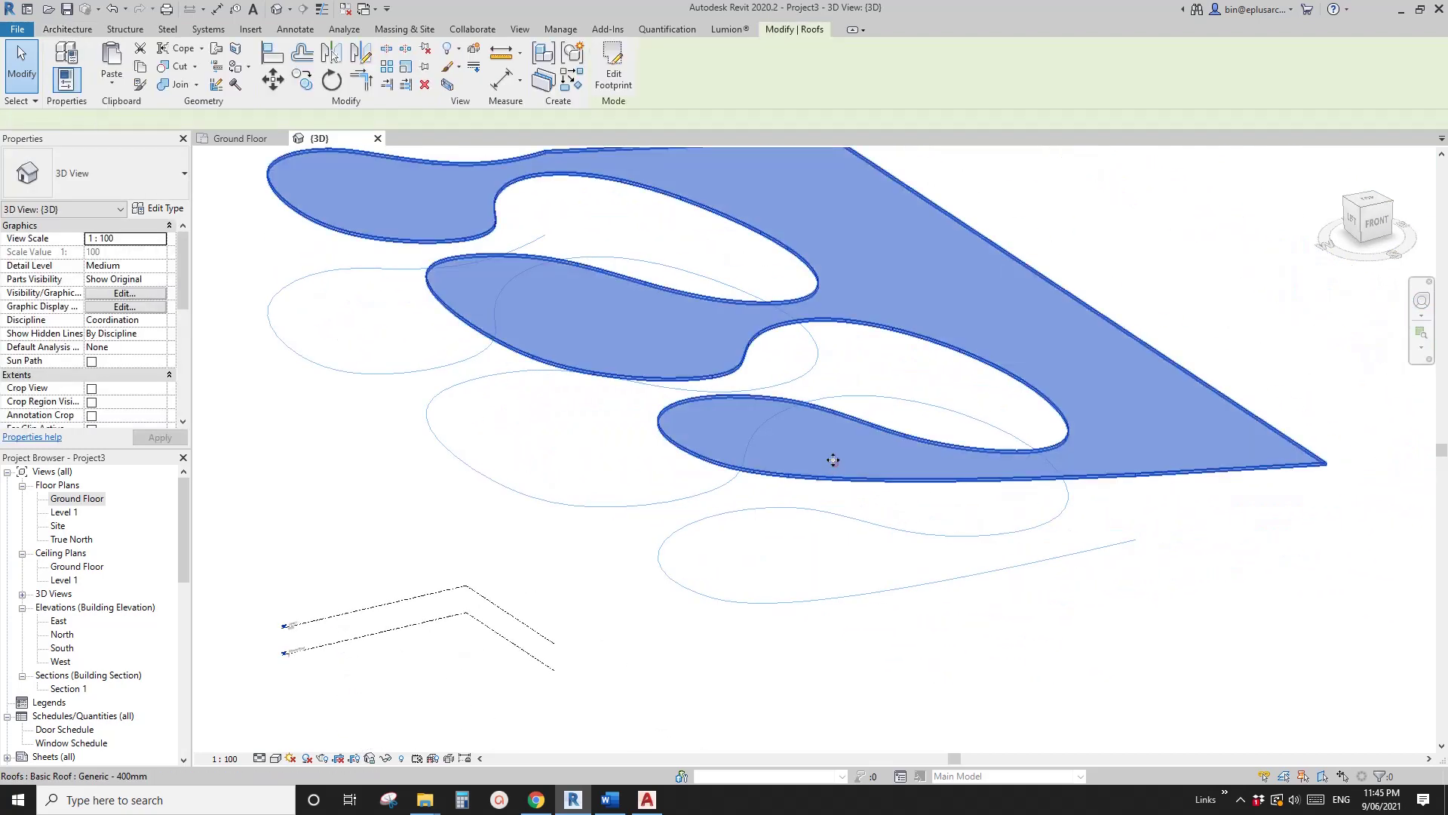
middle_click_drag(834, 456, 803, 506, "shift")
key("w")
key("a")
key("Escape")
key("Escape")
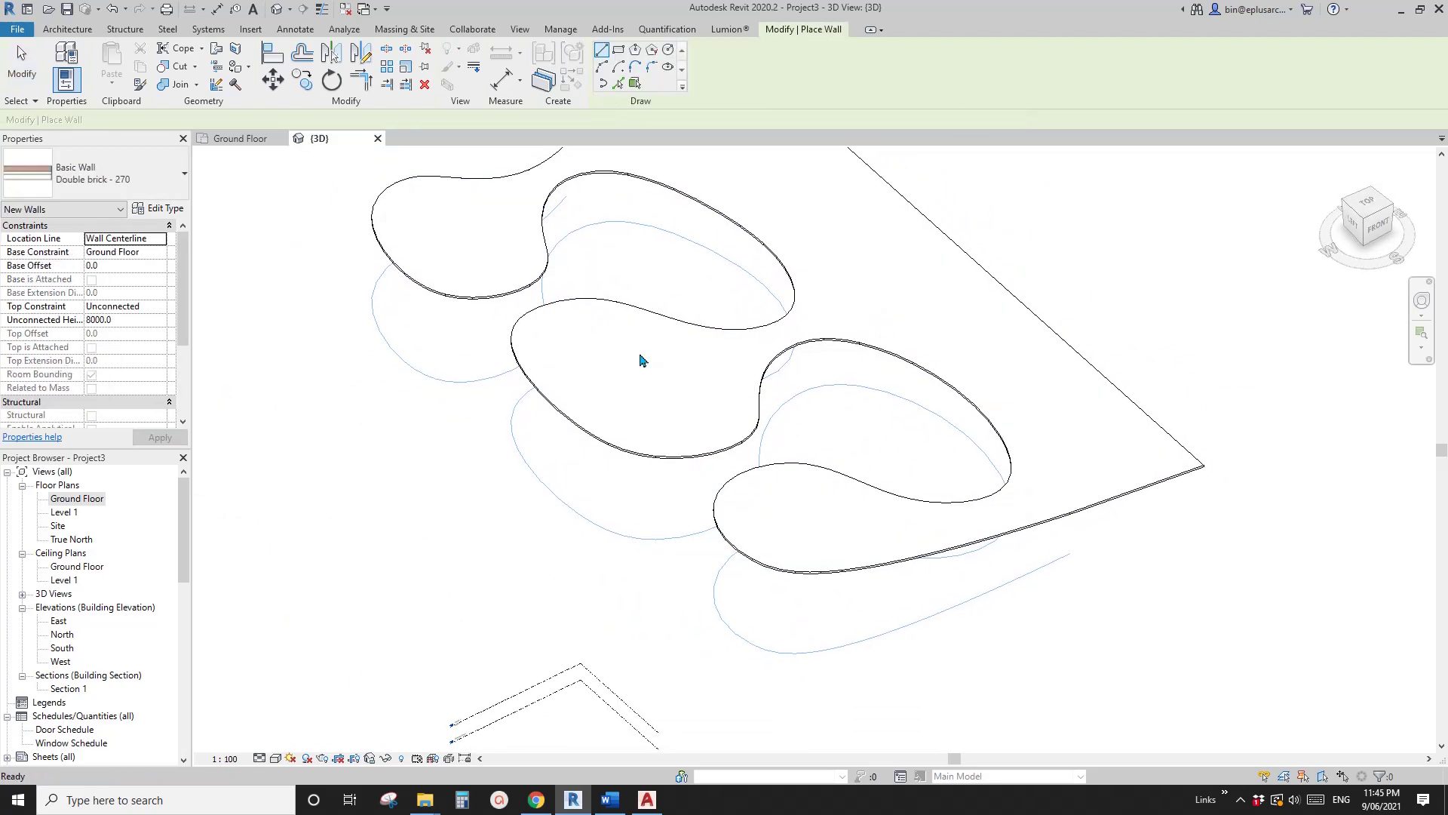
key("a")
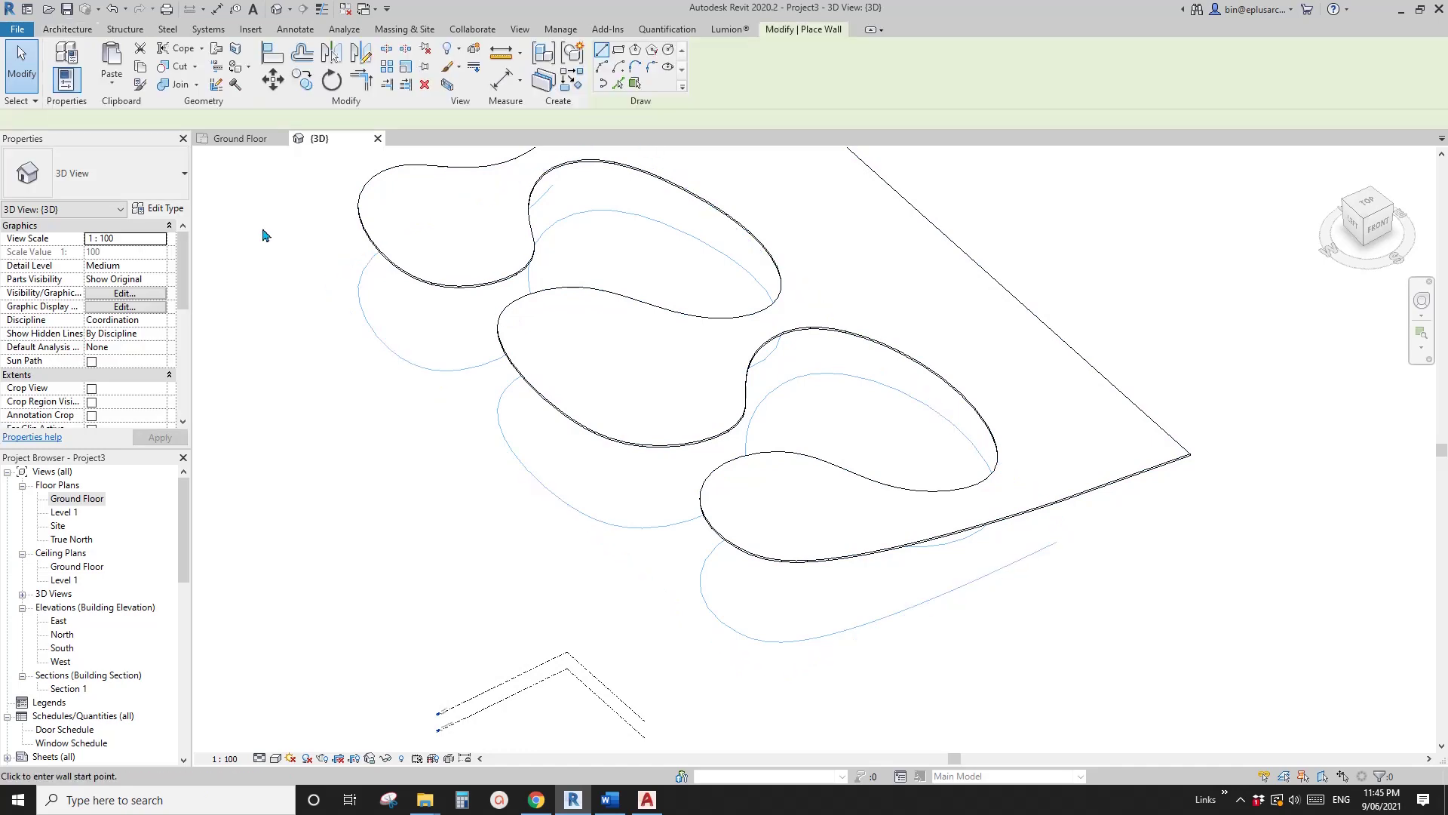
left_click(108, 175)
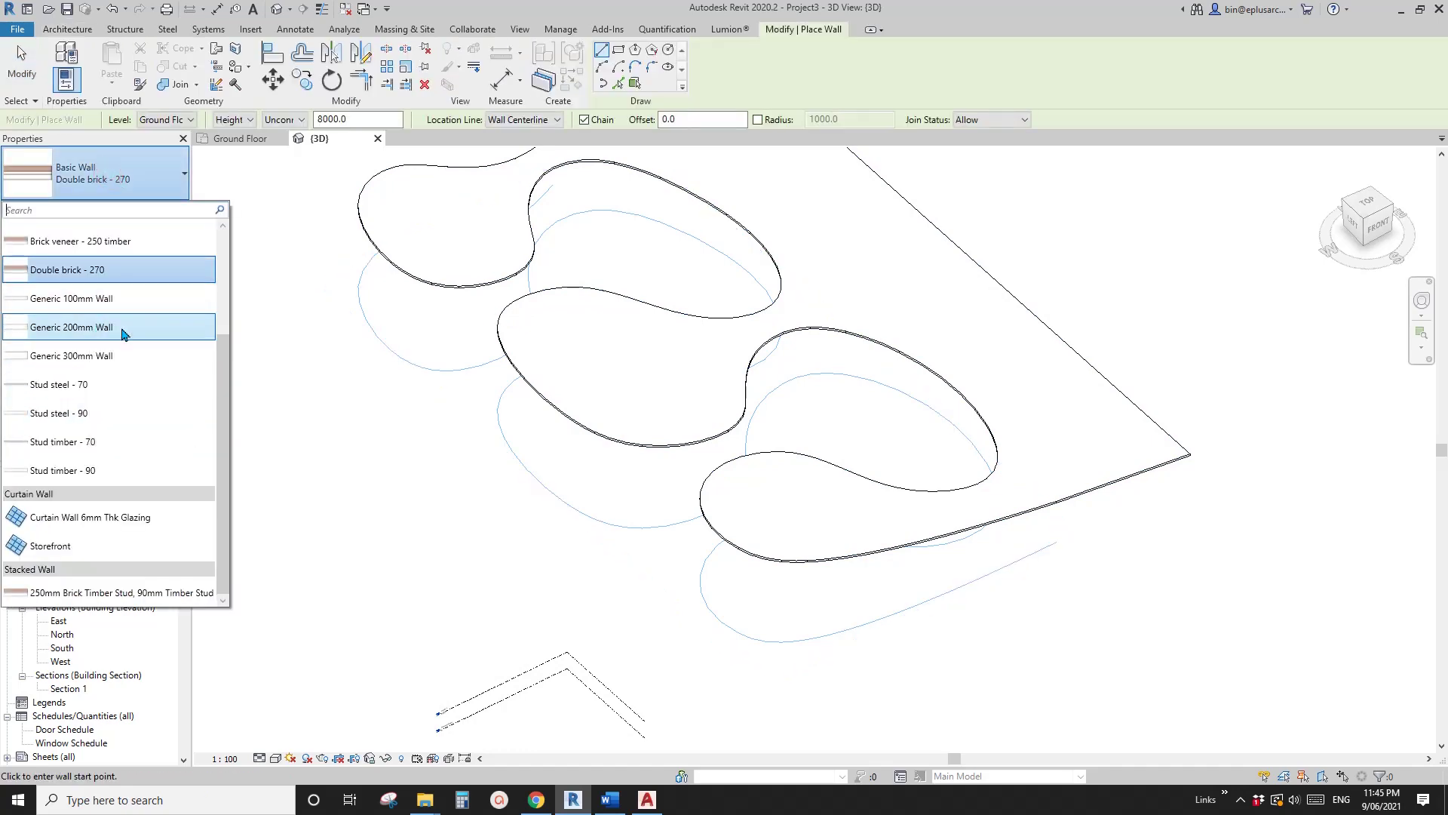
left_click(90, 300)
Place Generic 100mm walls along the entire imported serpentine curve by picking its whole chain of arc segments
middle_click_drag(250, 232, 317, 249, "shift")
left_click(619, 83)
scroll(687, 458, "up", 1)
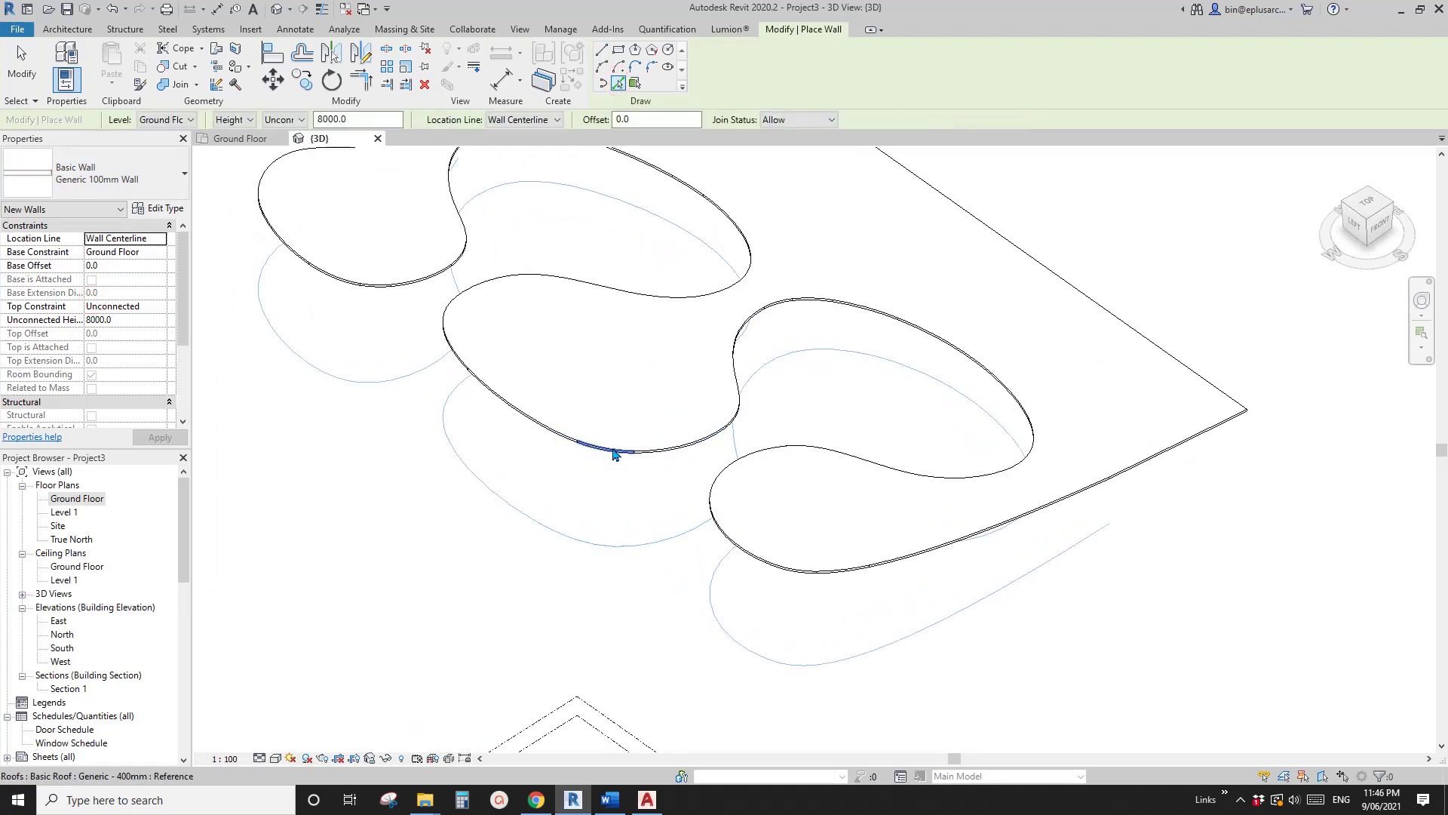
scroll(664, 452, "up", 1)
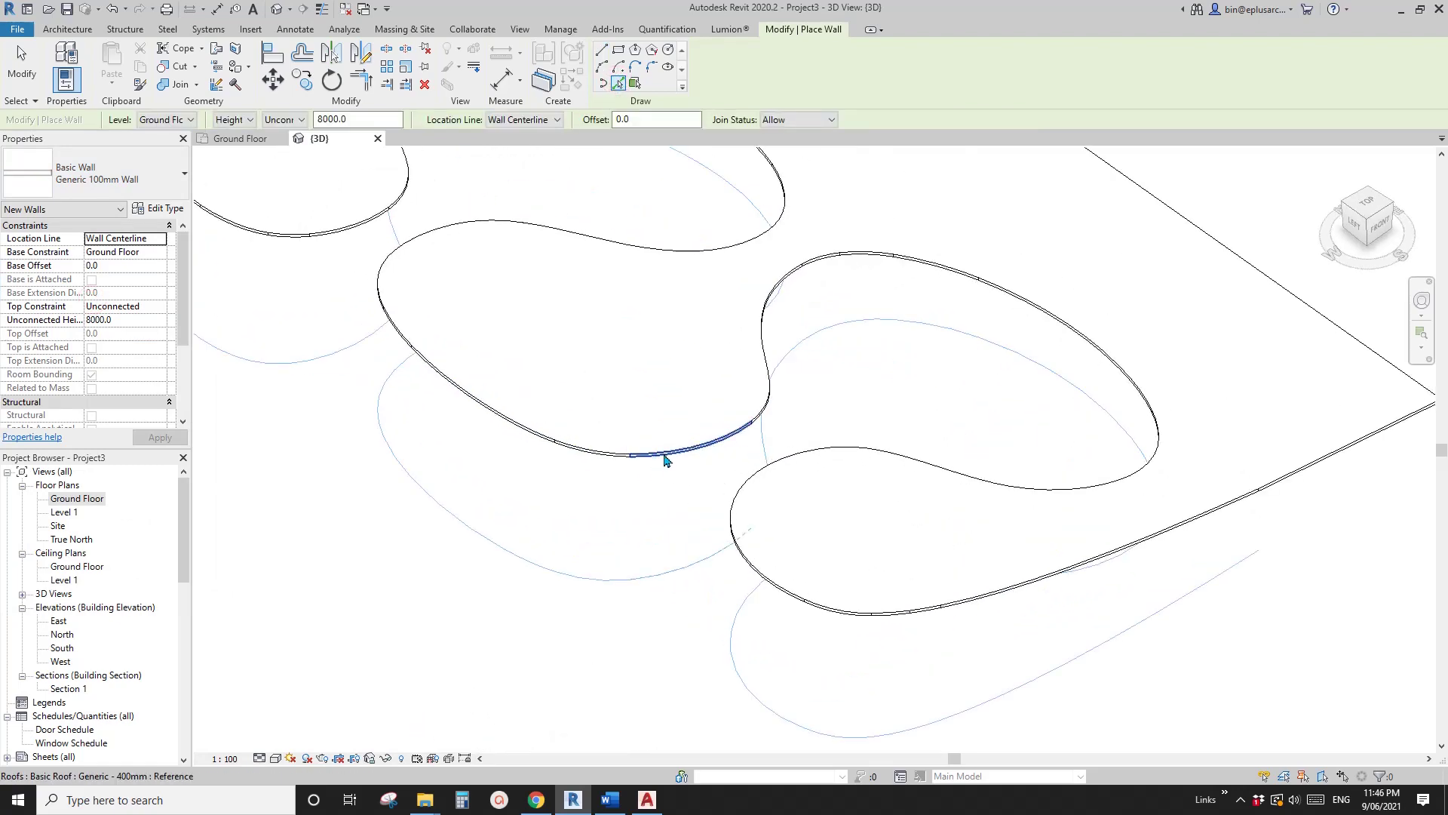
scroll(664, 452, "down", 2)
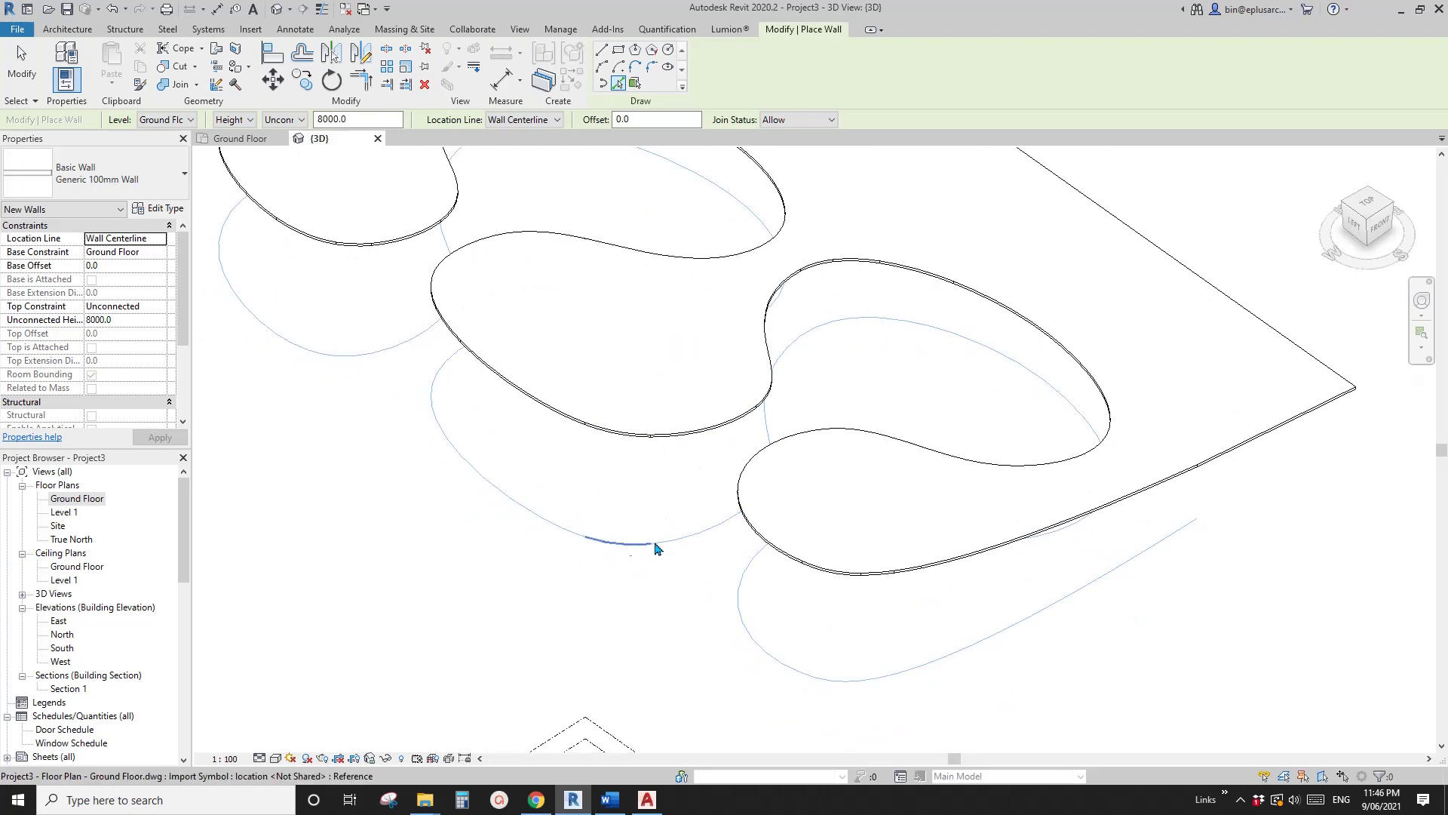
middle_click_drag(524, 513, 710, 518)
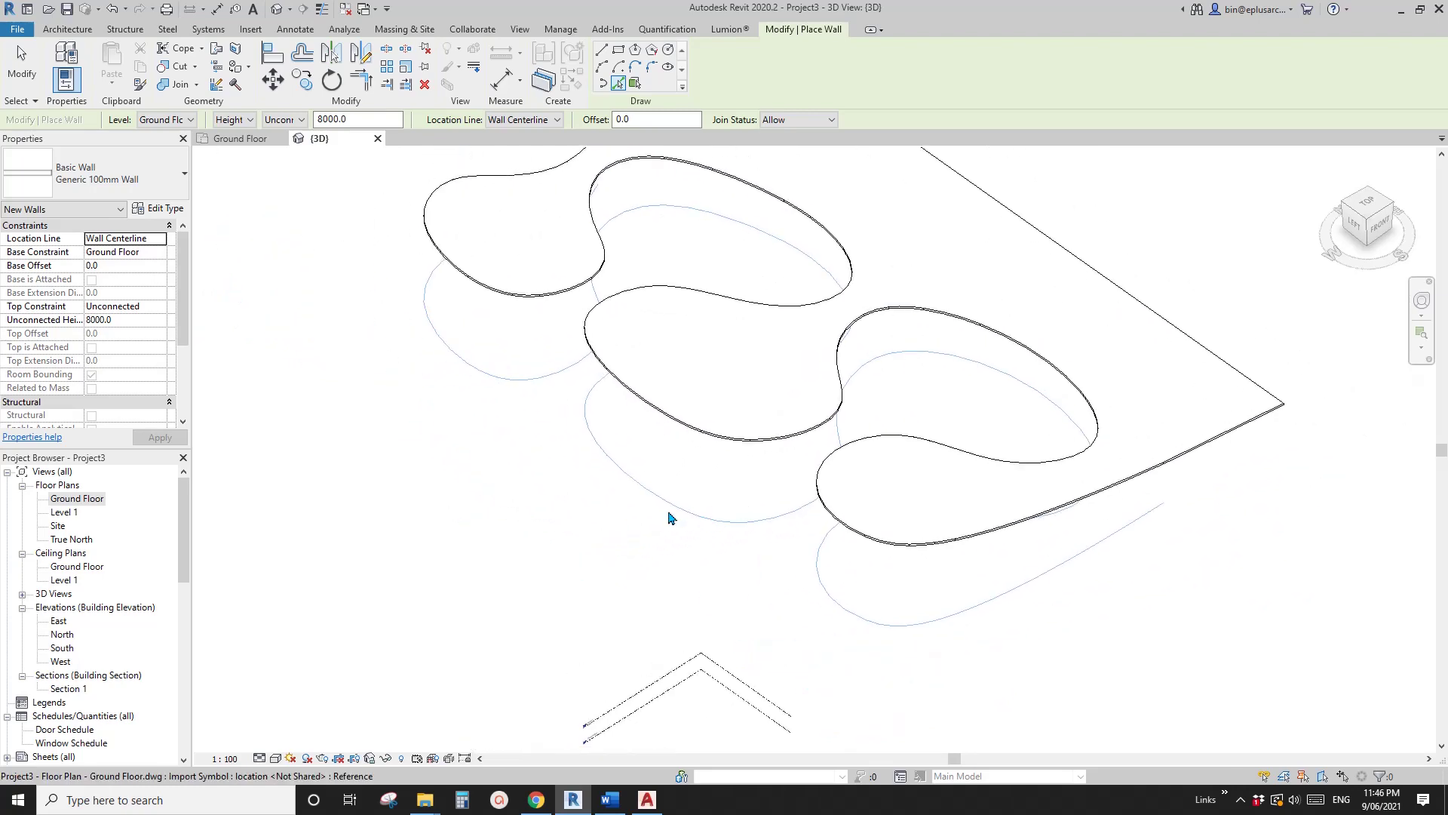
scroll(682, 521, "up", 2)
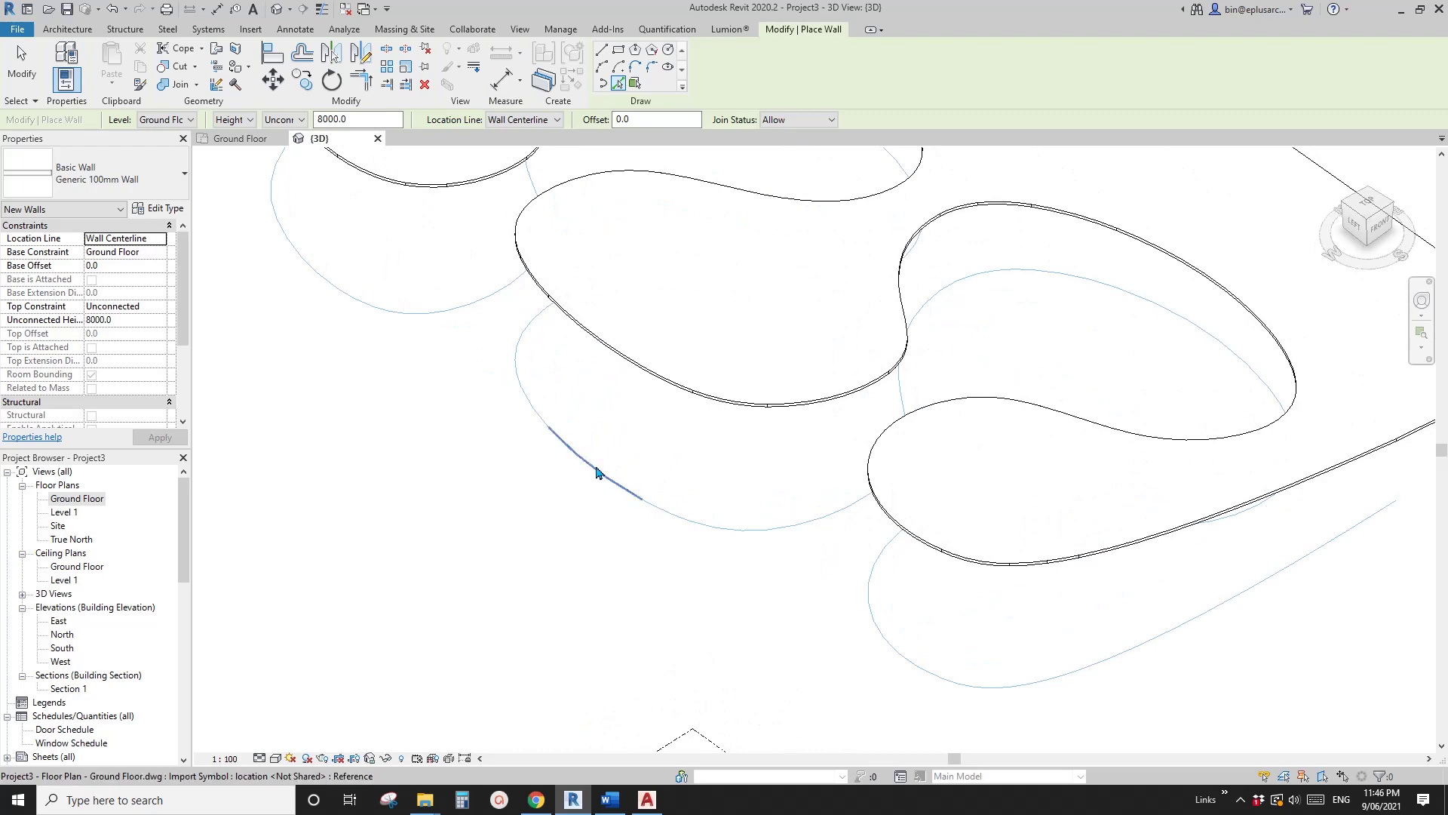
scroll(564, 443, "down", 3)
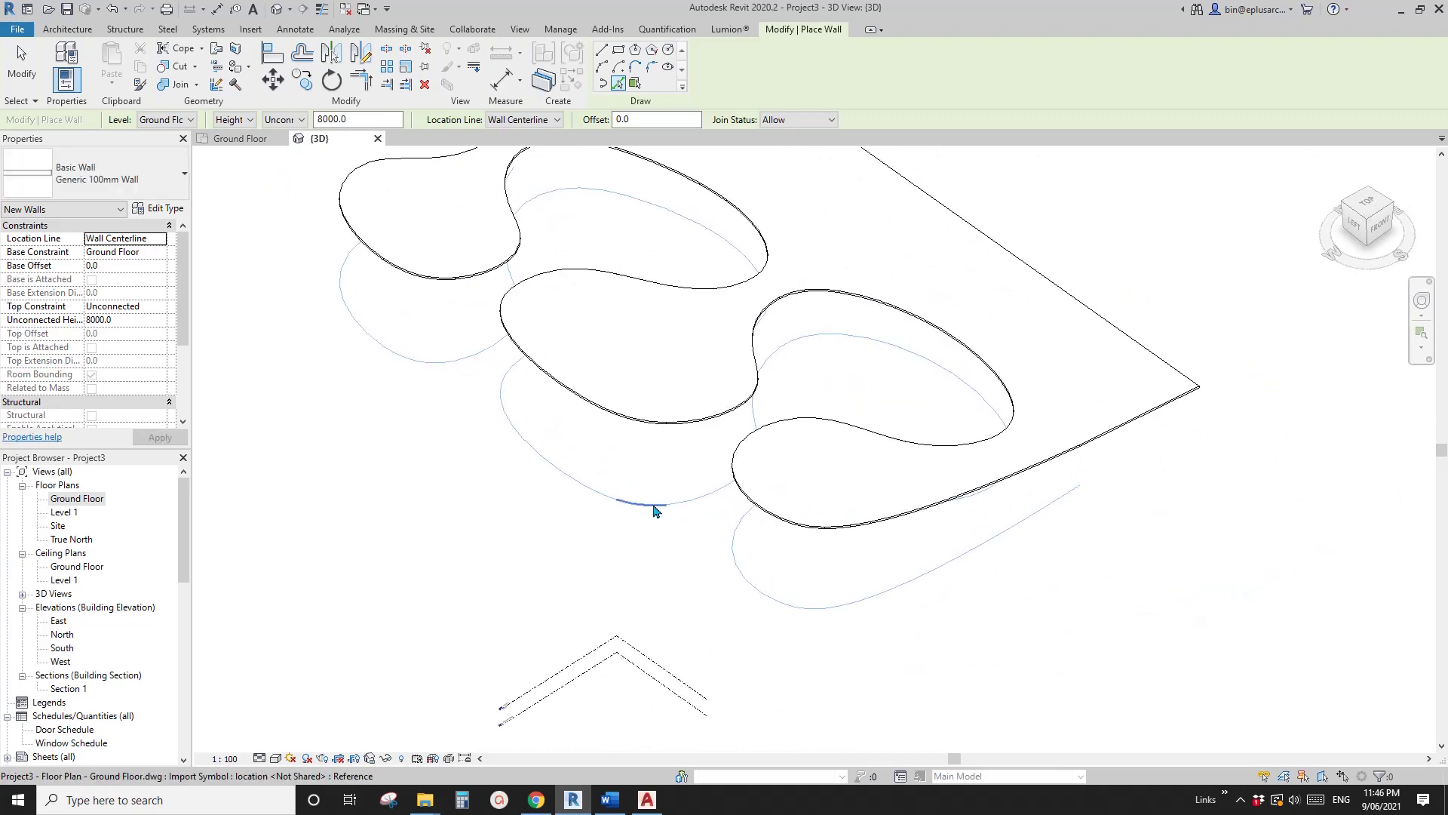
key("Tab")
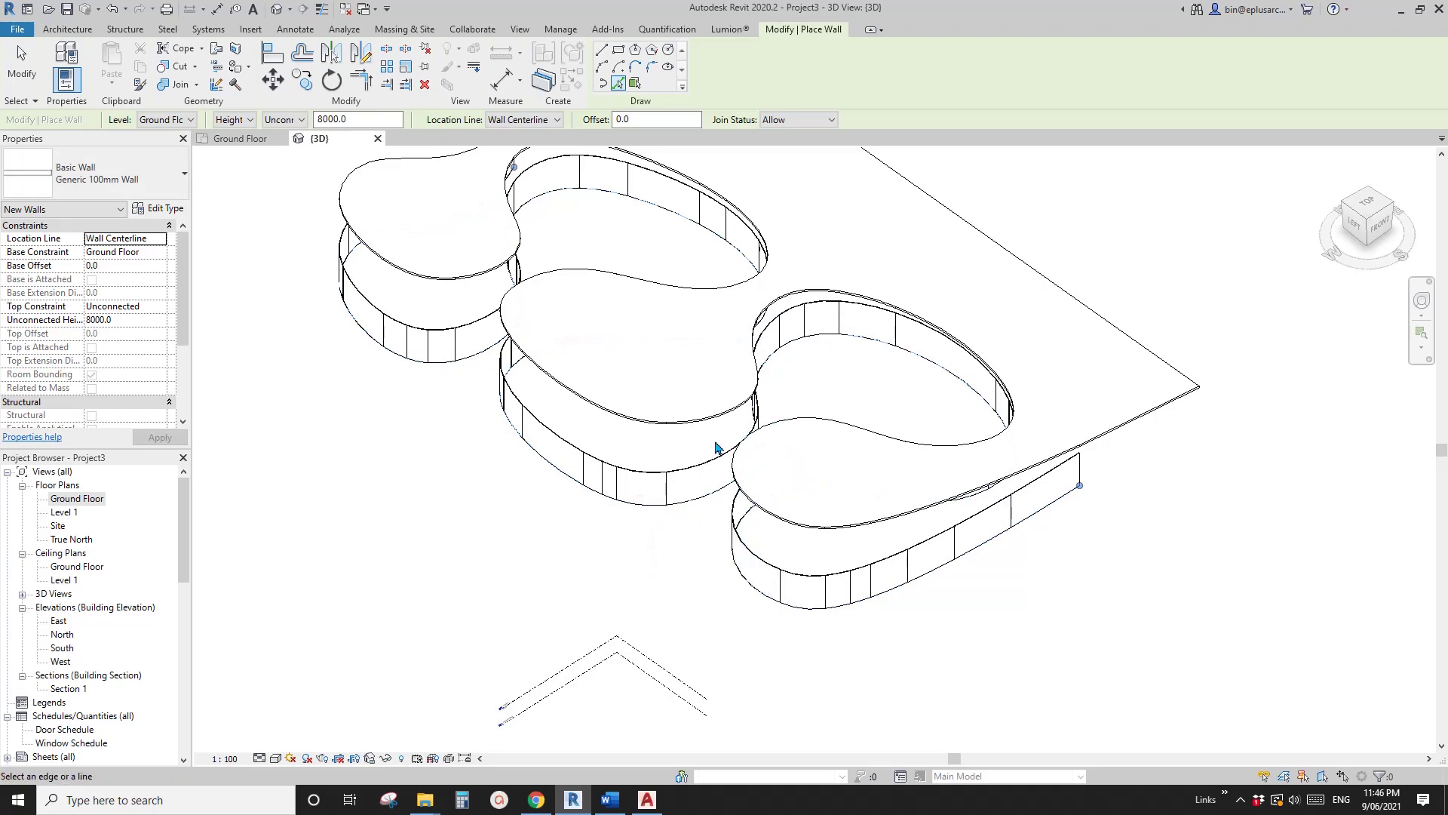
key("Escape")
key("Escape")
Select the whole chain of curved walls and set their unconnected height to 20000
mouse_move(705, 446)
middle_mouse_down("shift")
mouse_move(702, 422)
mouse_move(689, 445)
mouse_move(728, 434)
middle_mouse_up("shift")
key("Tab")
left_click(660, 446)
scroll(679, 365, "down", 1)
middle_click_drag(679, 366, 661, 349, "shift")
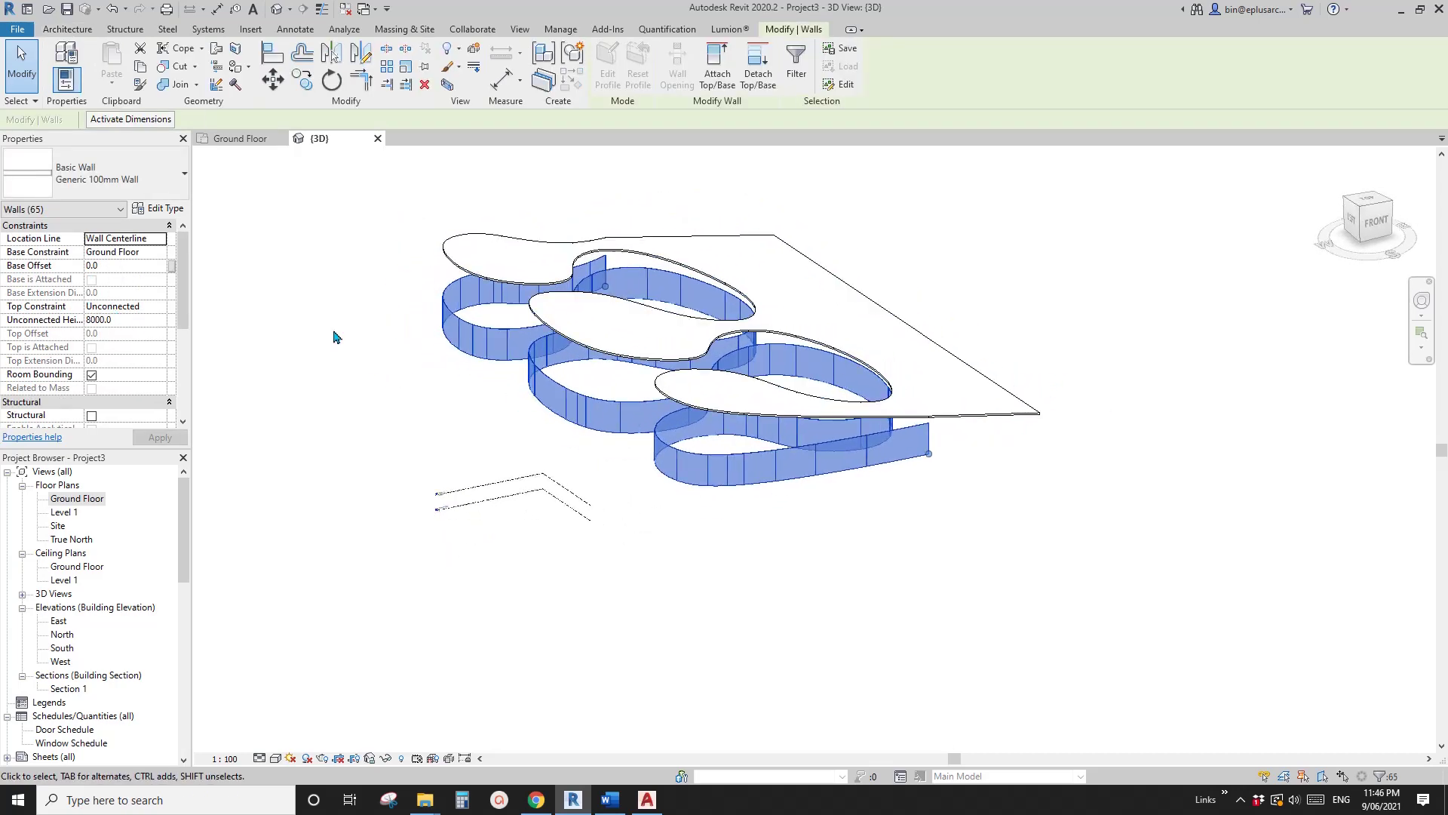
middle_click_drag(336, 337, 117, 335, "shift")
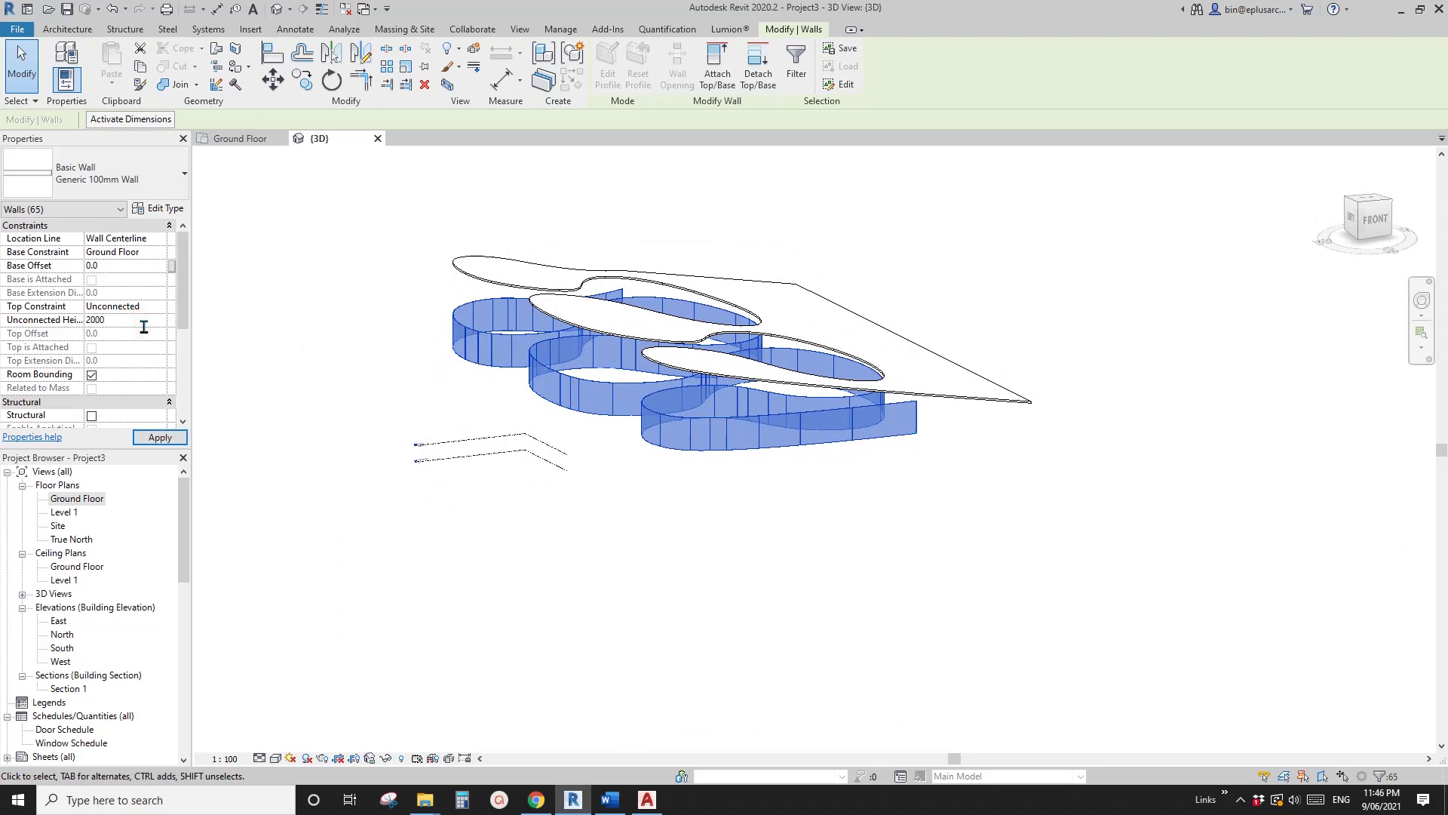
left_click(158, 325)
type("20000")
key("Return")
Increase the selected curved walls' unconnected height to 30000 and clear the selection
middle_click_drag(785, 317, 558, 313, "shift")
scroll(558, 313, "up", 5)
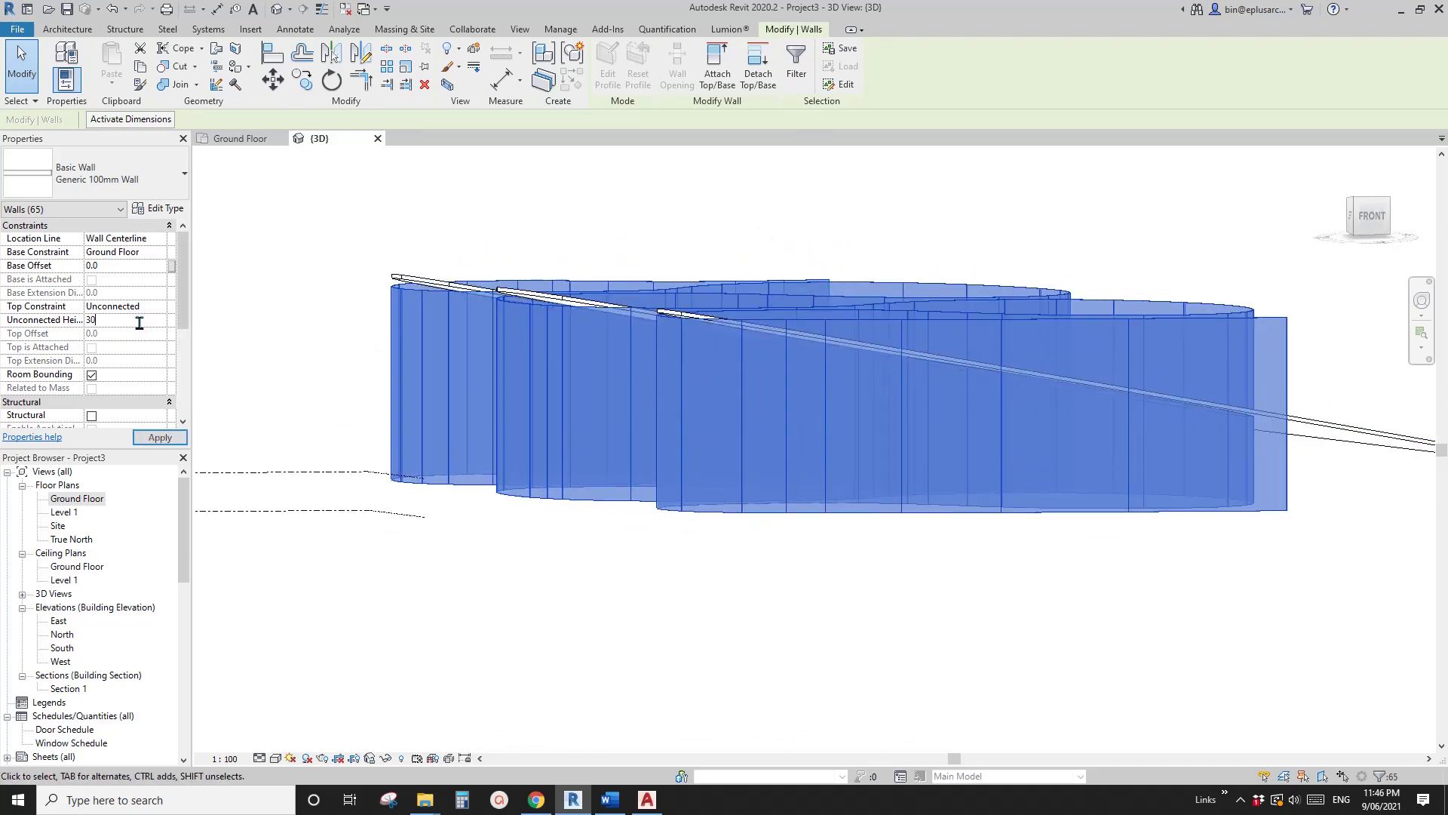
key("Return")
key("Escape")
middle_click_drag(686, 233, 870, 456, "shift")
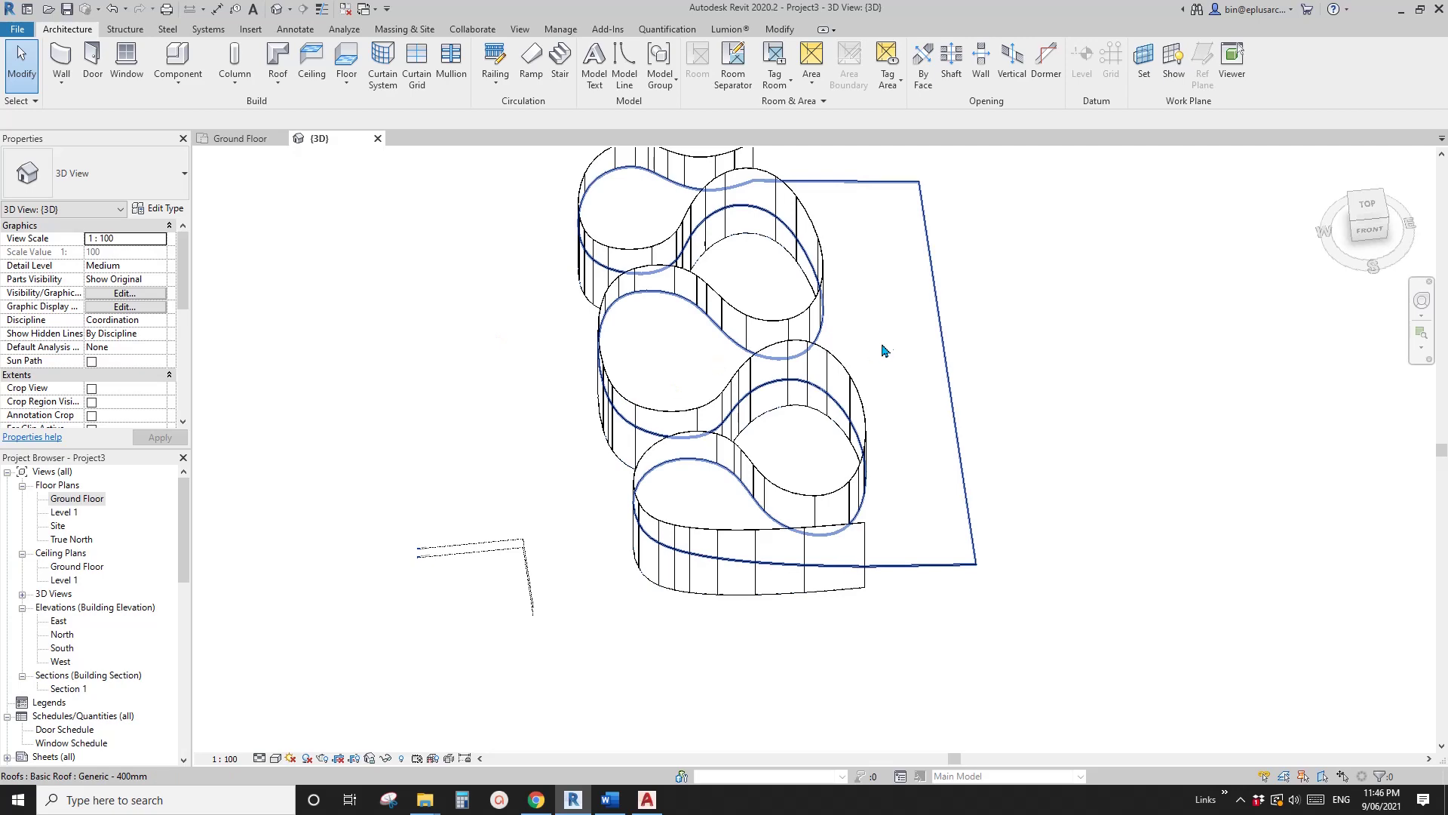
Open the Ground Floor plan and temporarily hide the chain of curved walls, leaving the imported curve exposed
double_click(83, 499)
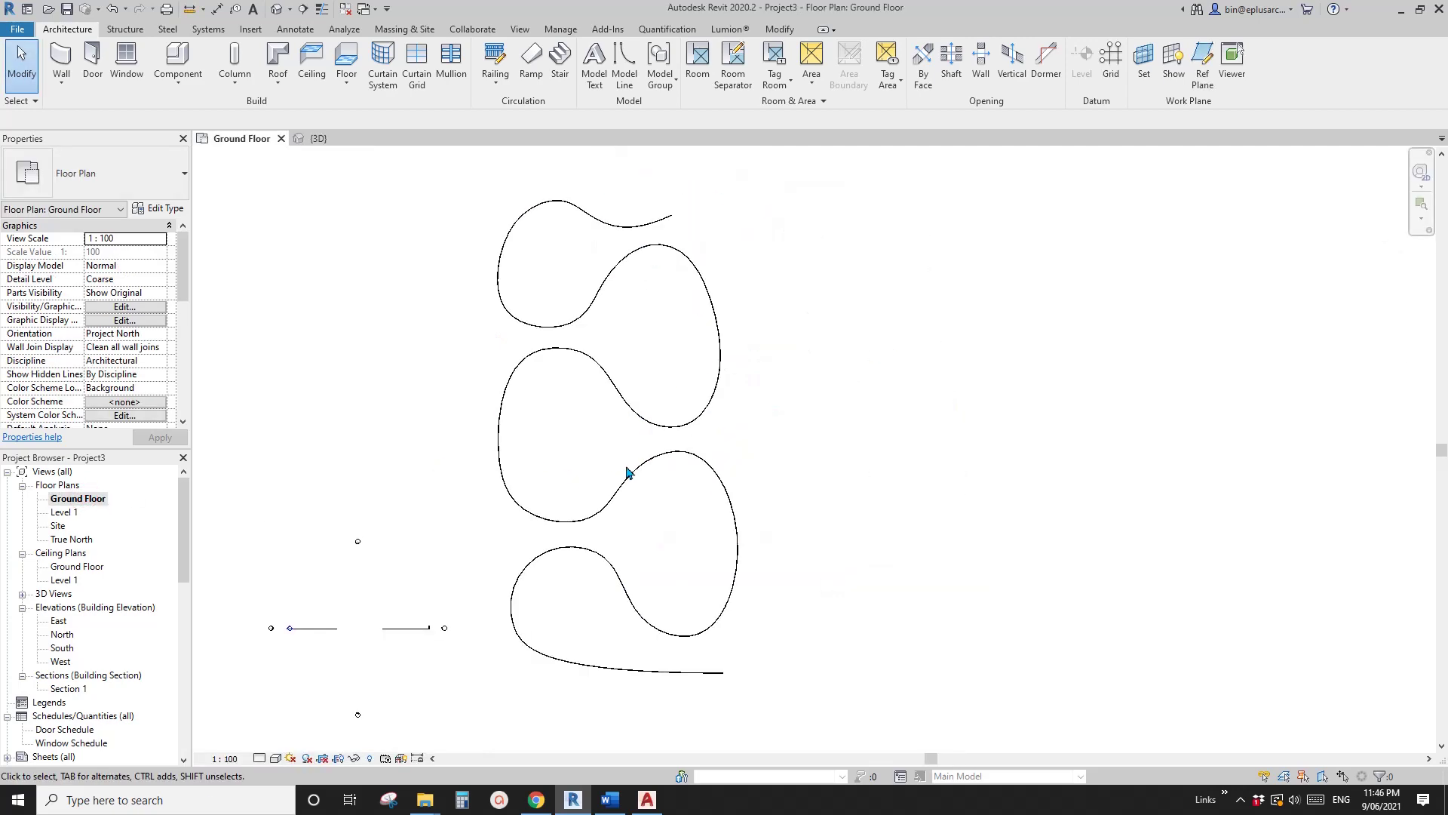
left_click(658, 414)
scroll(659, 414, "up", 2)
key("Escape")
left_click(658, 412)
key("Tab")
left_click(659, 411)
scroll(573, 442, "down", 1)
middle_click_drag(565, 480, 720, 468)
key("h")
scroll(656, 456, "down", 1)
left_click(743, 219)
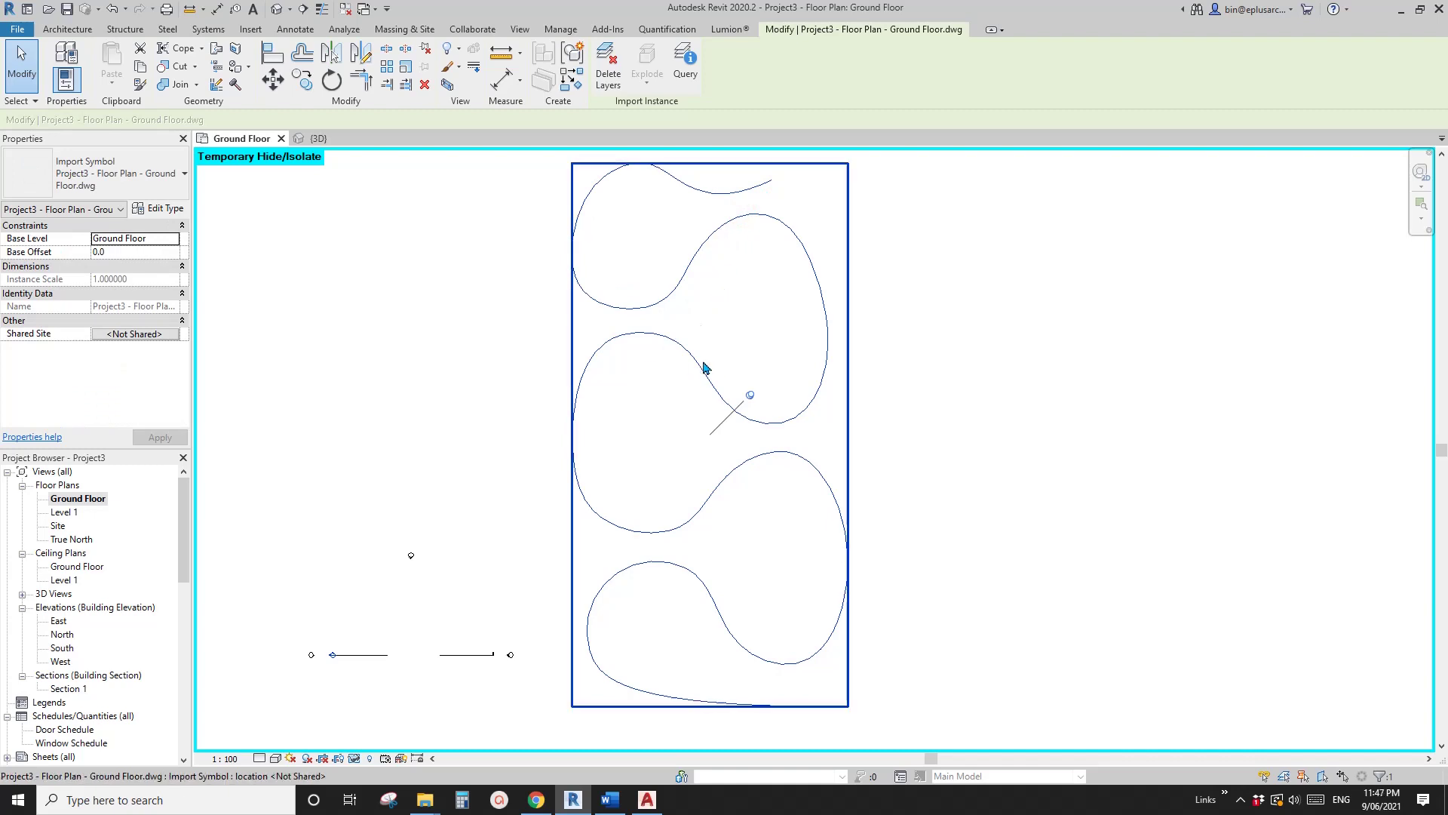
middle_click_drag(705, 369, 675, 369)
left_click(605, 342)
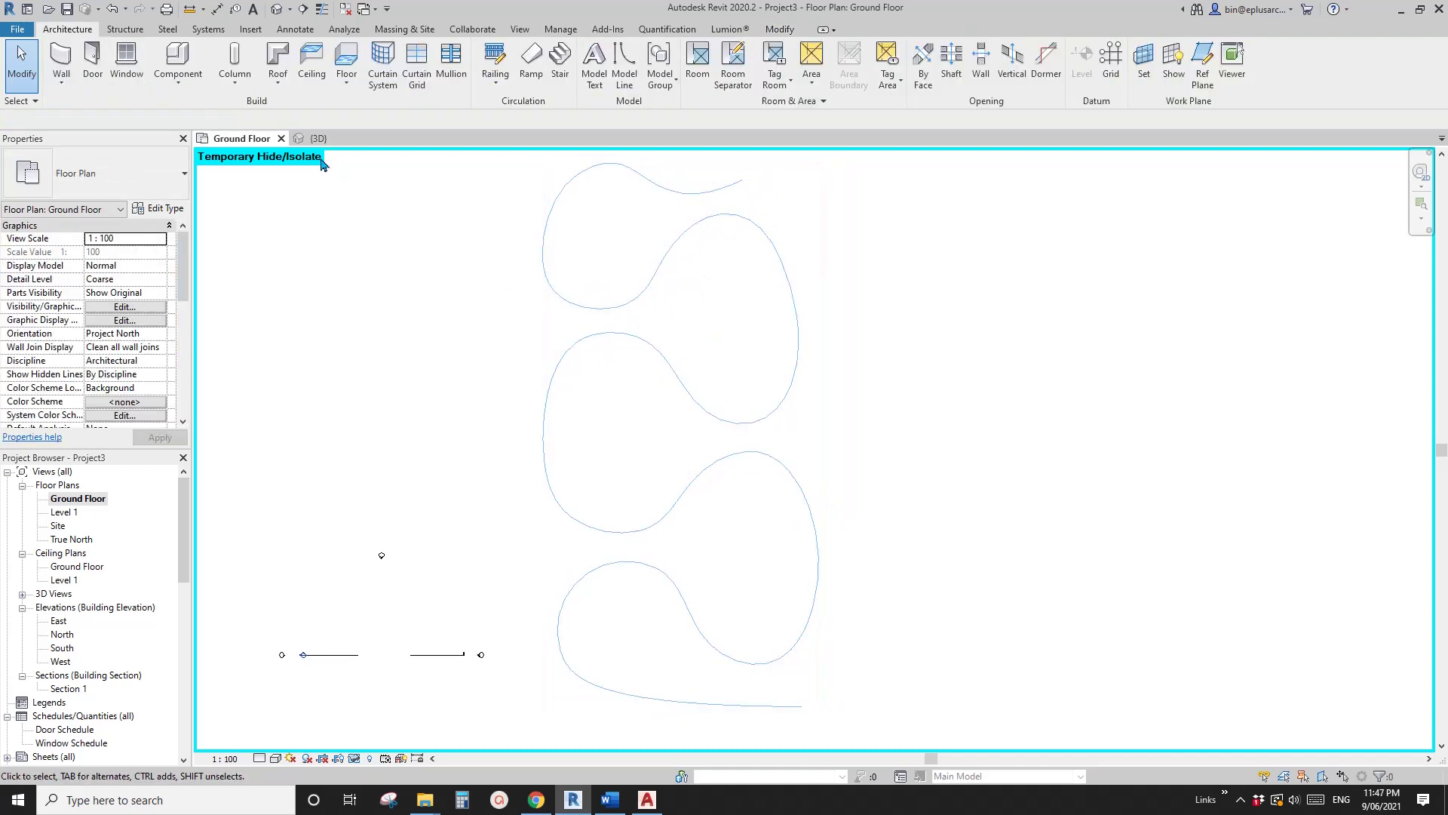
Start a roof by footprint on Level 1 and pick the whole imported serpentine curve as its boundary
left_click(270, 65)
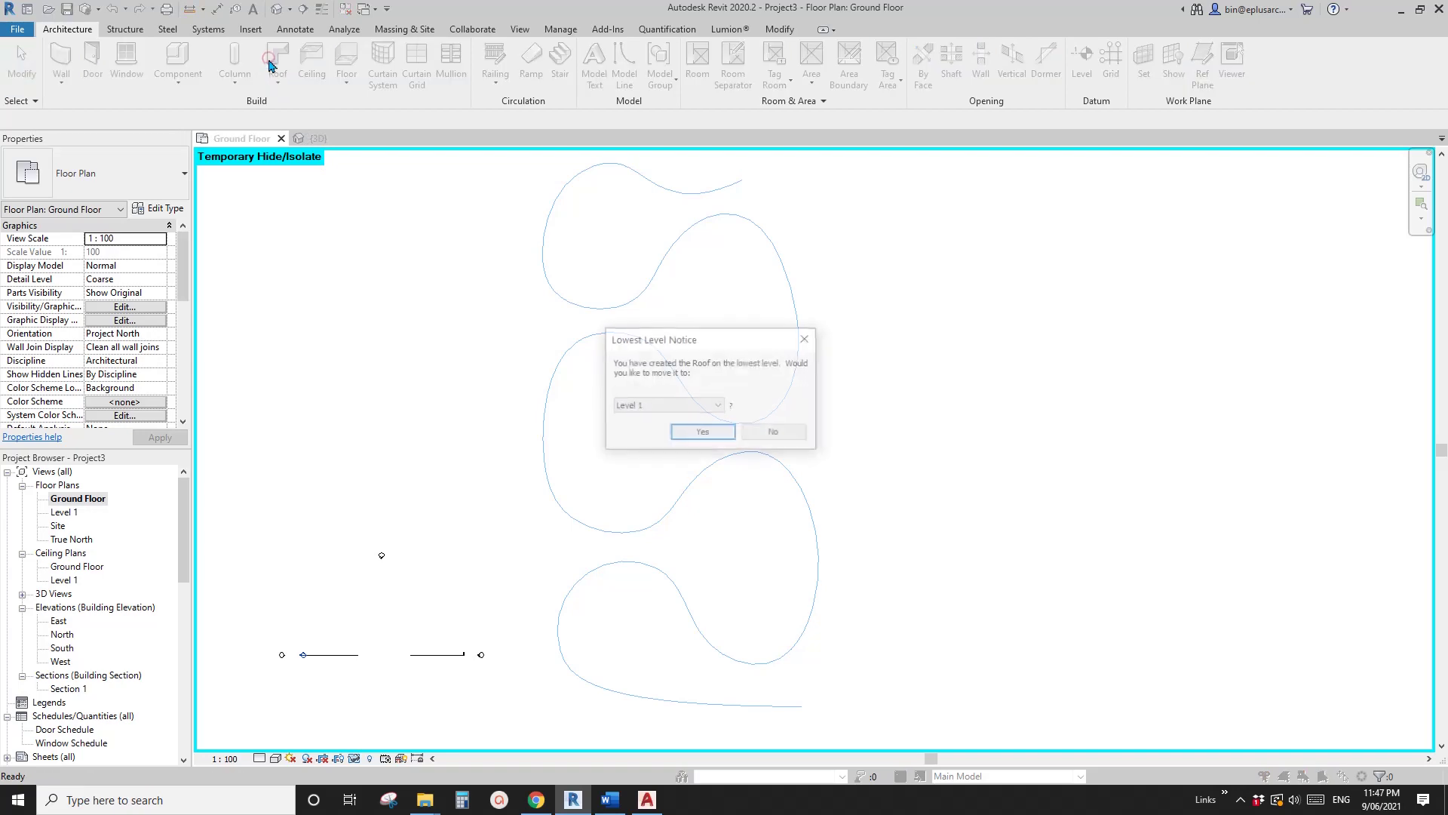
left_click(702, 433)
left_click(749, 83)
key("Tab")
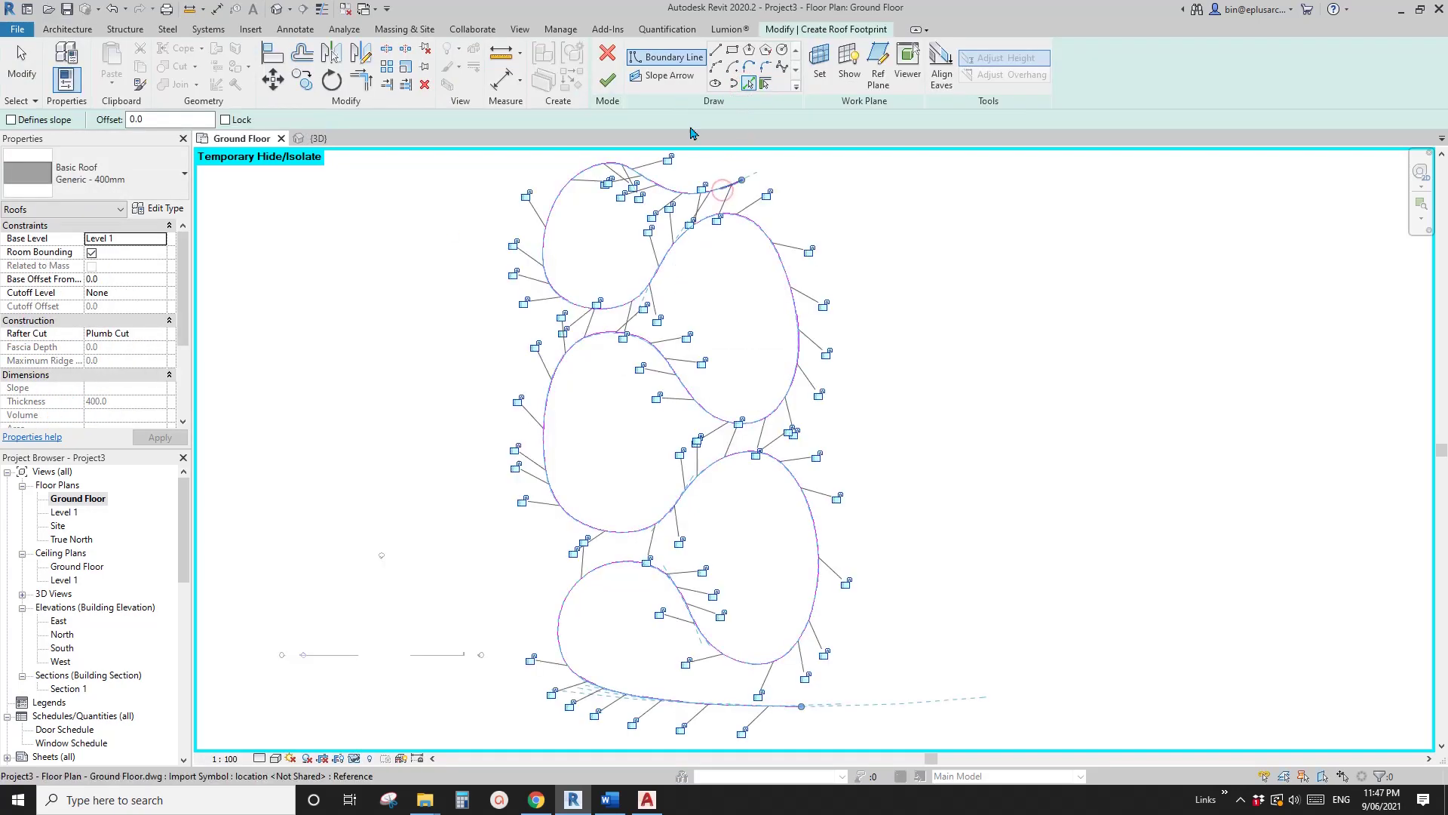
Draw straight boundary lines around the west side of the curve, joining its two ends into a closed footprint
left_click(716, 50)
scroll(695, 178, "down", 1)
middle_click_drag(695, 178, 717, 280)
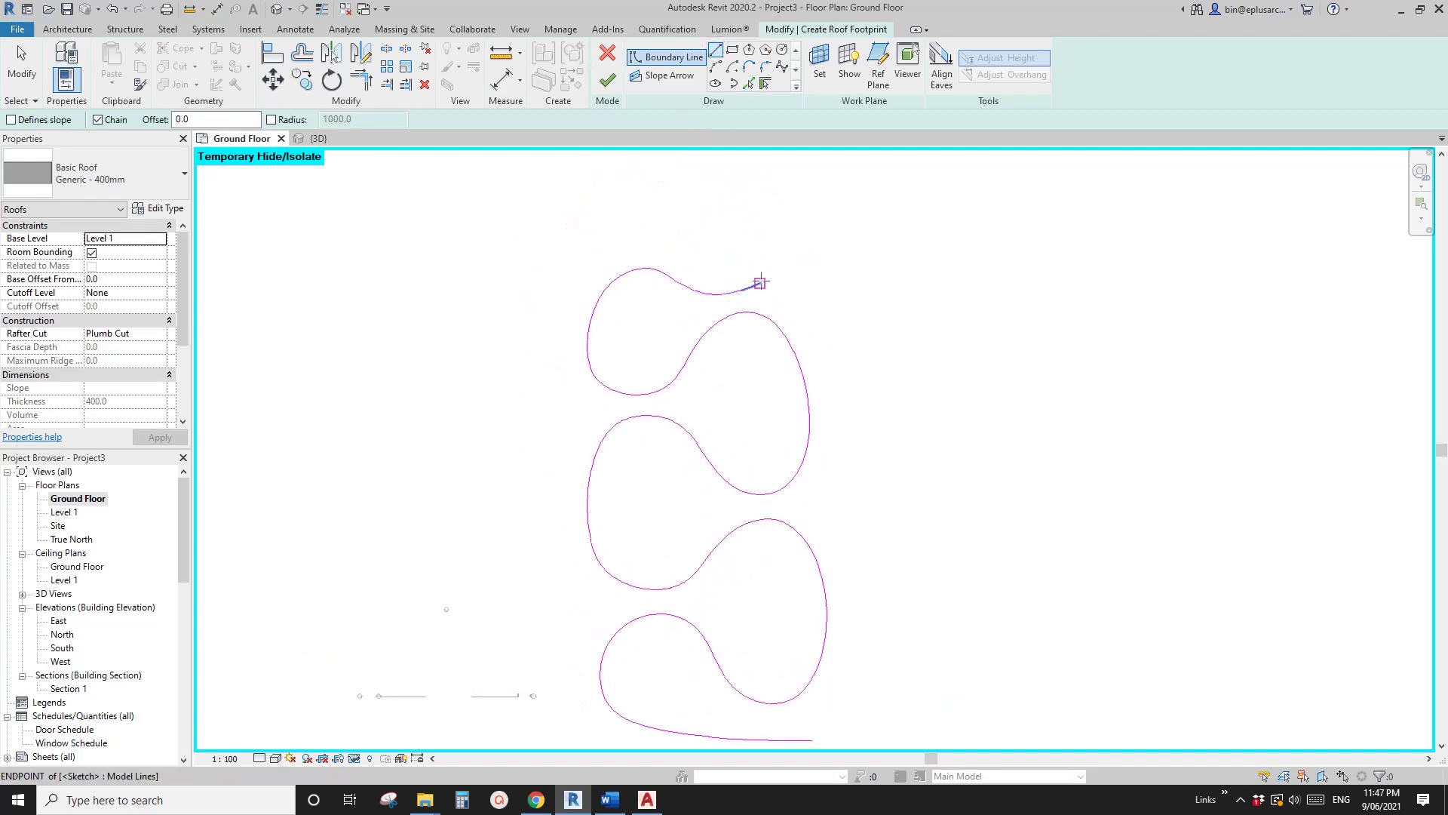
left_click(760, 282)
left_click(502, 247)
middle_click_drag(528, 610, 507, 464)
left_click(481, 613)
left_click(789, 614)
left_click(791, 594)
key("Escape")
key("Escape")
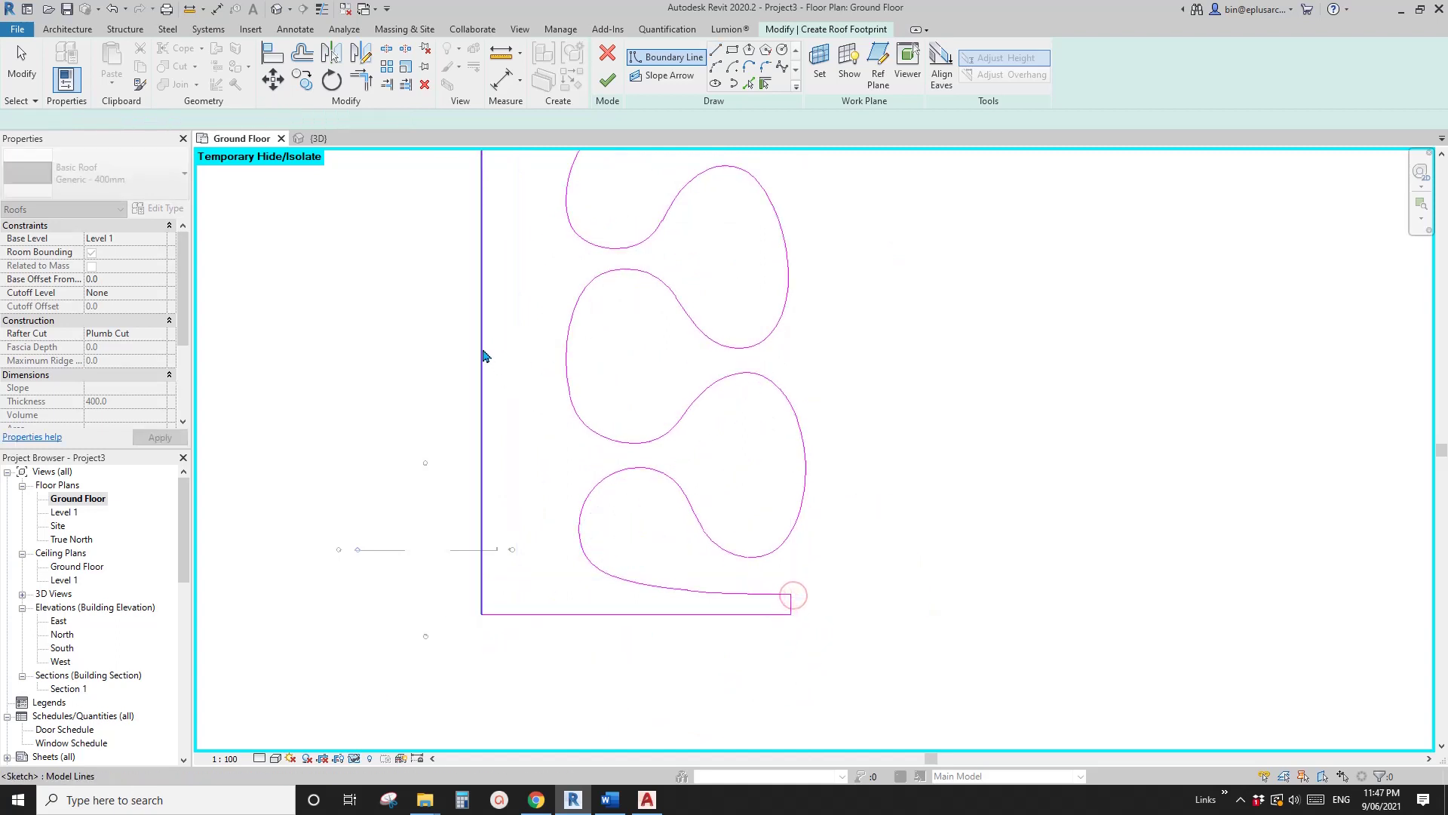
Move the long straight west edge slightly inward, make it slope-defining at 10°, and finish the roof without attaching walls
mouse_move(485, 355)
left_mouse_down()
mouse_move(516, 351)
mouse_move(502, 352)
left_mouse_up()
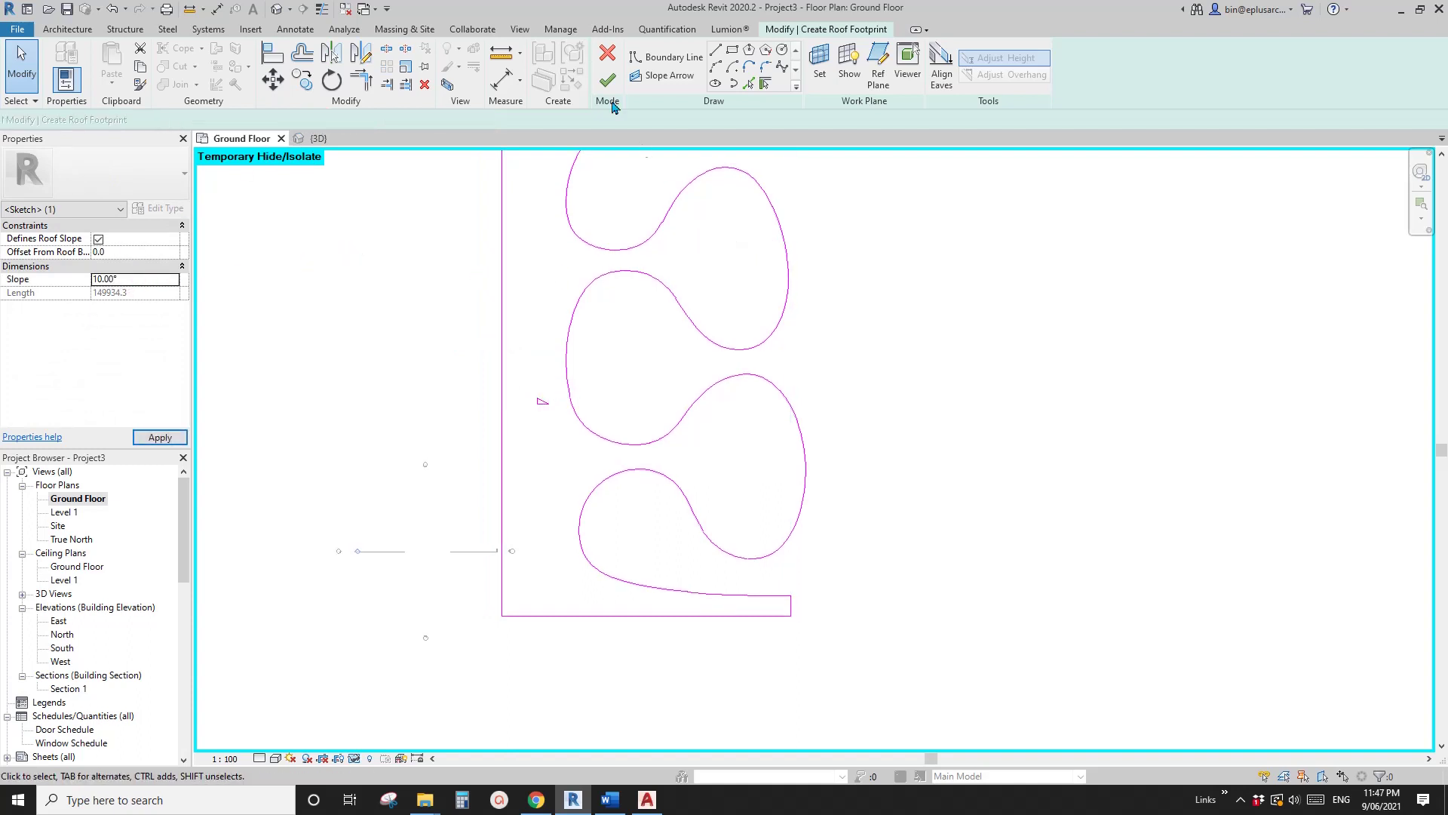
left_click(760, 241)
left_click(607, 79)
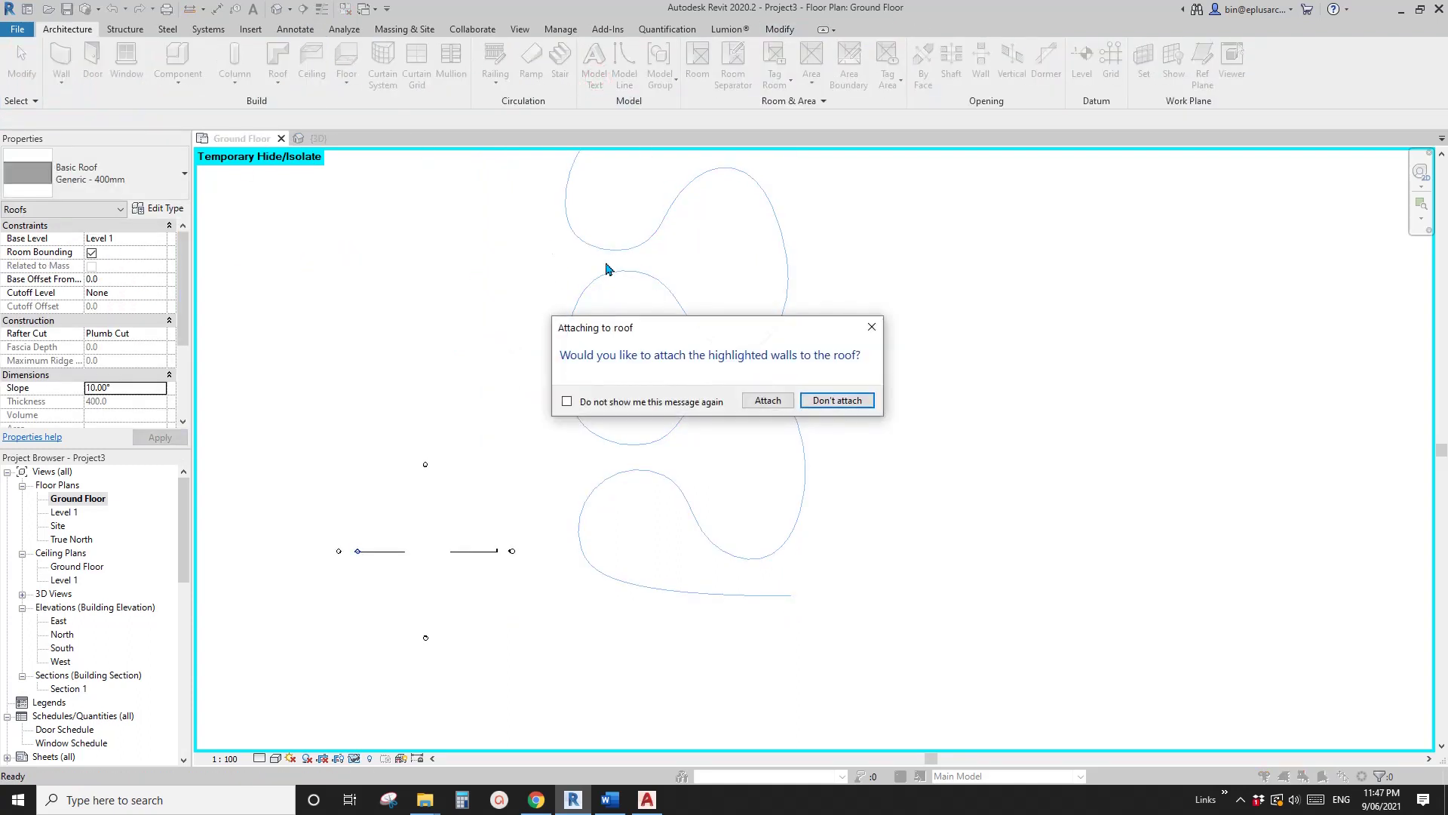
left_click(837, 400)
left_click(494, 281)
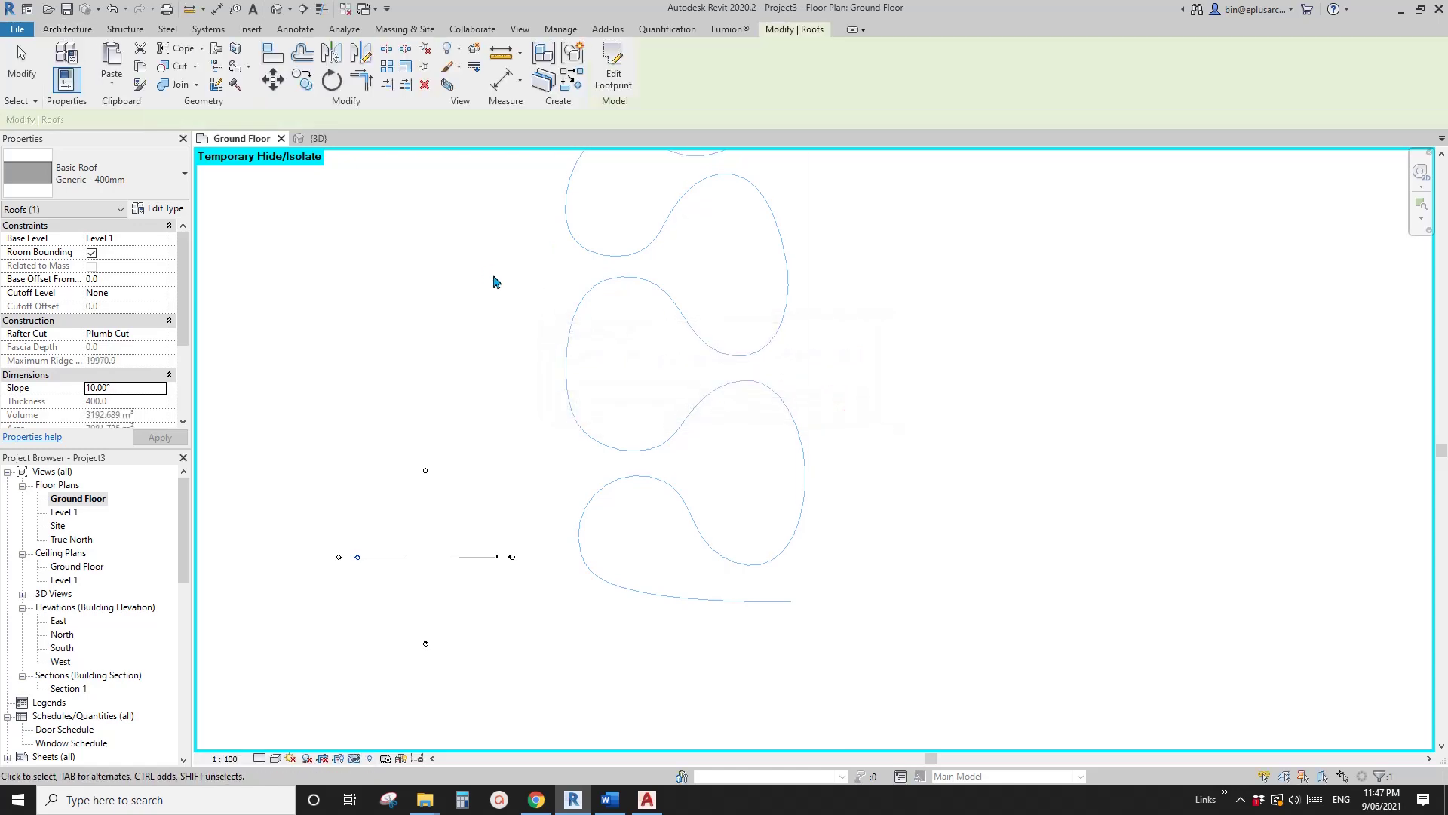
Open the 3D view and examine how the two opposing sloped roofs meet the curved walls
left_click(276, 9)
middle_click_drag(712, 458, 712, 540, "shift")
left_click(710, 540)
middle_click_drag(792, 495, 908, 503, "shift")
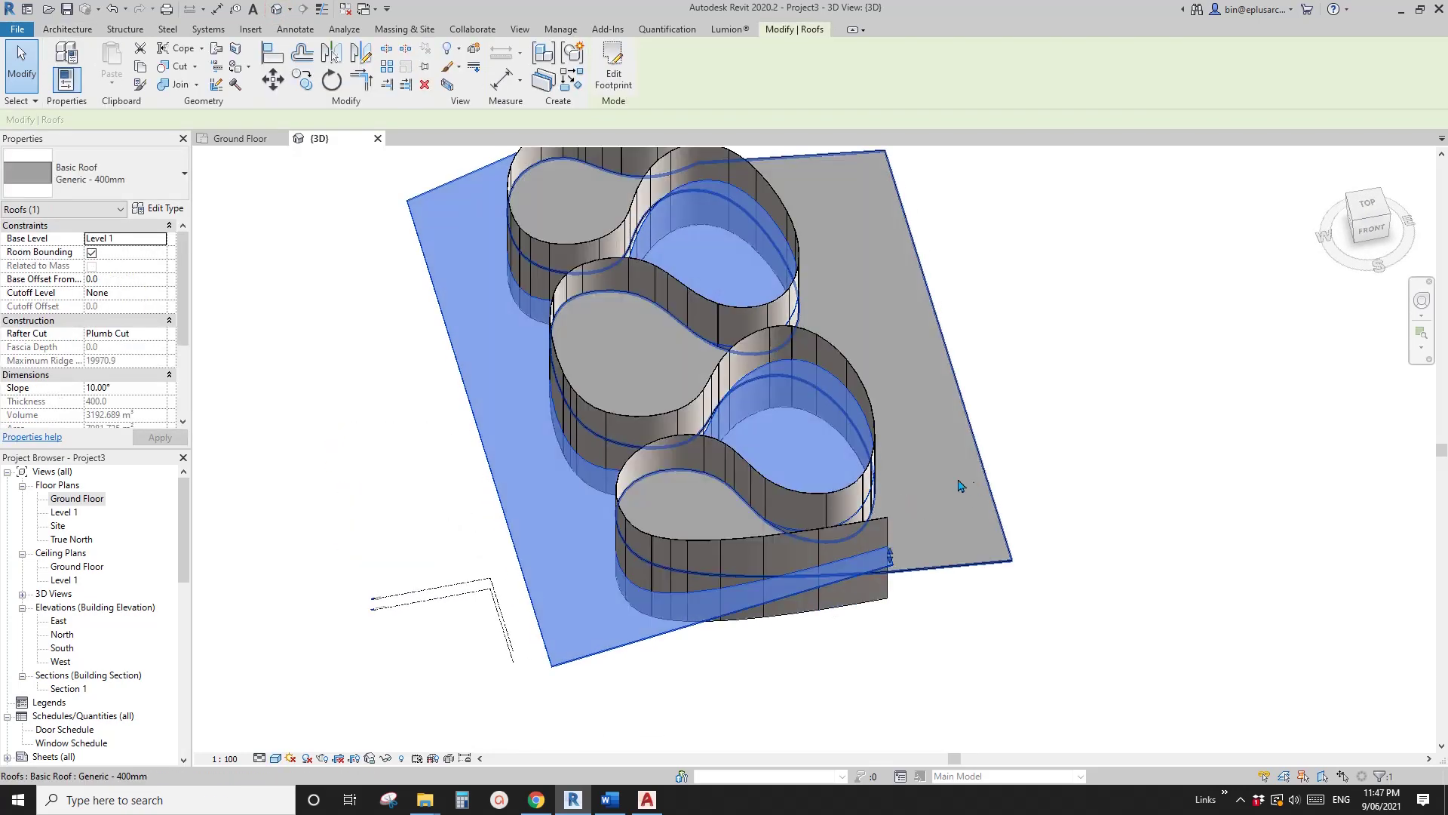
key("Escape")
left_click(673, 508)
left_click(561, 524)
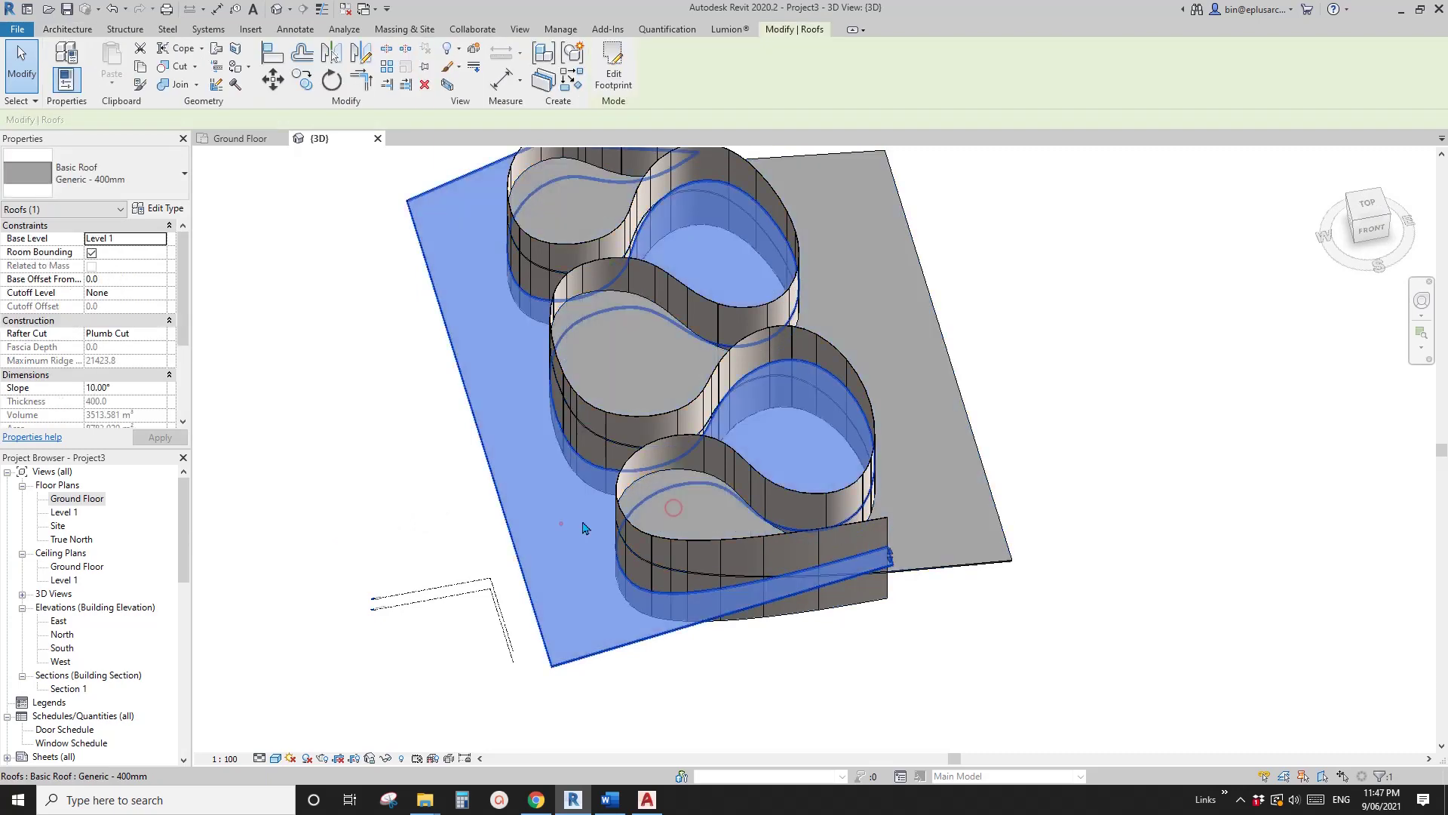
middle_click_drag(558, 521, 744, 333, "shift")
key("Escape")
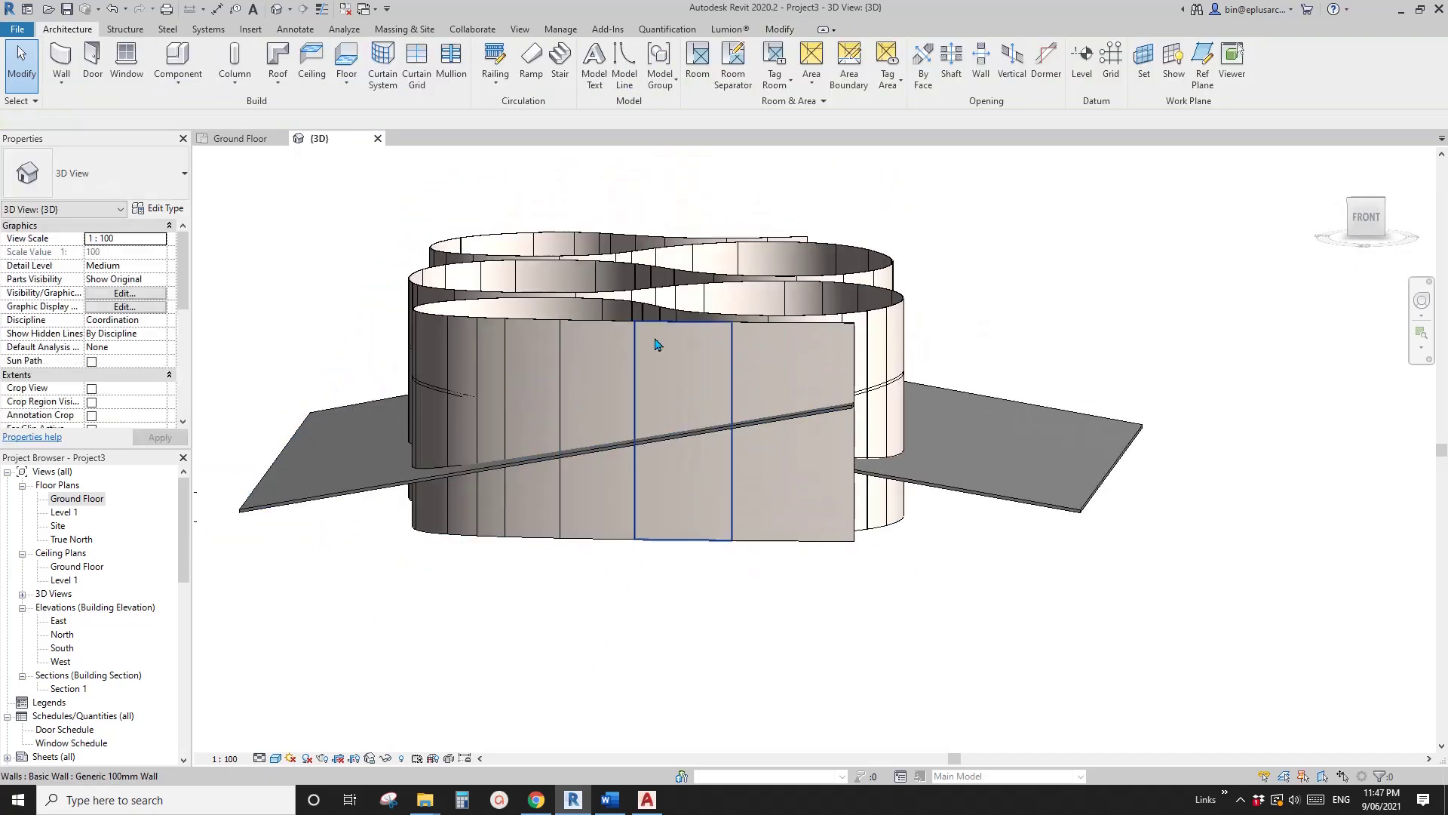
middle_click_drag(656, 344, 866, 414, "shift")
middle_click_drag(976, 451, 1038, 487, "shift")
left_click(1033, 445)
key("Escape")
Try to attach the top of one curved wall segment to the sloped roof
left_click(815, 483)
scroll(750, 498, "up", 5)
scroll(750, 498, "up", 6)
key("Escape")
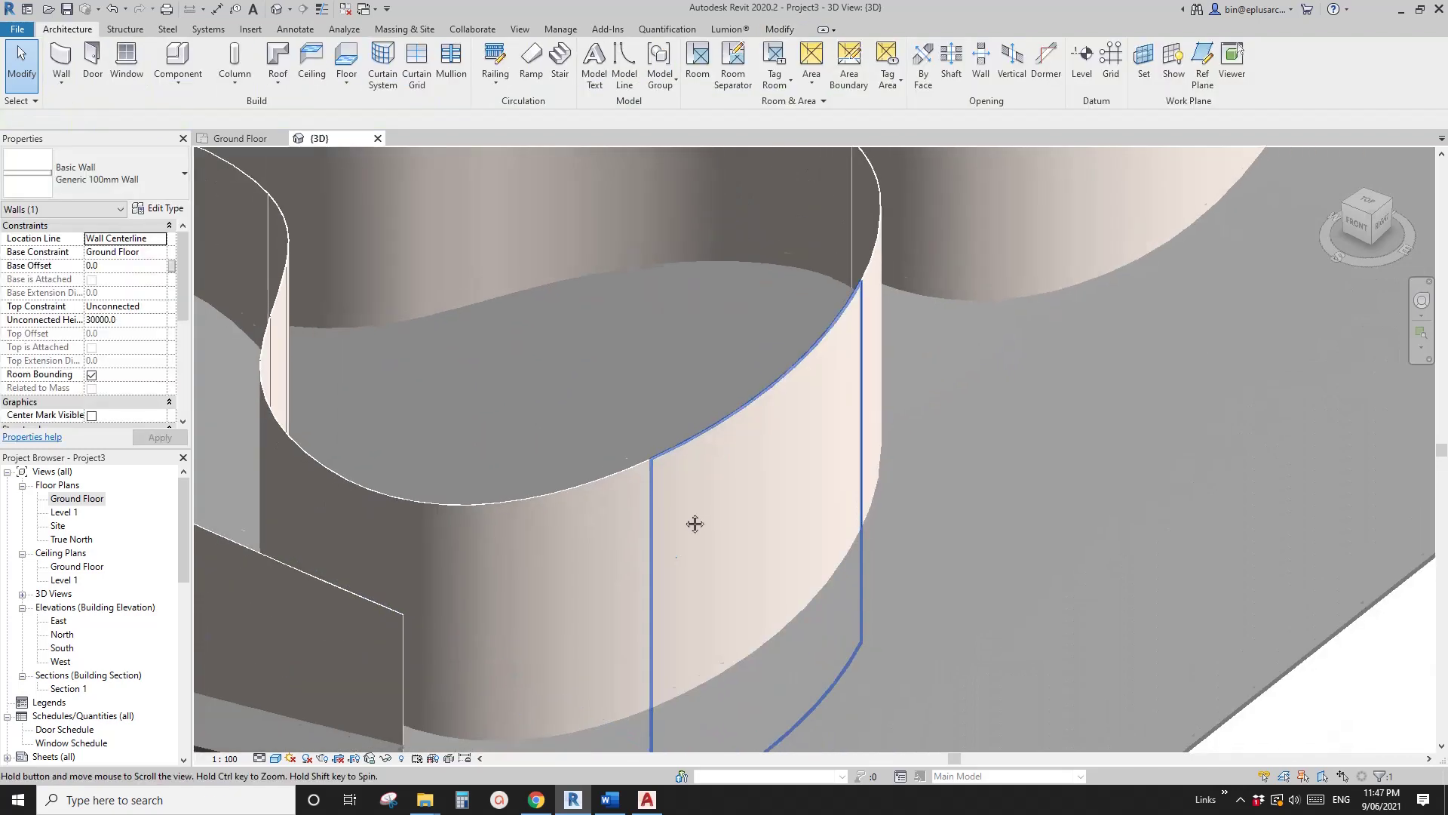
left_click(685, 456)
scroll(685, 456, "down", 3)
left_click(718, 64)
left_click(663, 236)
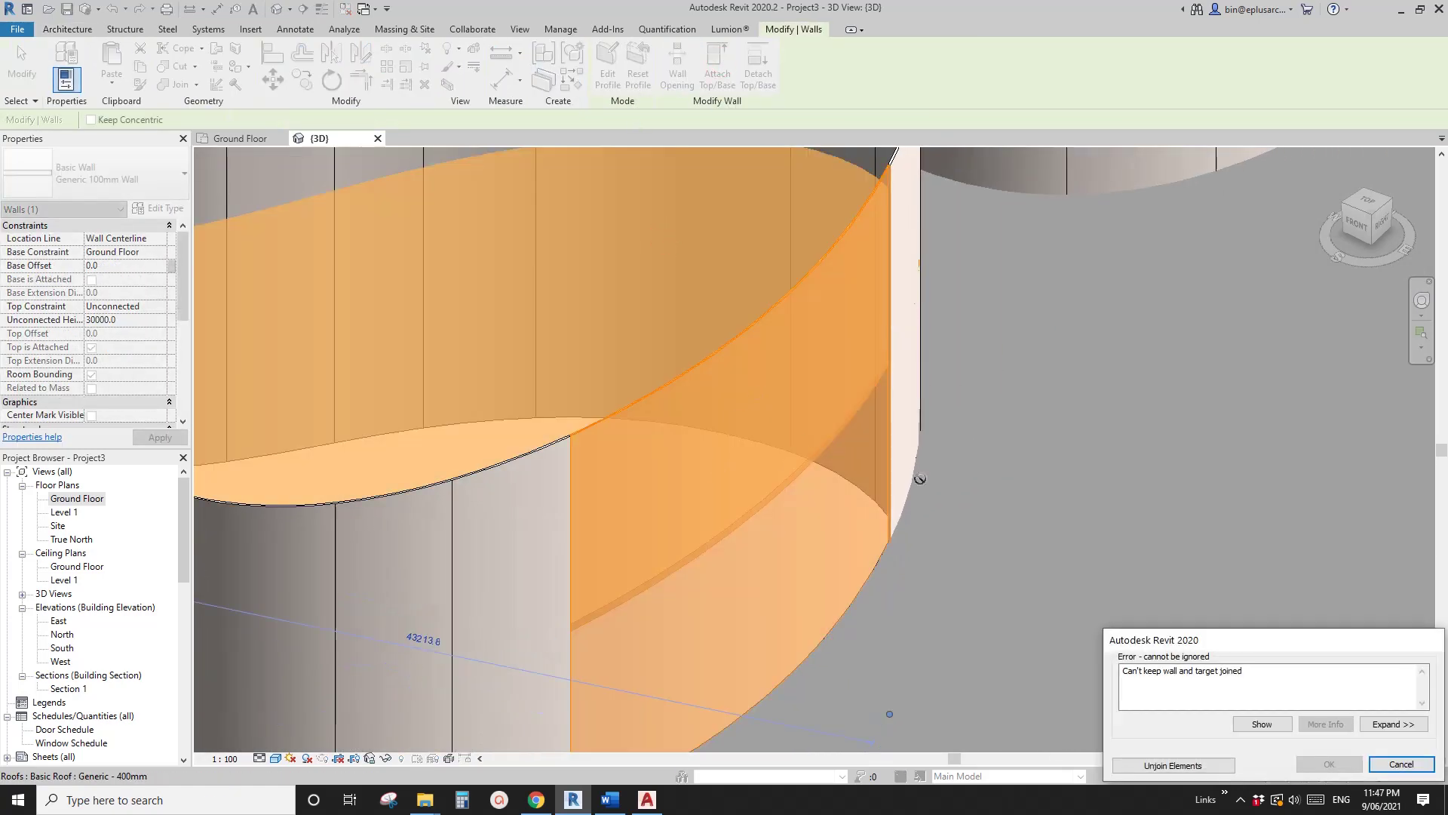
left_click(1402, 764)
left_click(846, 414)
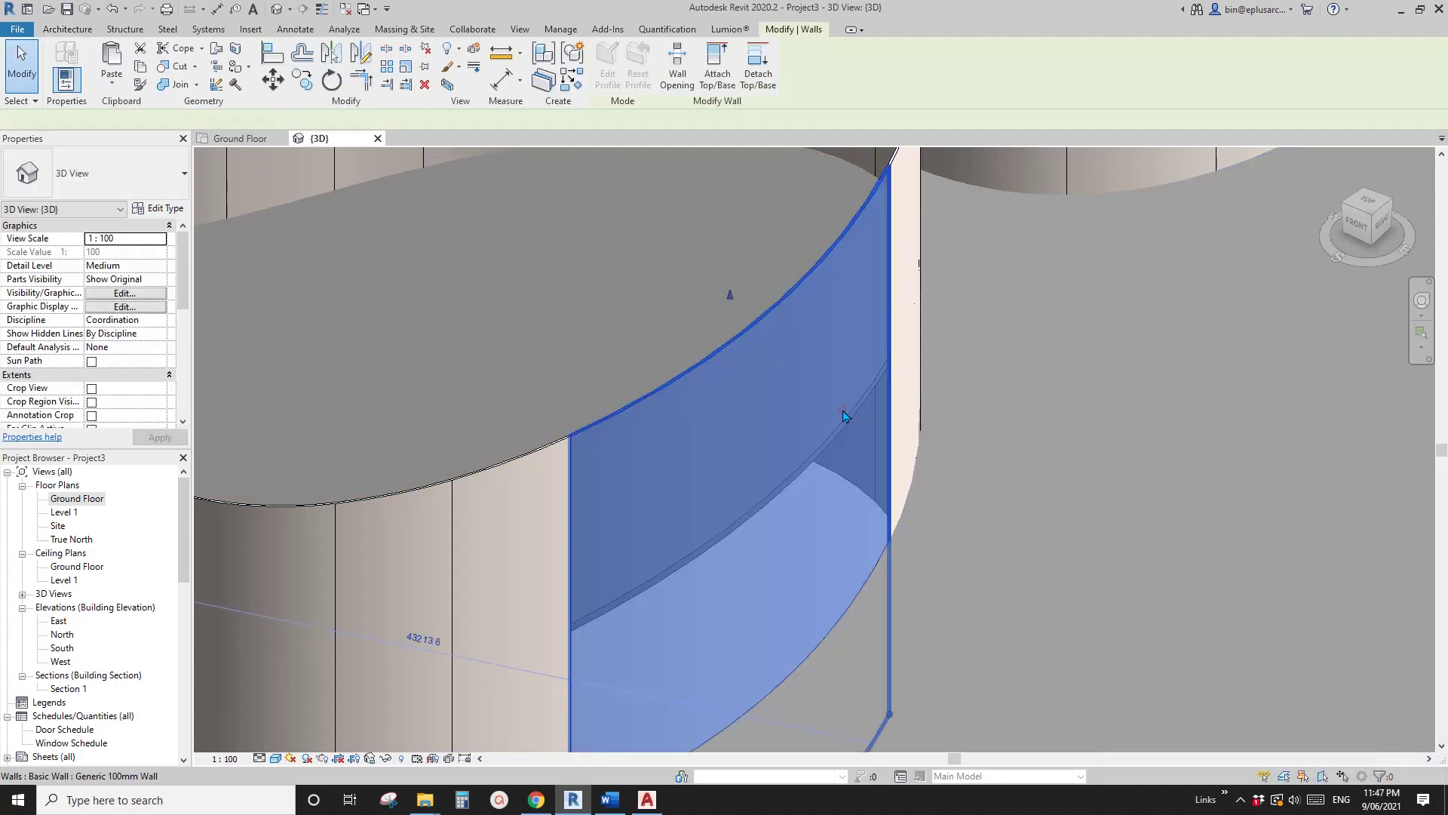
scroll(782, 540, "down", 3)
scroll(880, 386, "up", 2)
key("Escape")
scroll(822, 442, "down", 5)
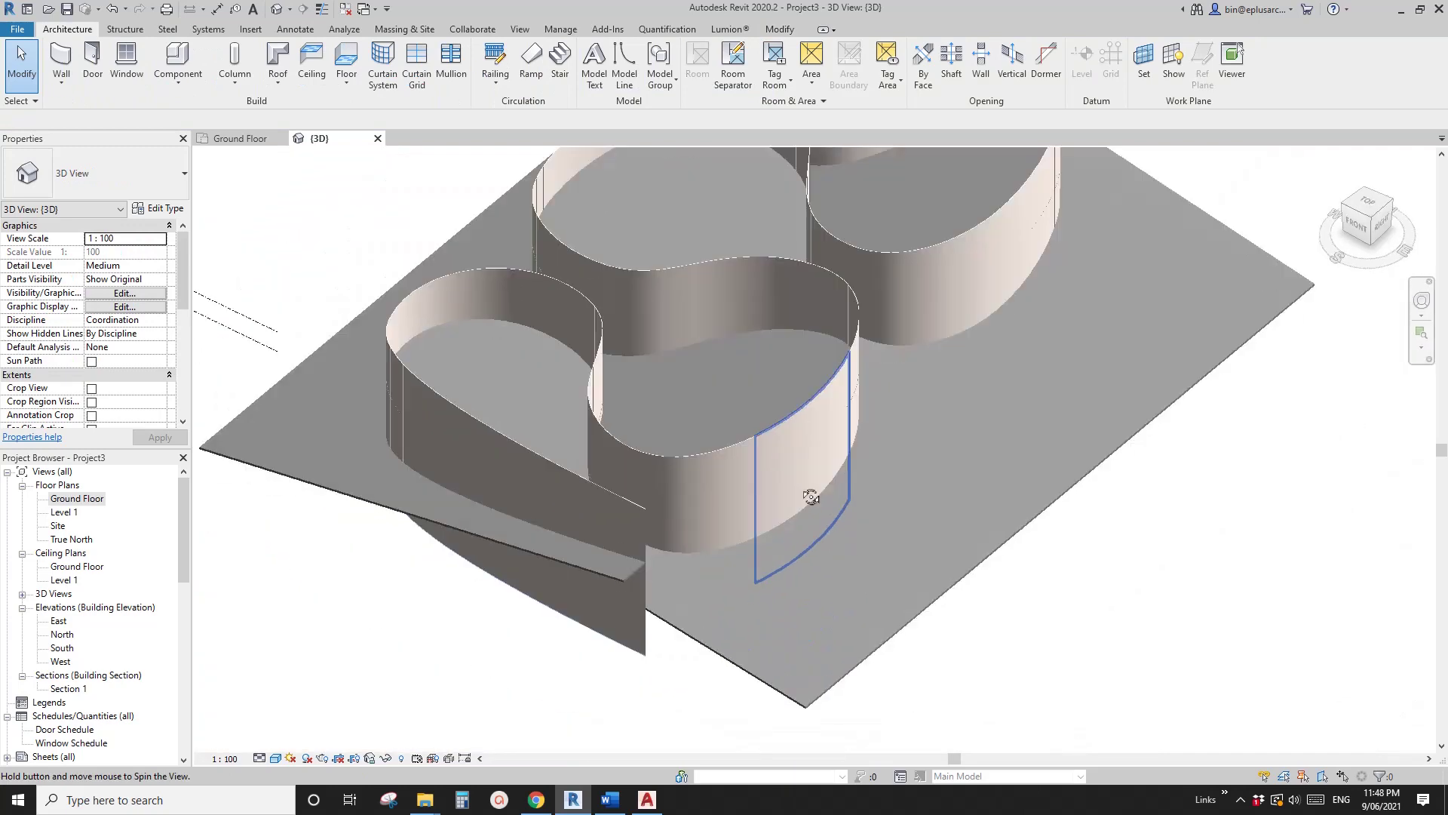
Check the Ground Floor plan, return to the 3D view, and inspect the walls projecting above both roofs
double_click(77, 499)
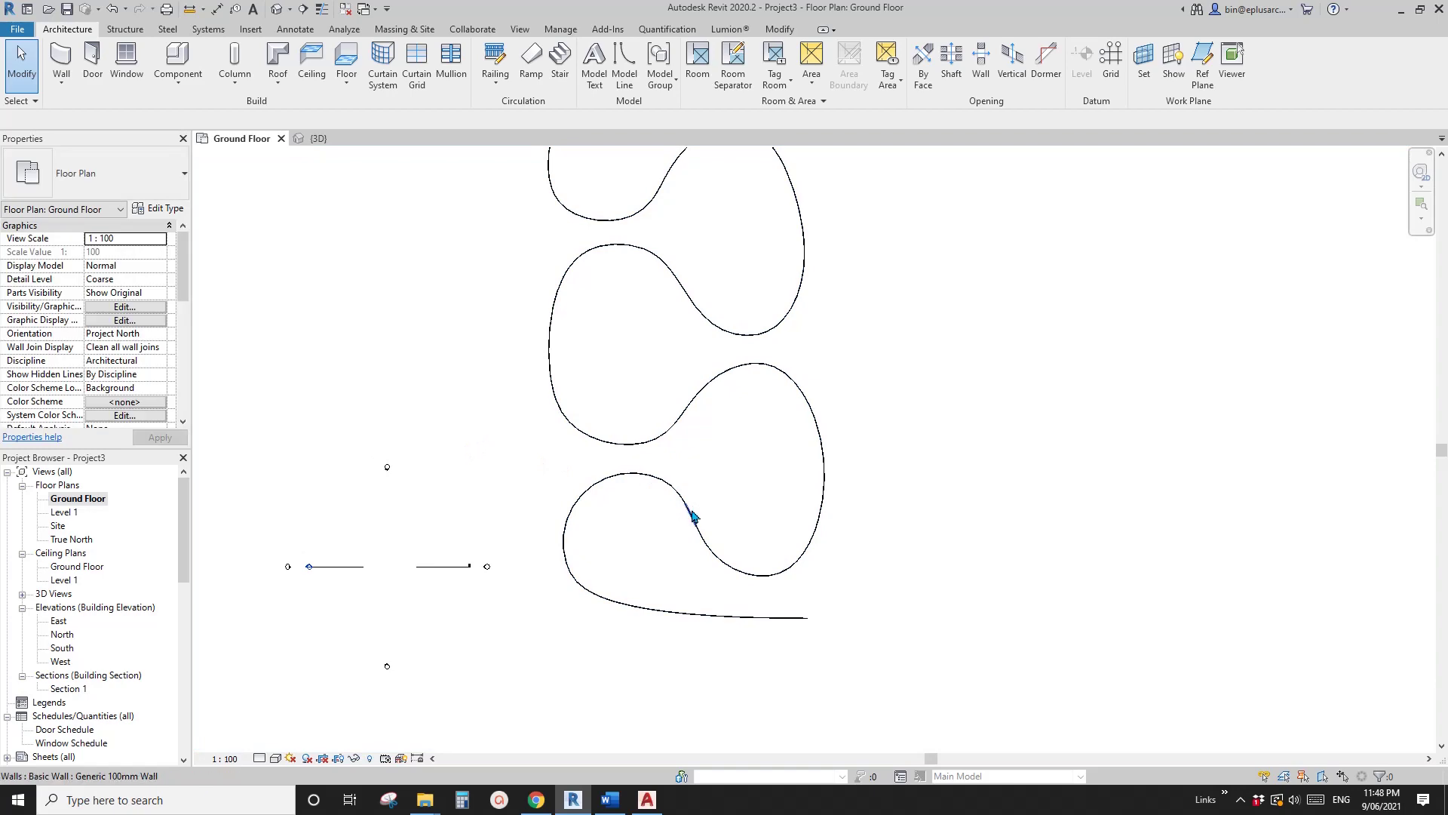
left_click(276, 9)
middle_click_drag(678, 389, 804, 338, "shift")
scroll(758, 376, "down", 2)
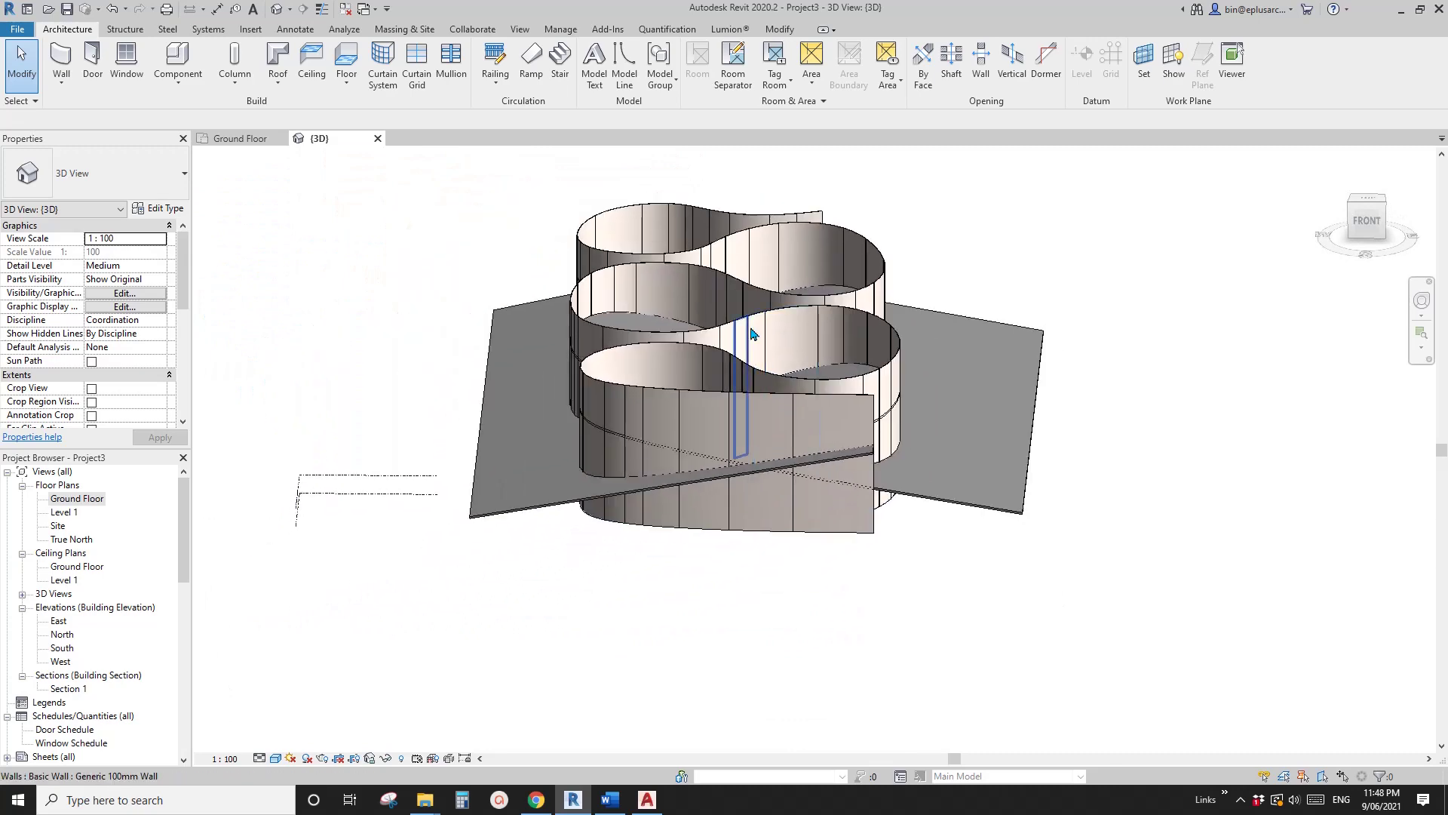
scroll(821, 391, "down", 2)
scroll(828, 344, "up", 3)
middle_click_drag(836, 360, 867, 425, "shift")
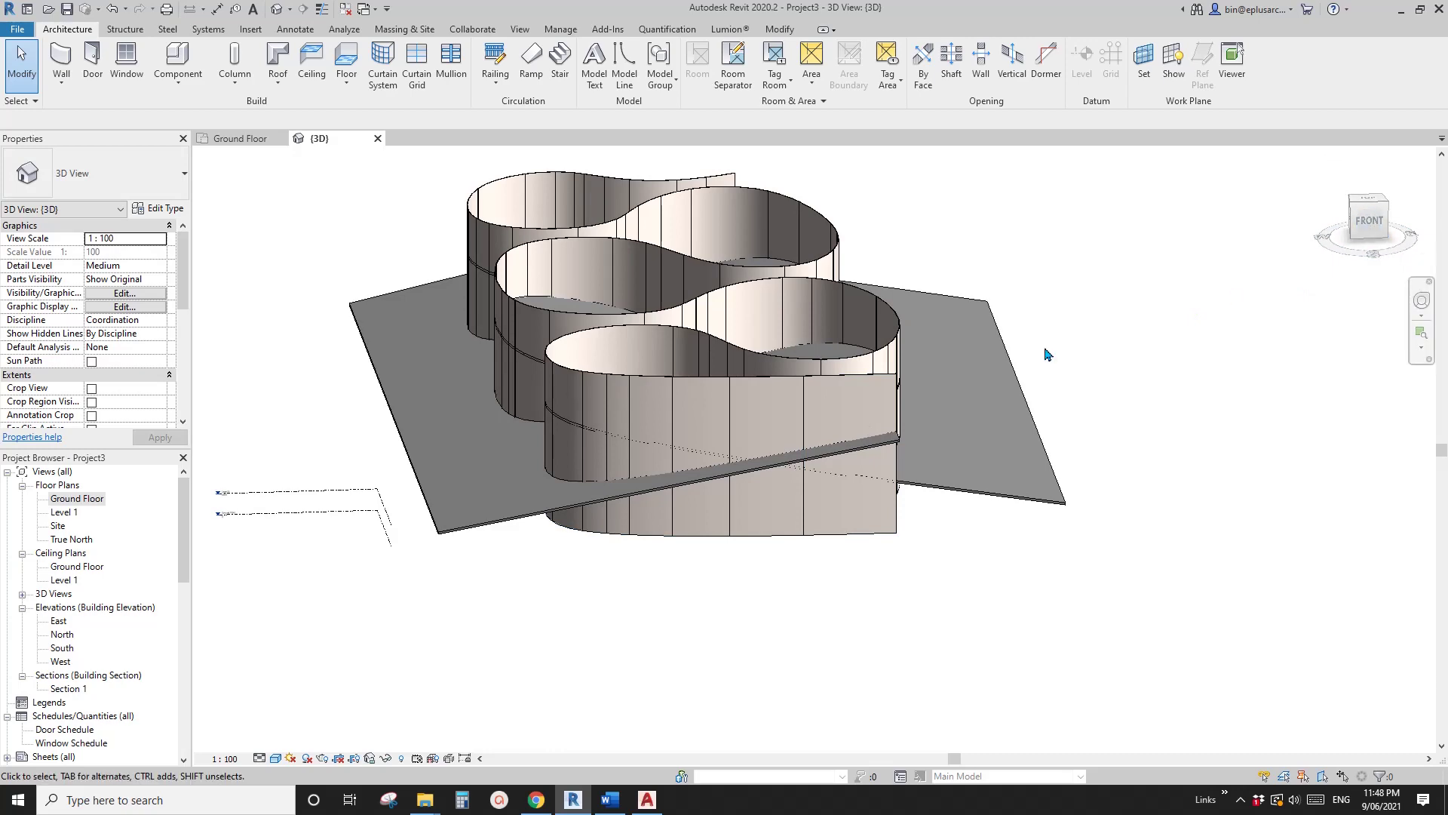
middle_click_drag(1048, 356, 1041, 355, "shift")
Open the South elevation and draw a reference plane along the top of the roof rising toward the east, ending beyond its high edge
left_click(63, 649)
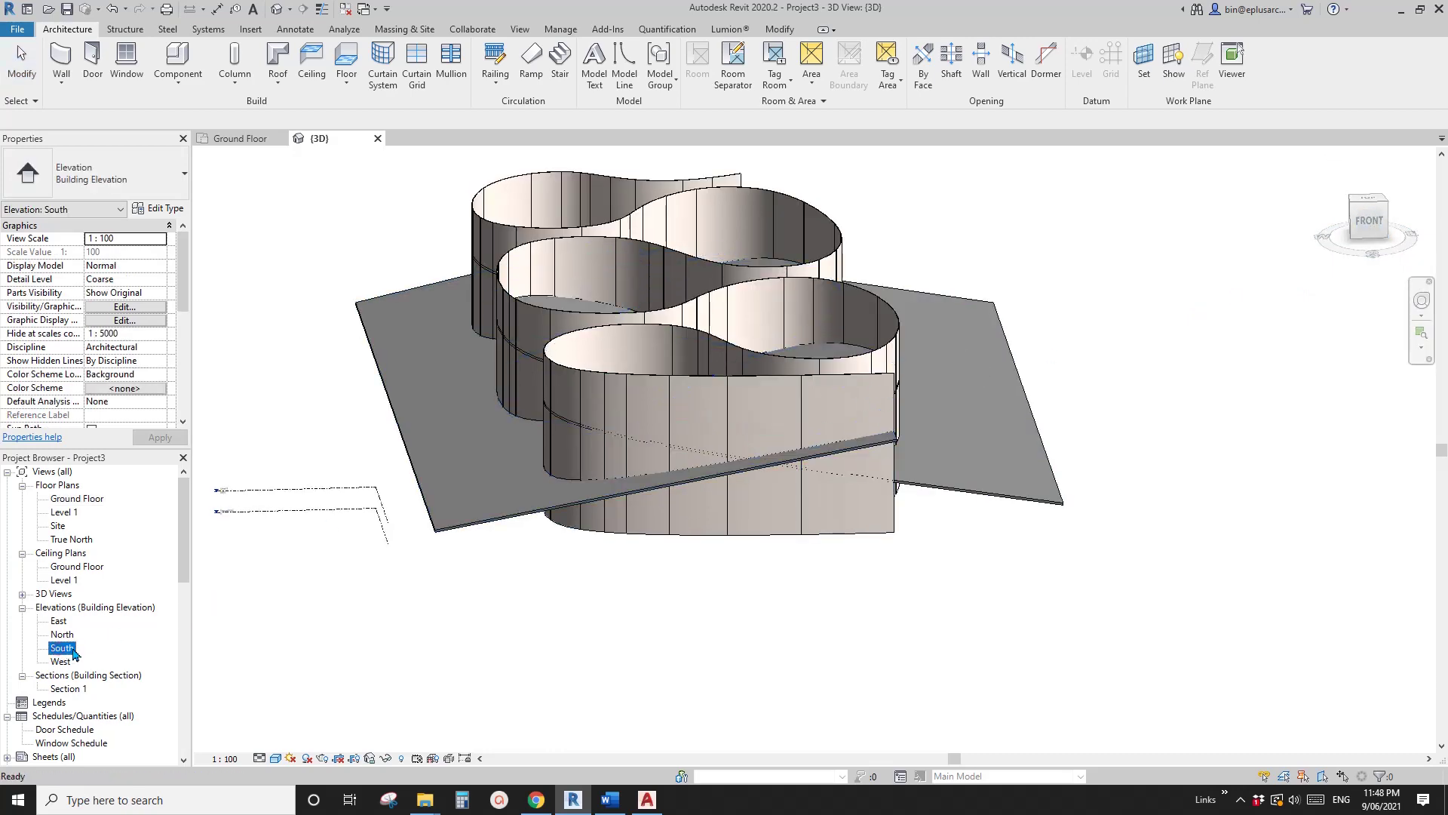
double_click(63, 649)
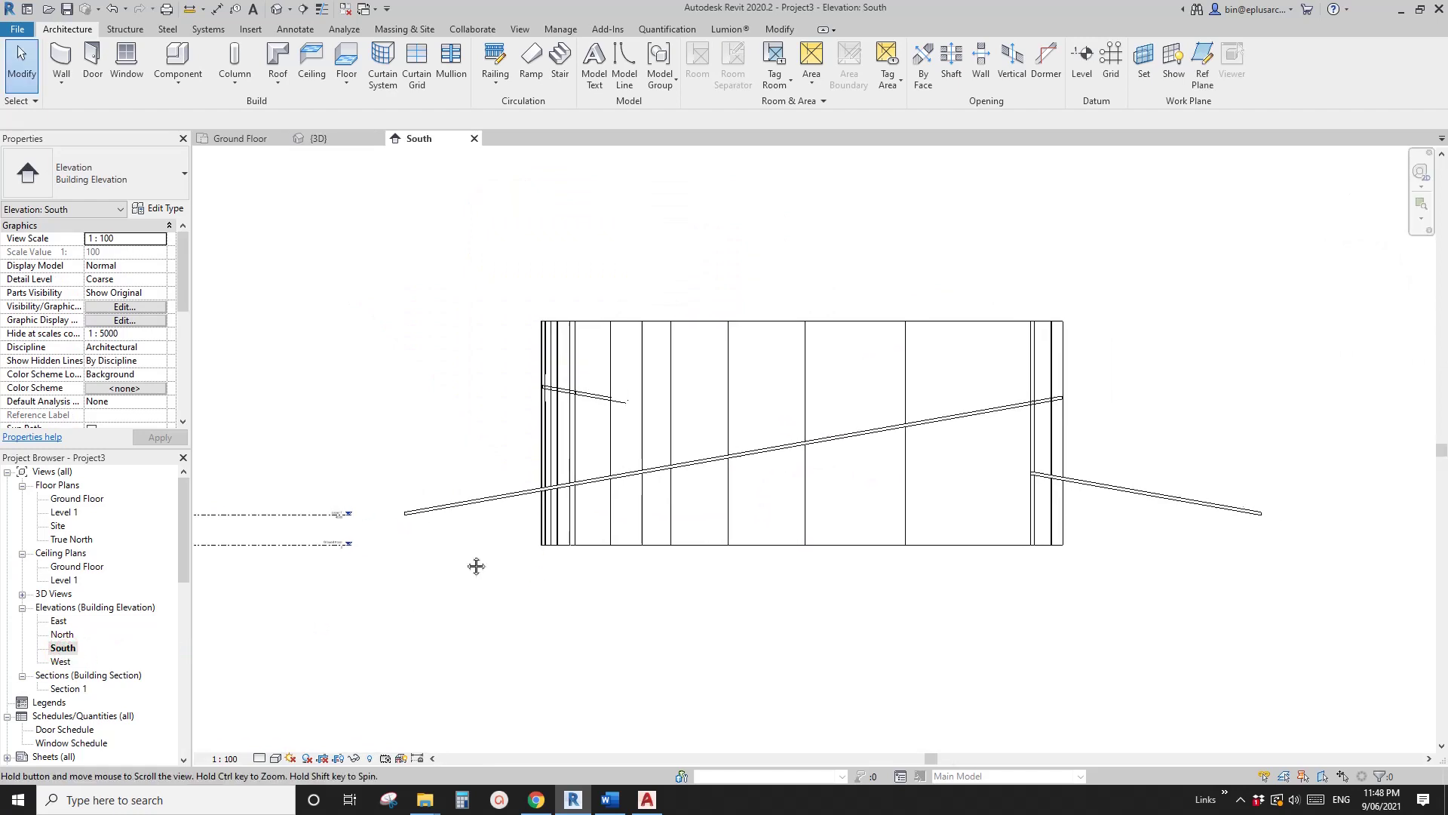
middle_click_drag(693, 473, 633, 474)
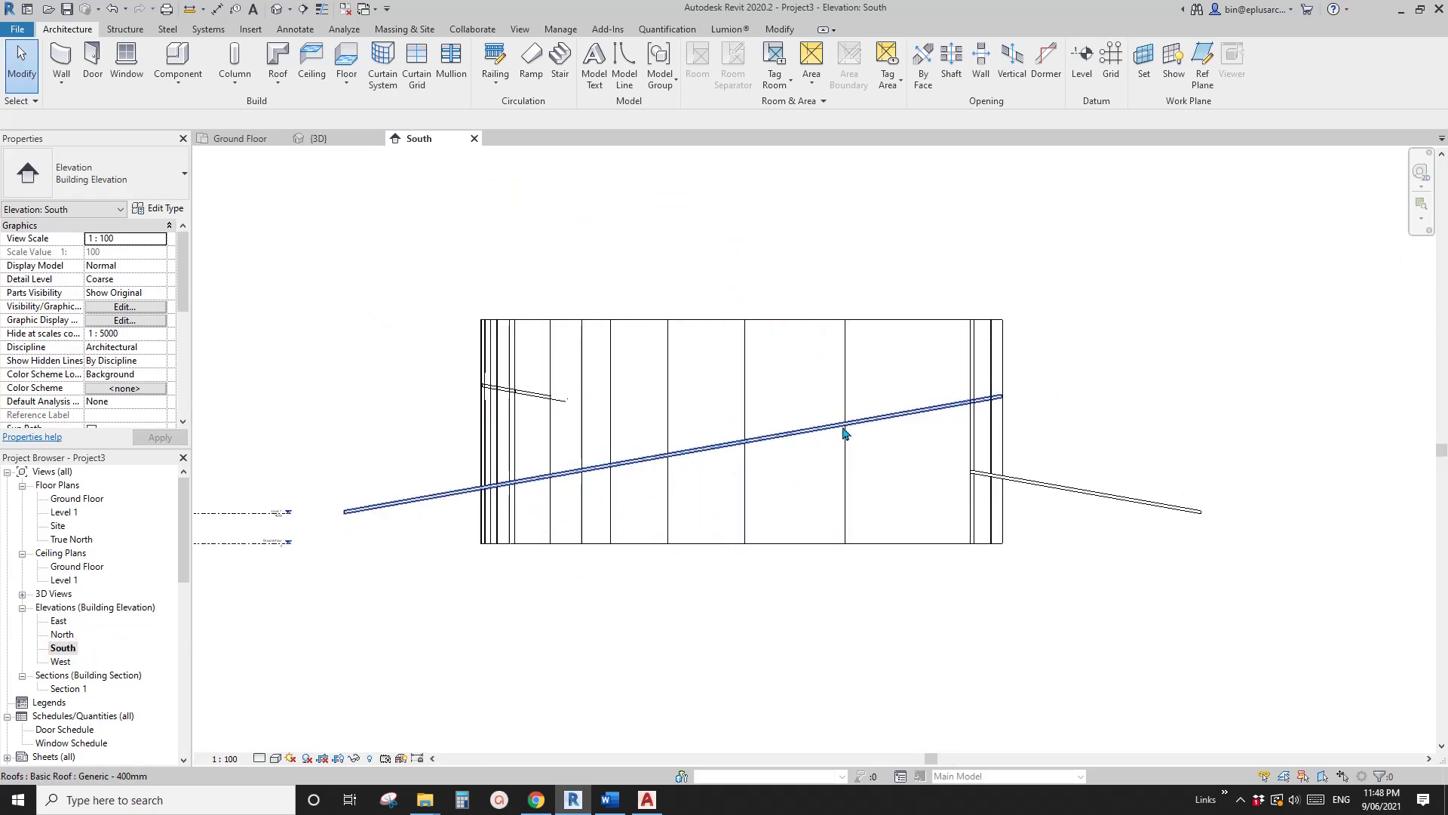
middle_click_drag(533, 504, 459, 478)
key("r")
key("p")
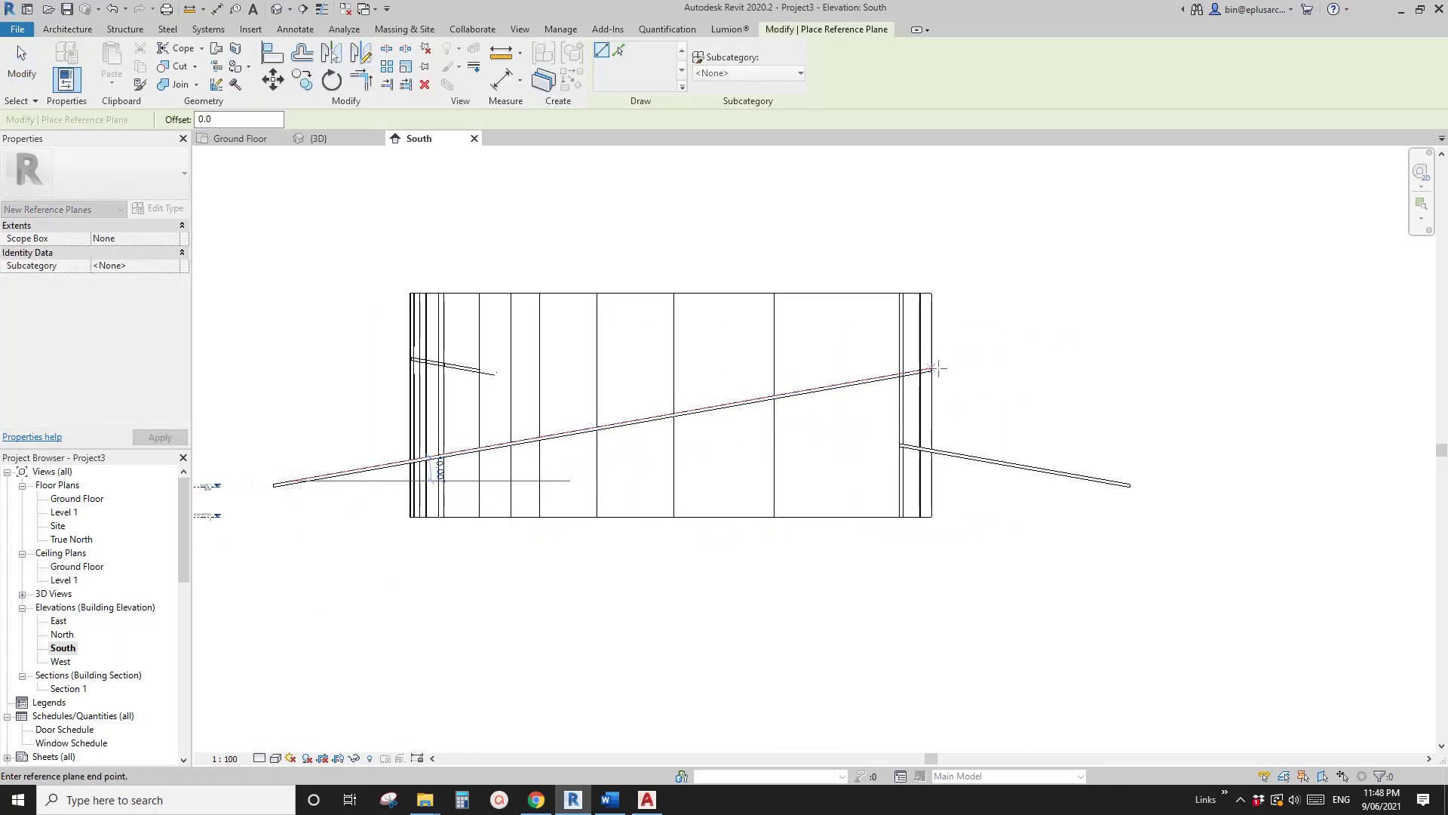
left_click(1029, 350)
key("Escape")
Extend the reference plane's low end slightly past the roof's low western edge
left_click(965, 364)
middle_click_drag(805, 401, 1011, 376)
left_click_drag(499, 455, 462, 462)
key("Escape")
middle_click_drag(758, 413, 698, 417)
key("Escape")
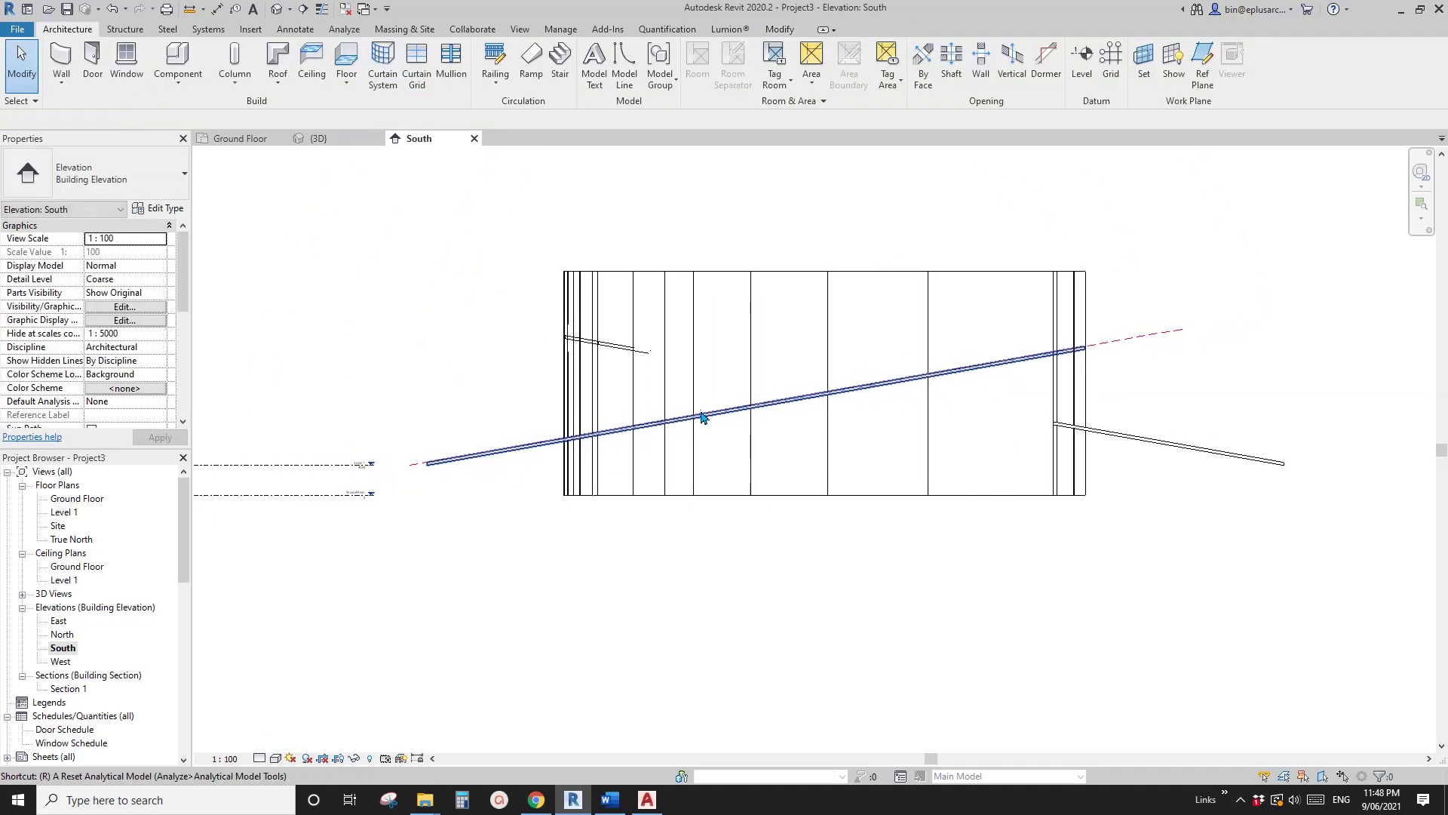
Draw a second reference plane along the opposing roof at 10°, past its high western edge, and extend its low end beyond the eastern edge
key("r")
key("p")
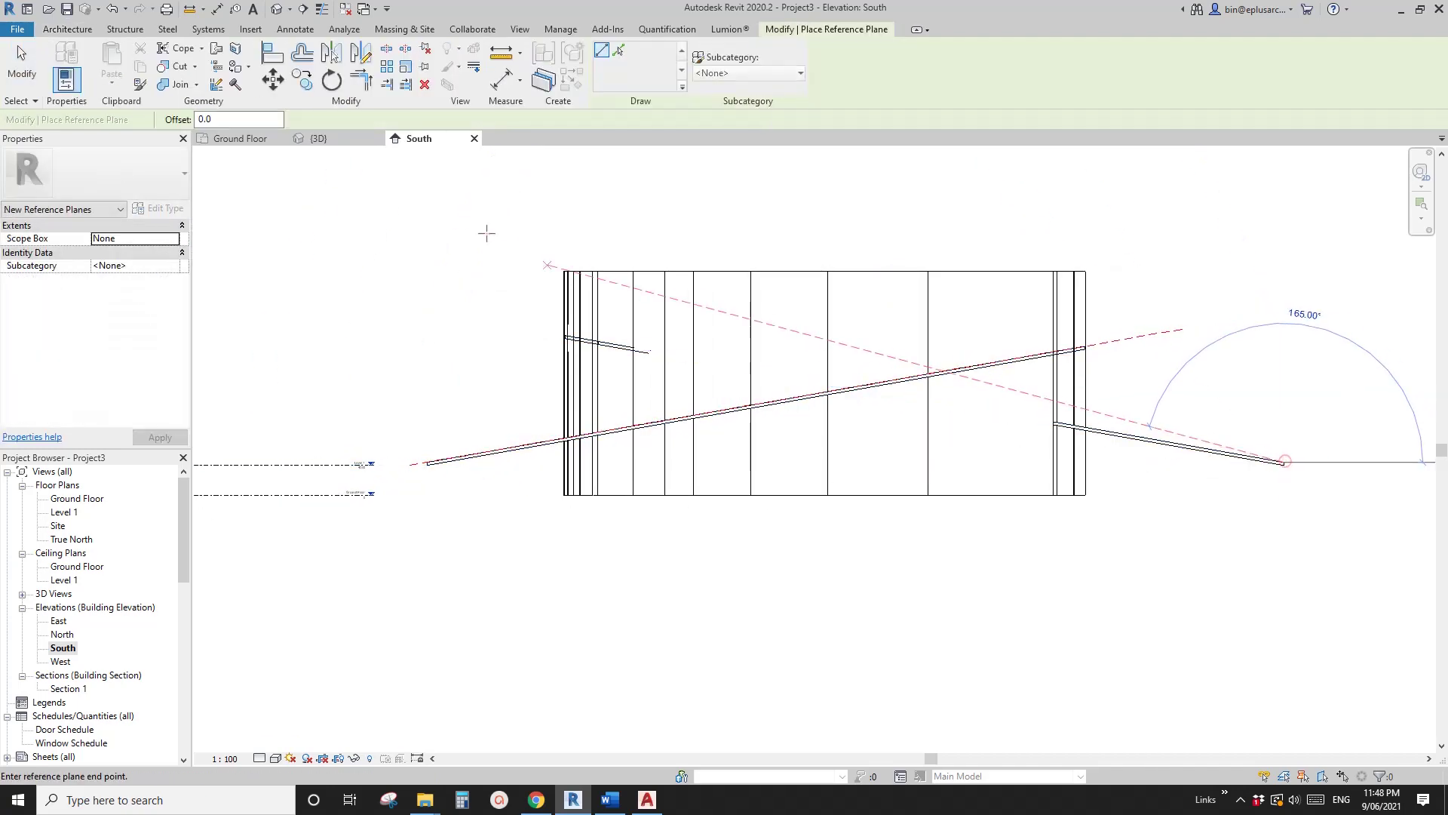
left_click(1284, 461)
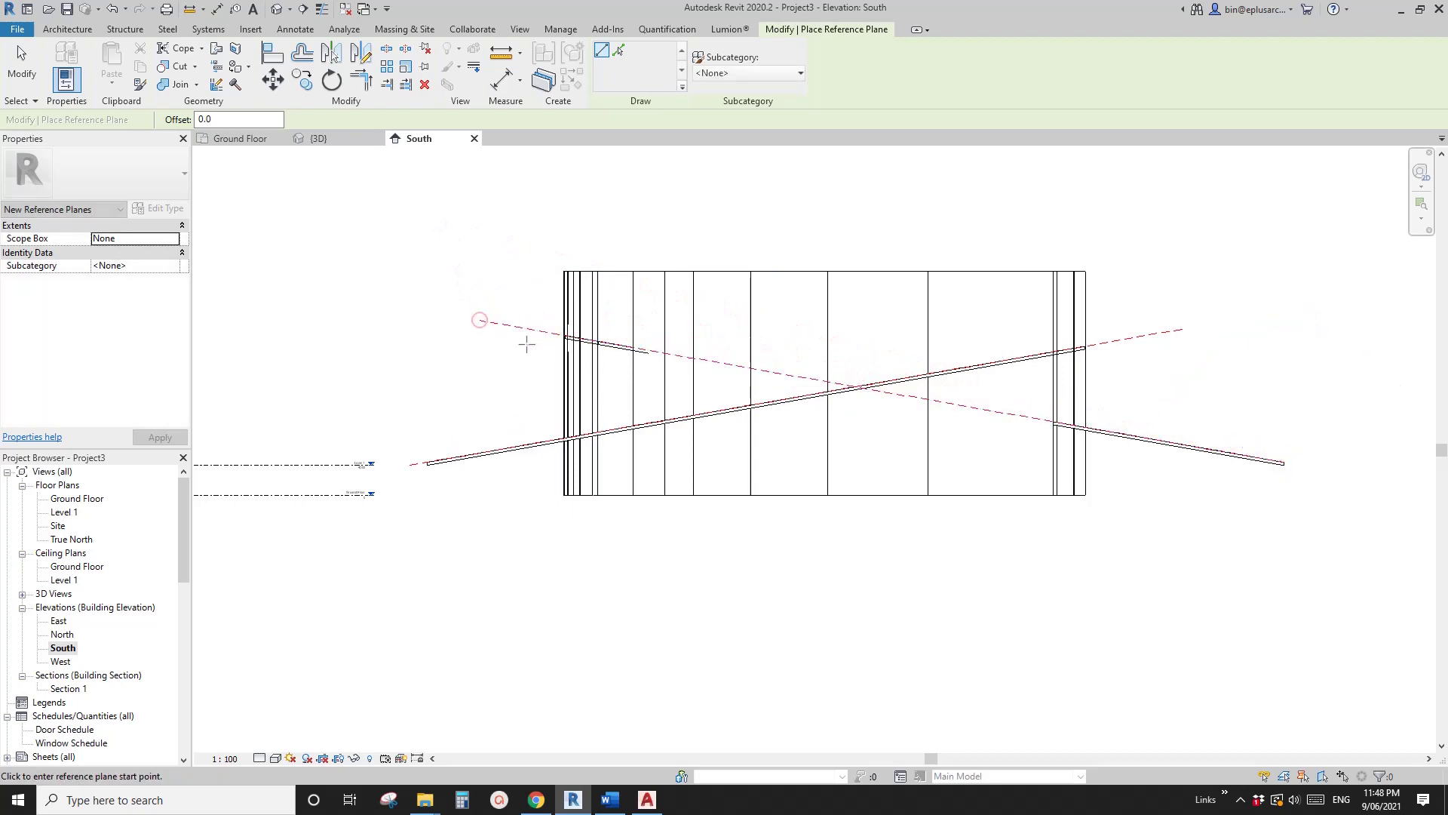
key("Escape")
key("Escape")
middle_click_drag(632, 367, 504, 344)
left_click_drag(1161, 446, 1177, 447)
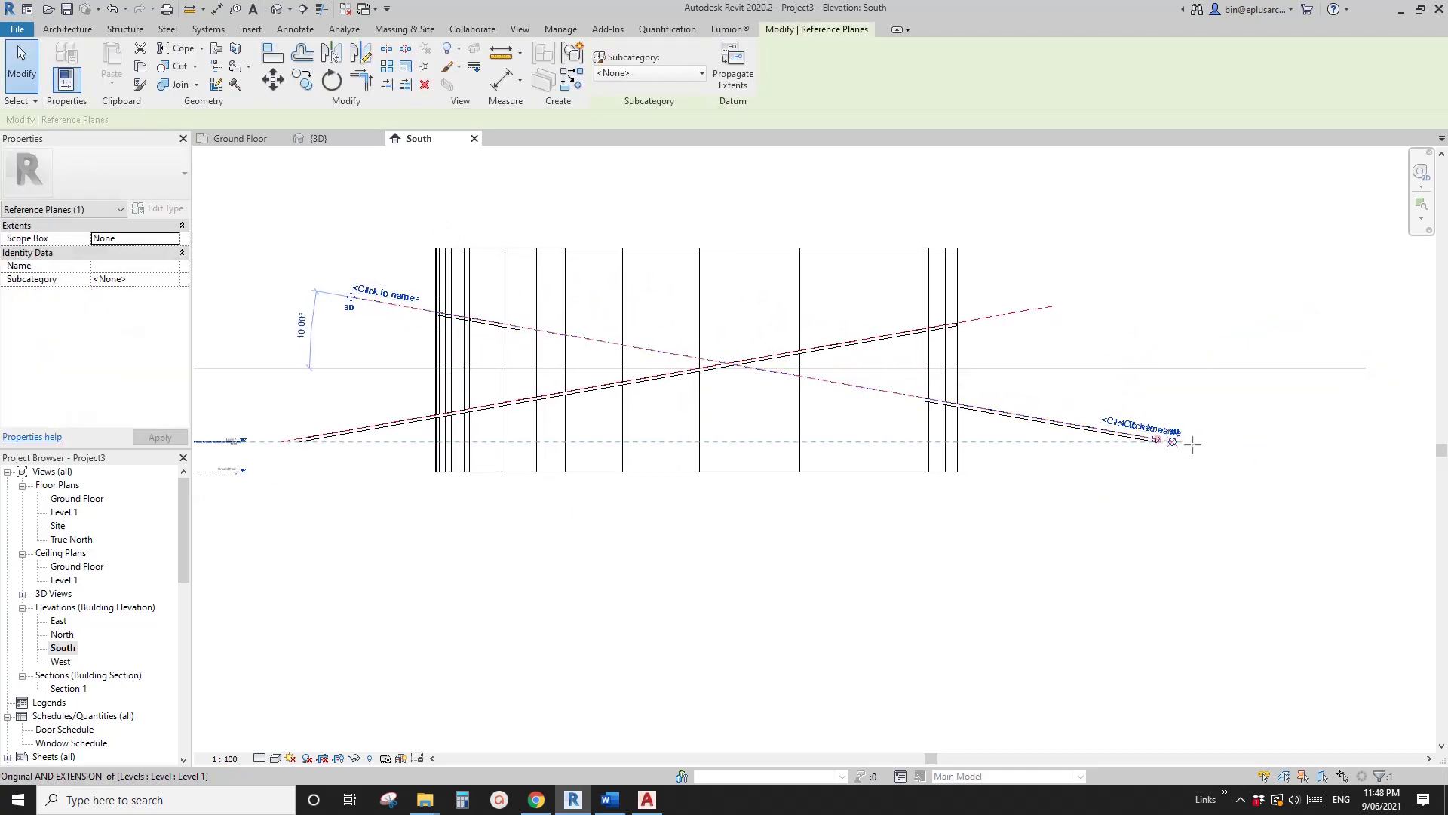
key("Escape")
scroll(954, 403, "down", 1)
middle_click_drag(858, 414, 843, 447)
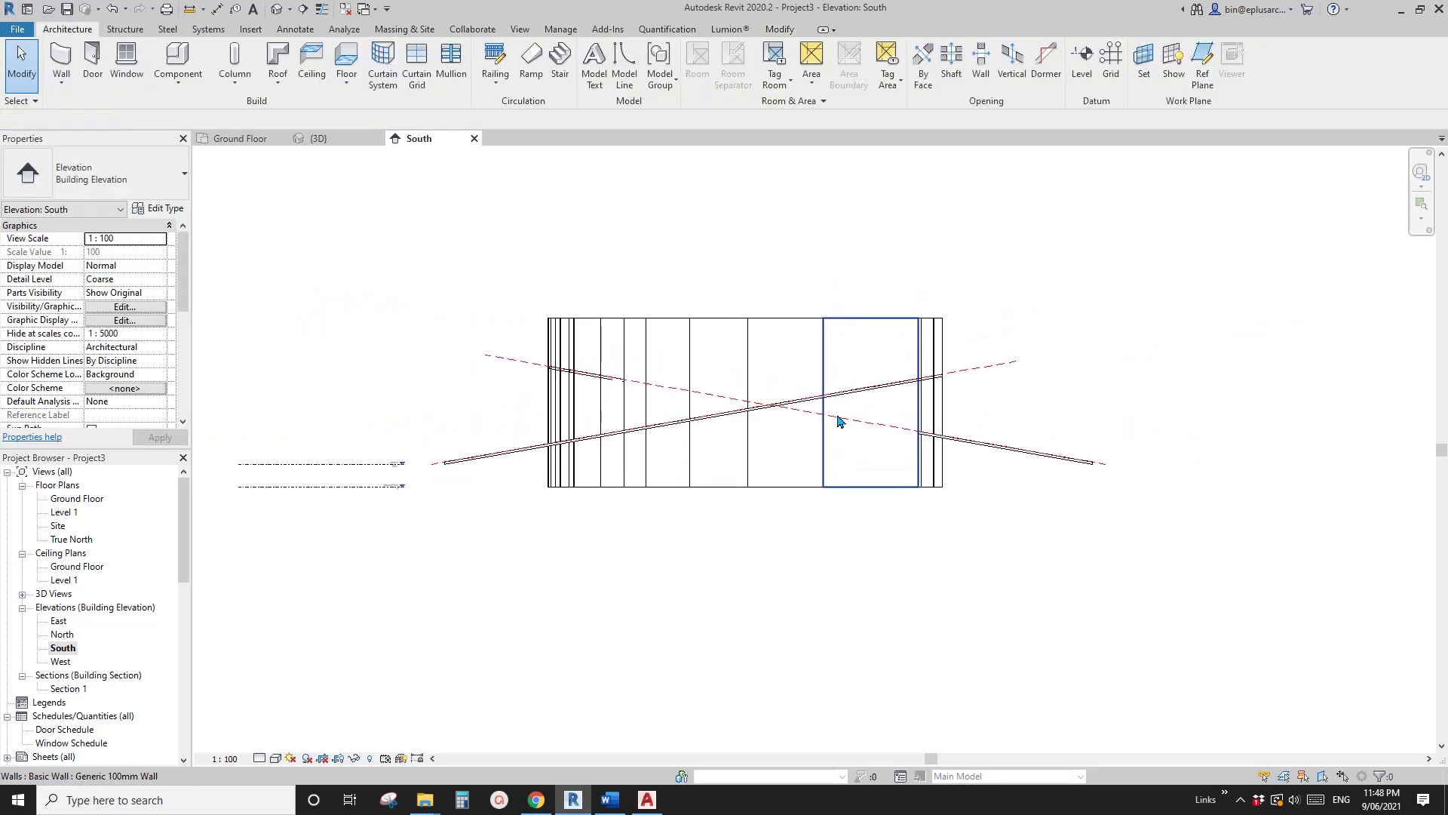
Attach the tops of all walls in the eastern half to the reference plane rising toward the east
scroll(828, 396, "up", 1)
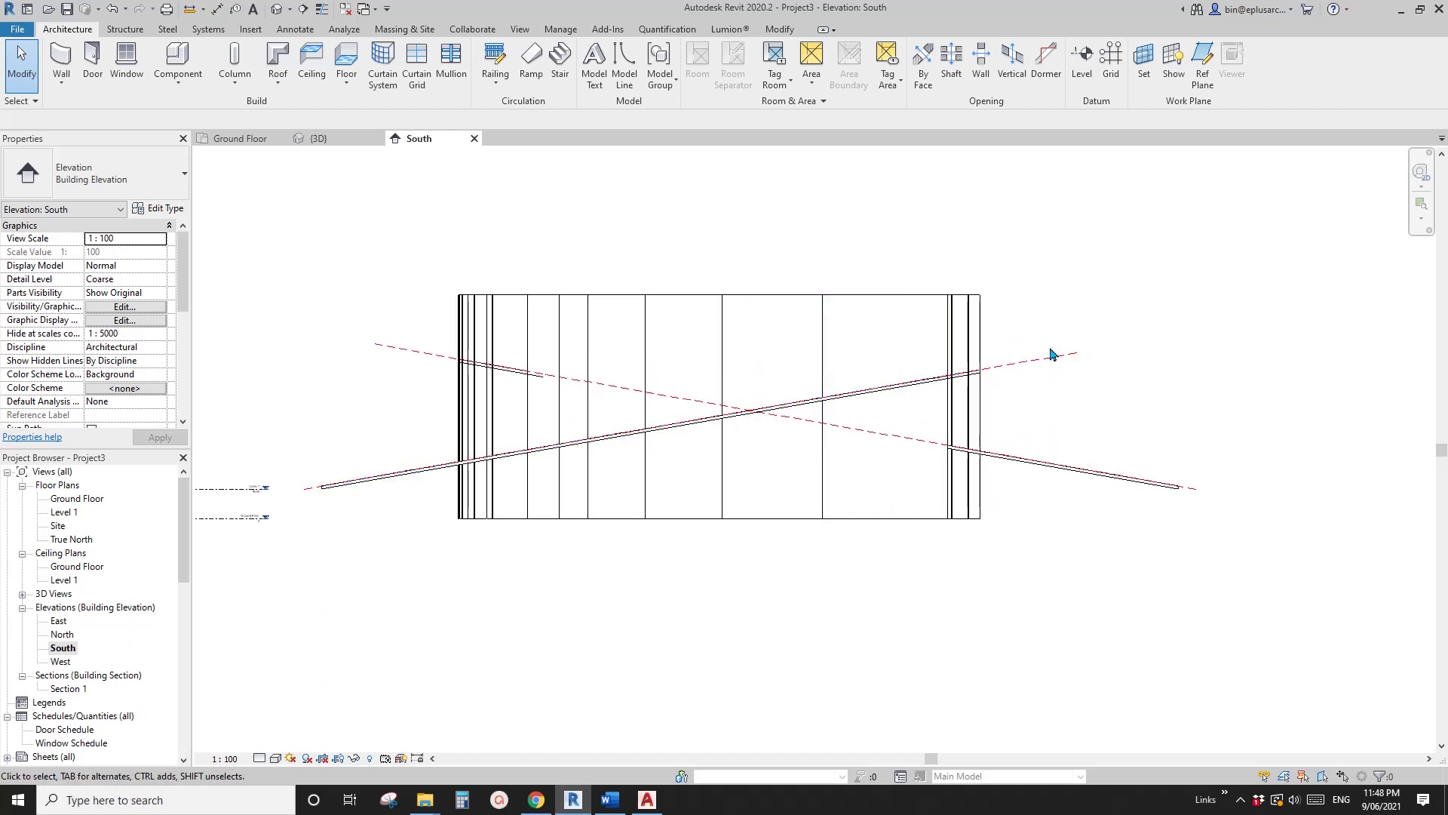
left_click_drag(1039, 240, 804, 317)
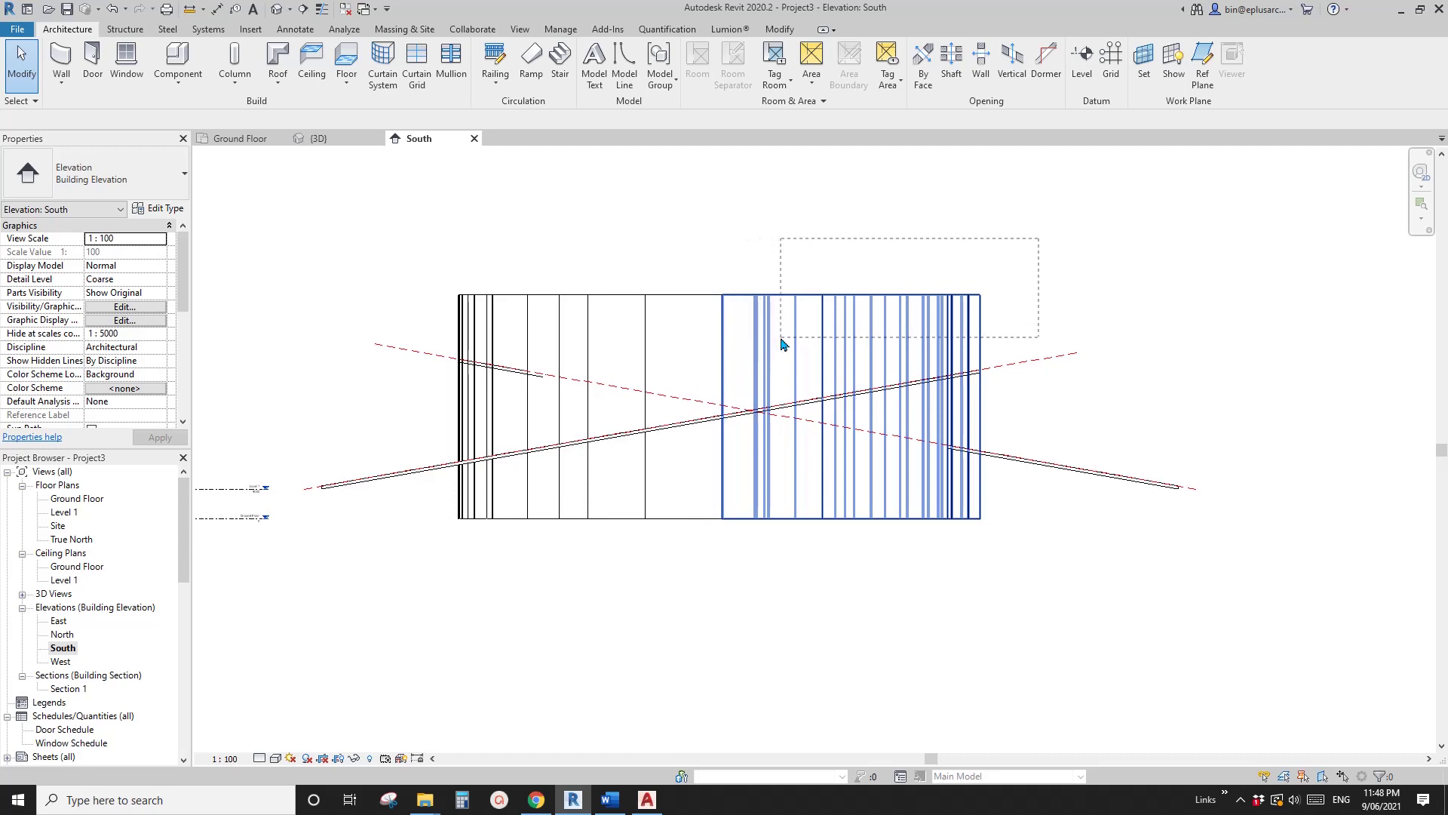
mouse_move(792, 344)
left_mouse_down()
mouse_move(901, 268)
mouse_move(805, 326)
mouse_move(913, 291)
mouse_move(785, 340)
left_mouse_up()
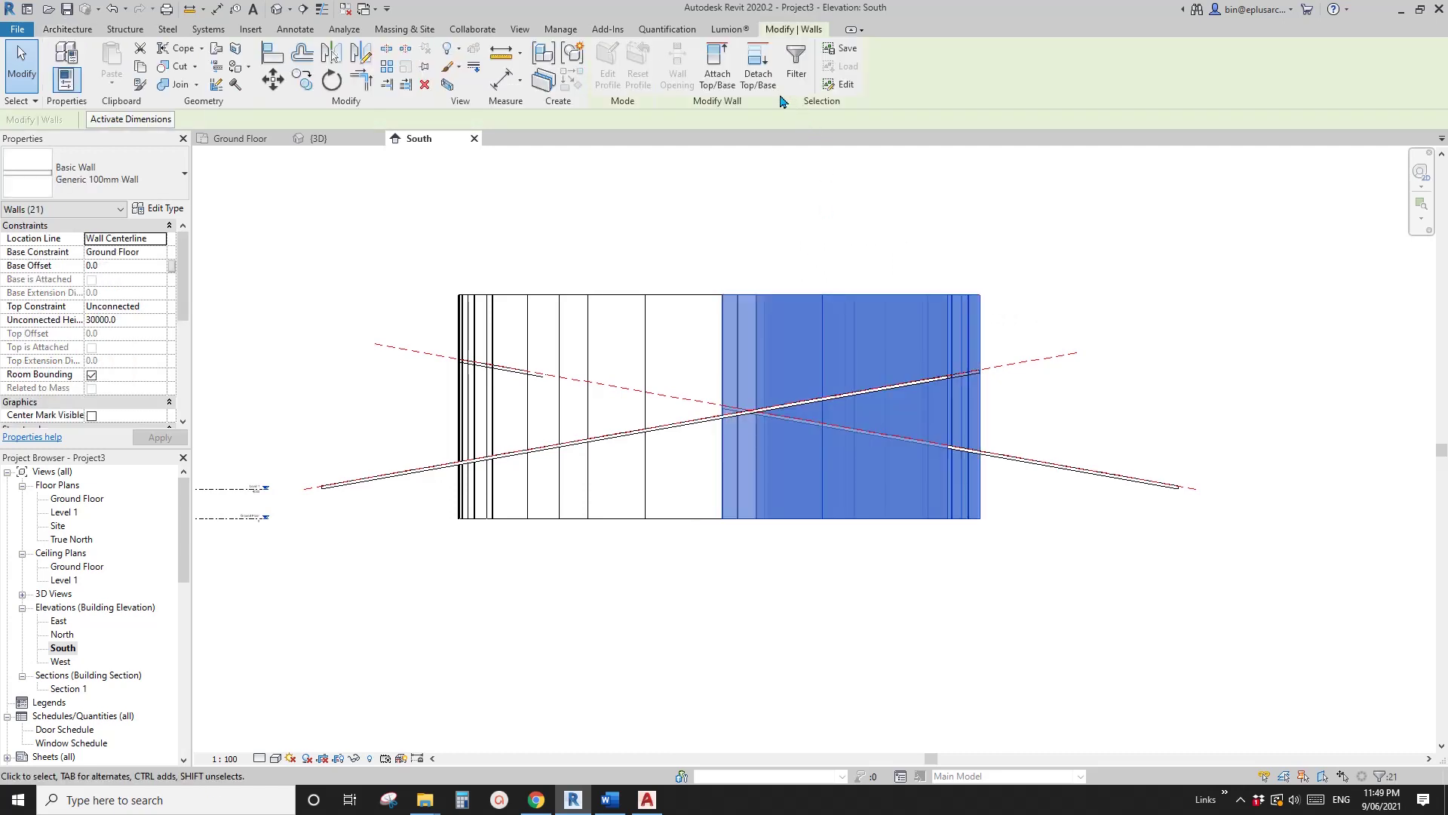
left_click(715, 70)
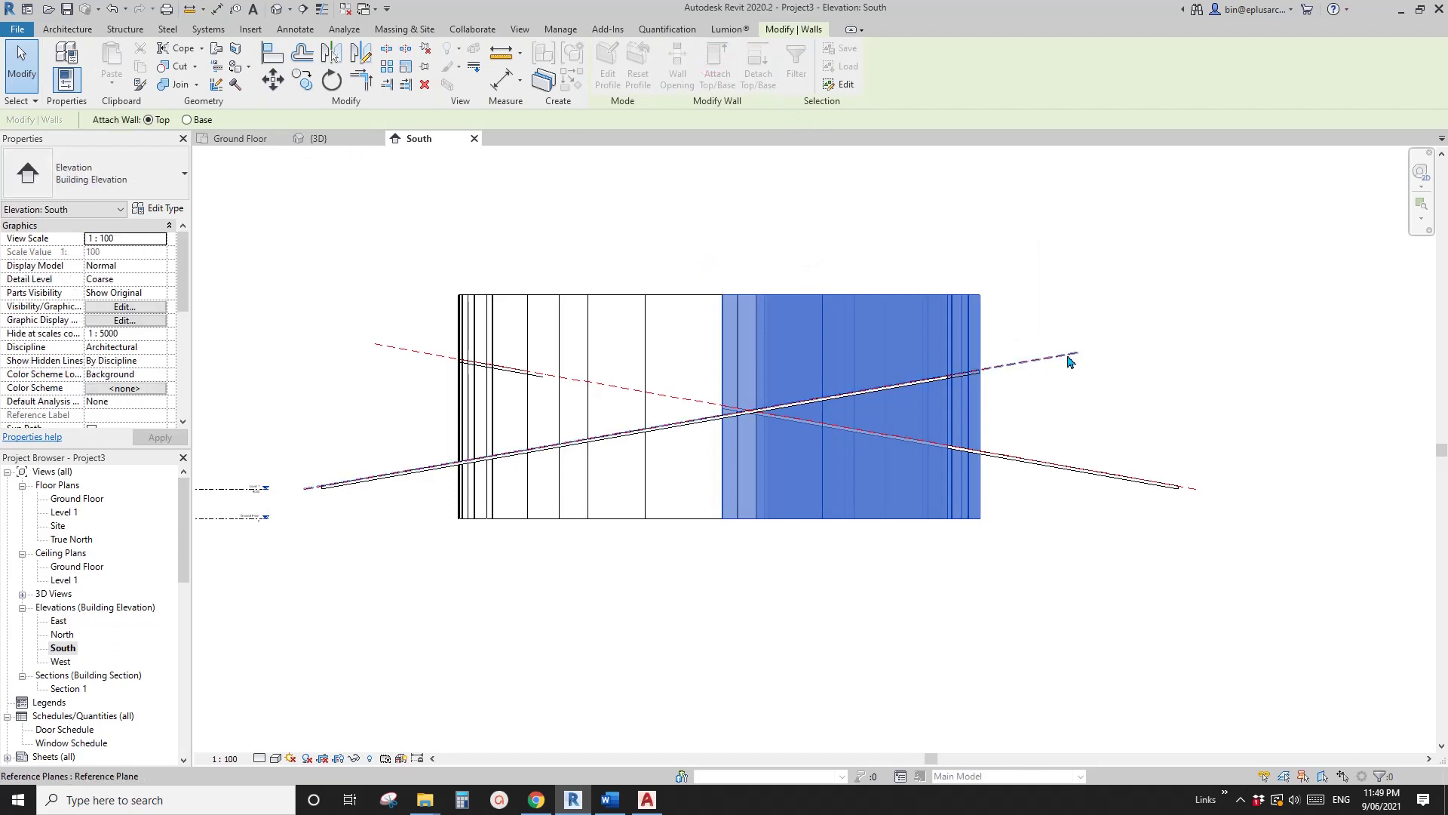
left_click(1110, 419)
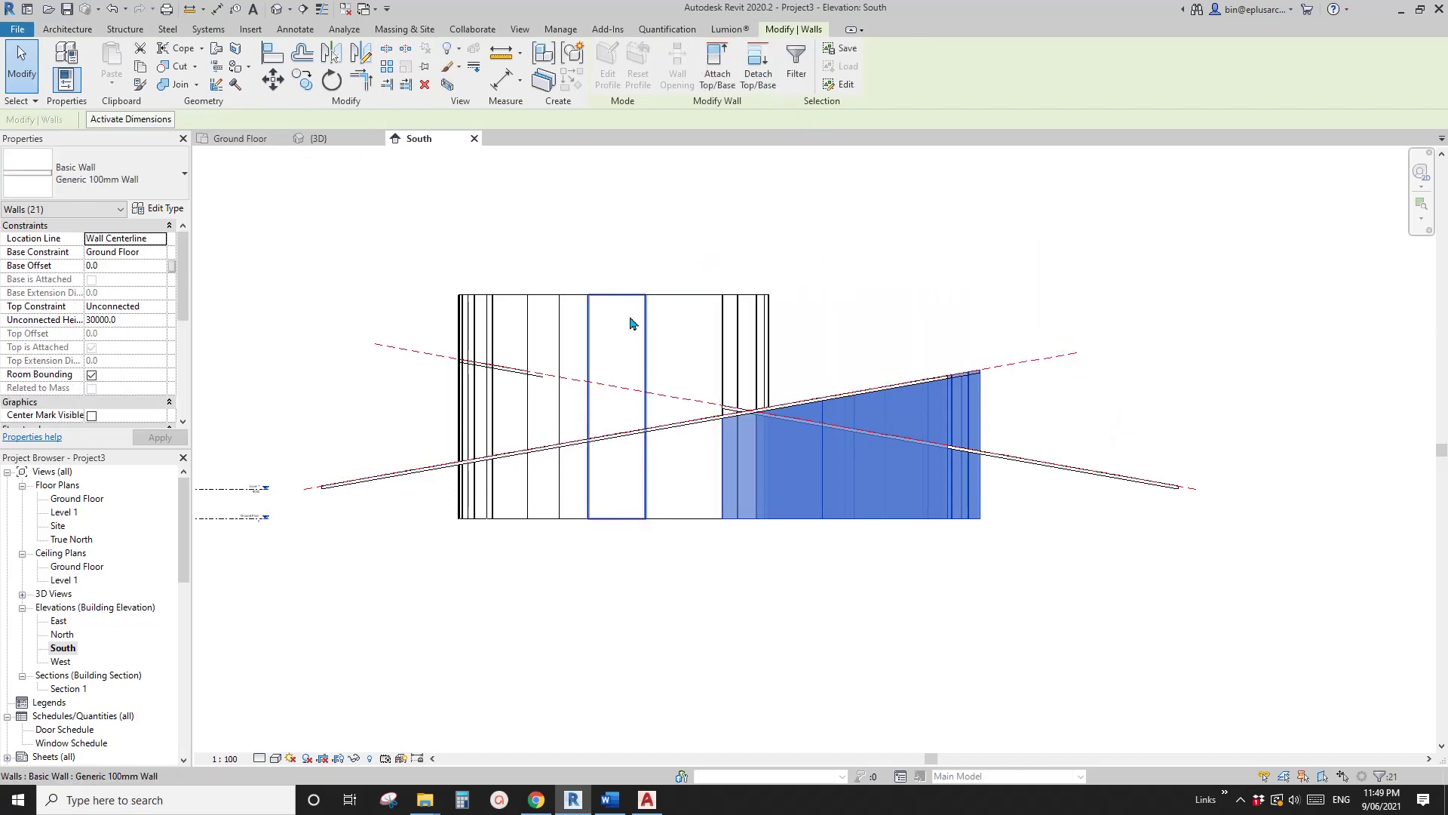
Attach the western walls' tops to the west-rising reference plane and their bases to the east-rising one, unjoining the conflicting elements
left_click_drag(783, 228, 590, 291)
left_click(708, 87)
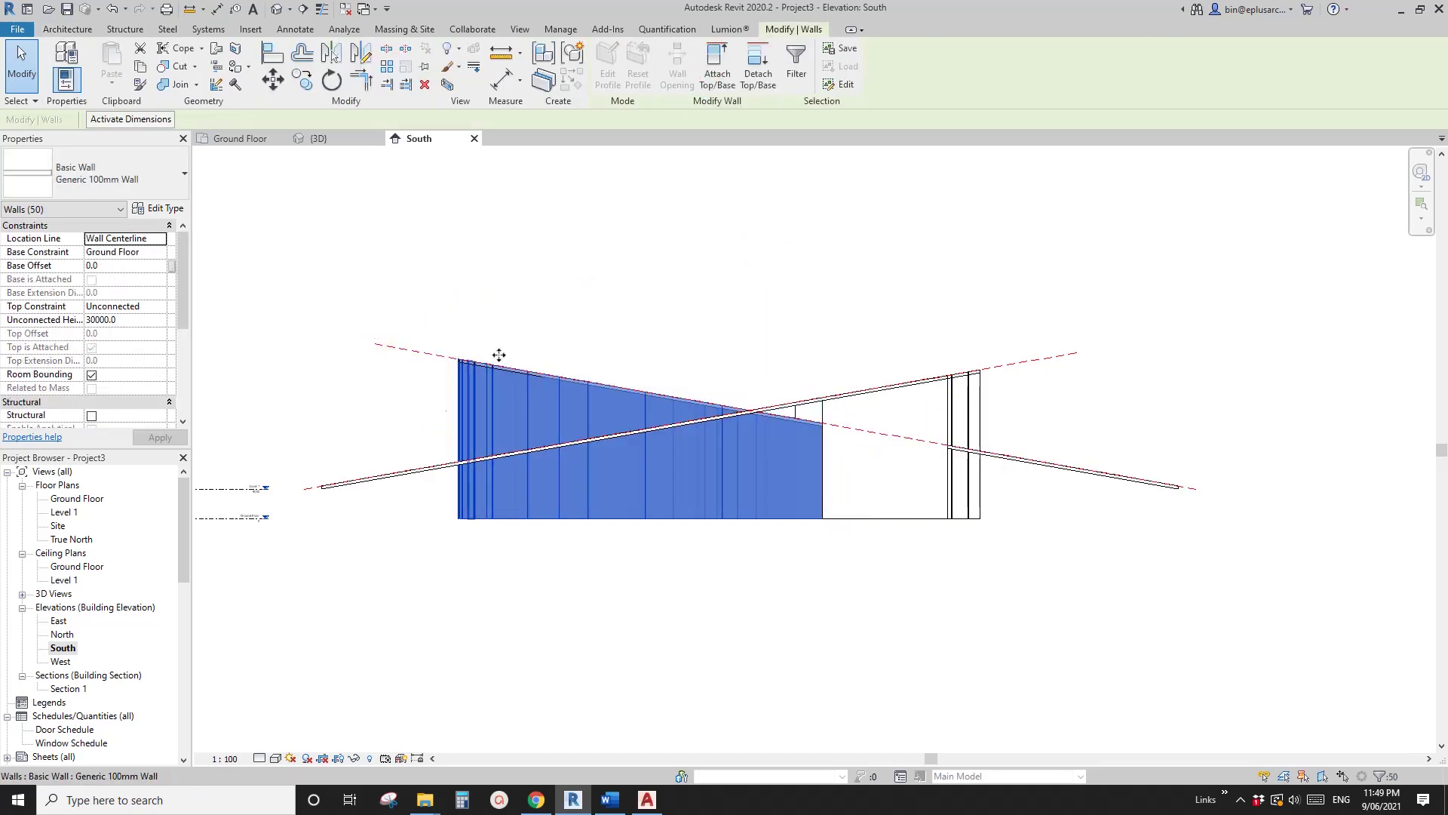
scroll(499, 355, "down", 1)
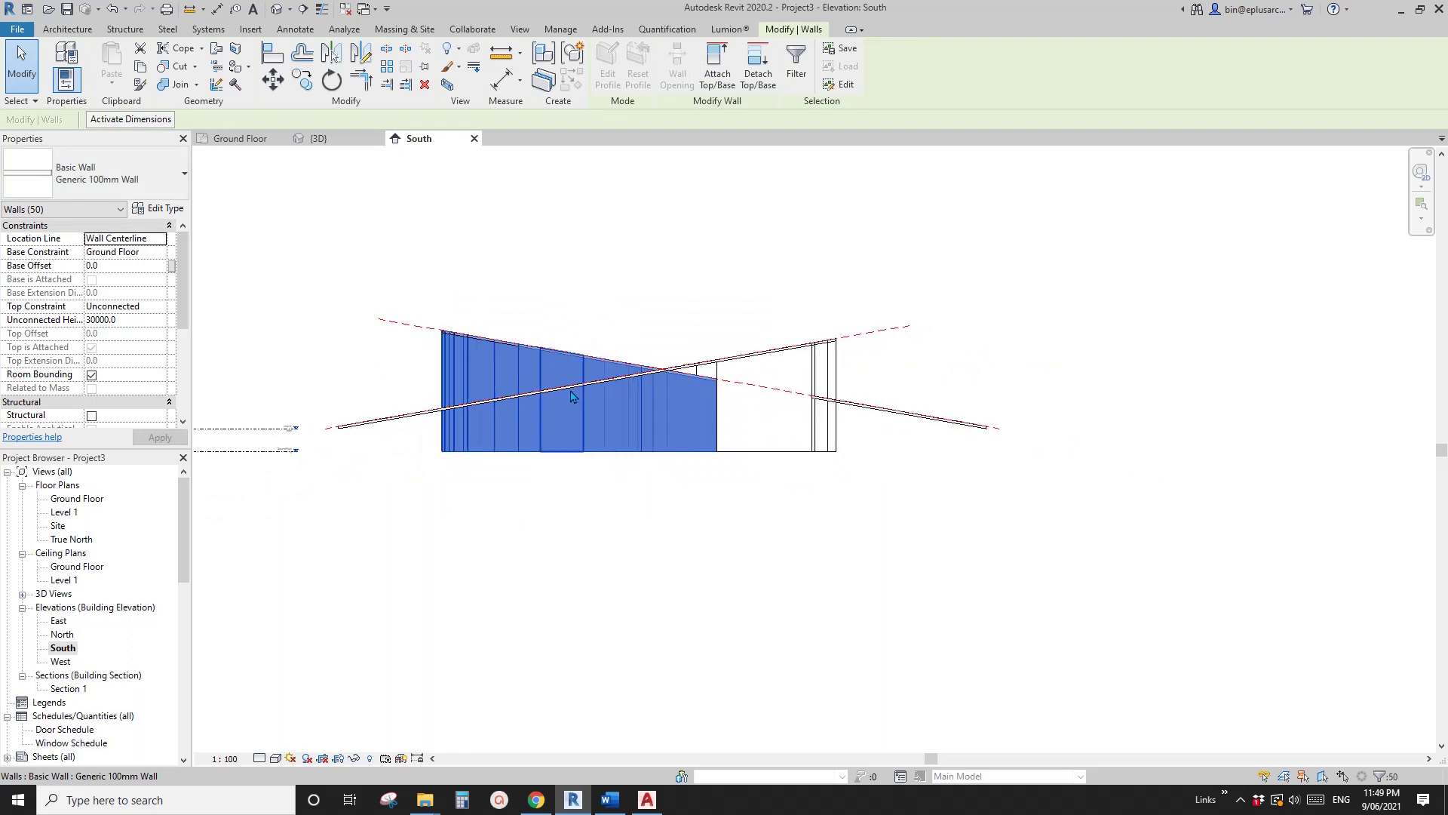
middle_click_drag(604, 273, 601, 273)
left_click(714, 72)
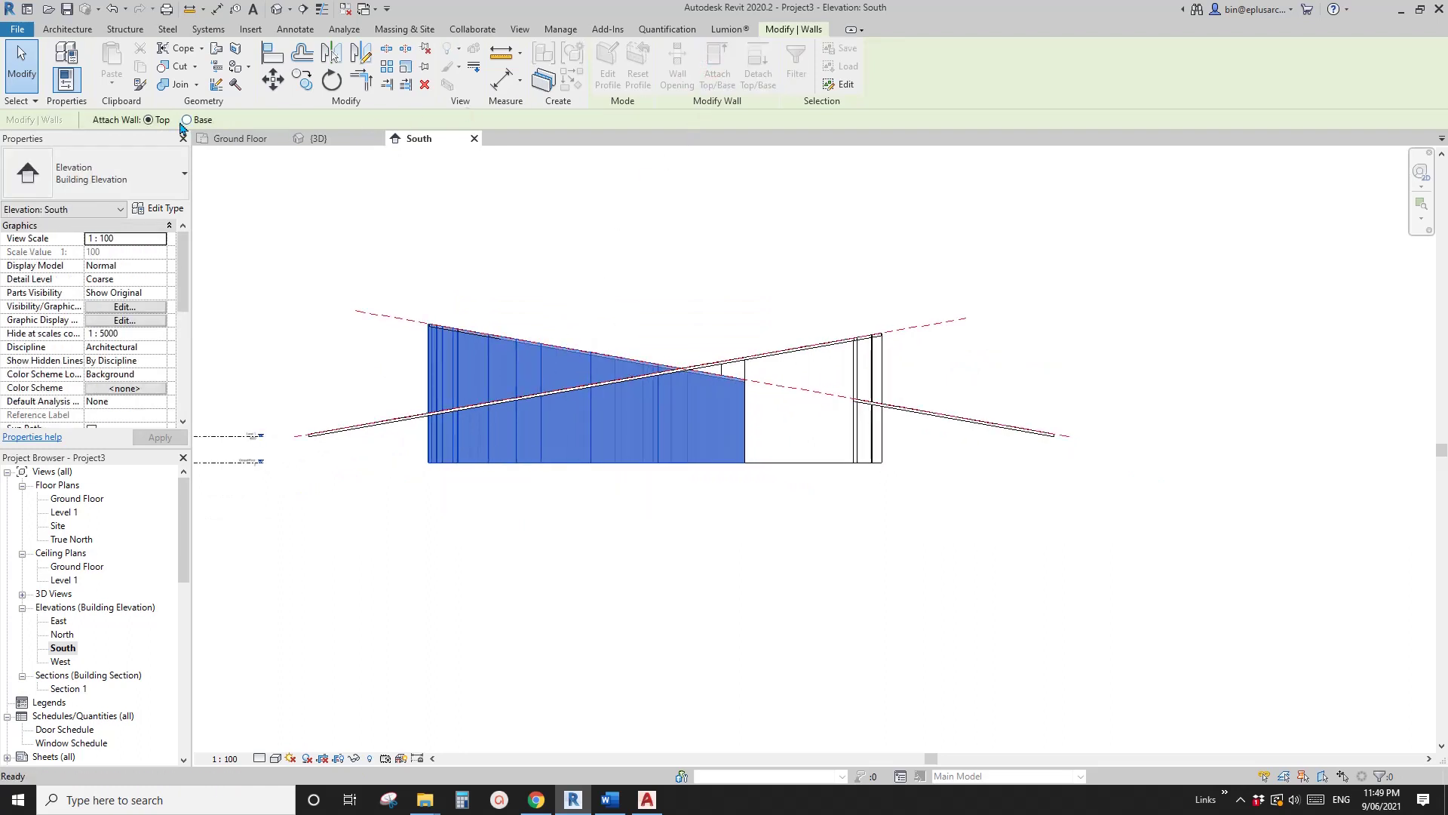
left_click(928, 387)
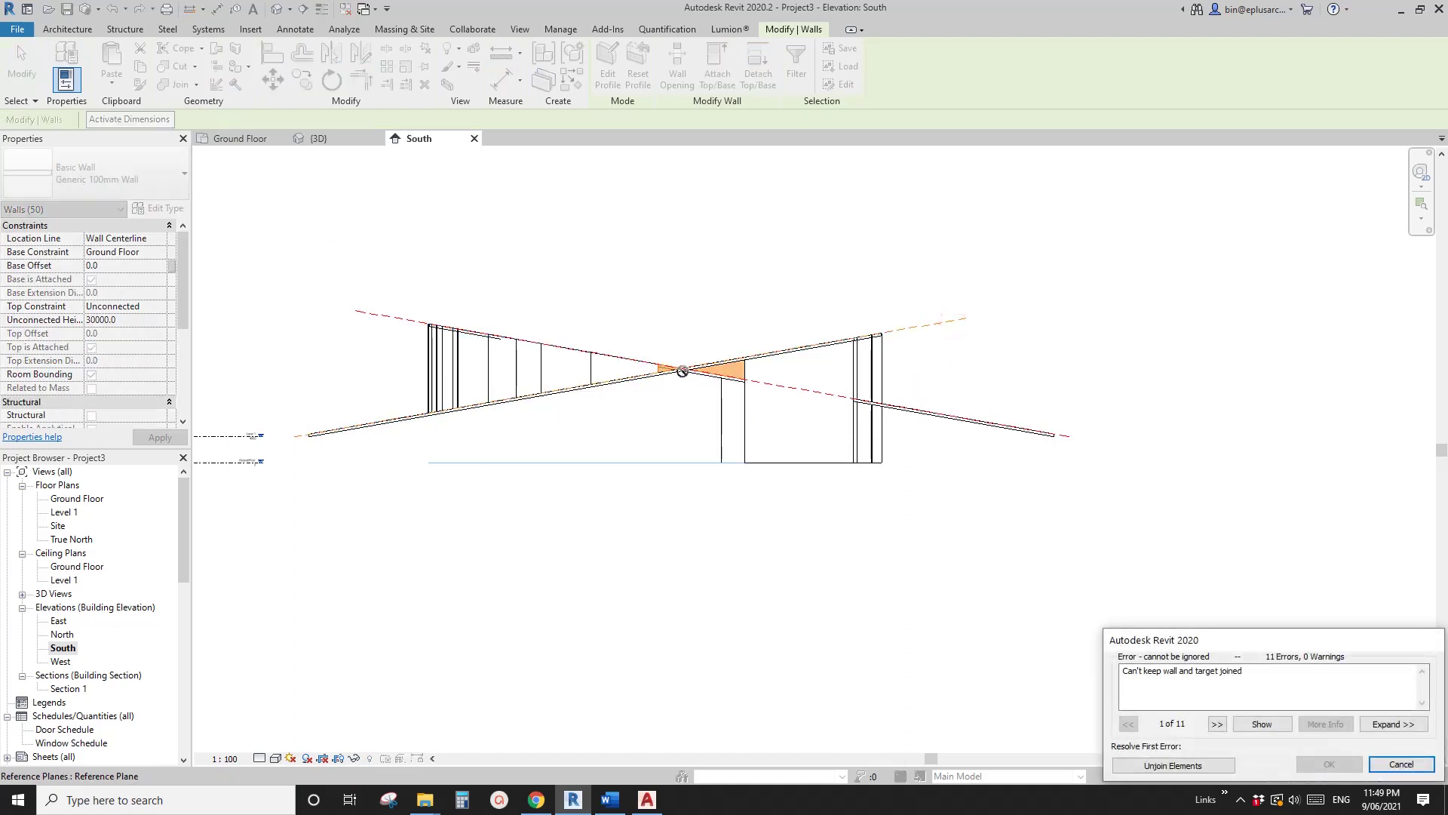
scroll(722, 367, "up", 1)
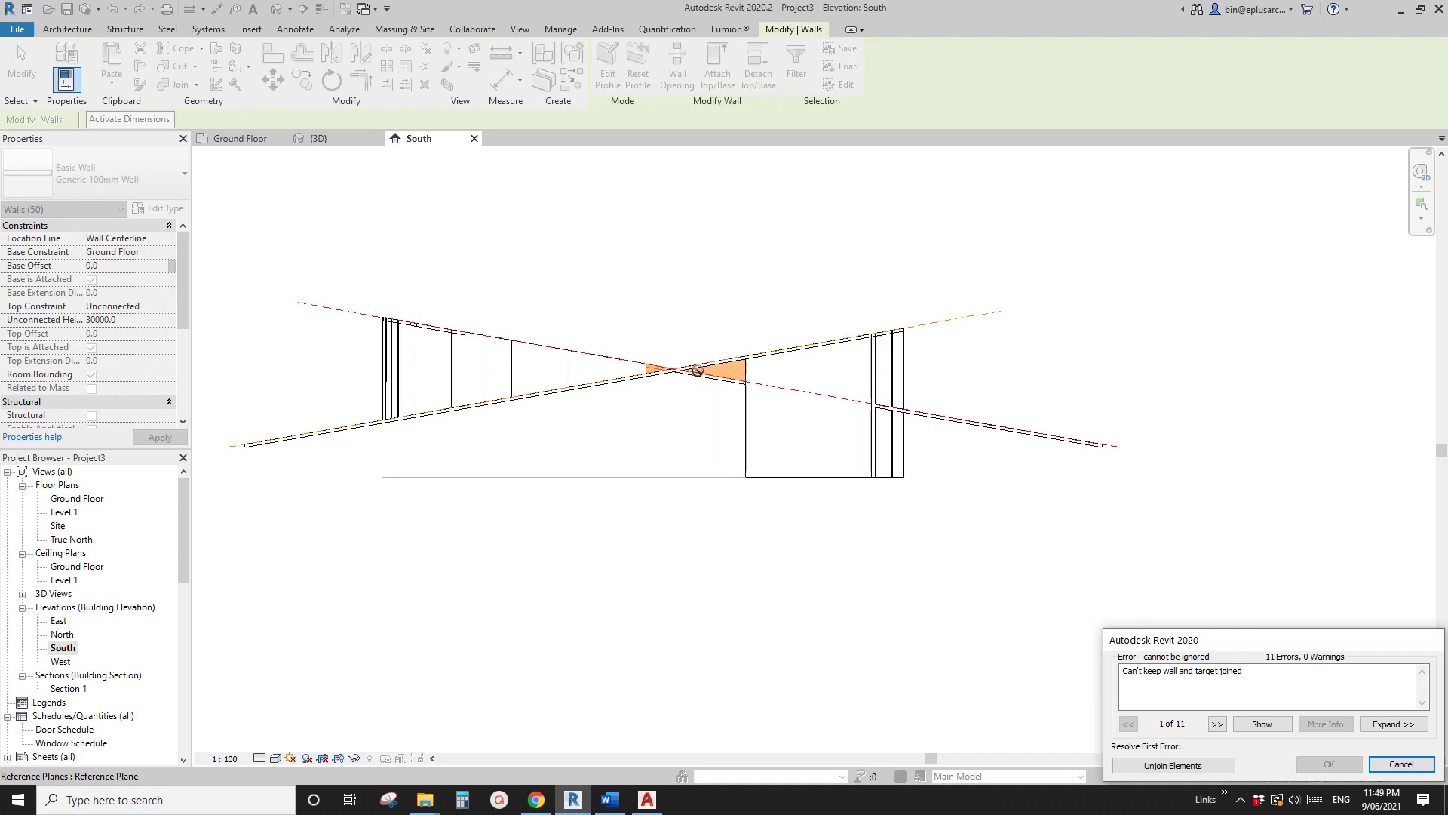
left_click(1195, 768)
scroll(821, 430, "up", 2)
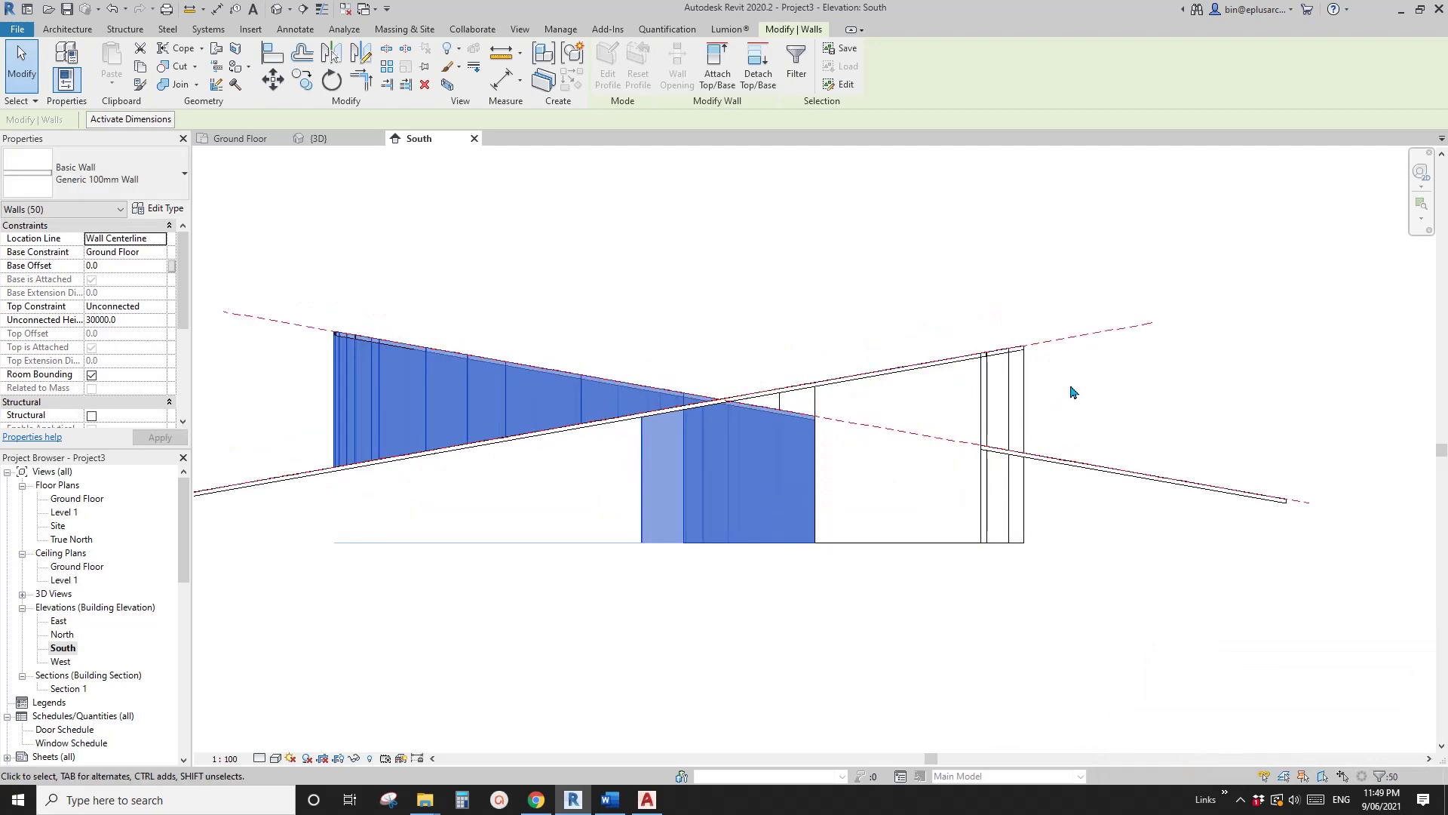
Attach the bases of the walls east of the roof crossing to the reference plane sloping down toward the east
middle_click_drag(959, 404, 914, 395)
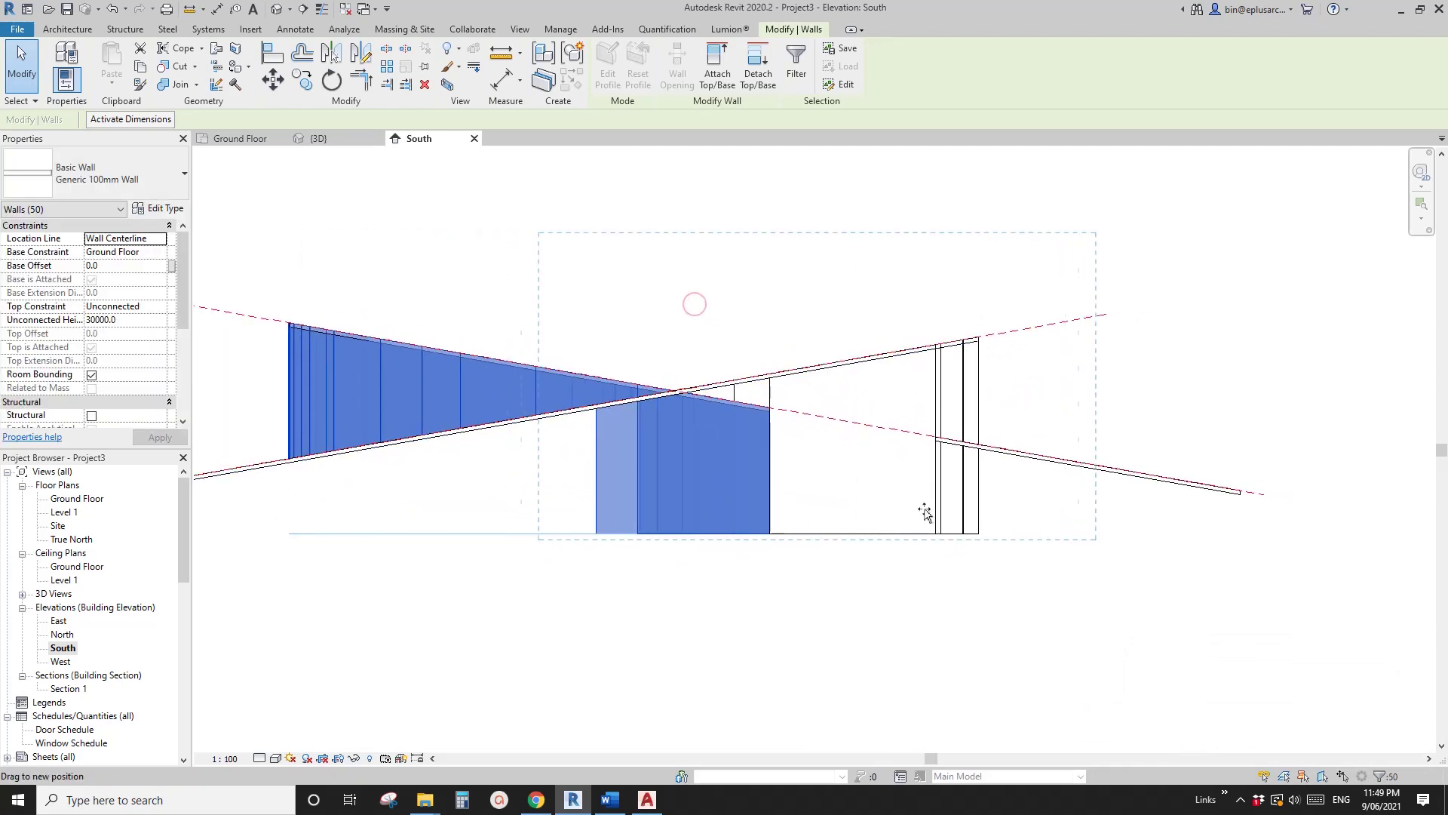
left_click_drag(925, 513, 928, 516)
left_click_drag(693, 252, 776, 331)
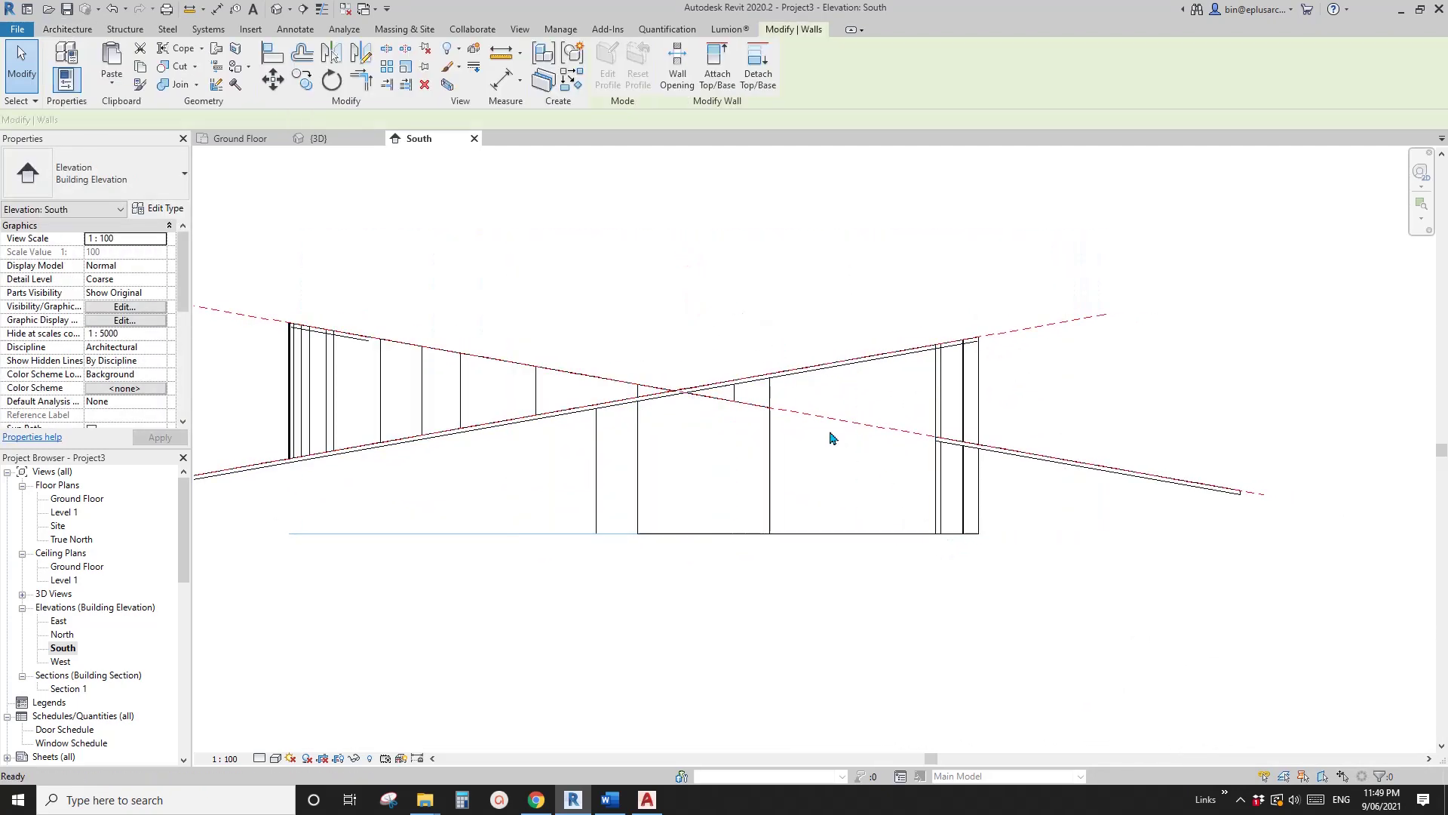
scroll(830, 438, "down", 2)
left_click_drag(771, 380, 930, 617)
left_click(716, 64)
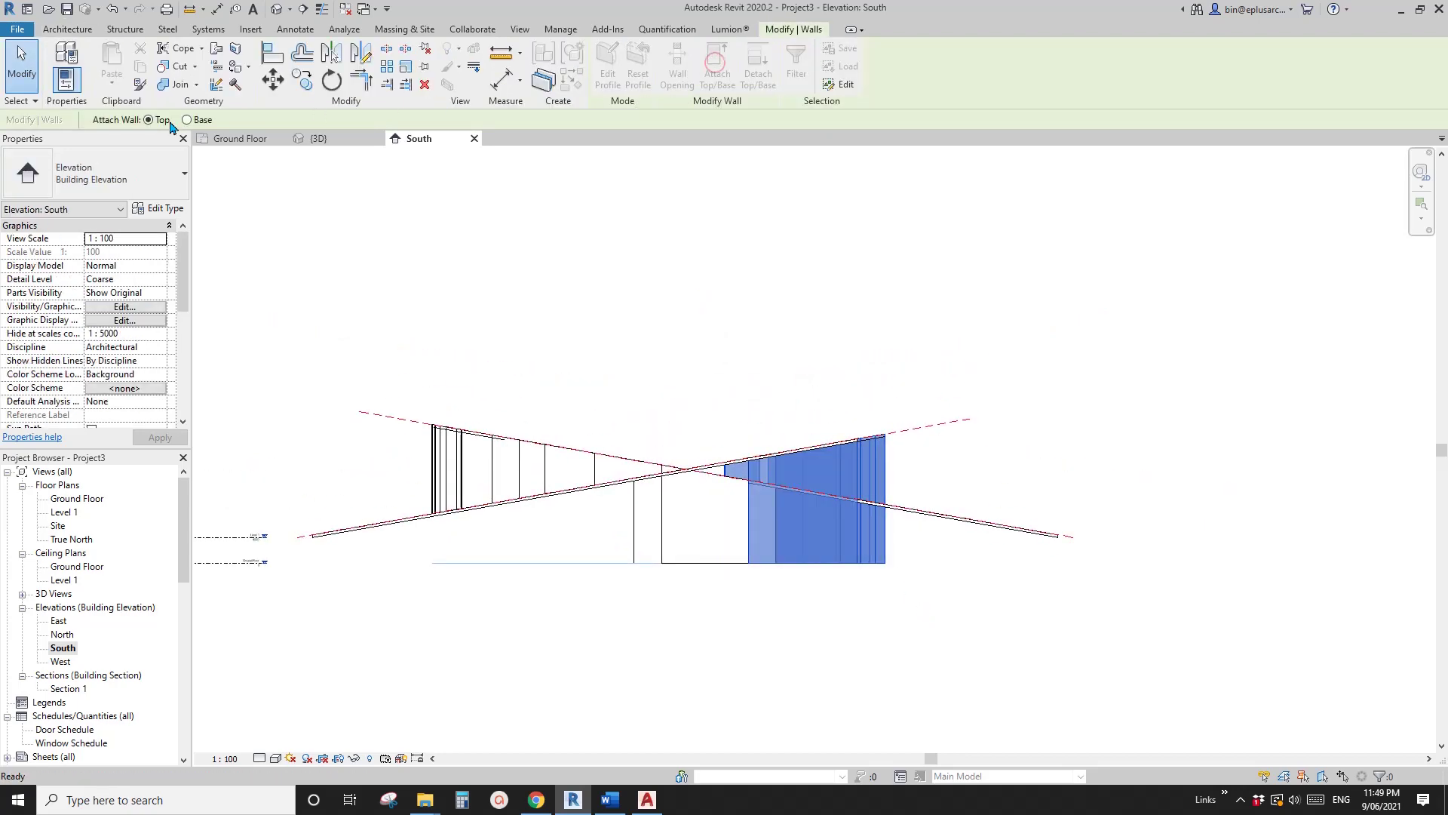
left_click(1075, 540)
middle_click_drag(862, 505, 934, 474)
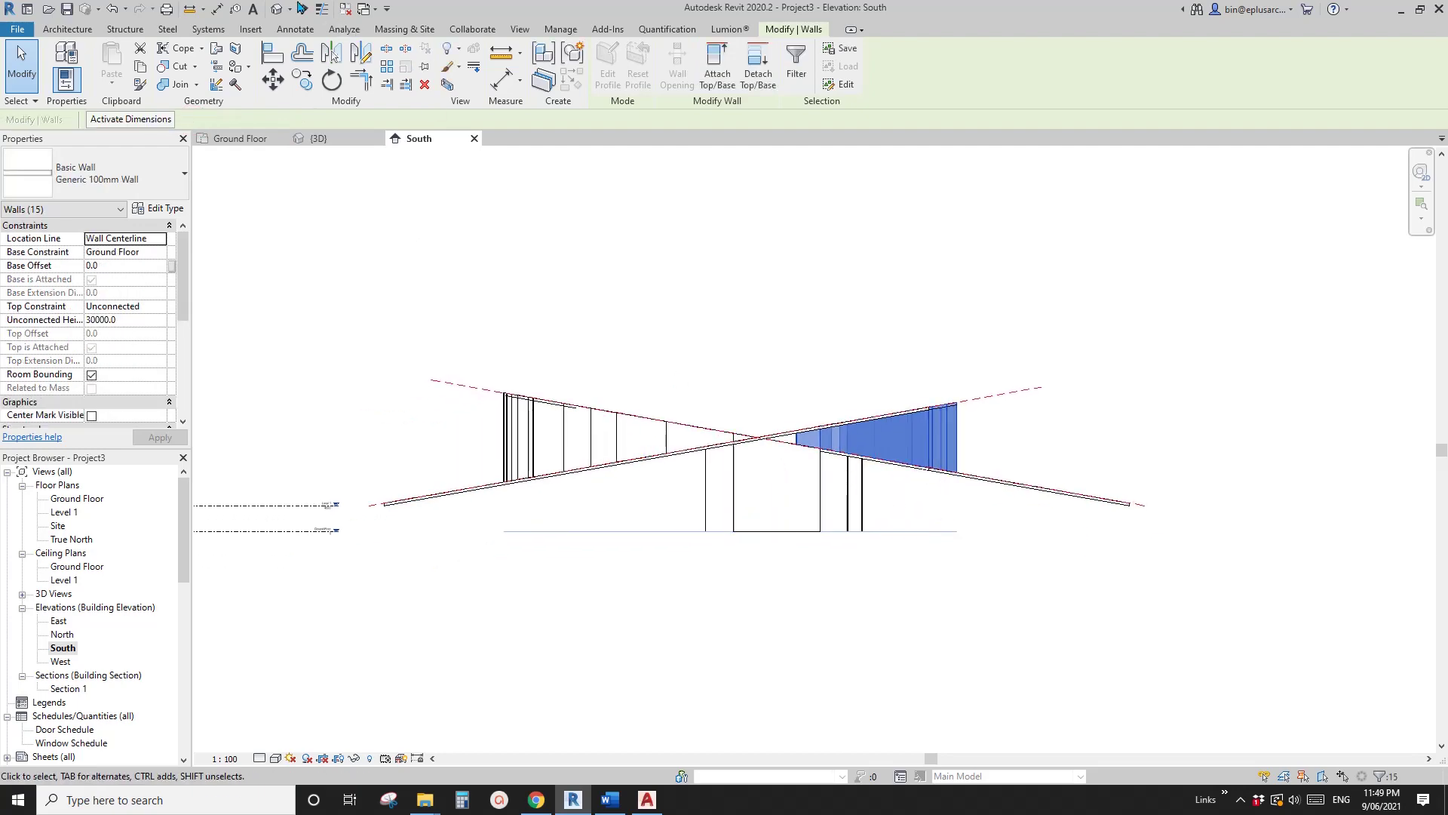
Open the 3D view and split the front wall segment vertically where the two roofs cross
left_click(277, 10)
middle_click_drag(766, 396, 634, 188, "shift")
middle_click_drag(770, 487, 702, 437, "shift")
scroll(702, 437, "up", 2)
middle_click_drag(788, 511, 633, 447)
left_click(718, 470)
key("l")
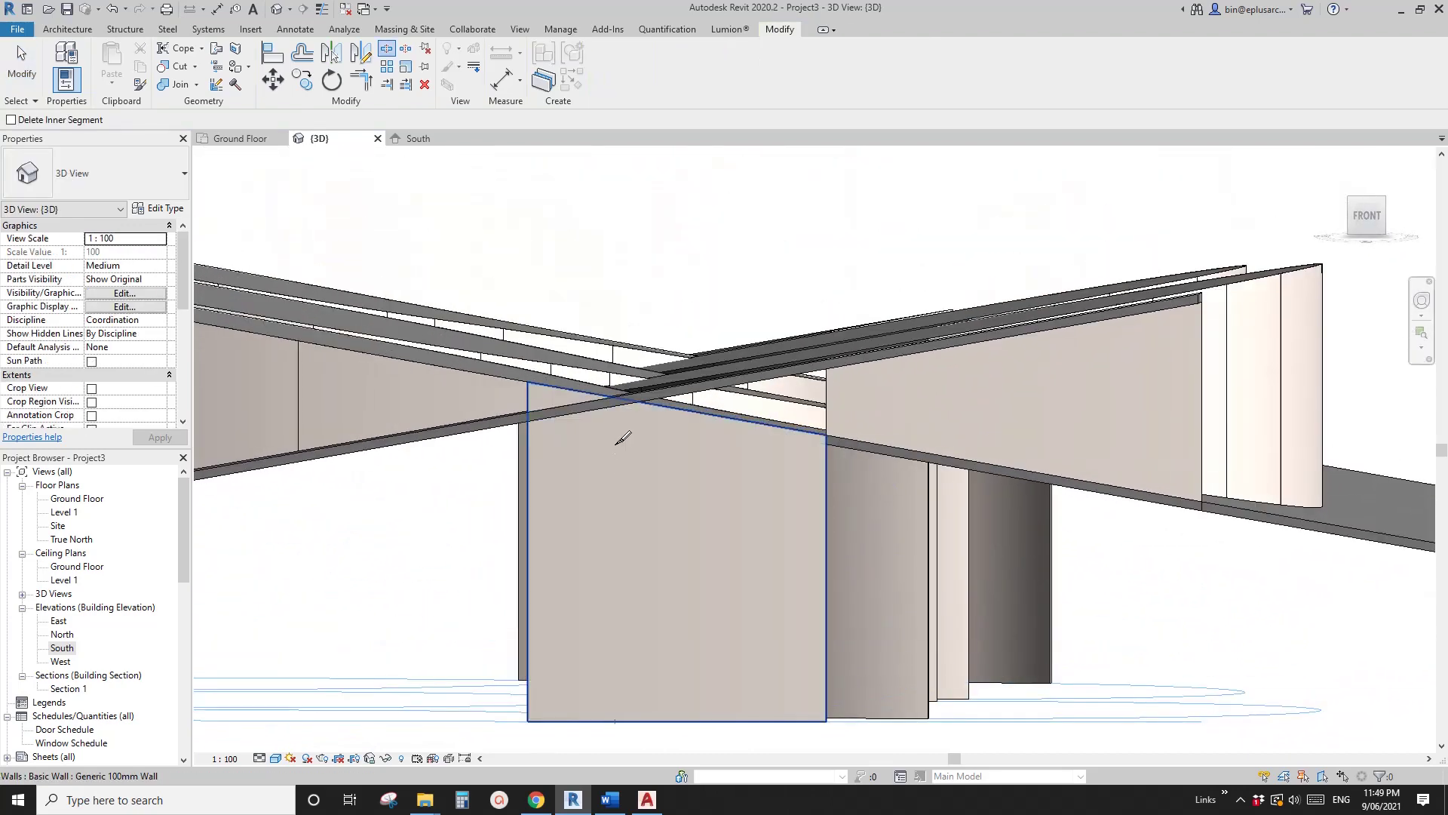
key("Escape")
left_click(753, 460)
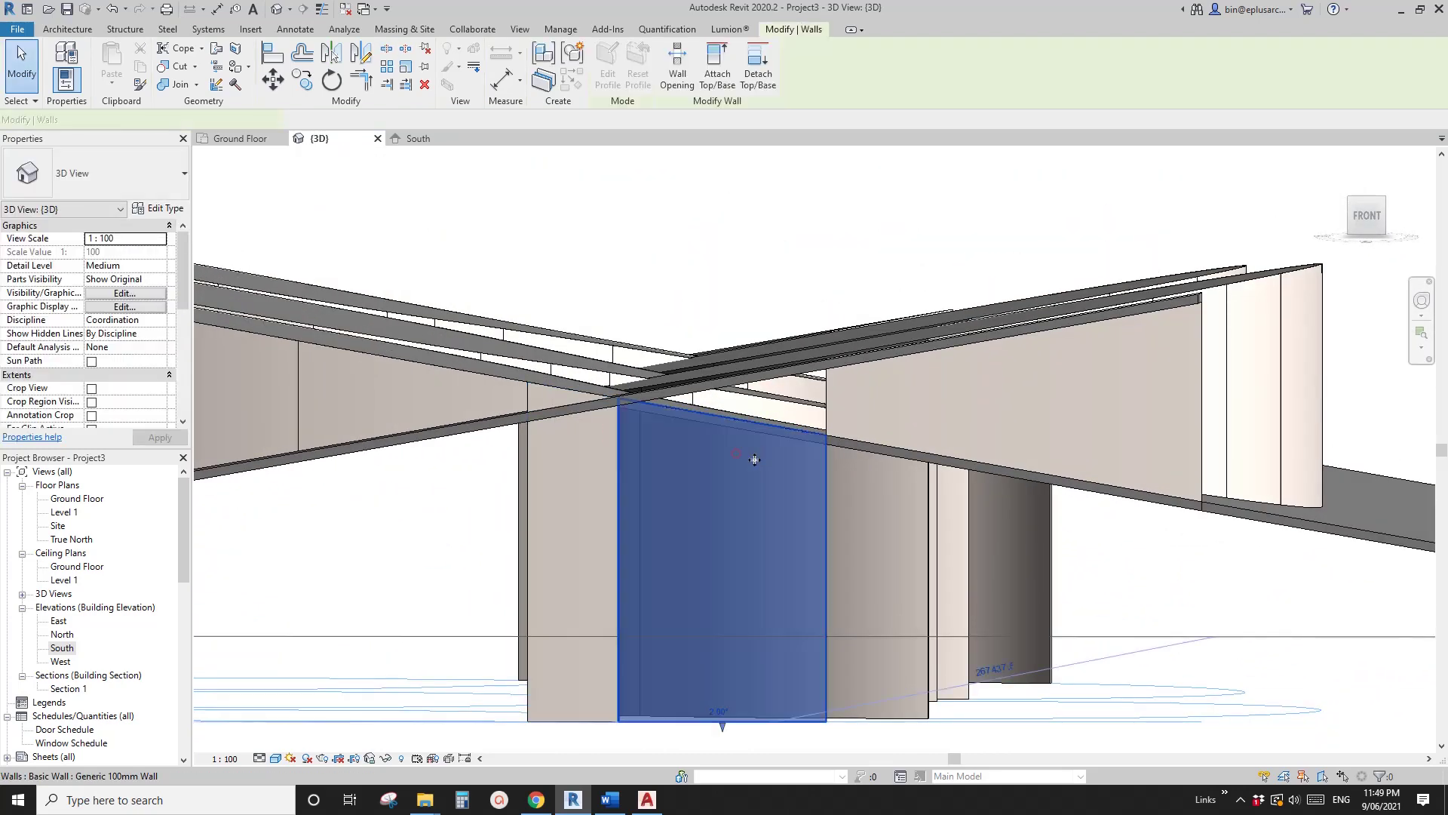
Detach the eastern part of the split front wall from all its top and base attachments
middle_click_drag(753, 460, 779, 427, "shift")
scroll(776, 426, "down", 1)
scroll(664, 472, "up", 2)
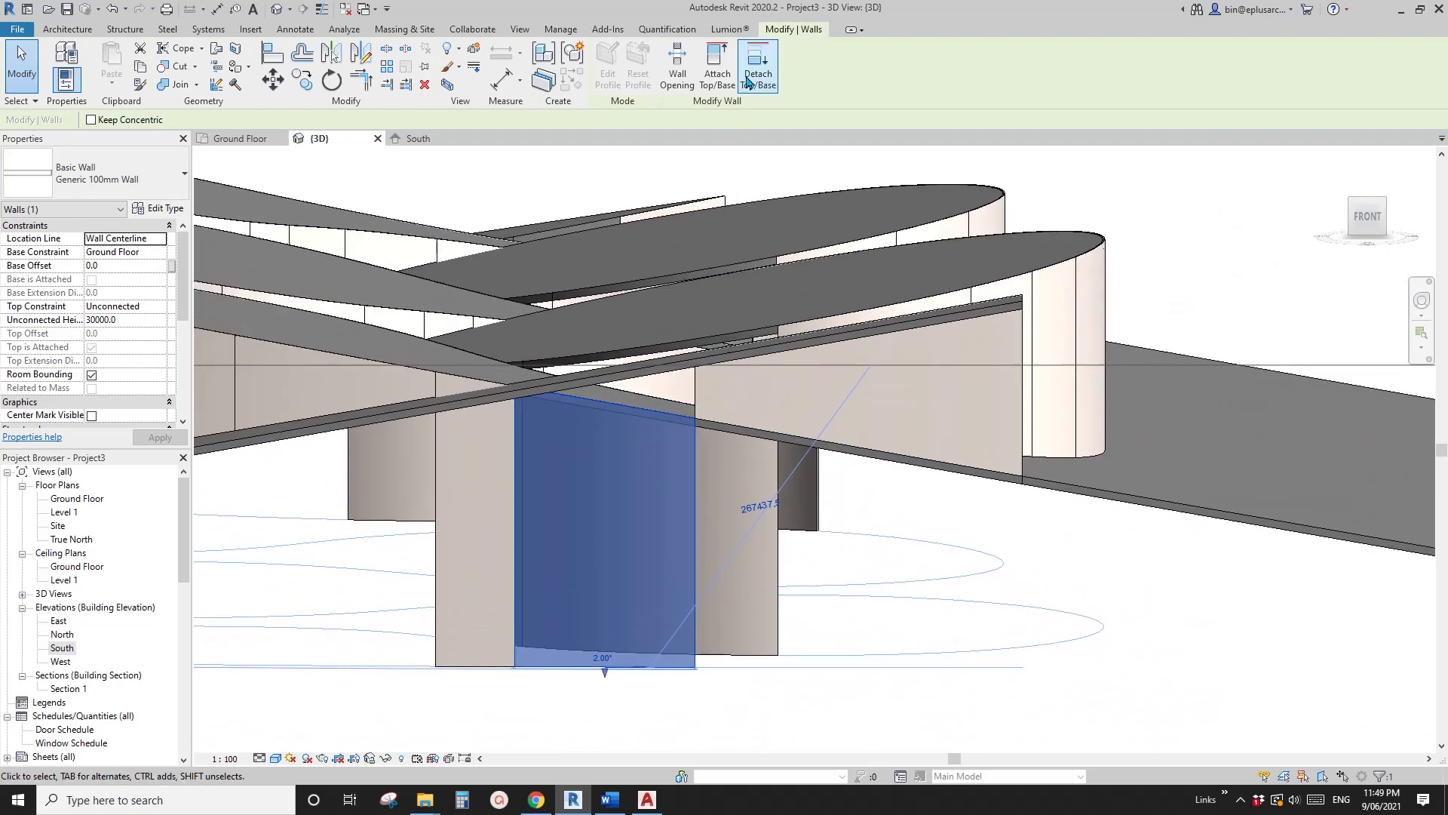
left_click(757, 73)
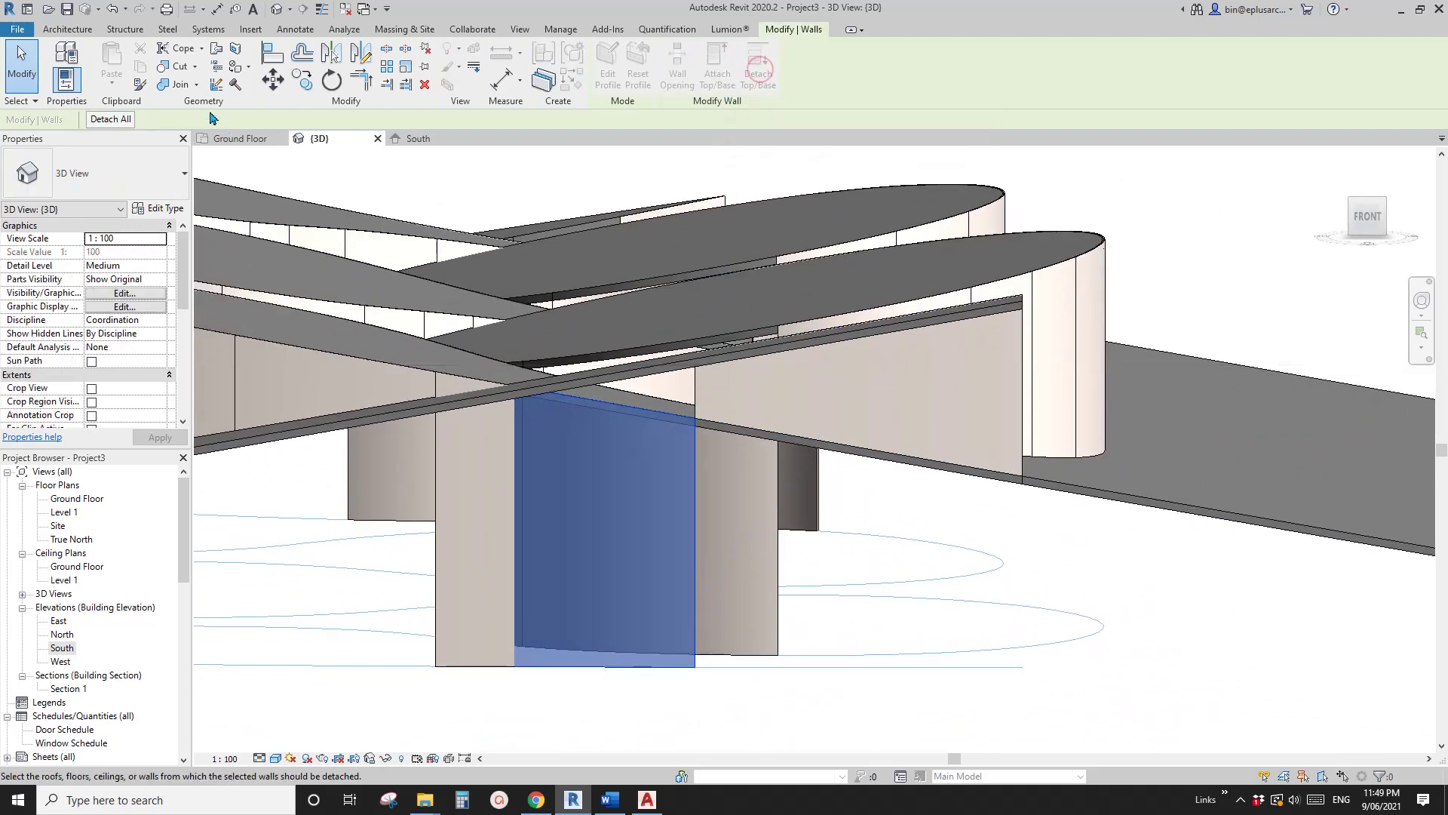
left_click(121, 119)
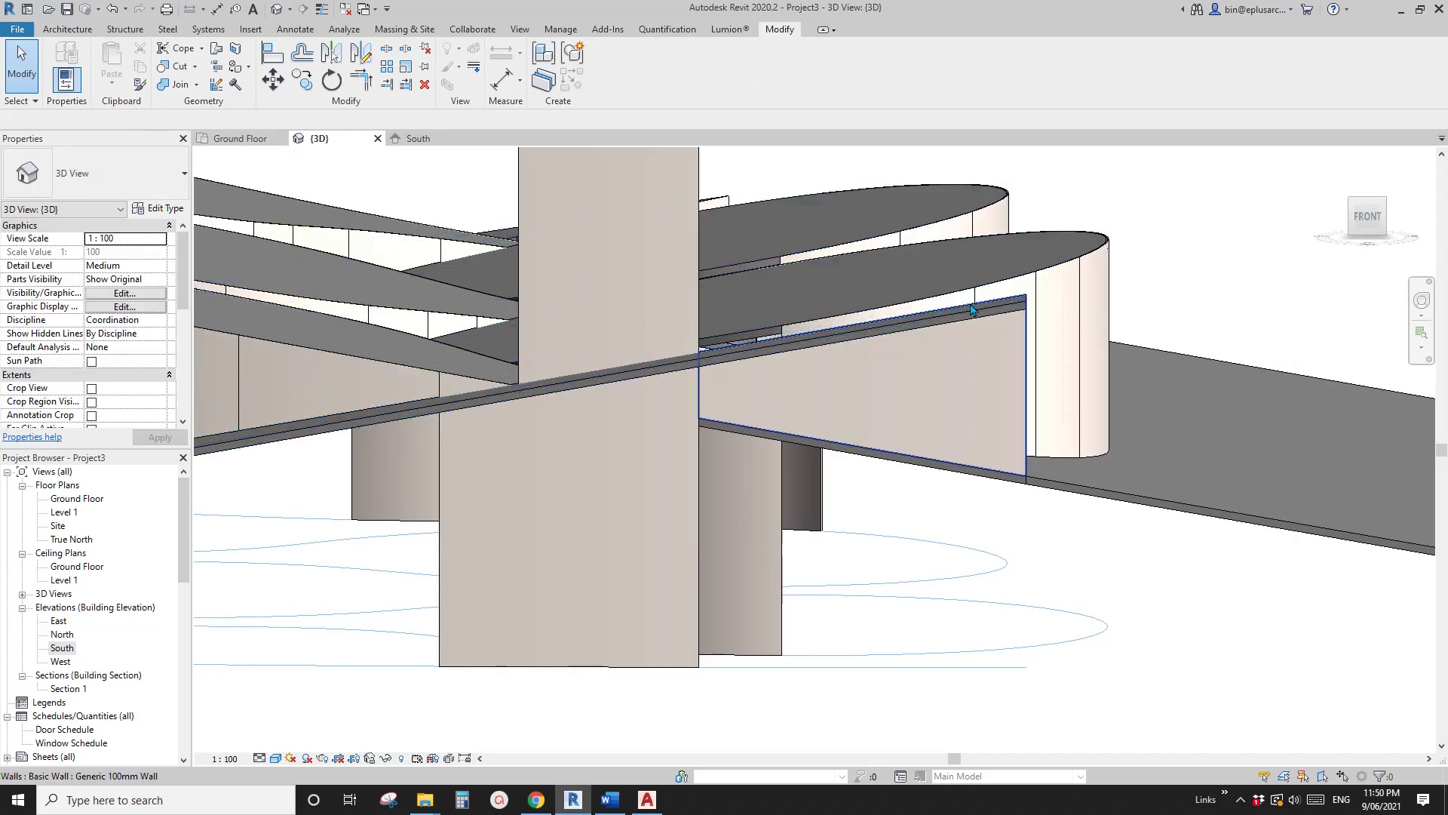
Examine how the detached front wall segment passes through the two crossing roofs
scroll(971, 309, "down", 2)
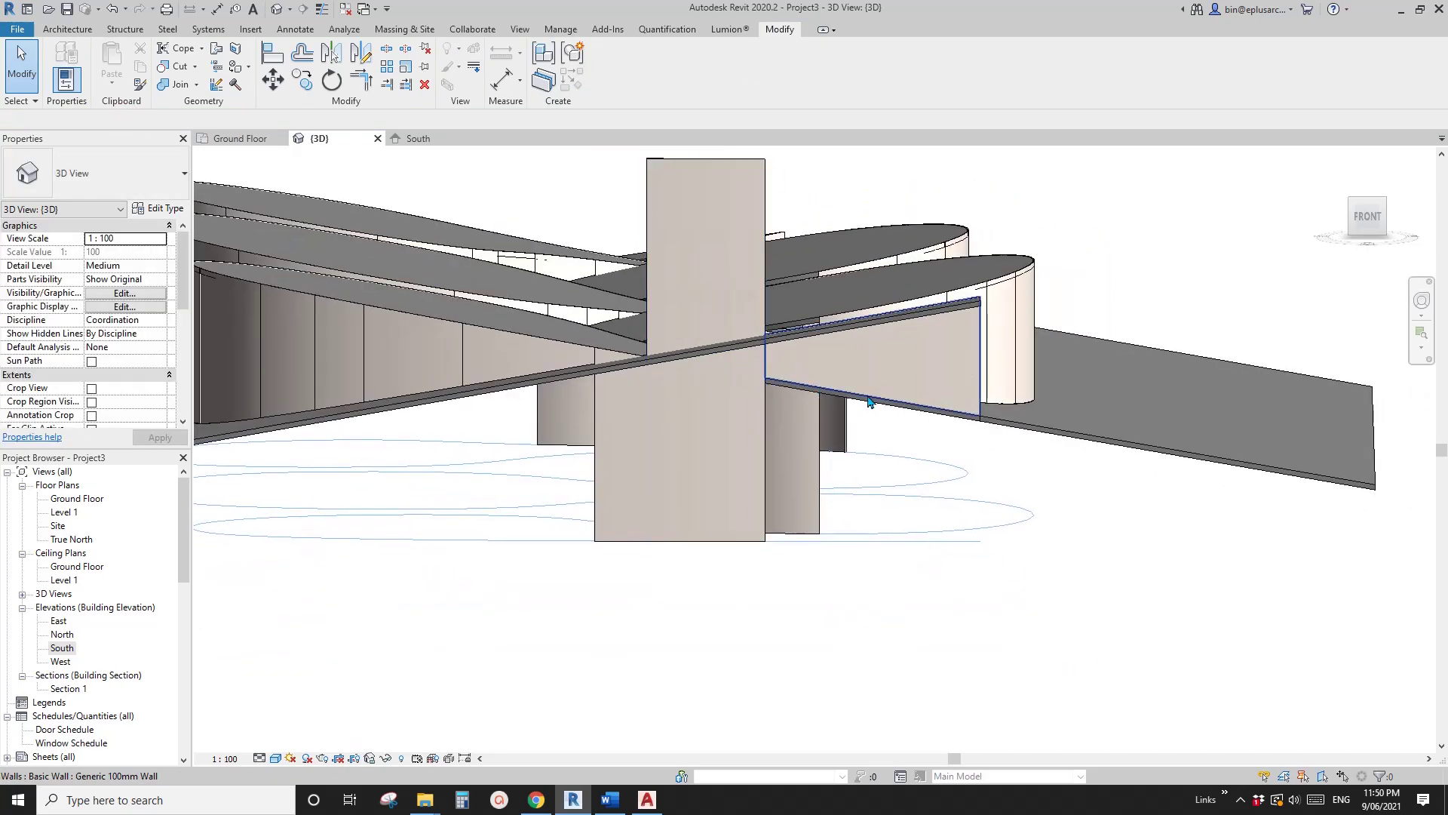
middle_click_drag(766, 398, 798, 418)
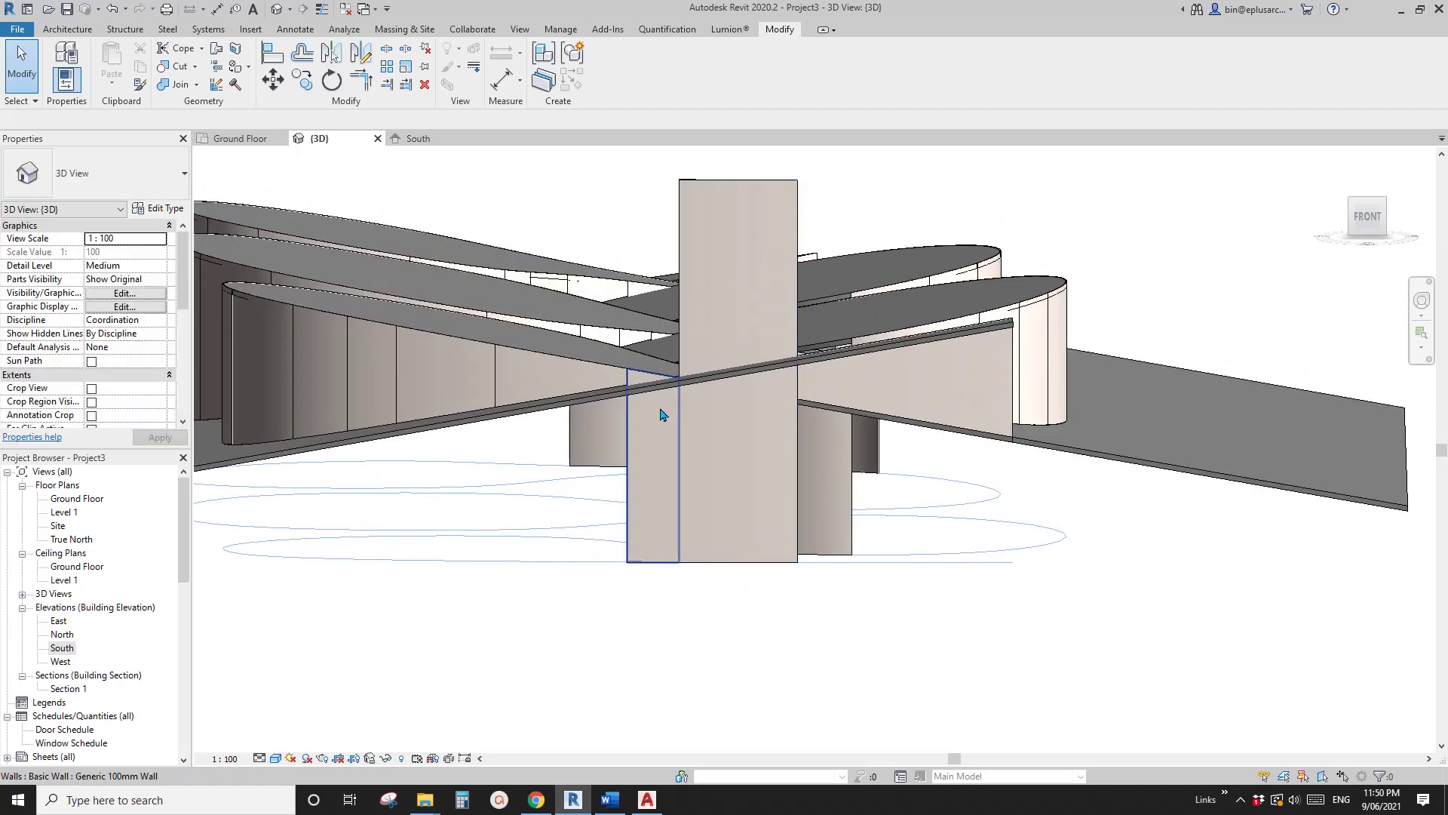
middle_click_drag(661, 414, 738, 321, "shift")
left_click(744, 333)
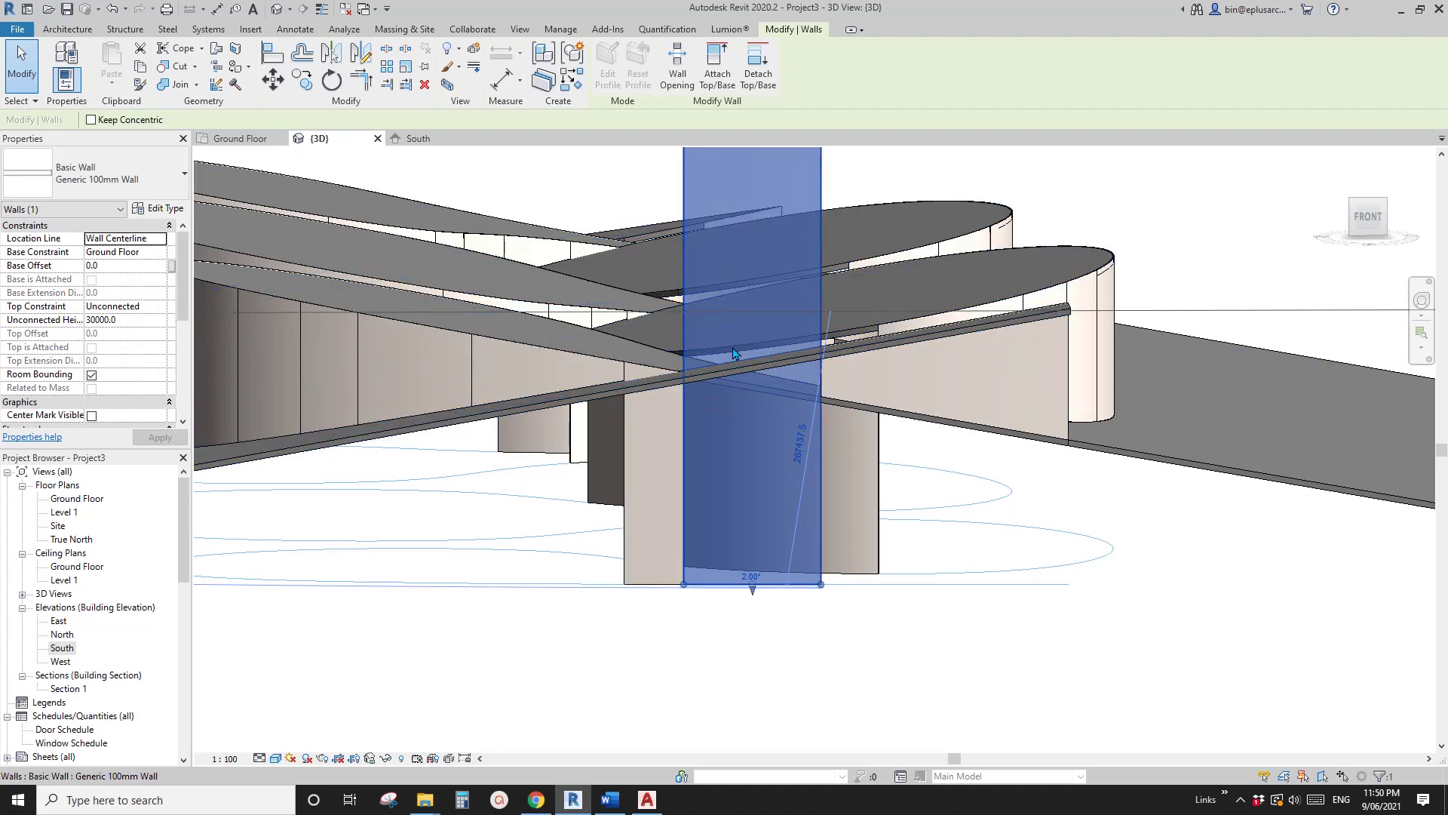
middle_click_drag(660, 377, 727, 379, "shift")
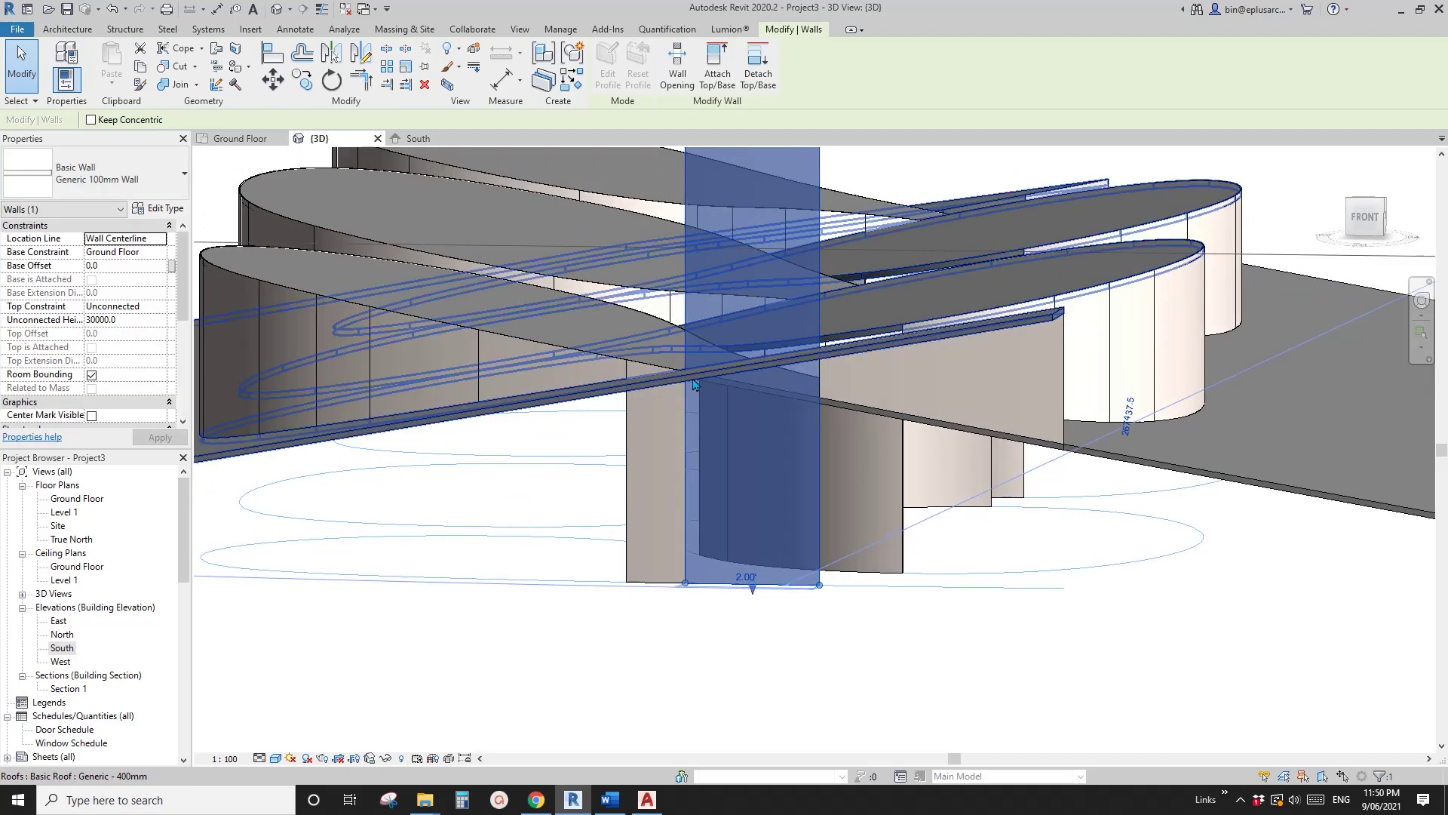
key("Escape")
Detach the curved wall segment beside the roof crossing at the back of the building from all its top and base attachments
scroll(742, 371, "down", 2)
middle_click_drag(828, 374, 757, 377, "shift")
left_click(595, 344)
middle_click_drag(646, 314, 849, 319, "shift")
scroll(807, 329, "up", 2)
middle_click_drag(832, 388, 824, 375, "shift")
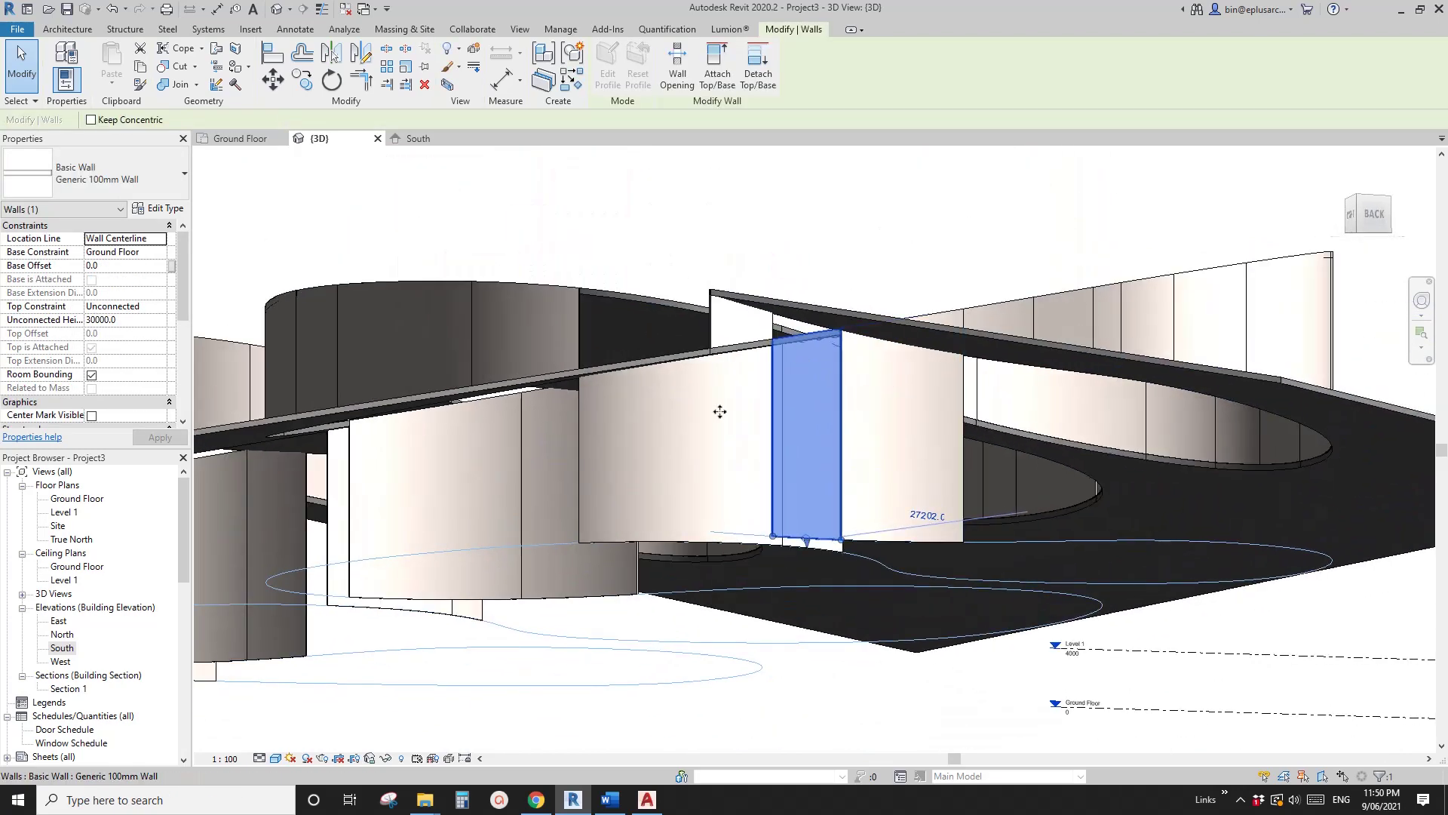
middle_click_drag(620, 445, 854, 420, "shift")
left_click(817, 466)
middle_click_drag(818, 465, 781, 477)
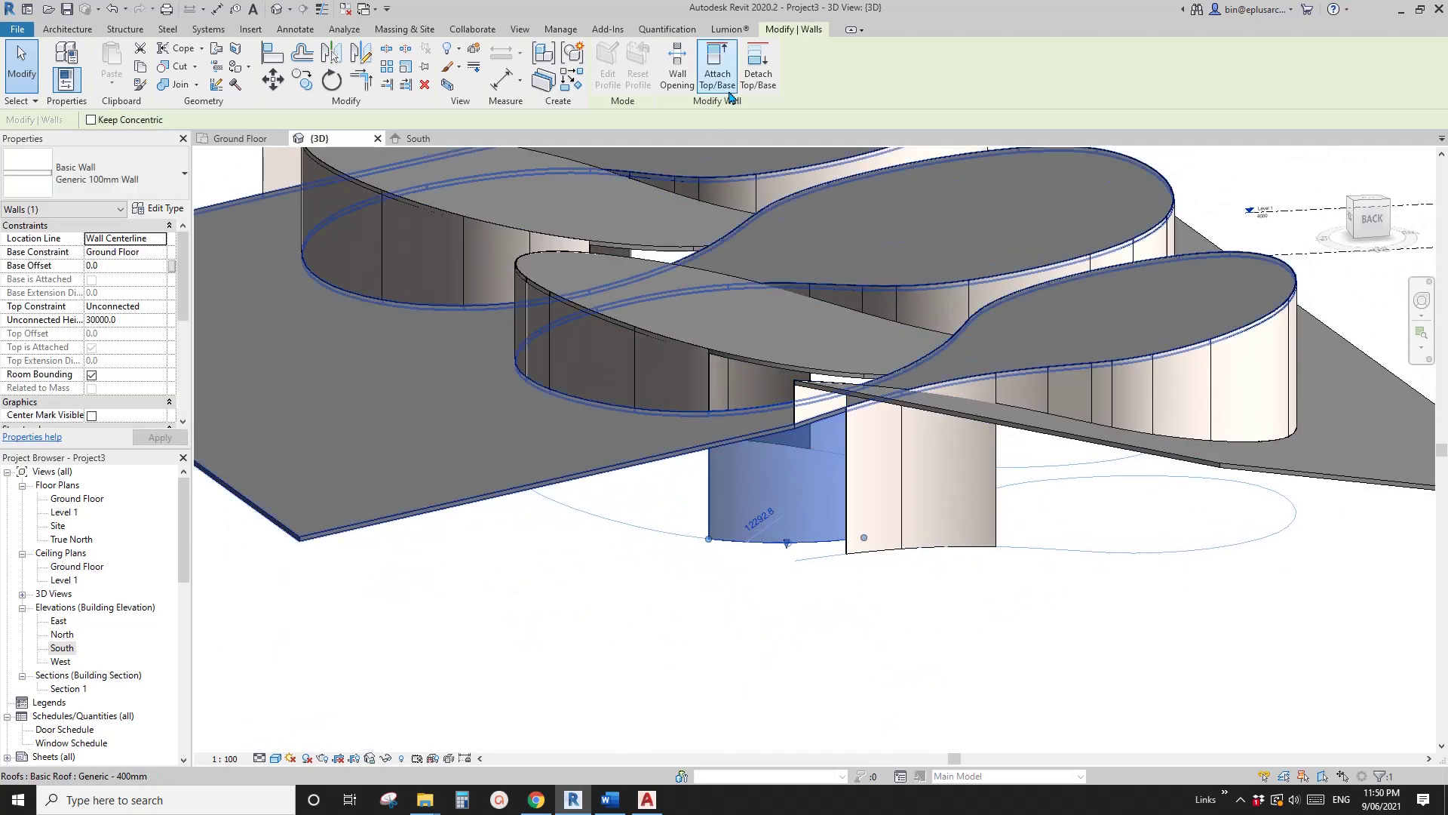
mouse_move(800, 415)
middle_mouse_down("shift")
mouse_move(845, 393)
mouse_move(807, 408)
middle_mouse_up("shift")
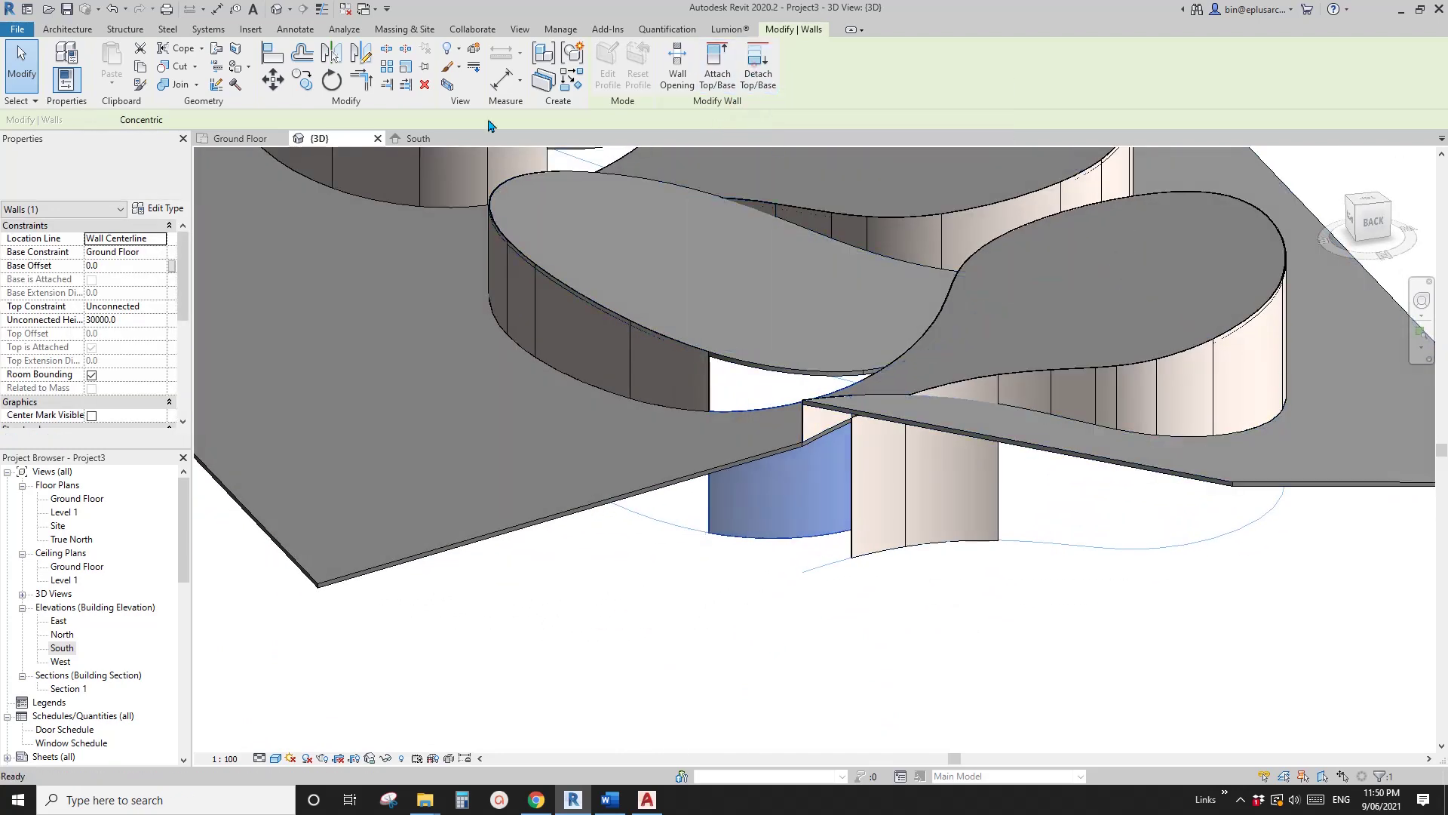
left_click(757, 68)
left_click(129, 120)
left_click(785, 423)
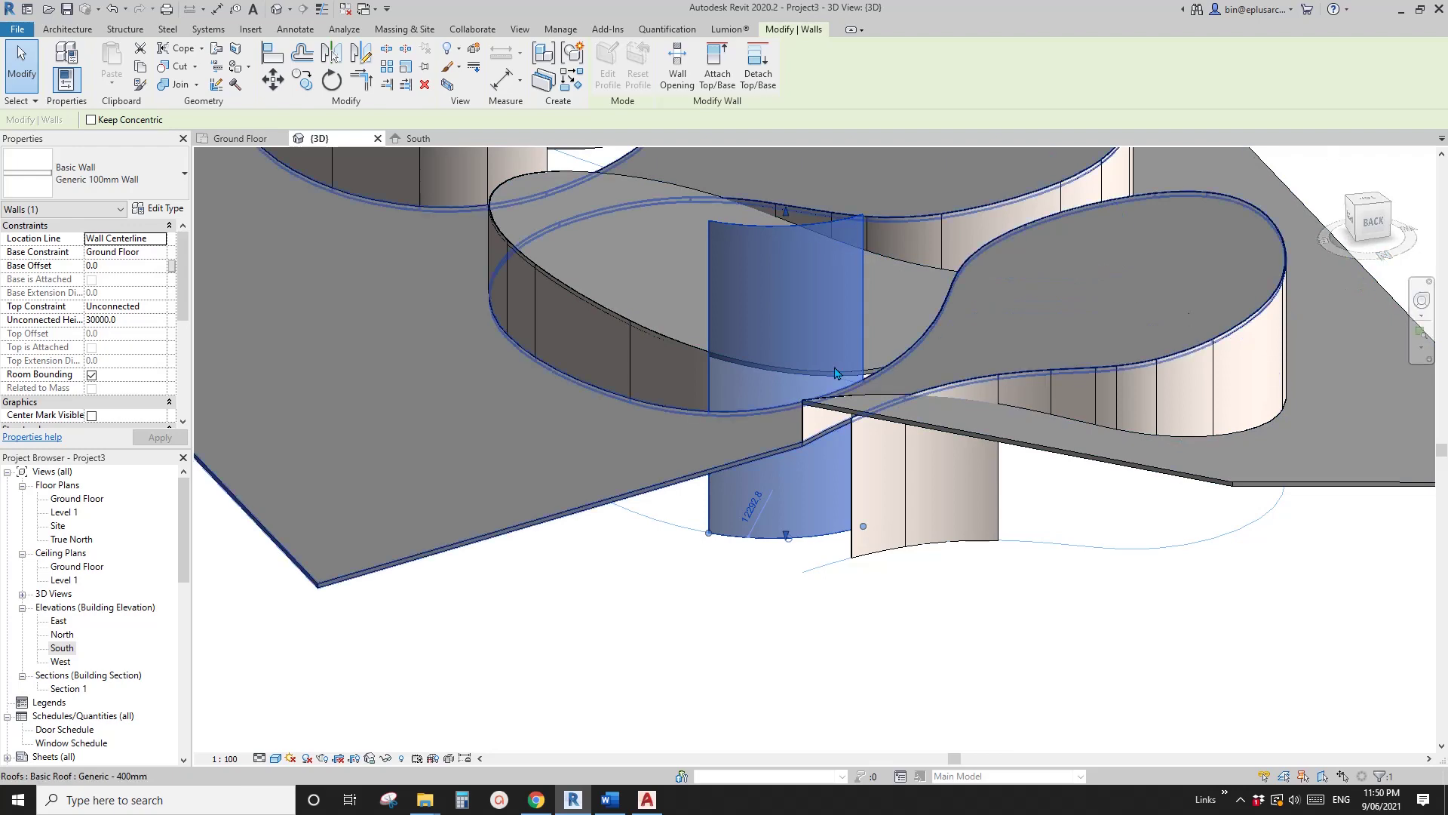
In the North elevation, attach the top of the detached front wall segment to the reference plane rising toward the east
left_click(63, 638)
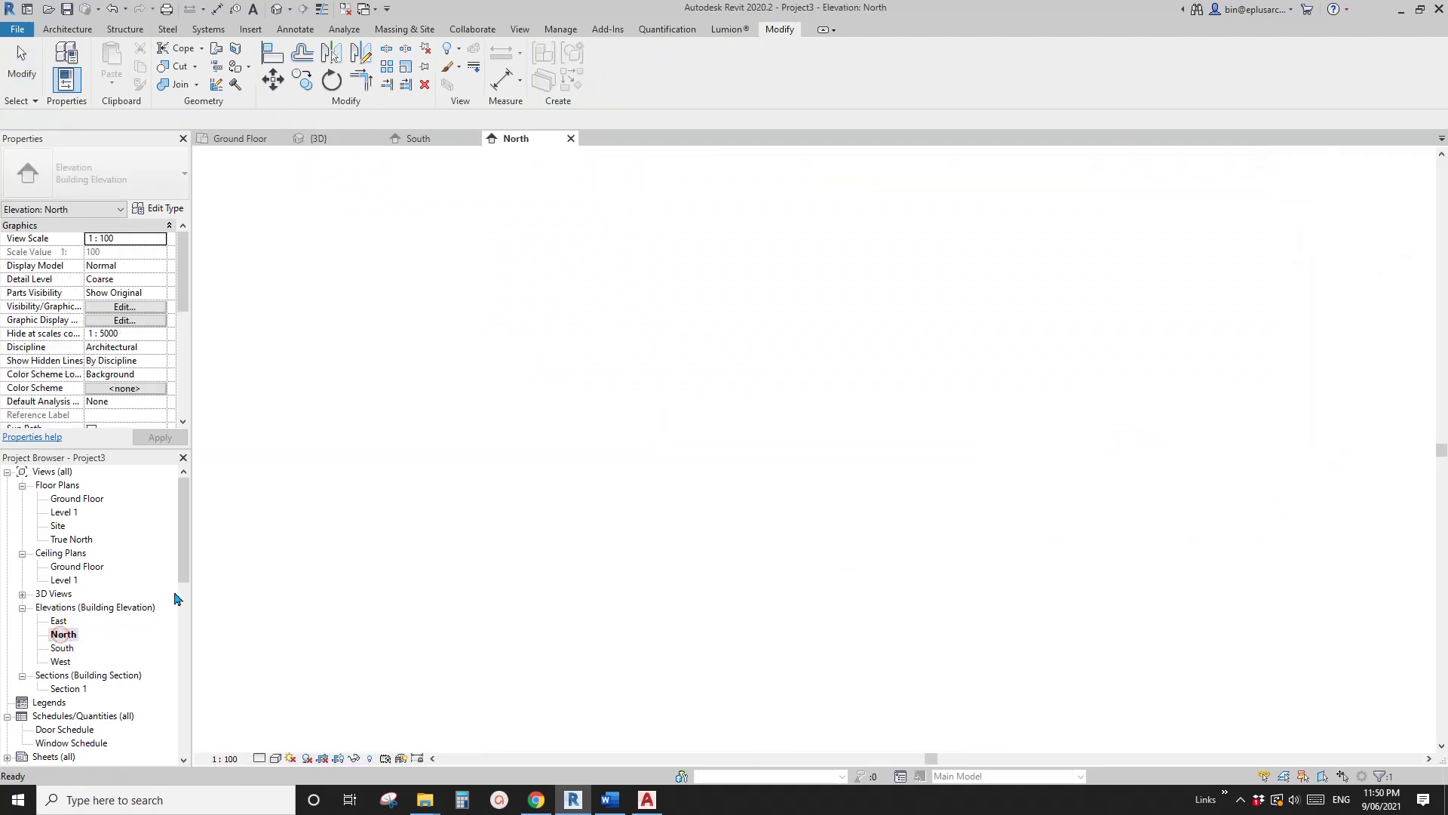
left_click(606, 504)
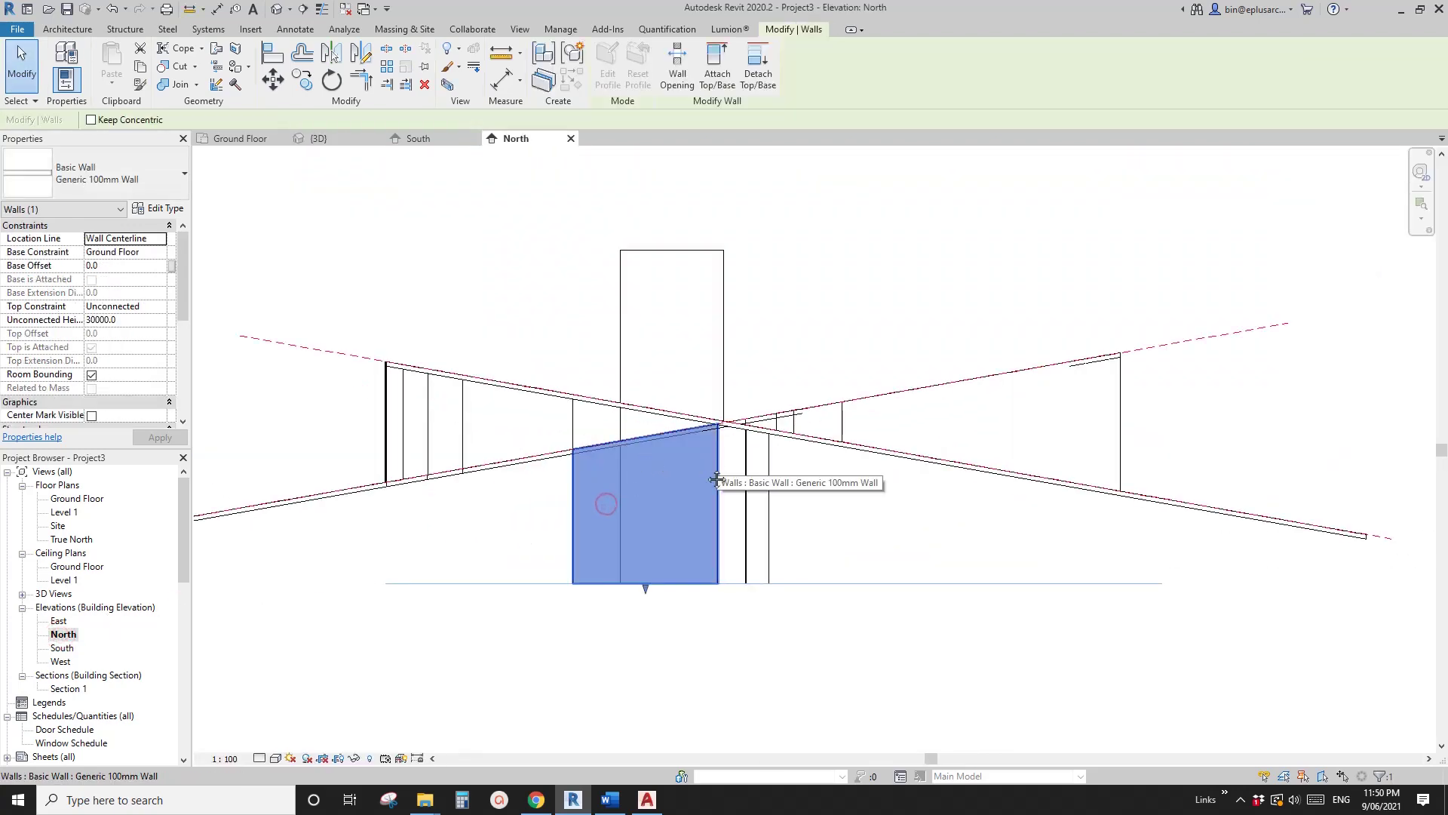
middle_click_drag(717, 480, 671, 477)
left_click(624, 323)
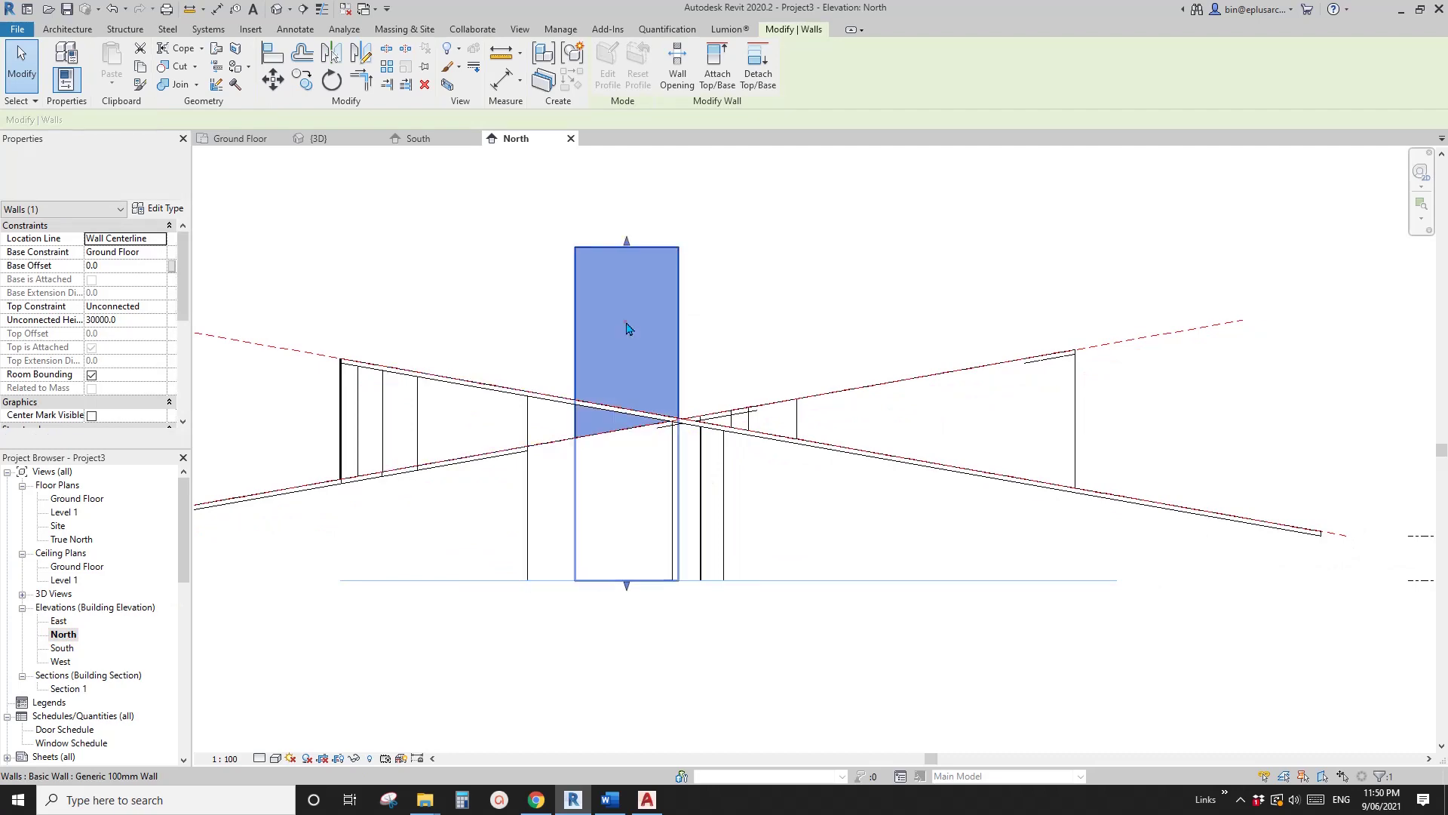
middle_click_drag(624, 324, 676, 304)
left_click(728, 66)
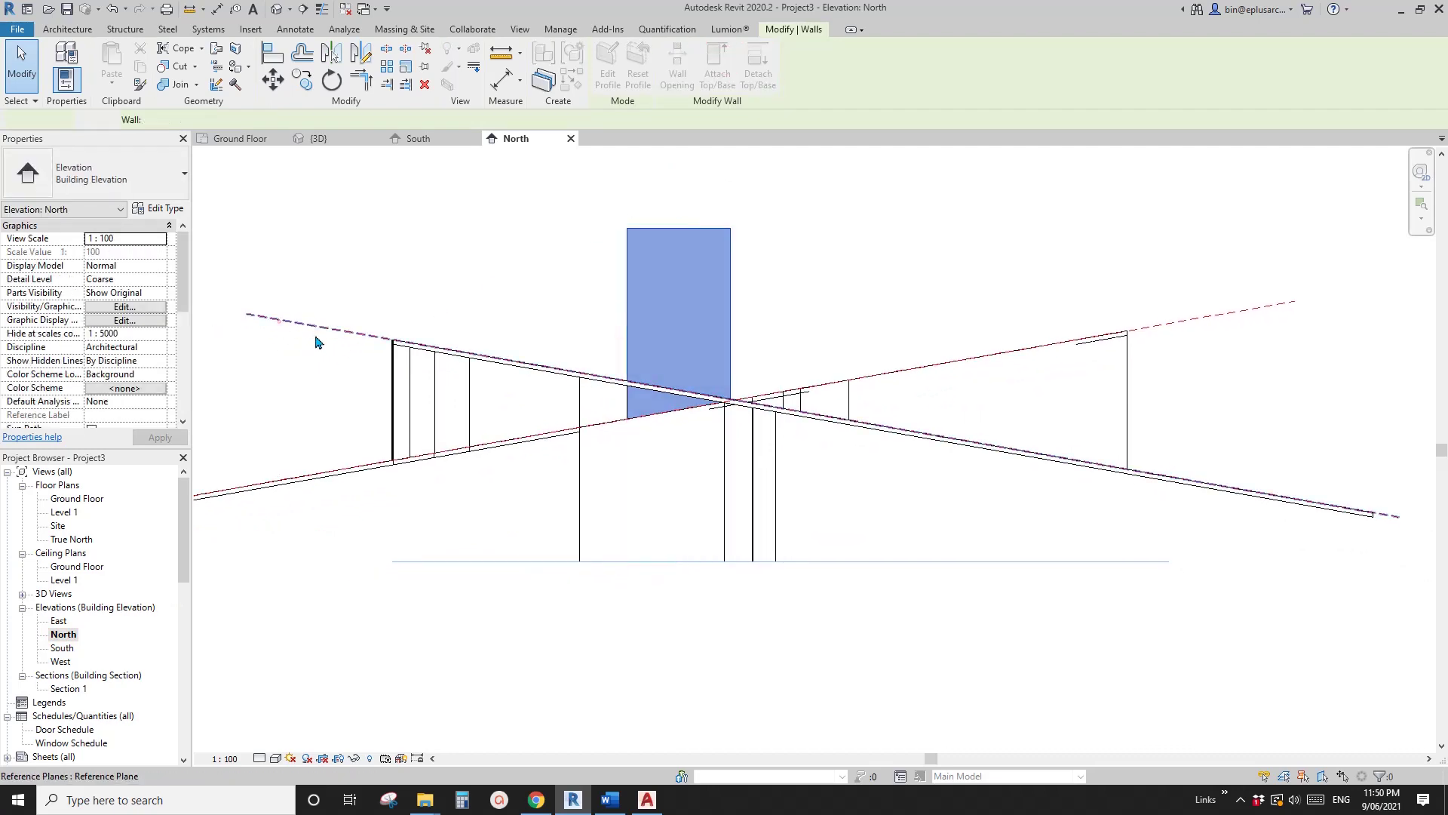
left_click(317, 326)
Try to attach the front wall segment's base to the roof sloping down toward the east
left_click(713, 79)
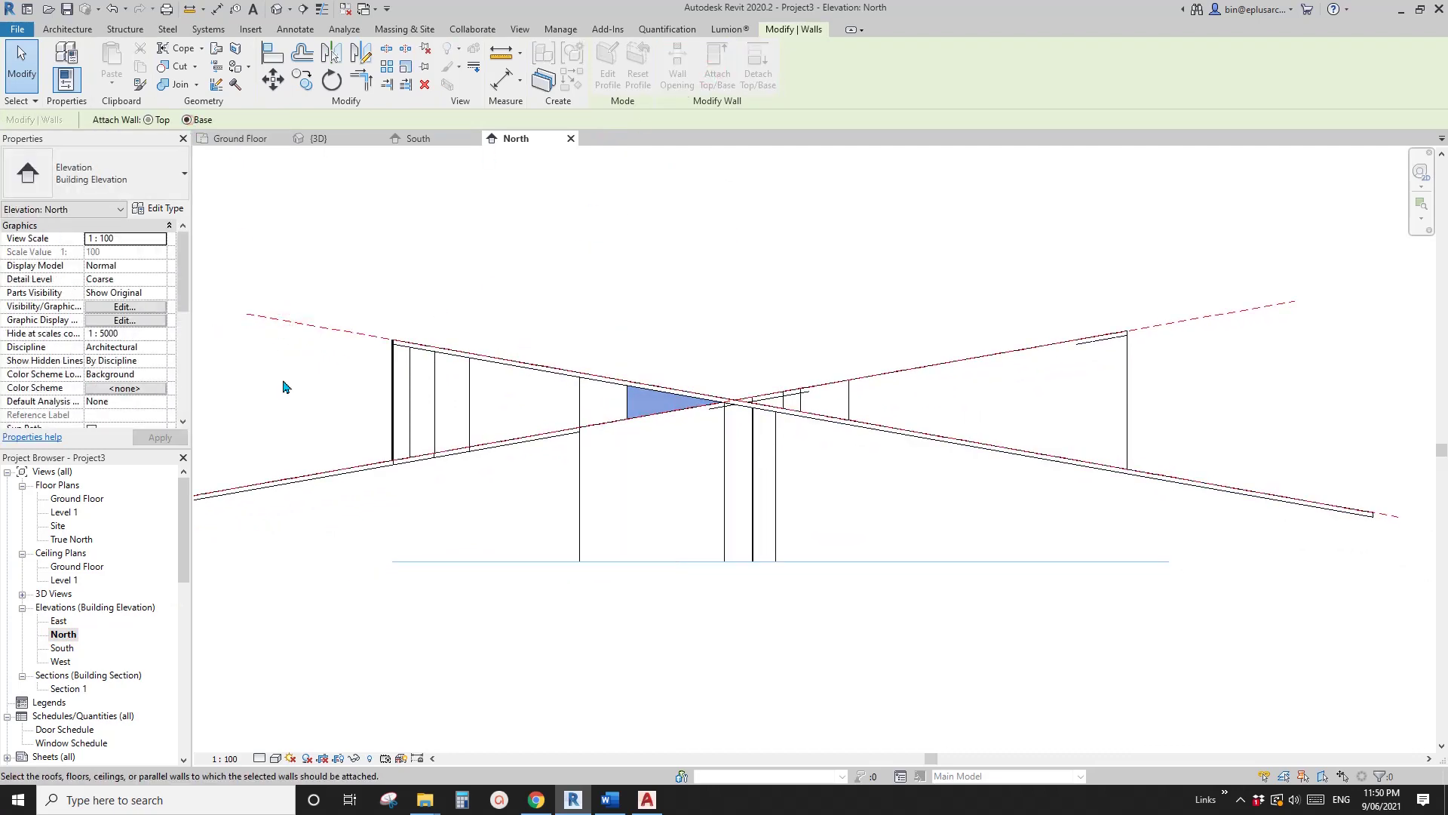
left_click(295, 480)
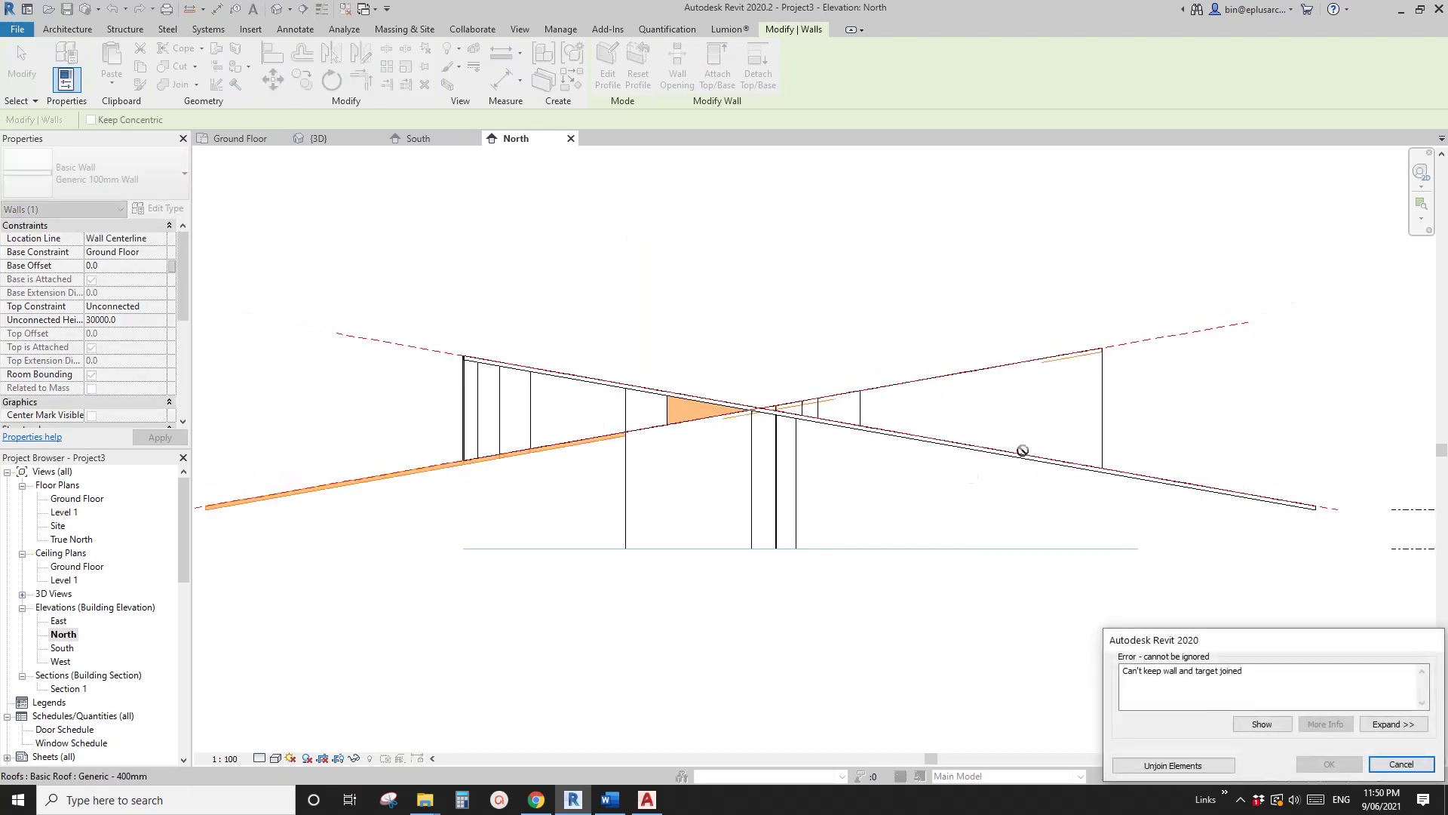
left_click(1401, 764)
Attach the front wall segment's base to the reference plane sloping down toward the east
left_click(679, 405)
left_click(711, 78)
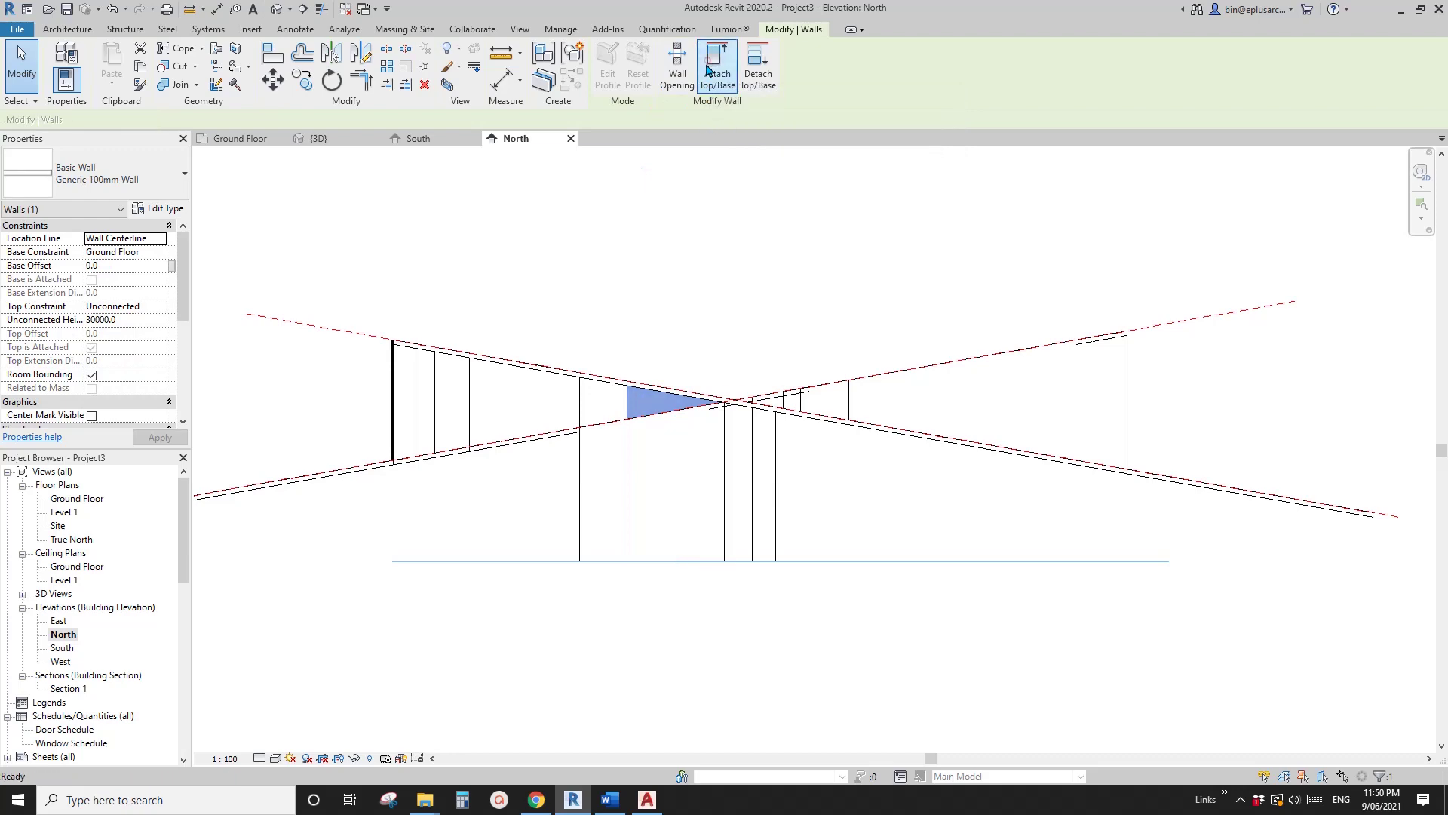
left_click(1221, 317)
key("Escape")
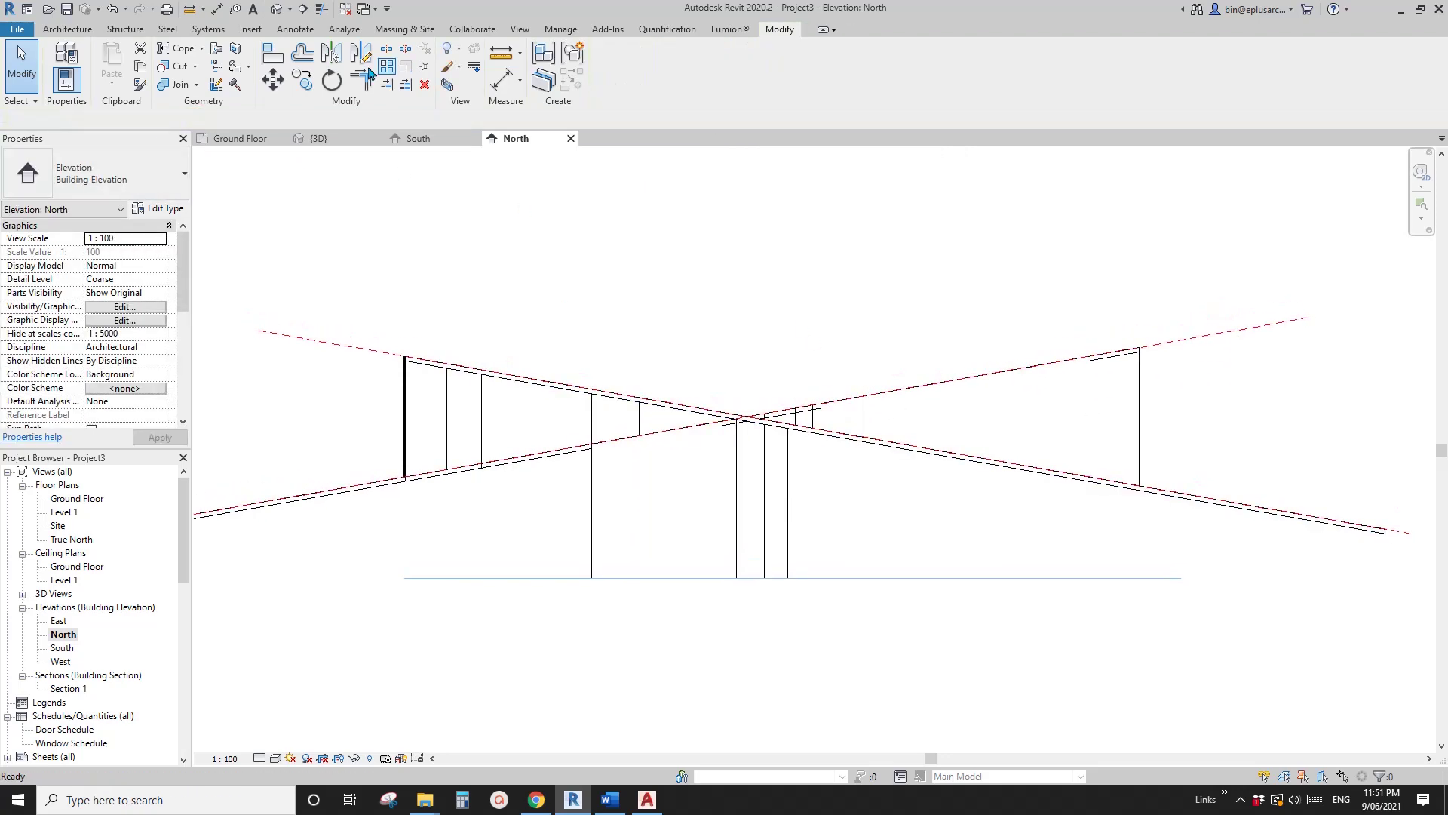
Examine the still detached back wall segment in the 3D view and look for it in the North elevation
left_click(277, 11)
scroll(740, 404, "up", 5)
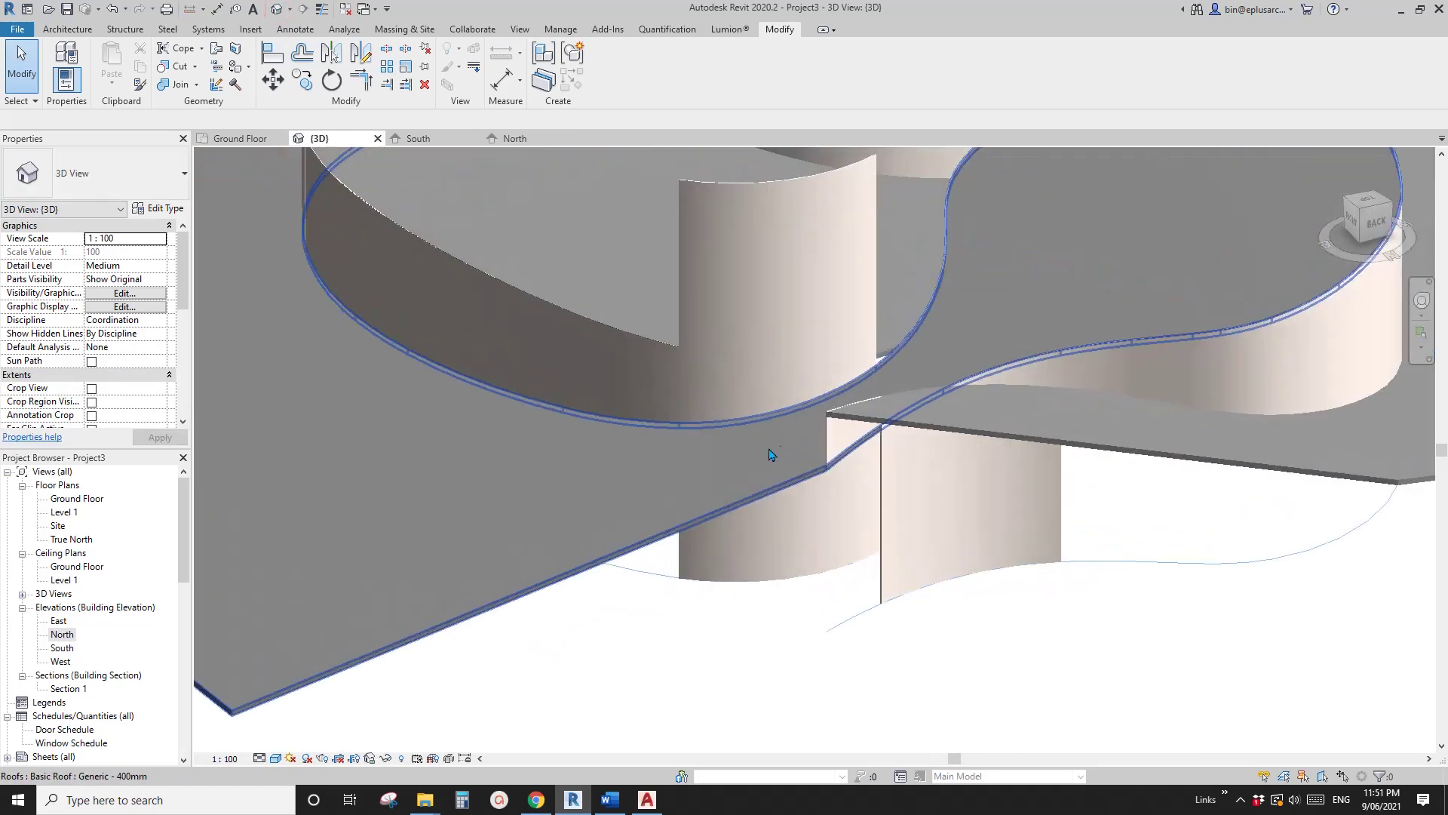
left_click(774, 424)
middle_click_drag(774, 425, 670, 283, "shift")
left_click(757, 388)
left_click(213, 575)
double_click(65, 635)
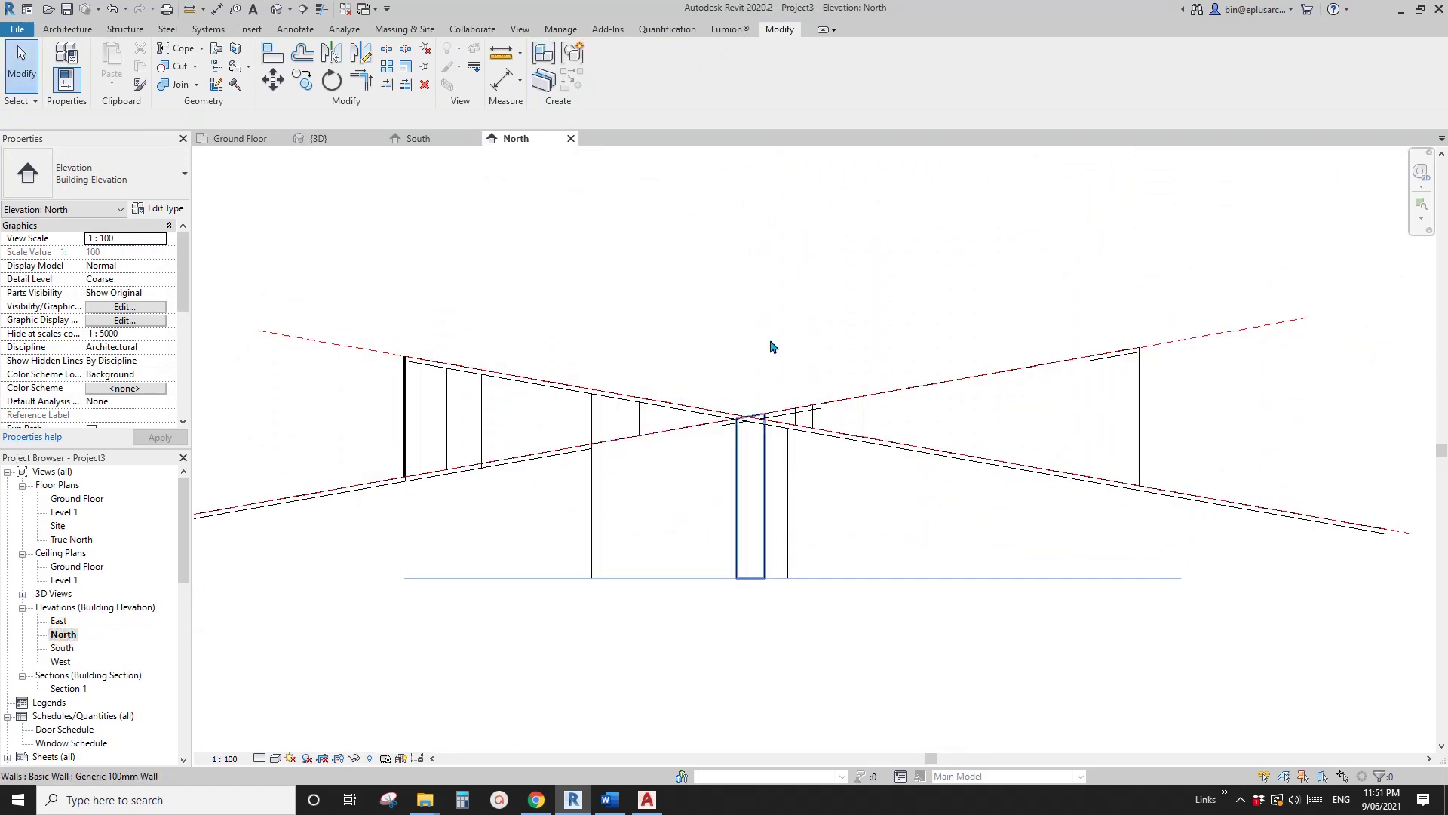
On the Ground Floor plan, move the North elevation marker north of the serpentine walls and open its elevation view
double_click(70, 501)
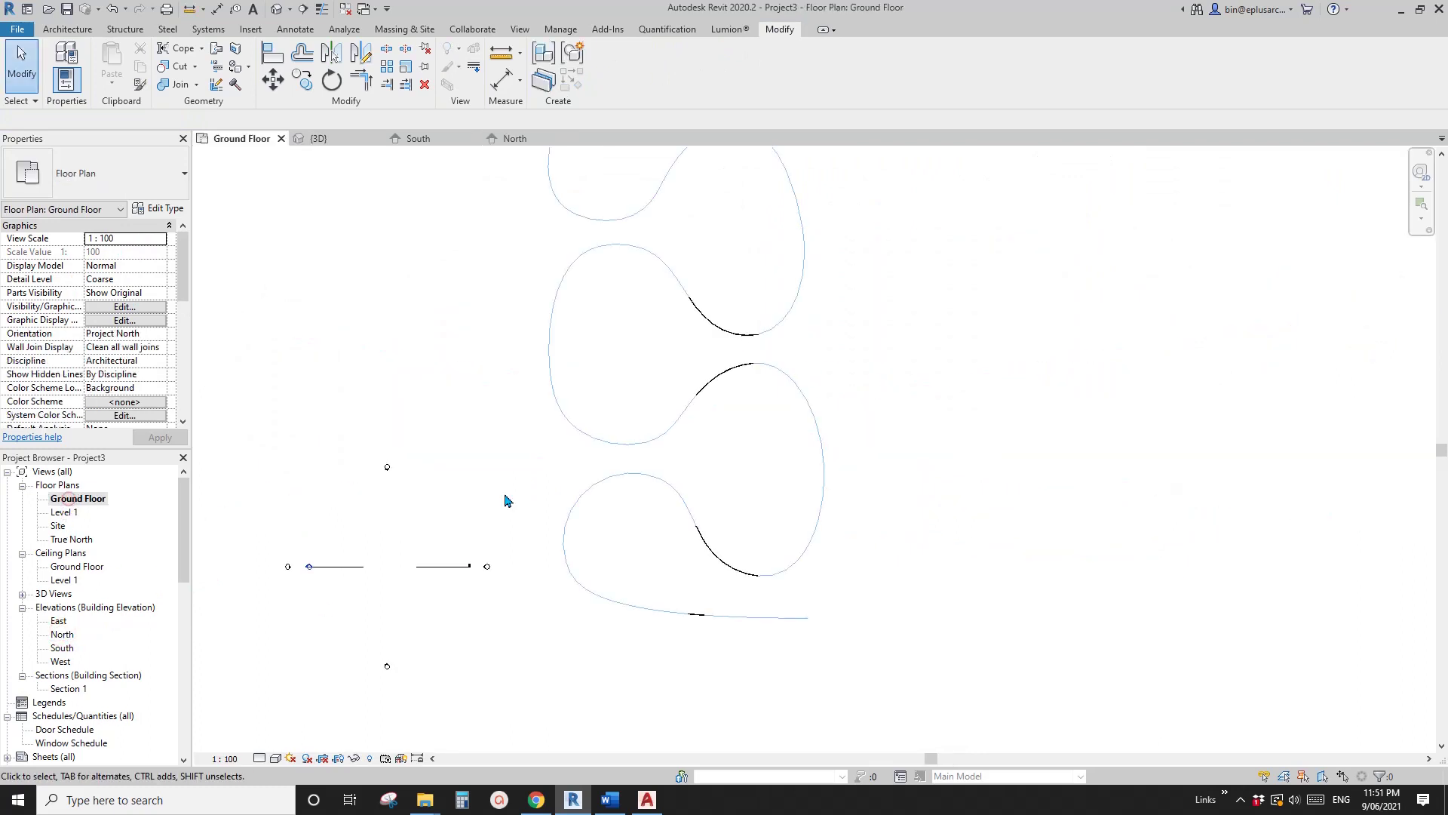
scroll(512, 491, "down", 2)
scroll(498, 543, "up", 2)
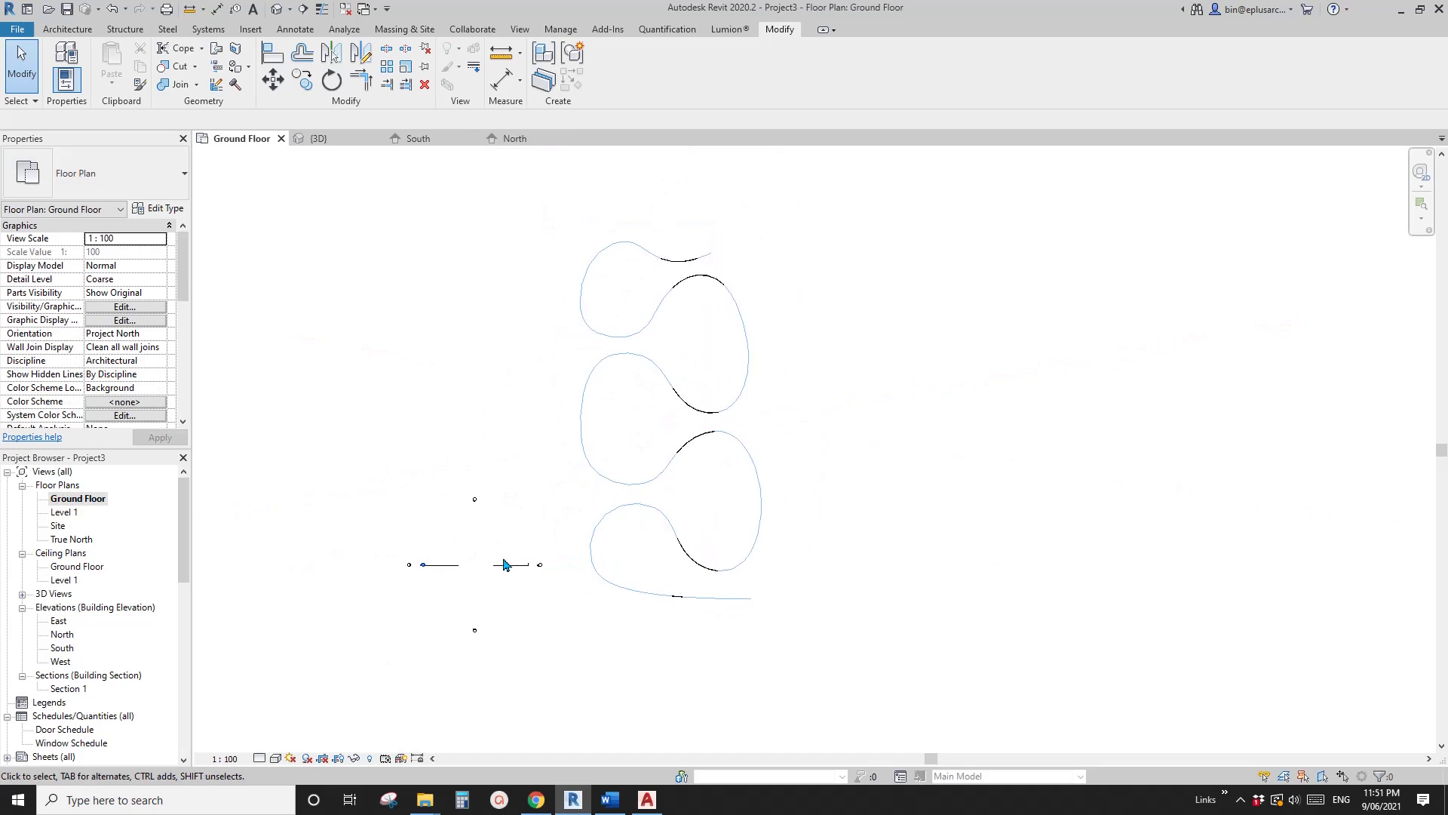
left_click(470, 499)
scroll(550, 511, "down", 1)
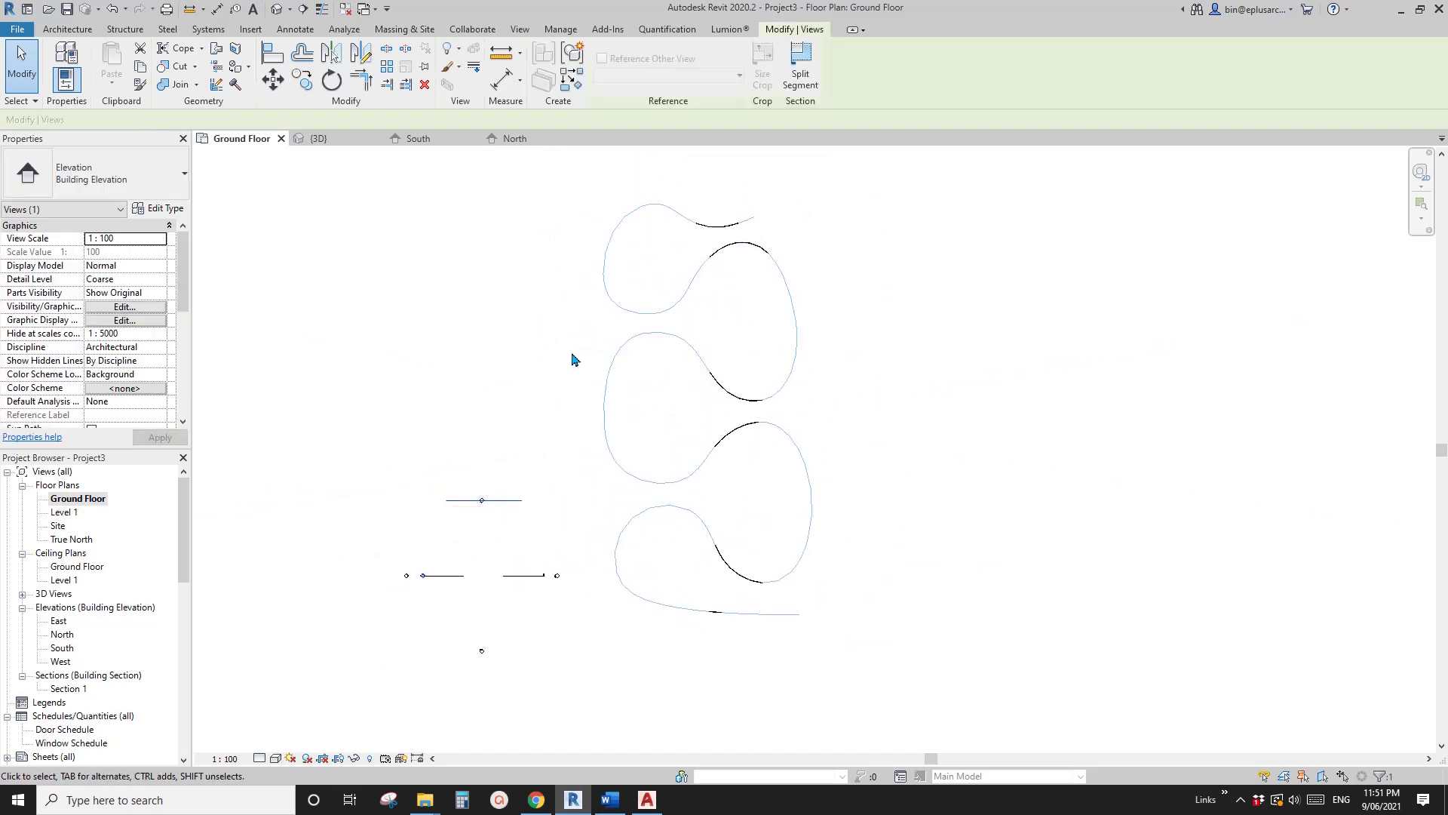
key("Escape")
left_click(482, 501)
key("Escape")
left_click_drag(508, 454, 483, 510)
left_click_drag(509, 461, 696, 180)
key("Escape")
right_click(696, 184)
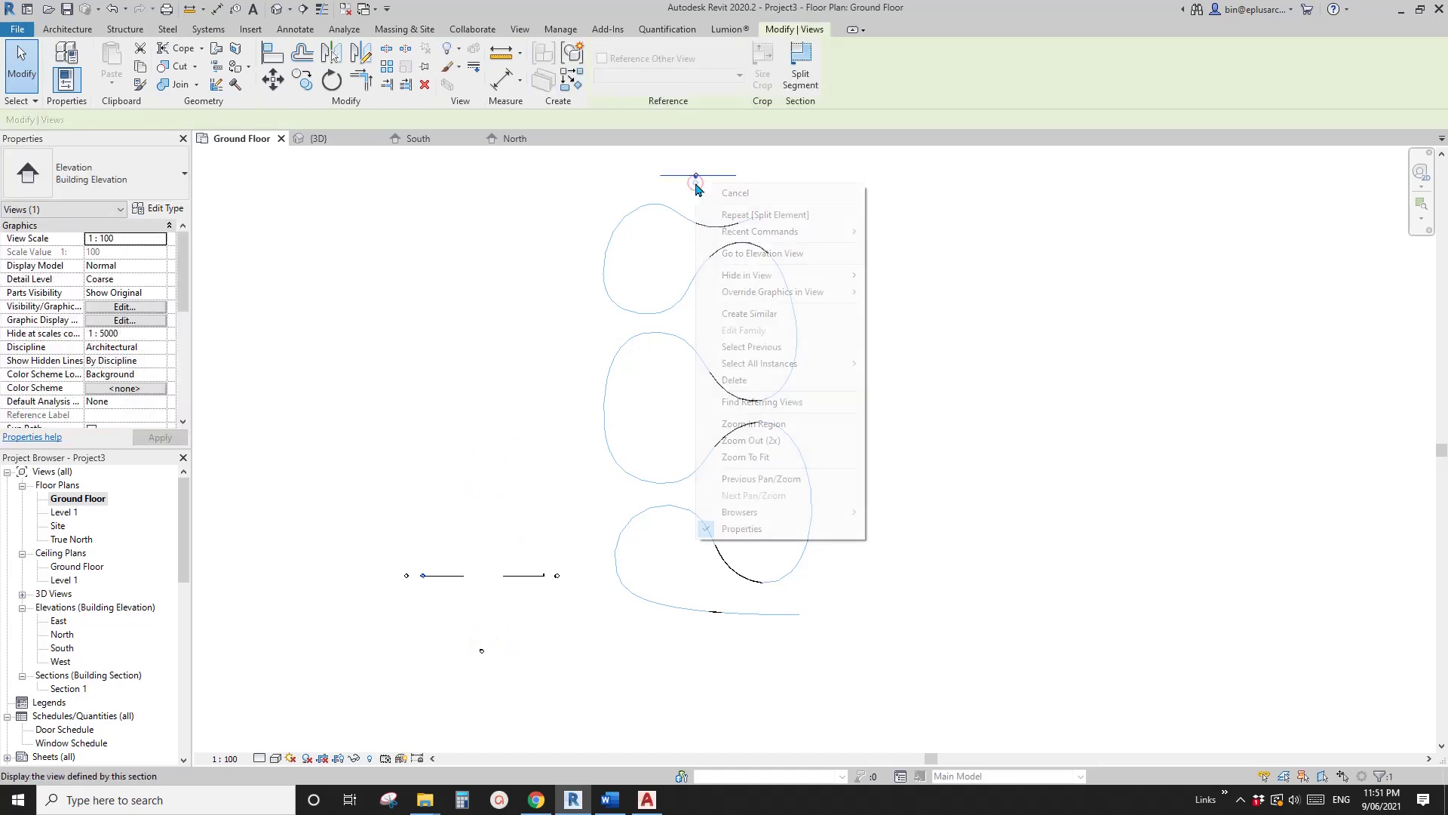
left_click(756, 256)
Try to attach the detached back wall's top to the reference plane sloping down toward the east, and undo the attachment
left_click(576, 382)
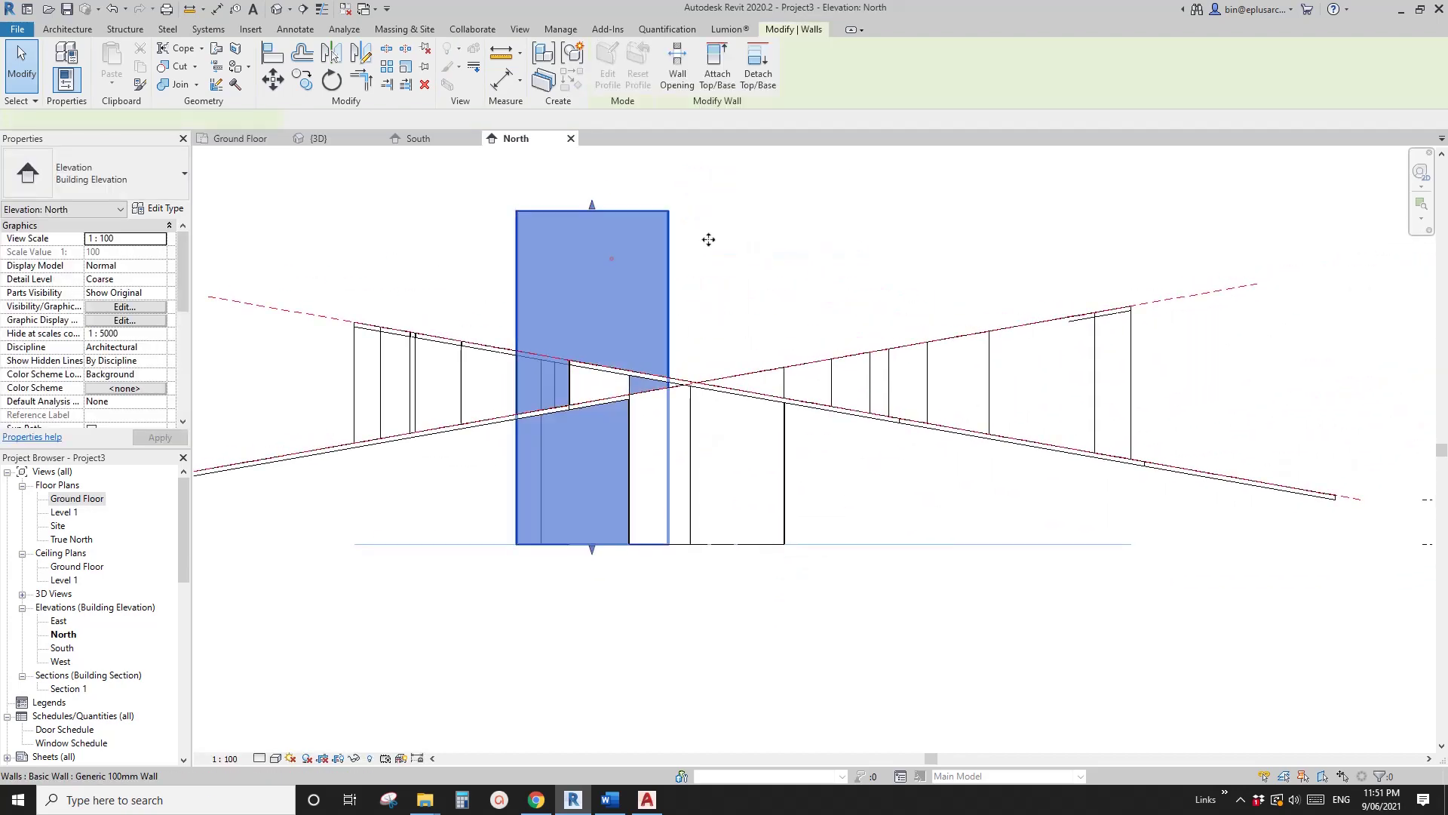
left_click(717, 64)
left_click(1196, 314)
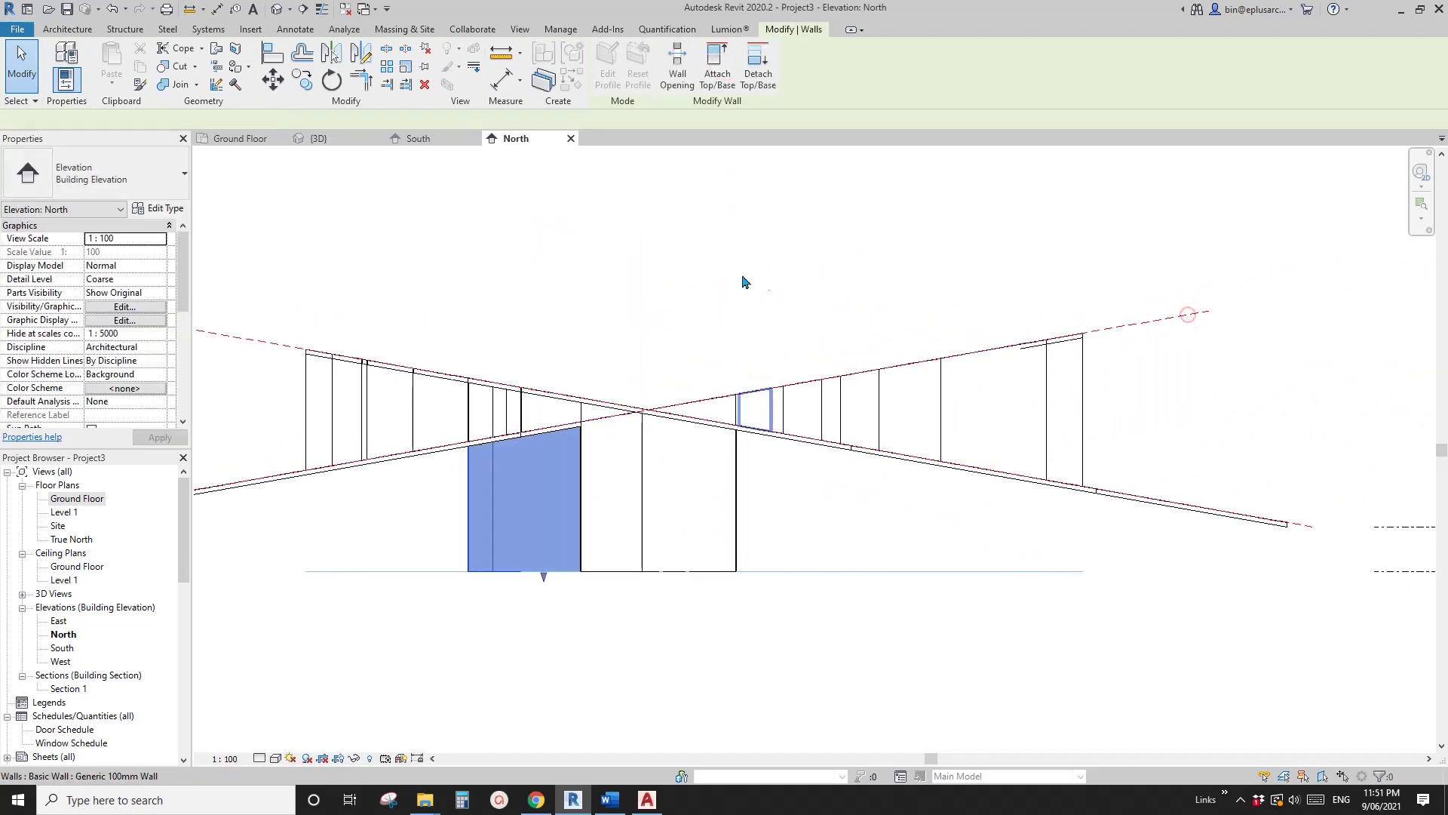
left_click(730, 65)
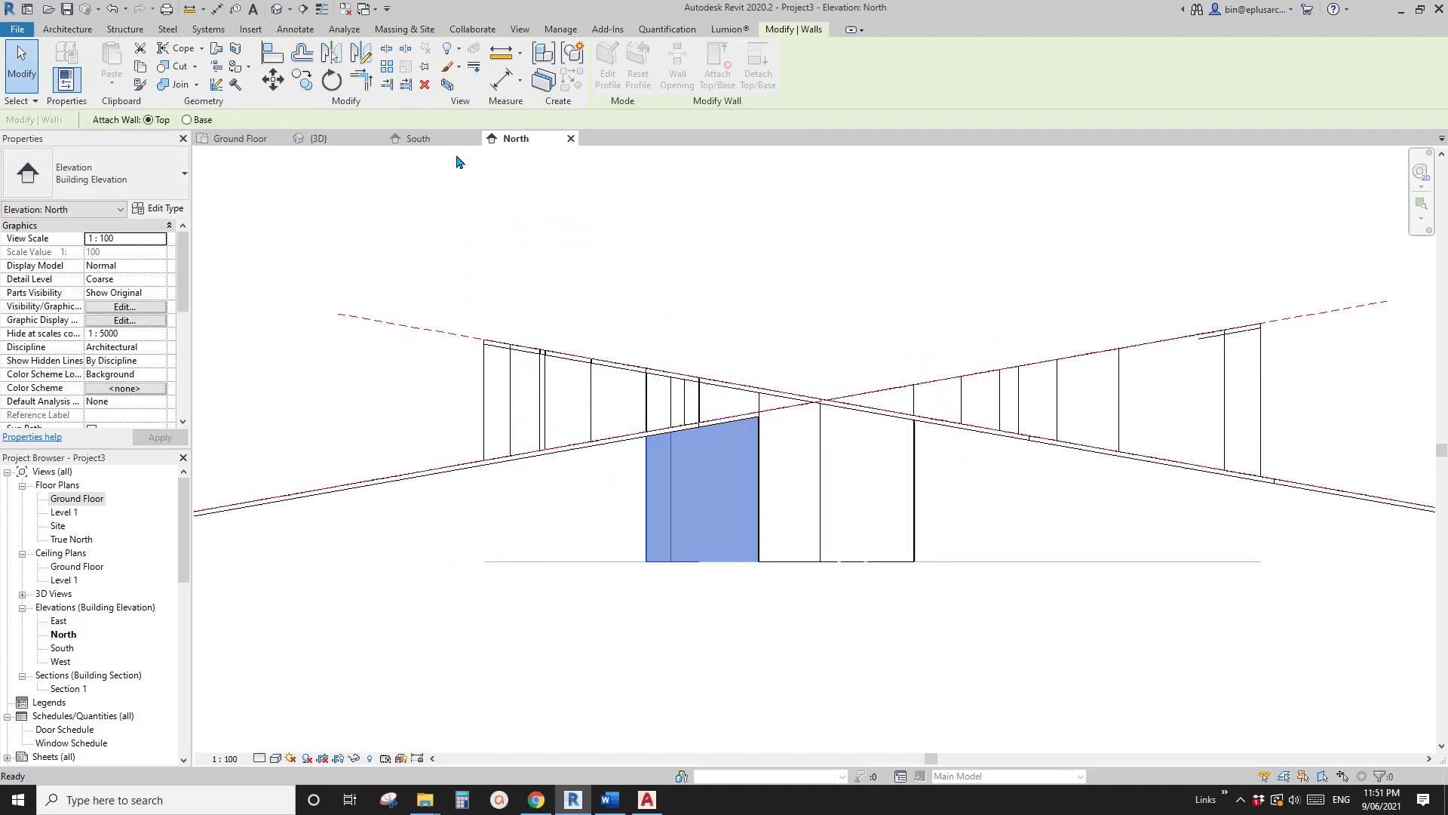
left_click(187, 120)
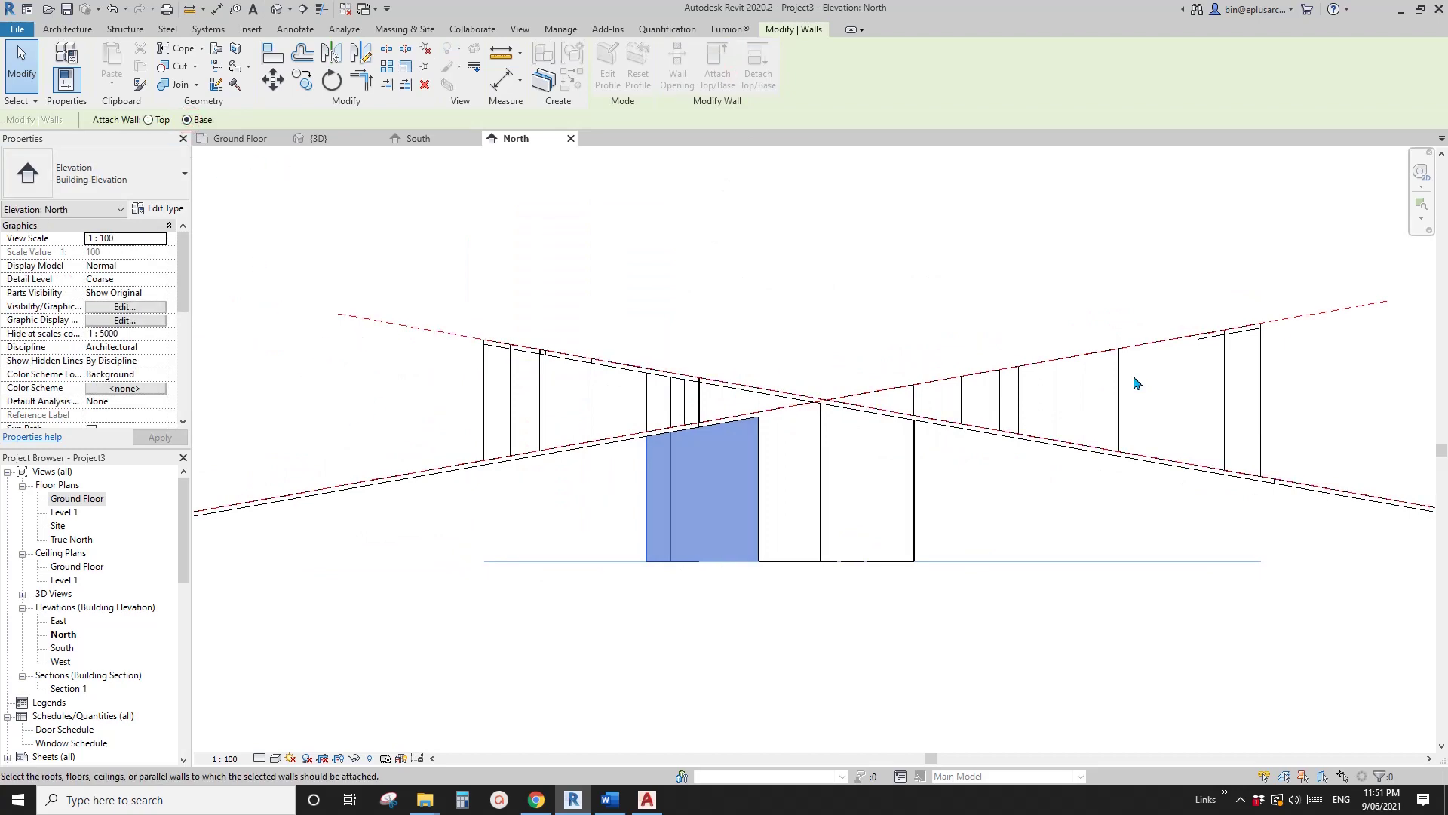
key("Escape")
key("ctrl+z")
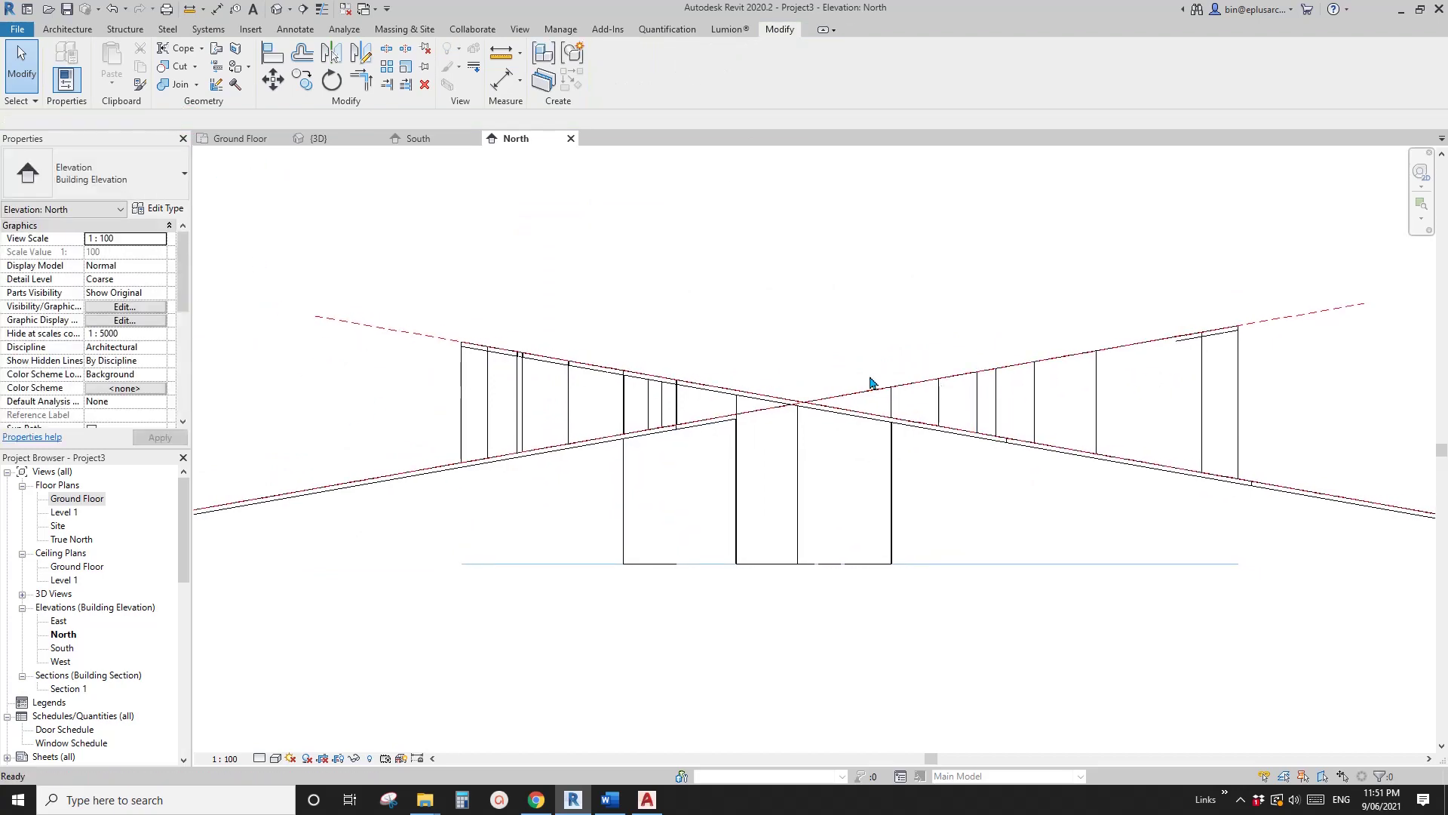
key("ctrl+z")
Attach the detached back wall's top to the reference plane rising toward the east and its base to the one descending toward the east
left_click(551, 411)
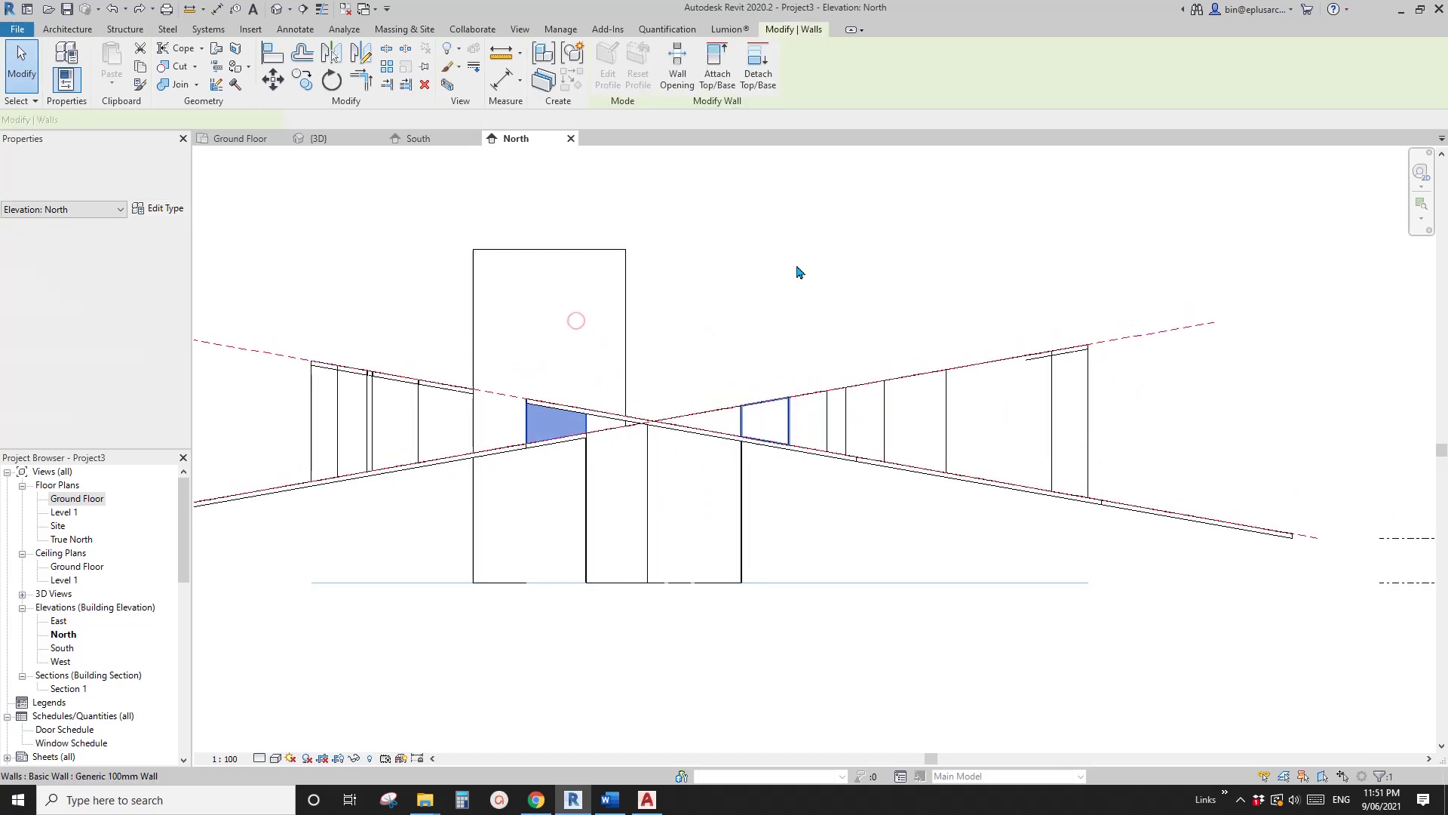
left_click(625, 286)
left_click(559, 249)
scroll(592, 249, "down", 1)
middle_click_drag(593, 249, 648, 252)
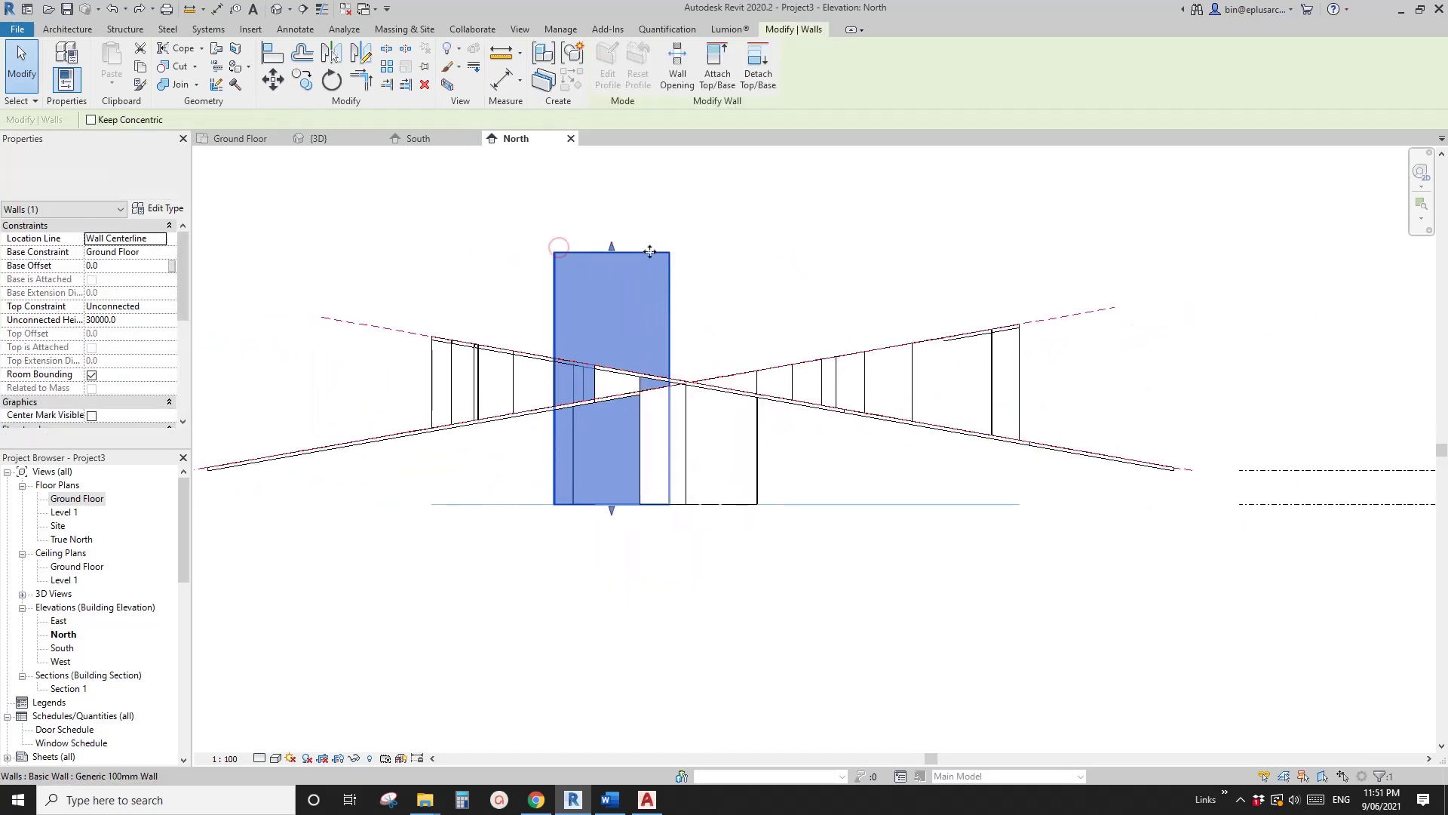
left_click(718, 68)
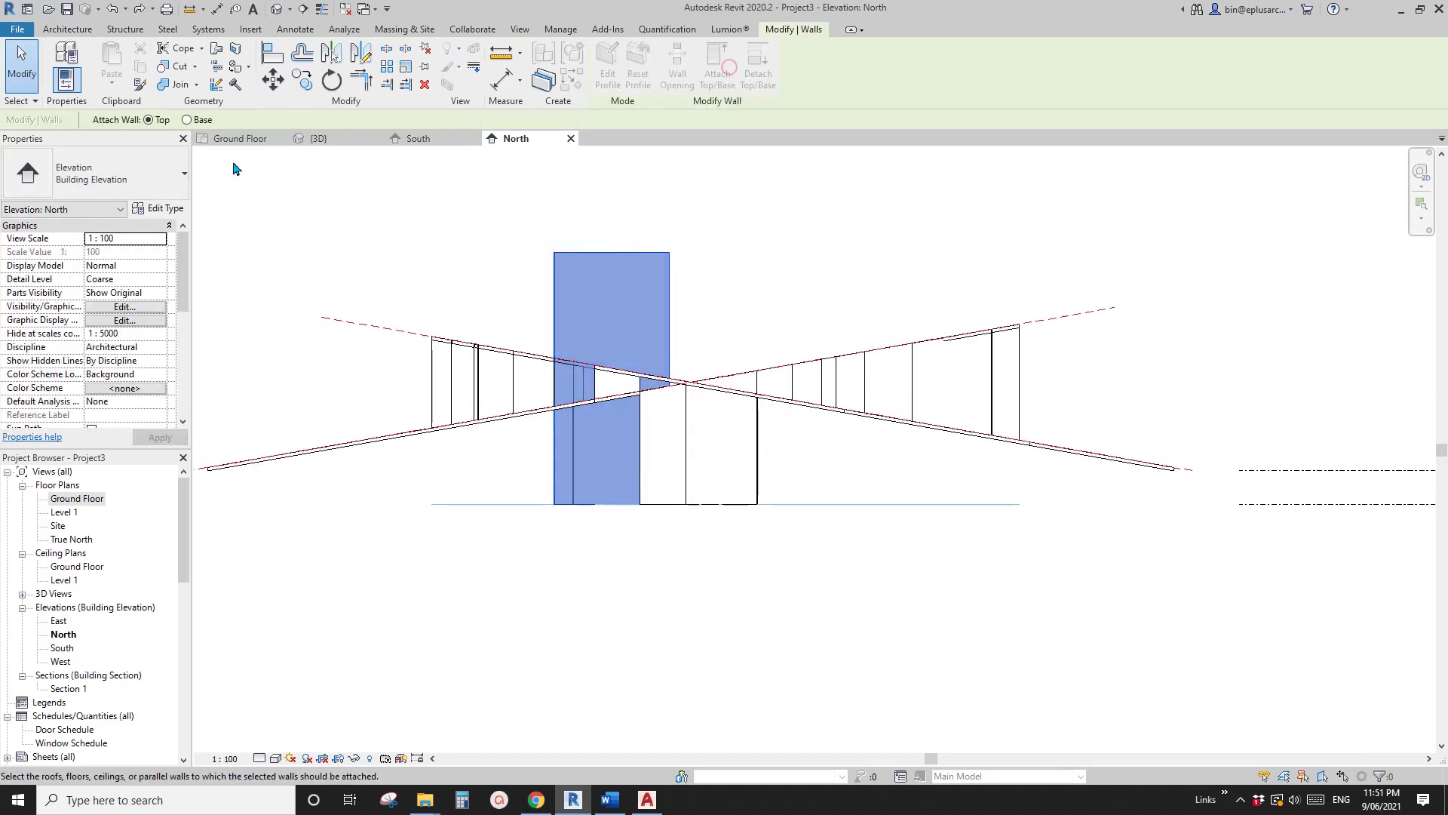
left_click(340, 324)
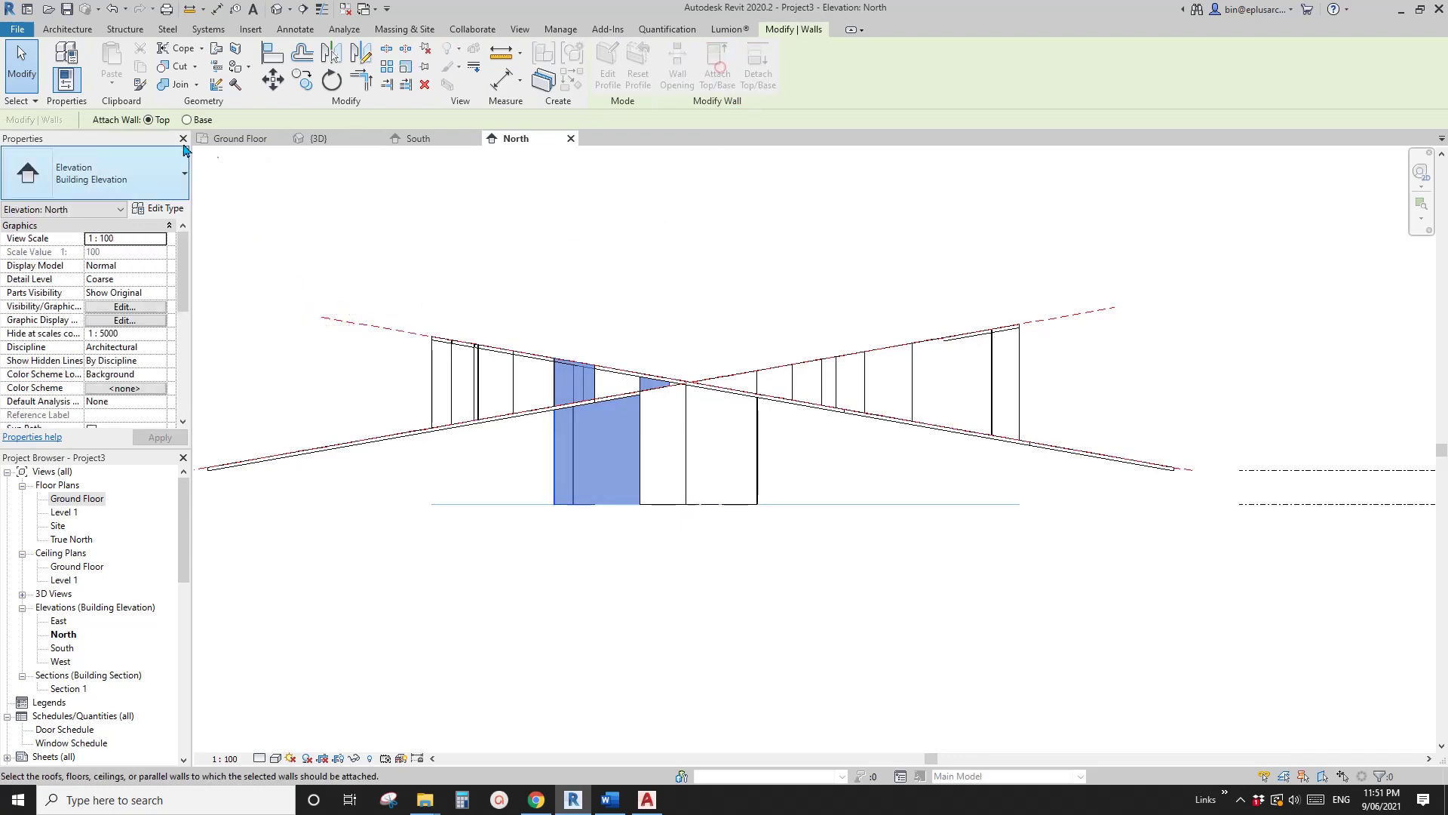
left_click(1107, 311)
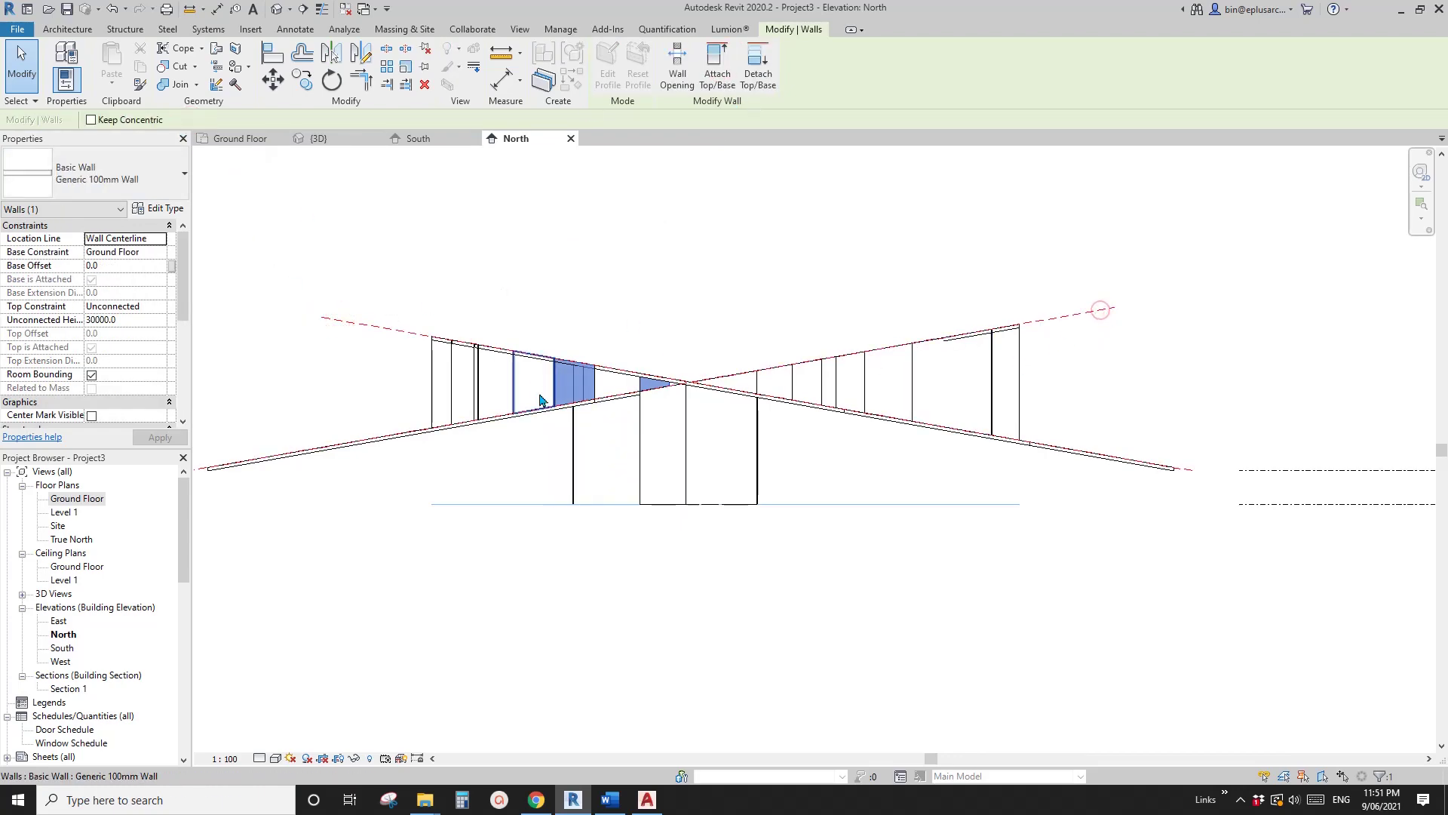
key("Escape")
In the 3D view, change the whole chain of connected serpentine walls to the Storefront curtain wall type
left_click(279, 11)
middle_click_drag(819, 422, 754, 498, "shift")
scroll(773, 396, "up", 1)
scroll(768, 471, "up", 5)
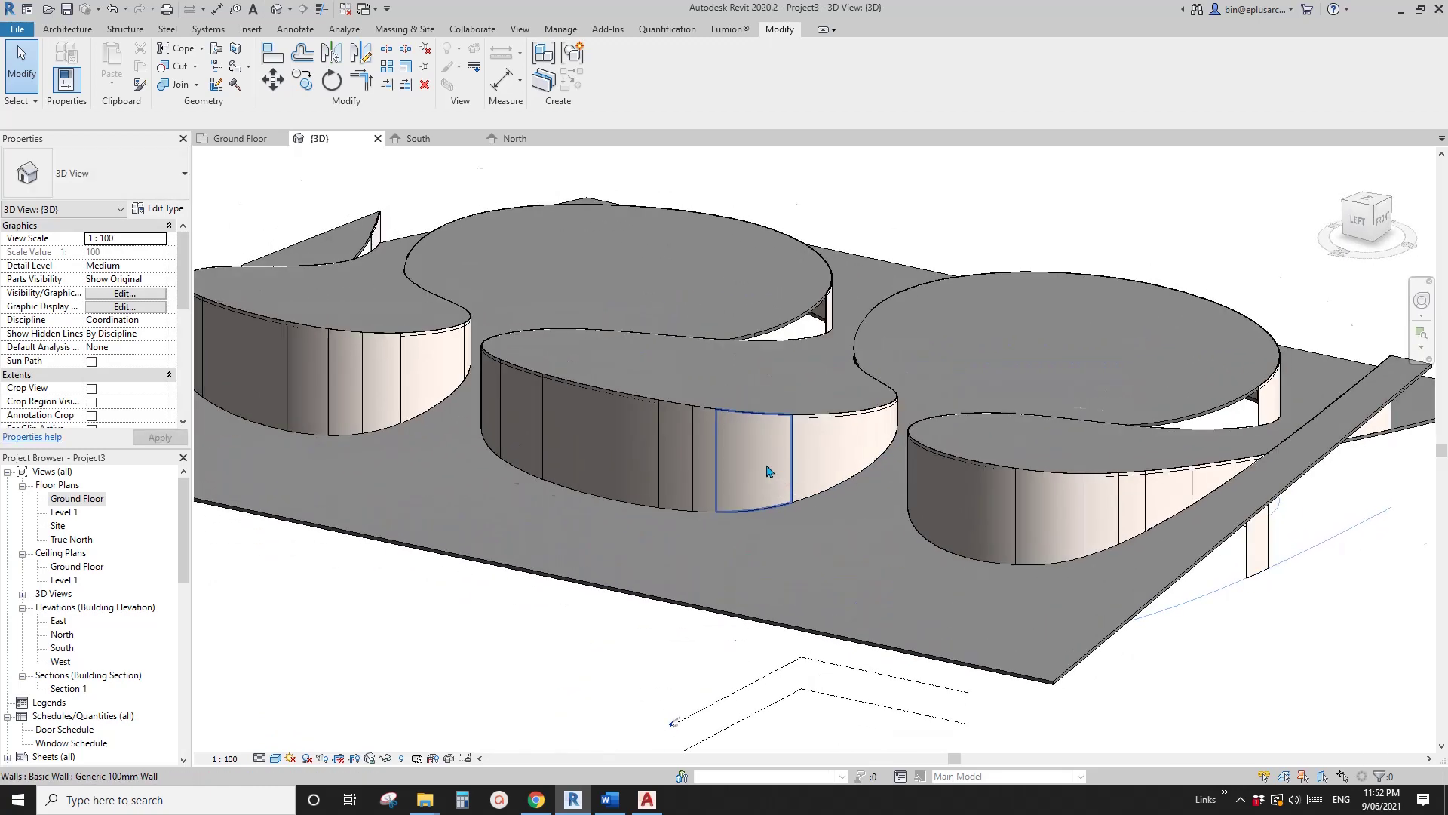
scroll(767, 468, "up", 1)
key("Tab")
left_click(755, 460)
scroll(754, 456, "down", 2)
middle_click_drag(753, 456, 739, 464, "shift")
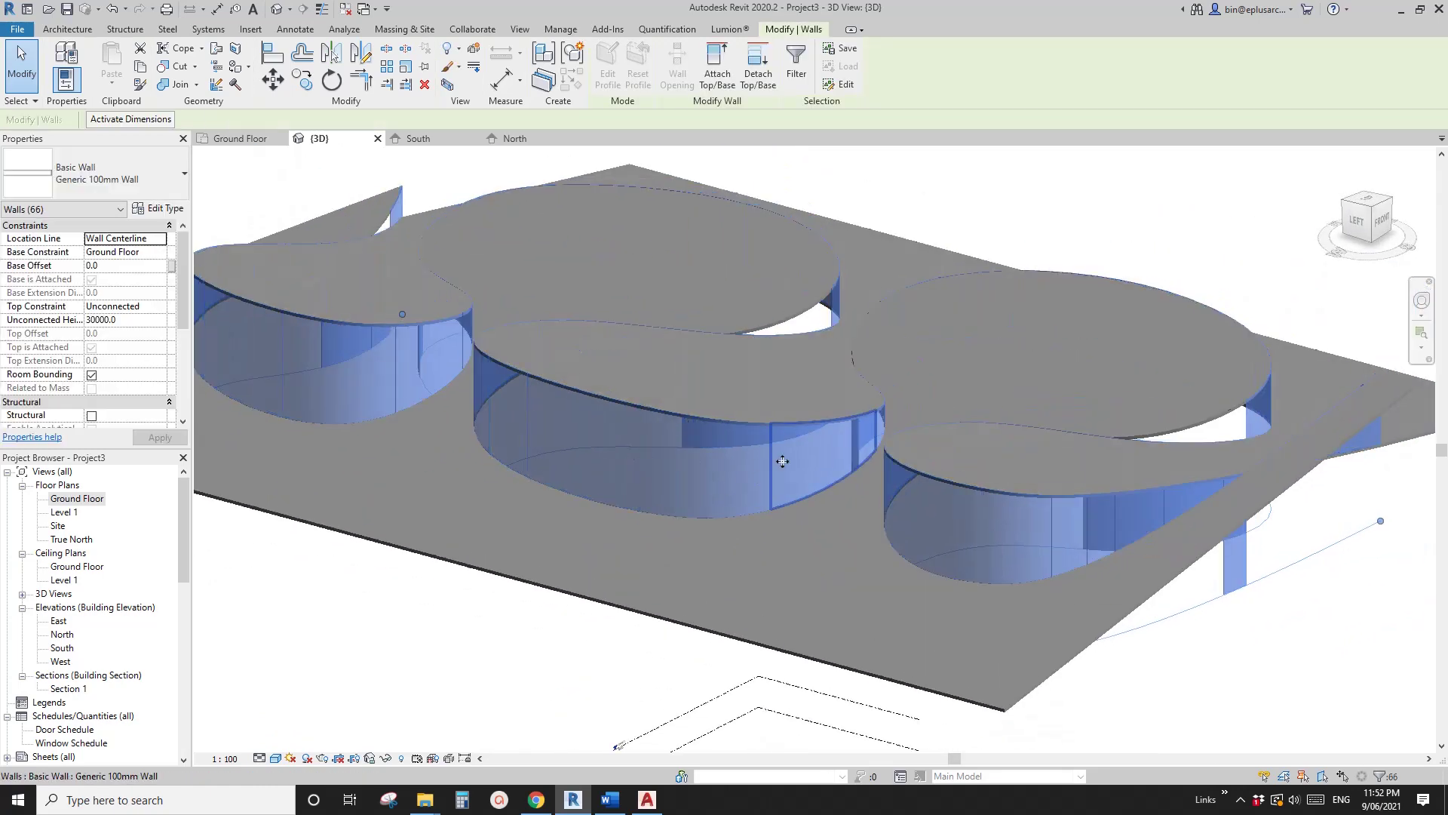
left_click(113, 175)
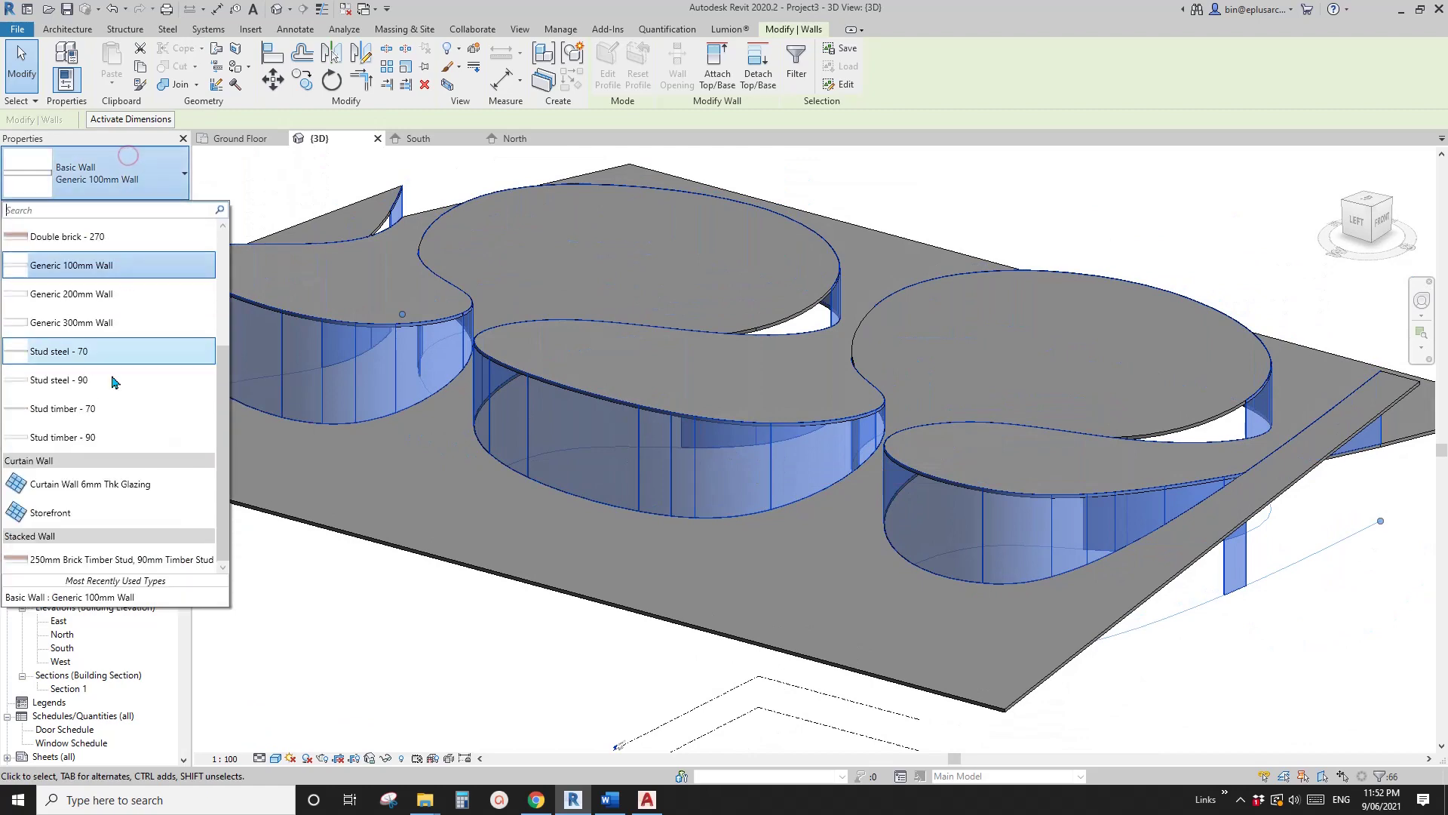
left_click(64, 513)
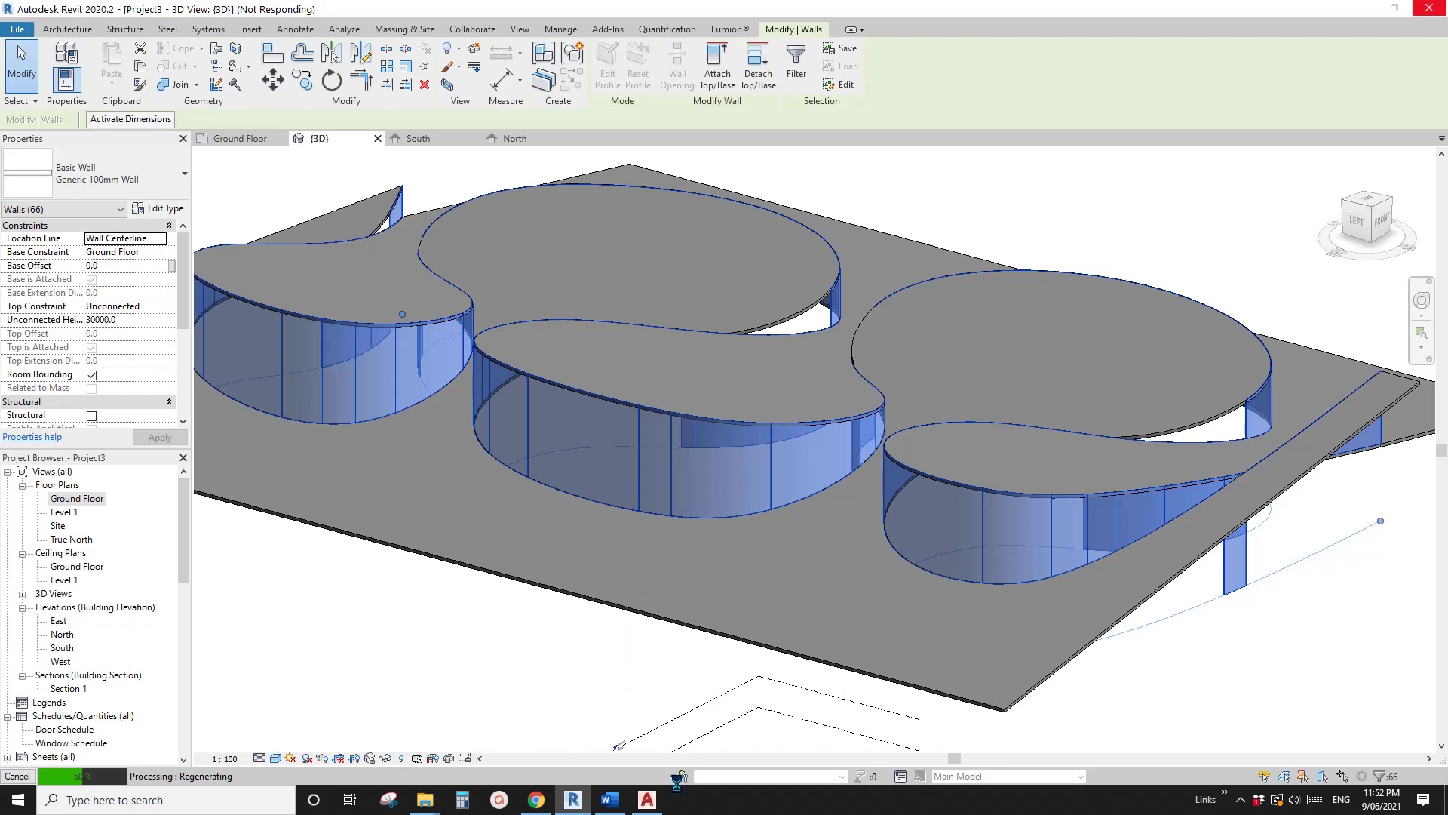
Switch to AutoCAD and close it, and clear the wall selection back in Revit
left_click(647, 801)
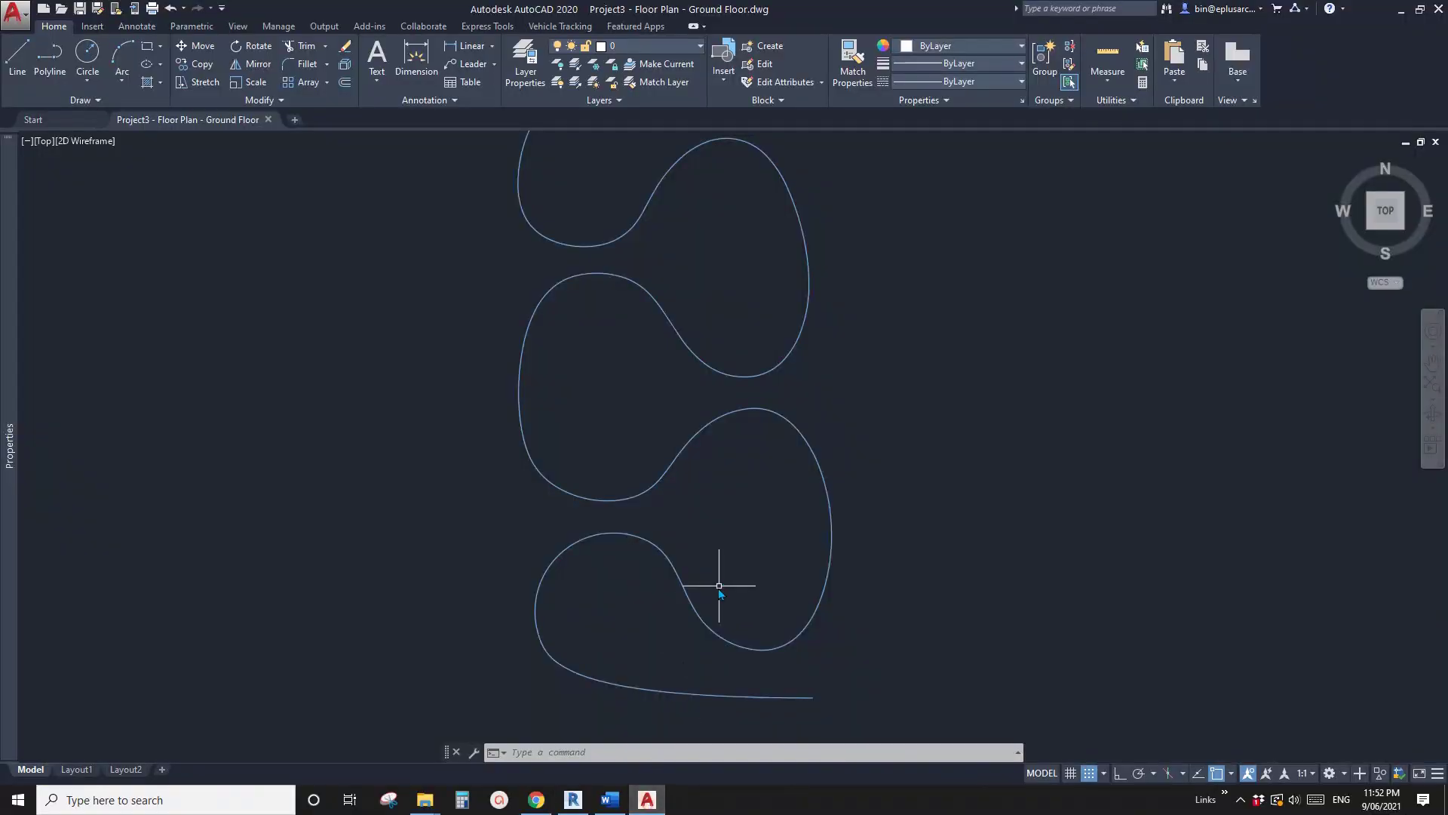
left_click(1437, 9)
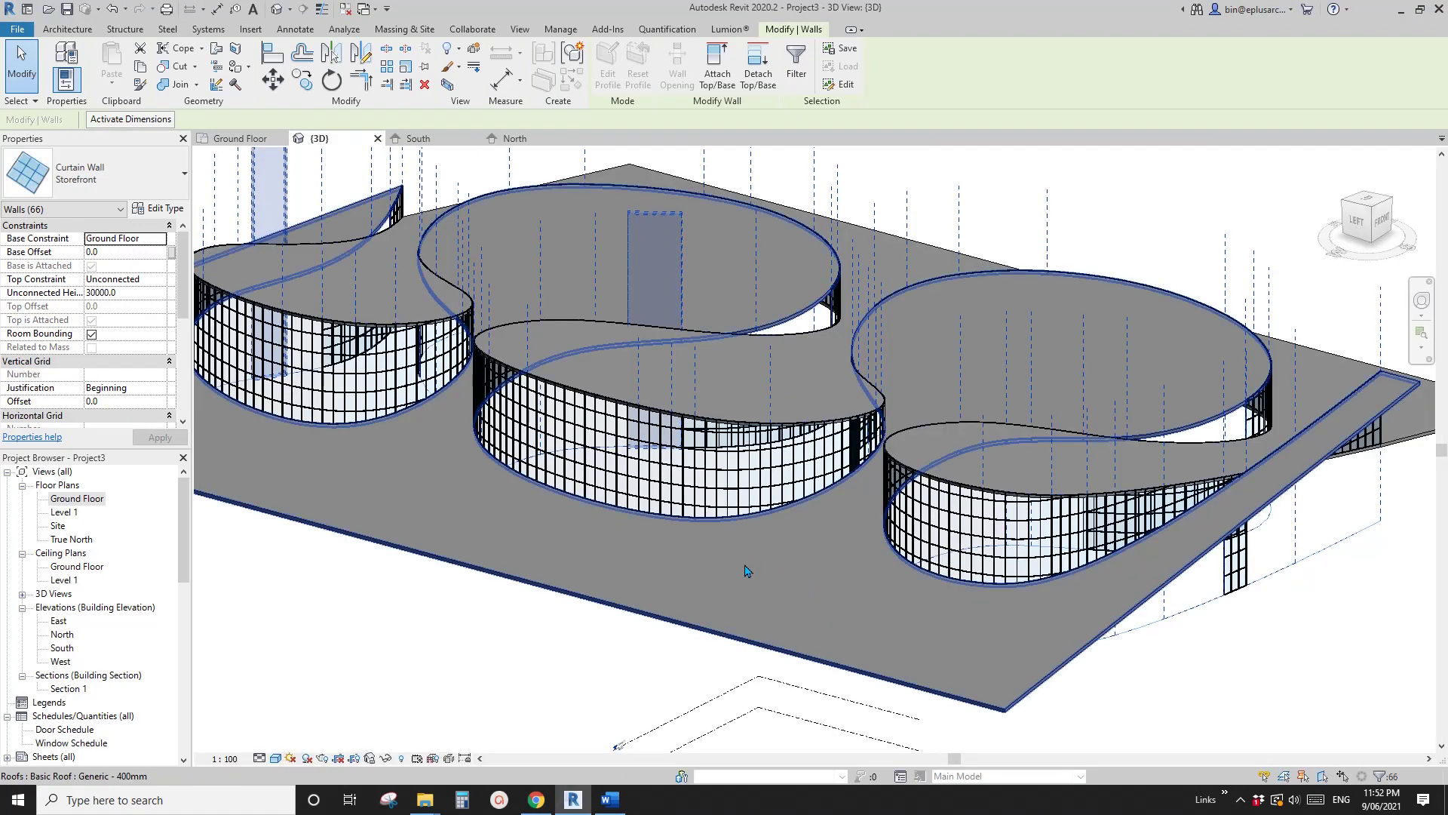
key("Escape")
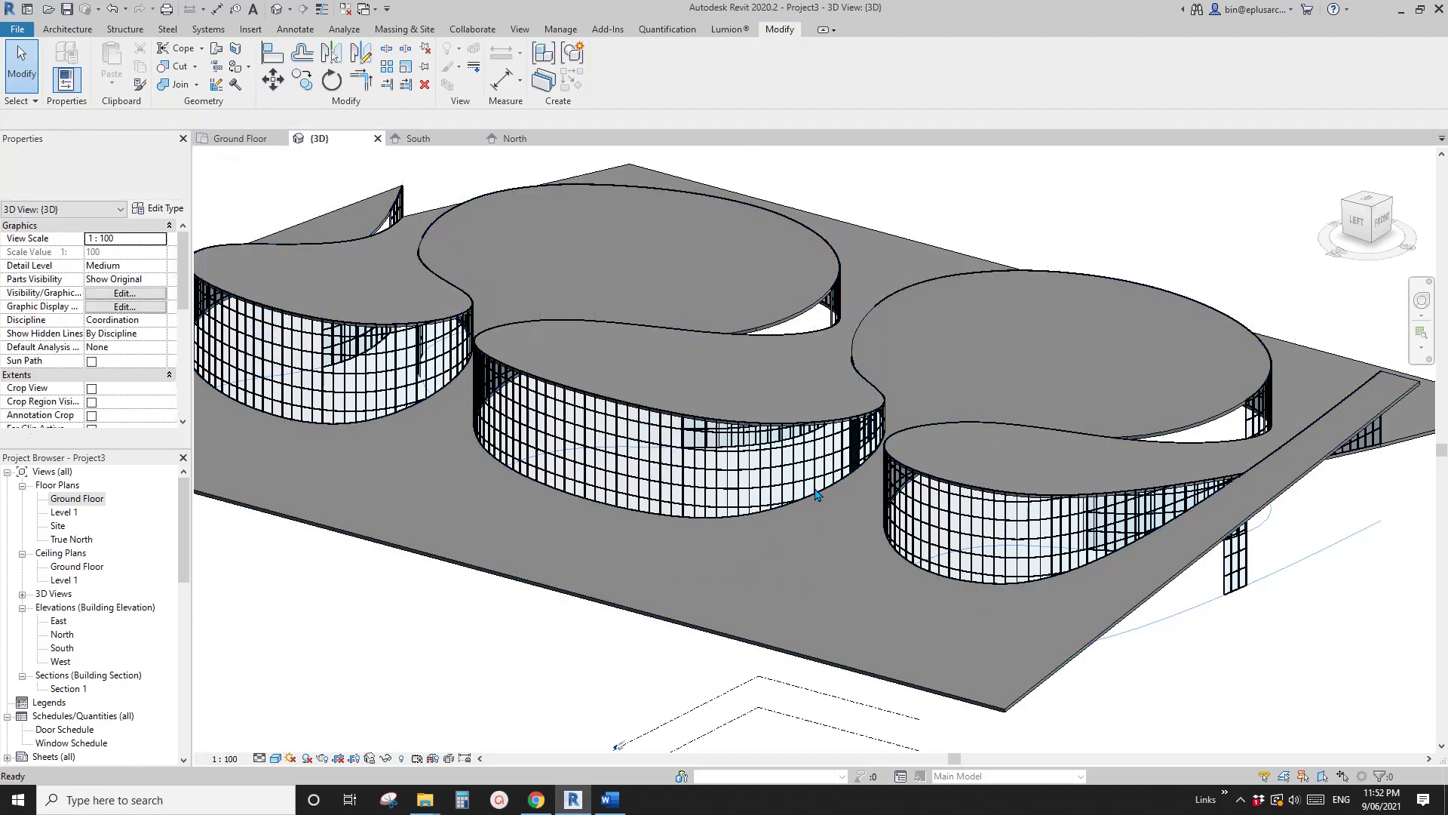
Examine the Storefront curtain walls between the two sloped serpentine roofs in the 3D view
scroll(775, 447, "up", 2)
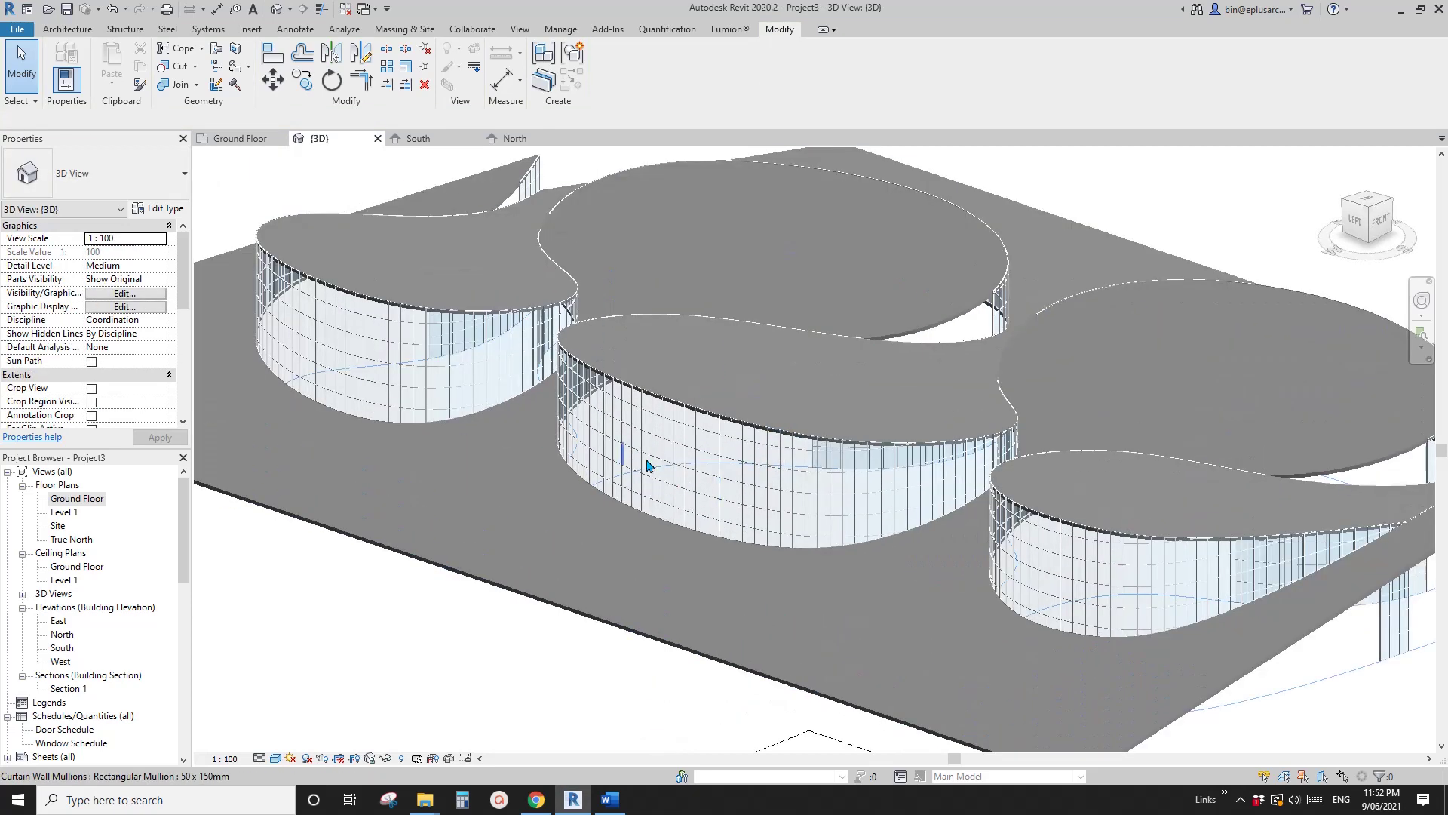
scroll(623, 445, "down", 1)
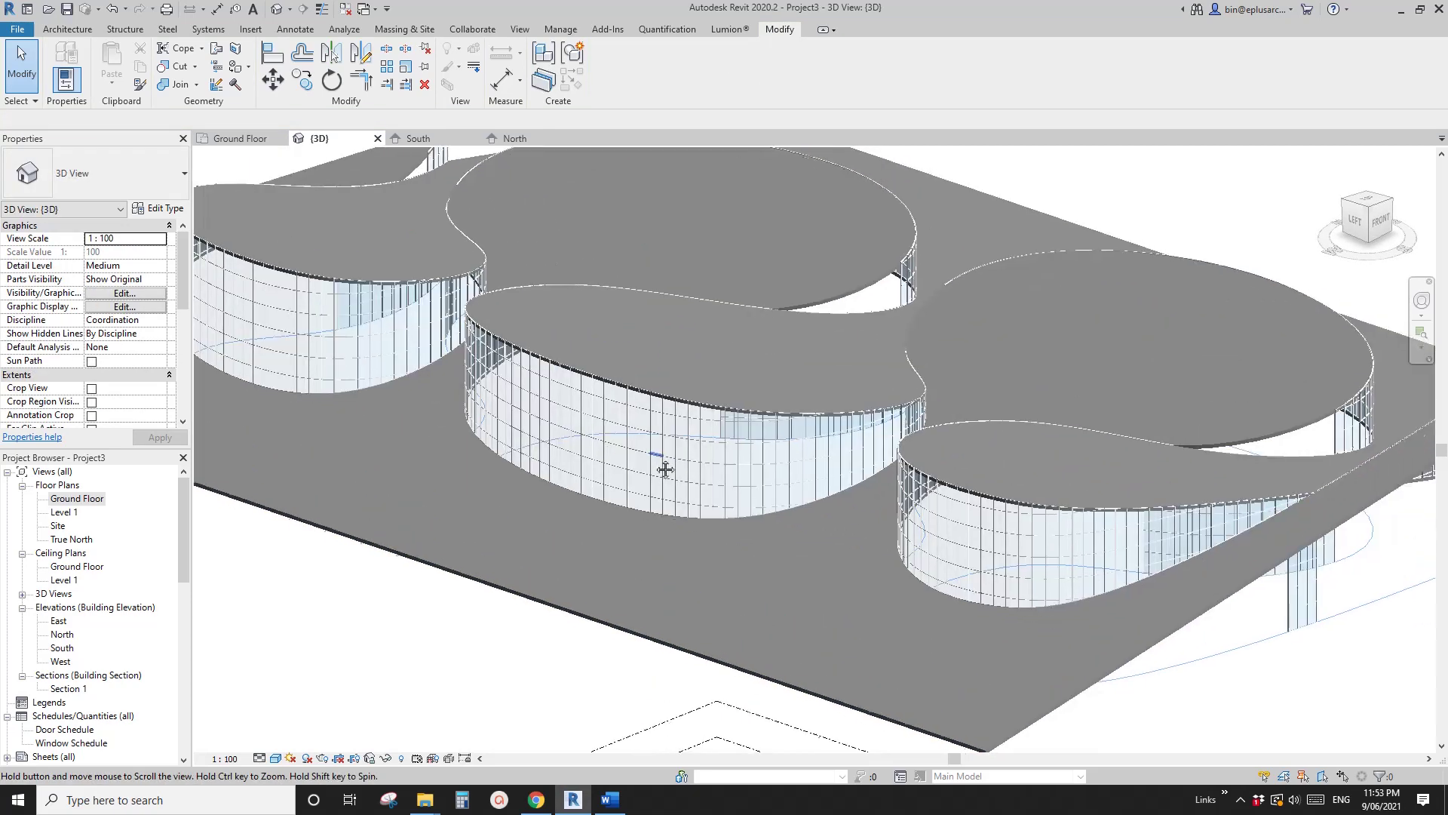
scroll(603, 441, "down", 1)
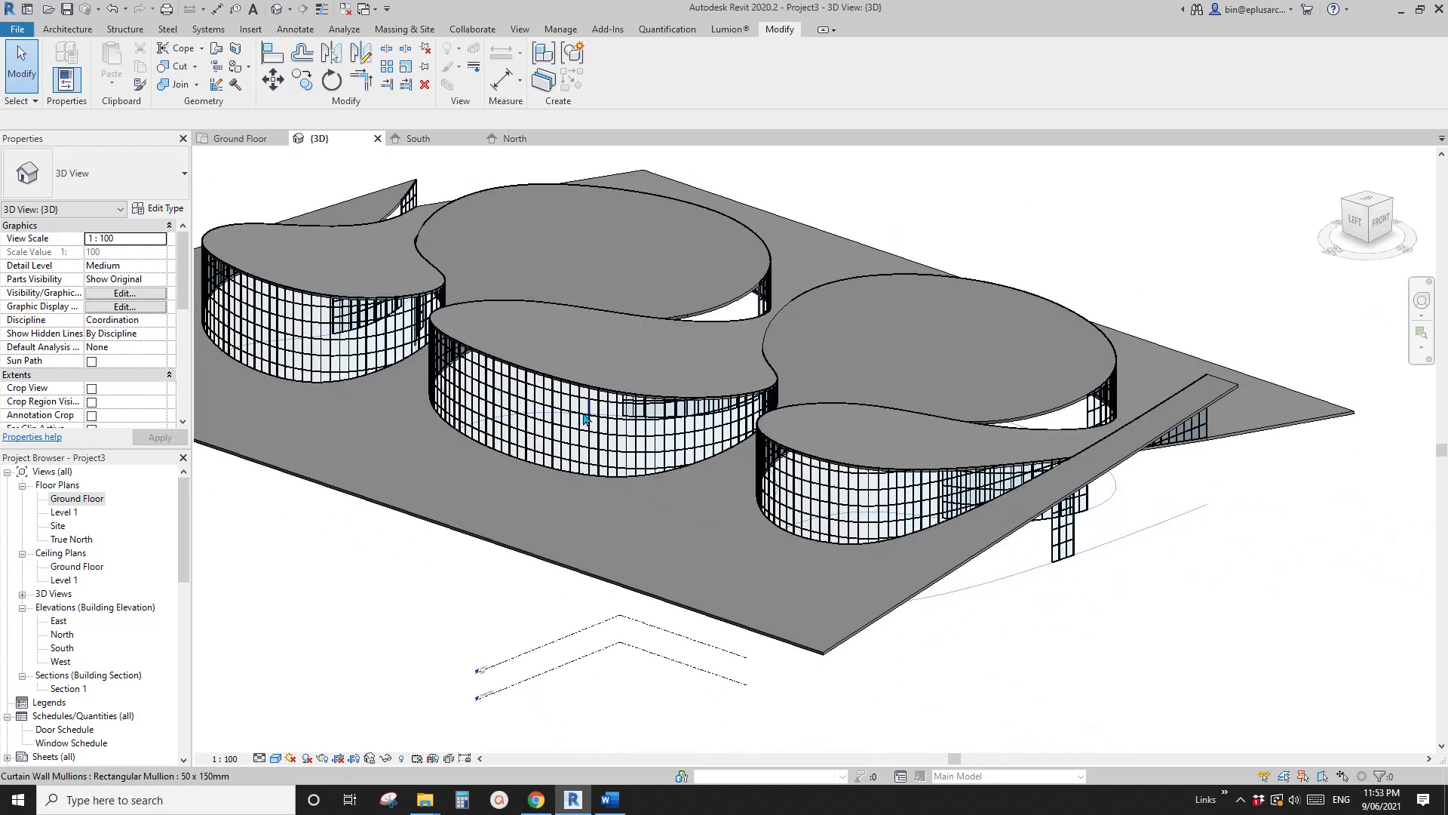
middle_click_drag(586, 418, 679, 662, "shift")
middle_click_drag(619, 614, 672, 704)
Switch to Chrome and review BIG's museum images and concept diagrams, from the landscape incision through to the roofscape garden
left_click(536, 800)
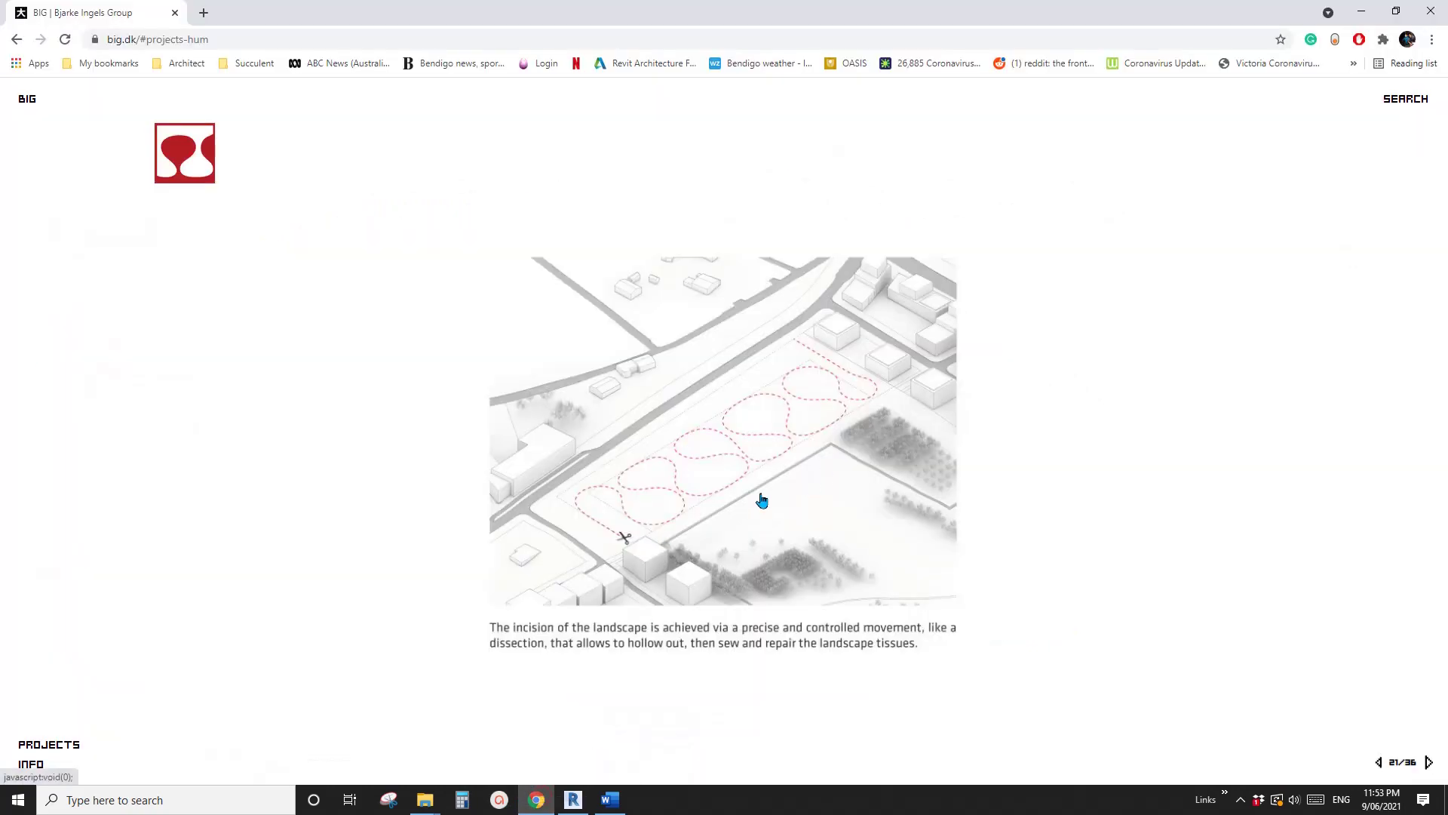
scroll(761, 500, "up", 5)
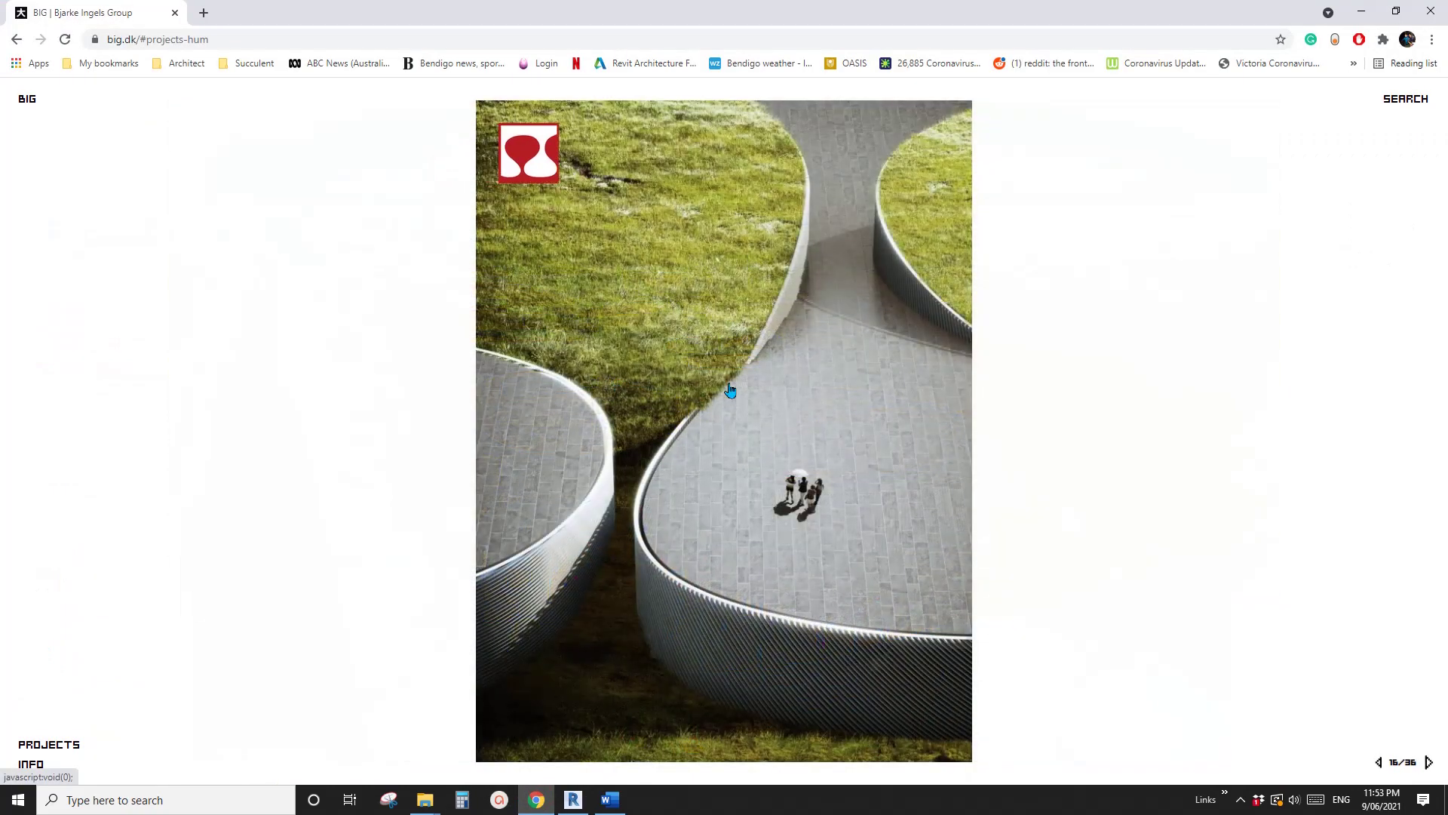
scroll(730, 390, "down", 4)
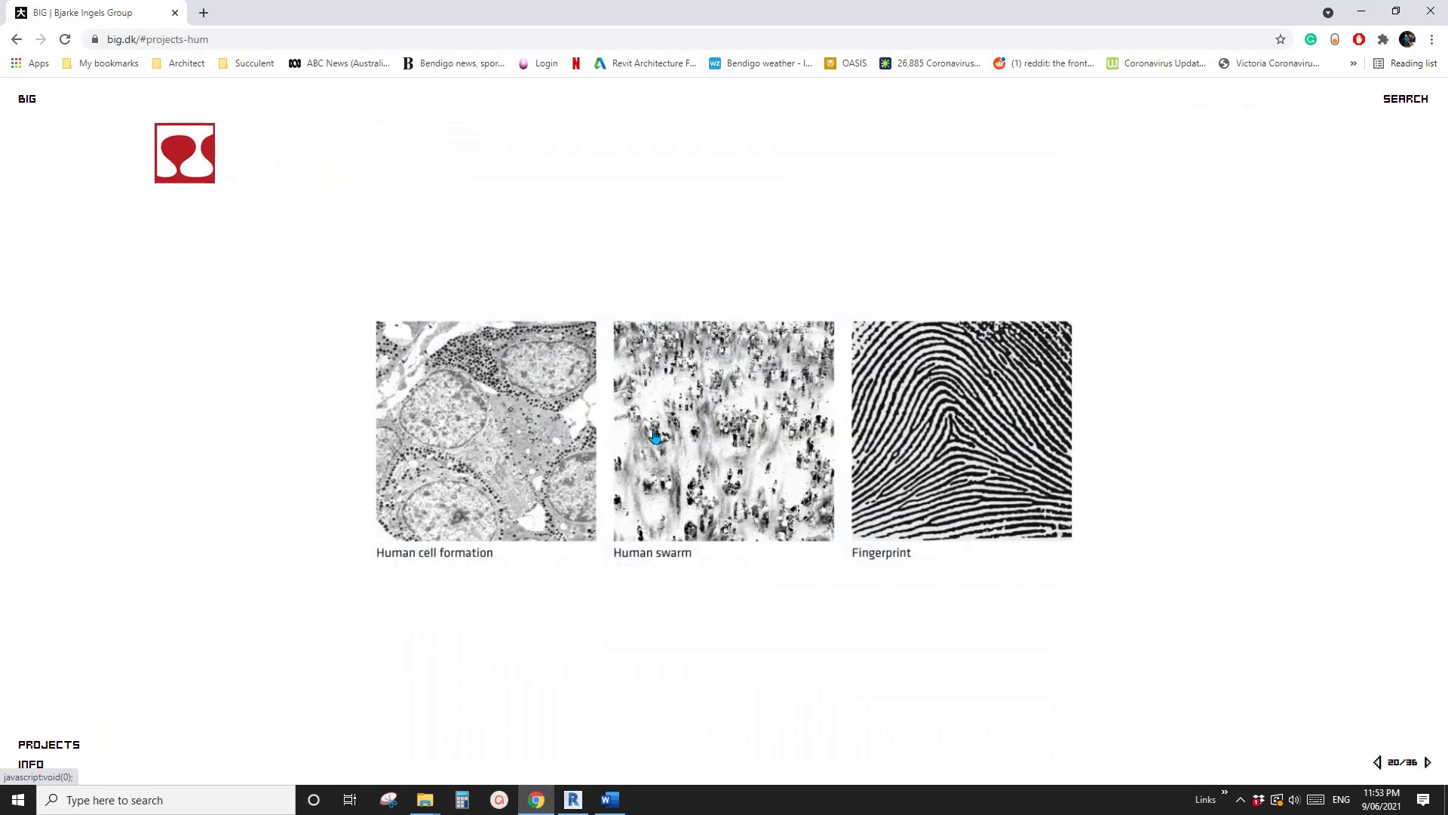
scroll(750, 410, "up", 1)
scroll(701, 440, "down", 3)
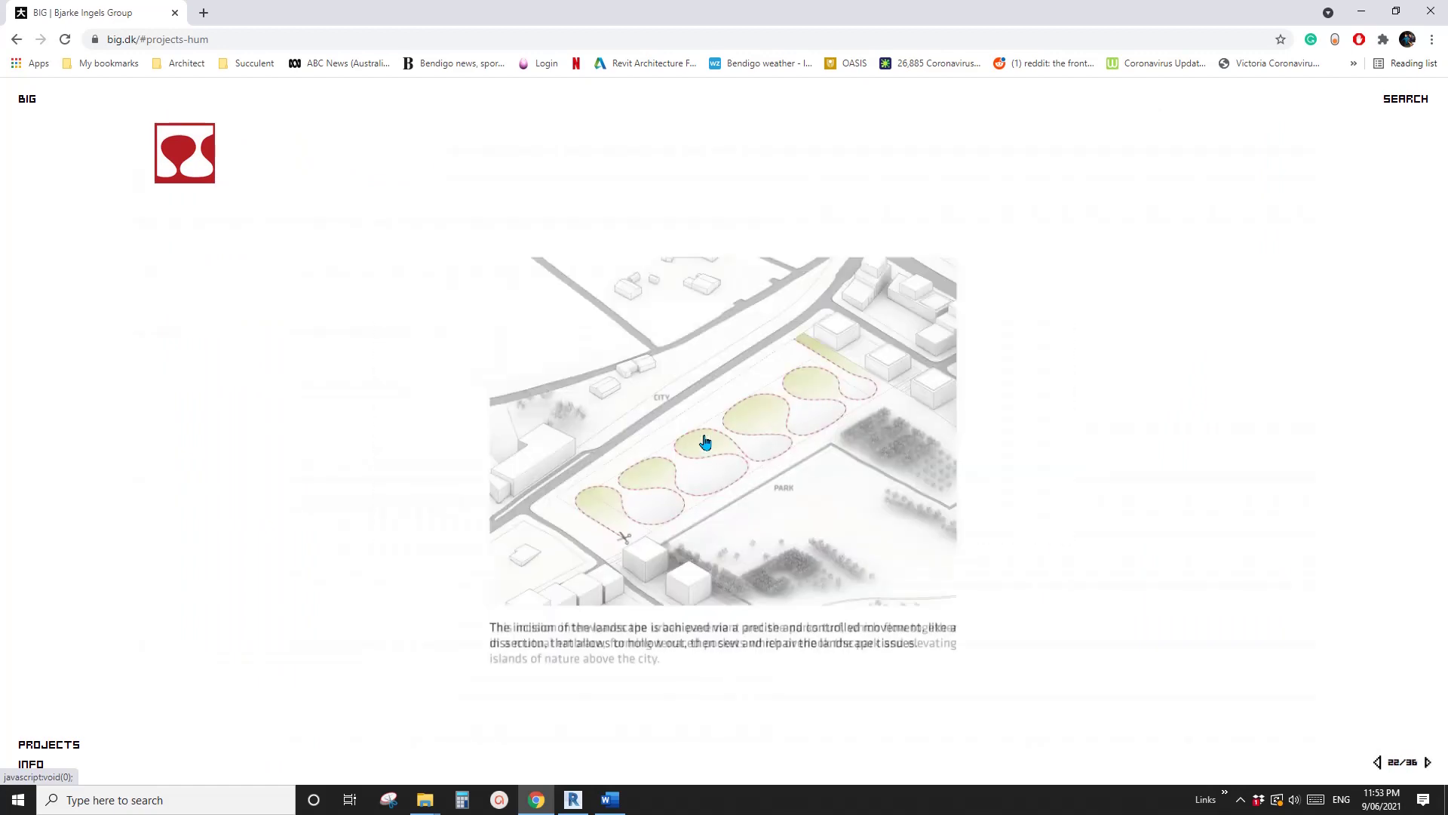
scroll(763, 439, "down", 1)
scroll(777, 415, "down", 1)
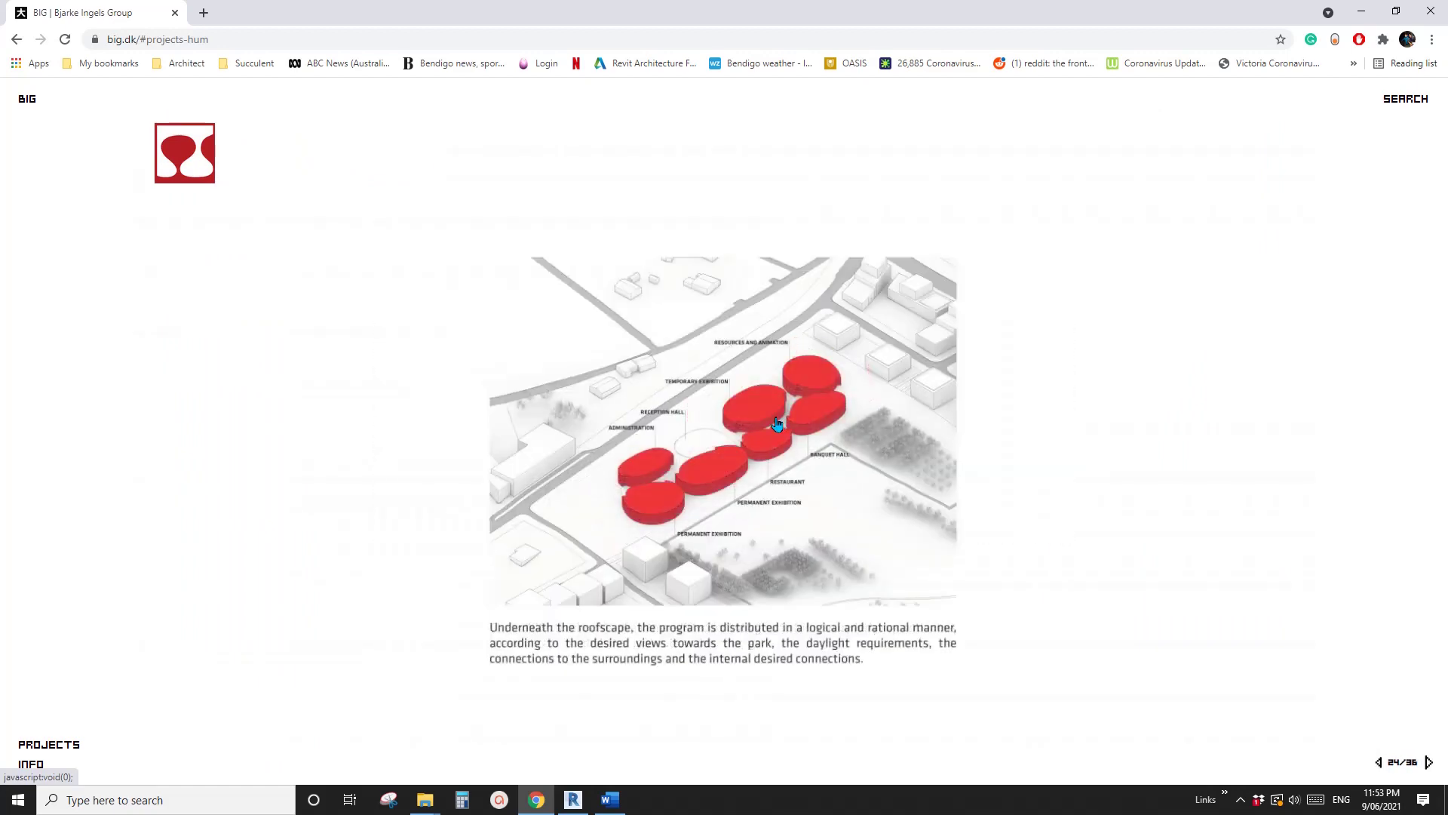
scroll(771, 430, "down", 1)
scroll(752, 436, "down", 2)
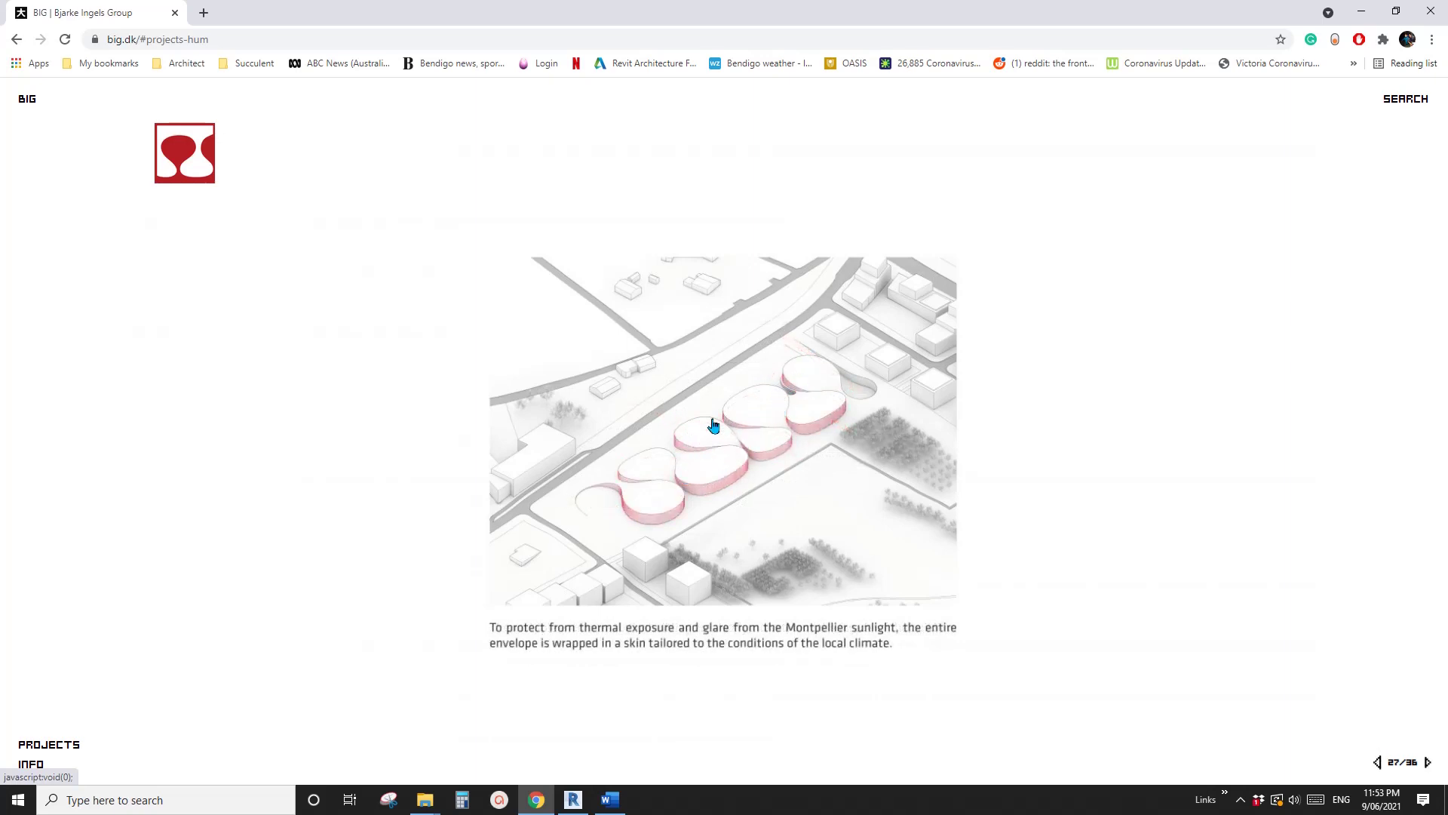
scroll(674, 504, "down", 1)
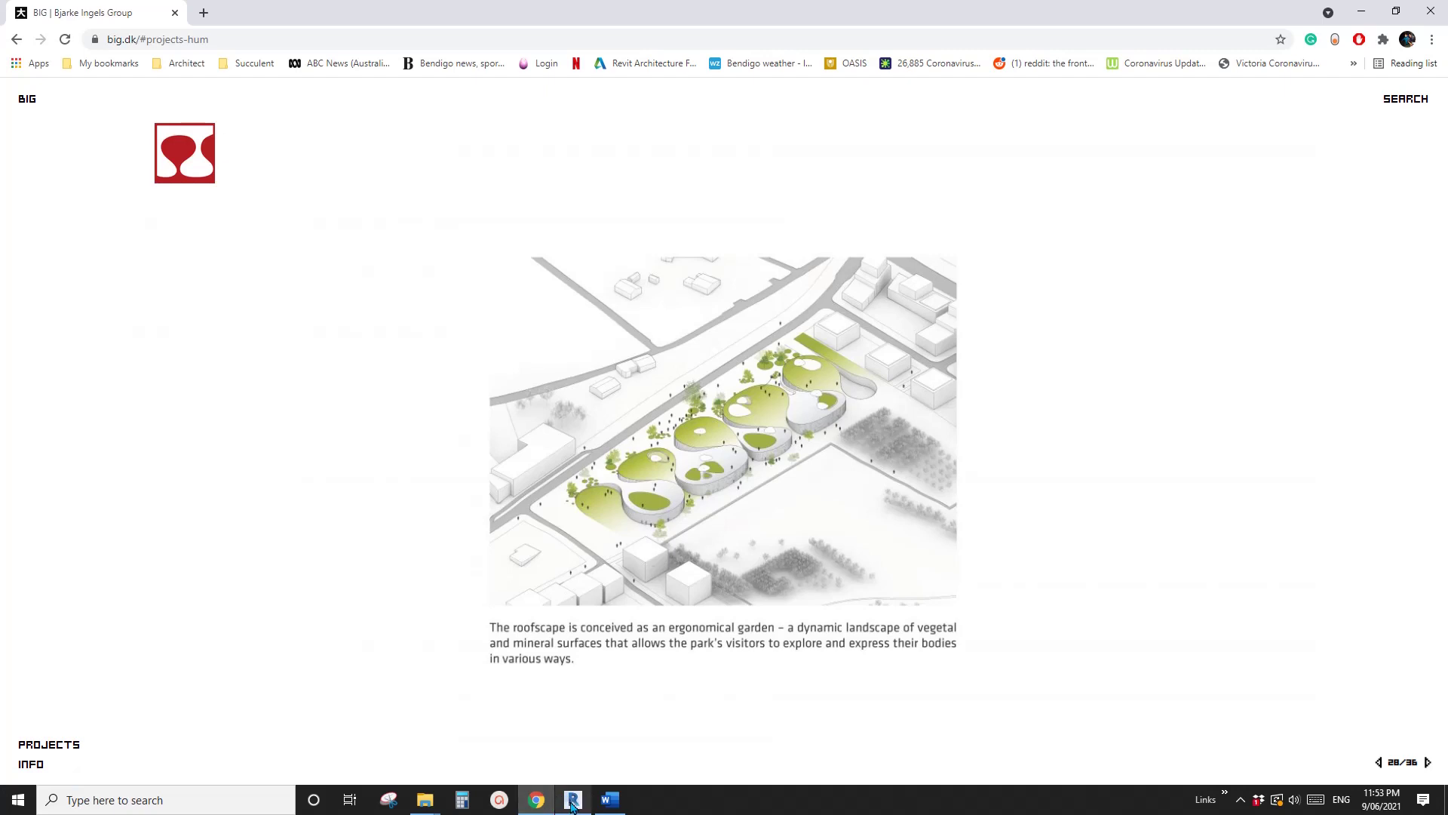
Return to Revit and examine the museum's roofs and curtain walls from the front, back and right sides
mouse_move(573, 806)
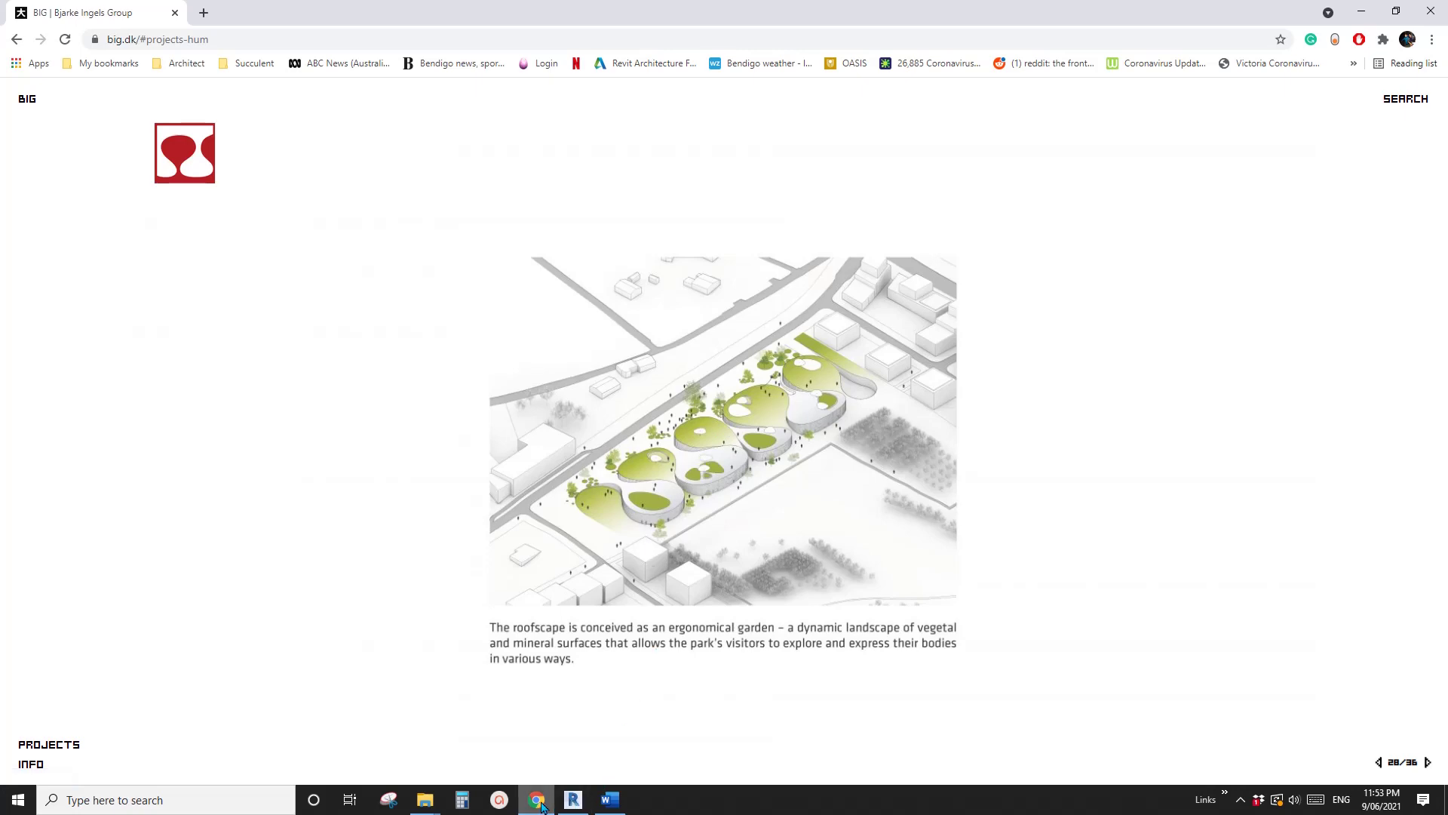
left_click(574, 802)
middle_click_drag(662, 543, 837, 541, "shift")
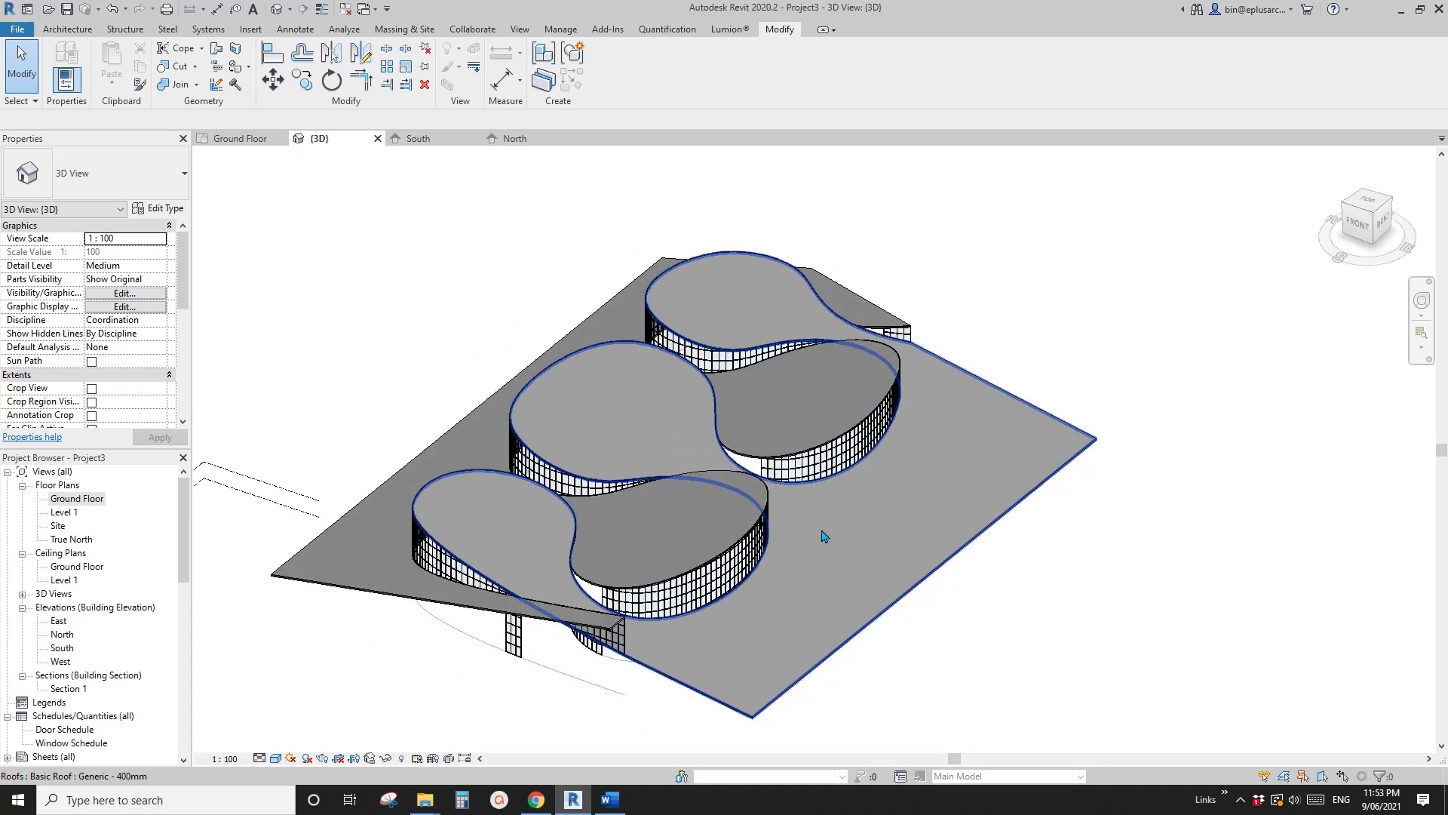
middle_click_drag(824, 536, 803, 420, "shift")
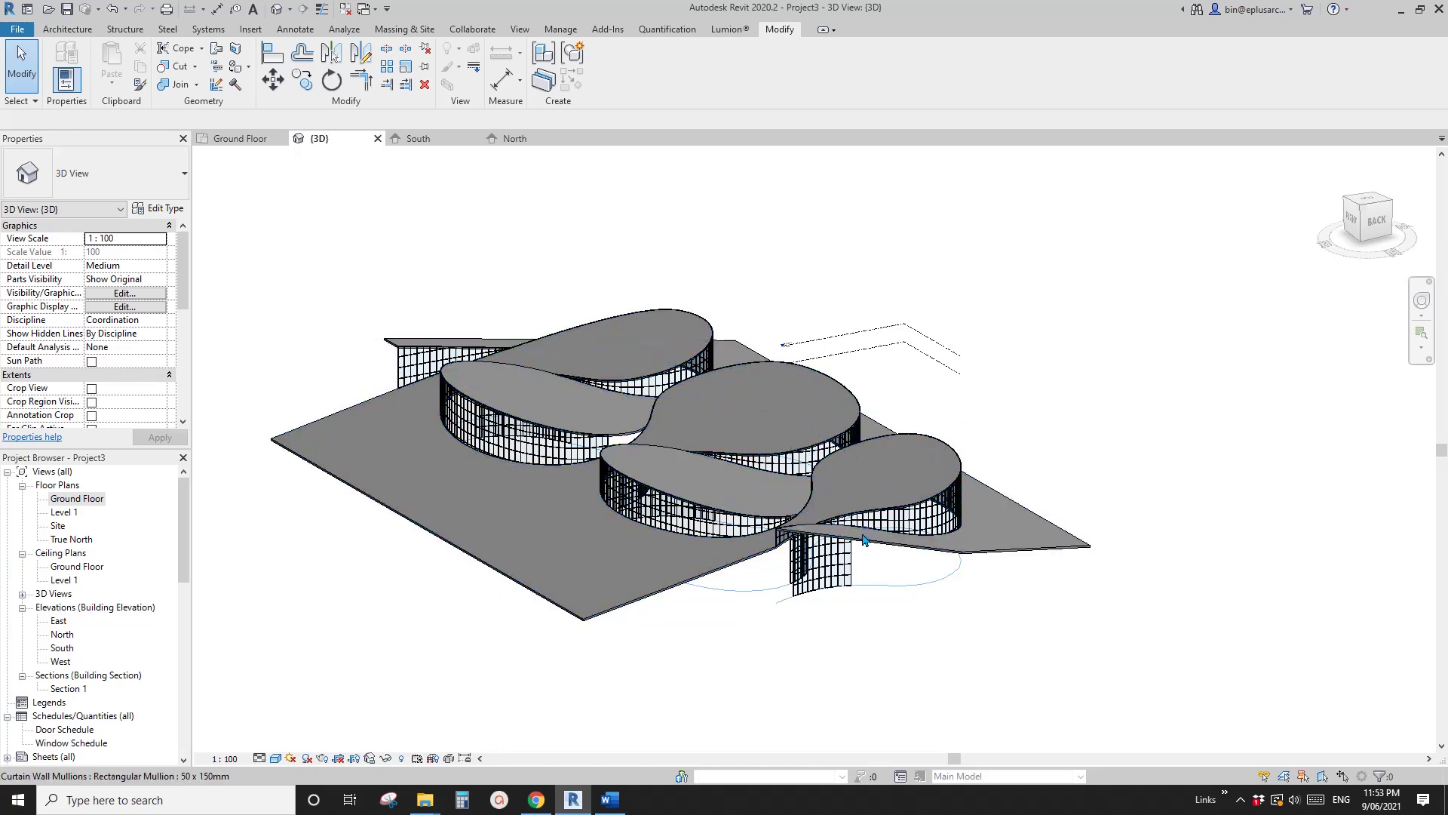
middle_click_drag(827, 534, 479, 538, "shift")
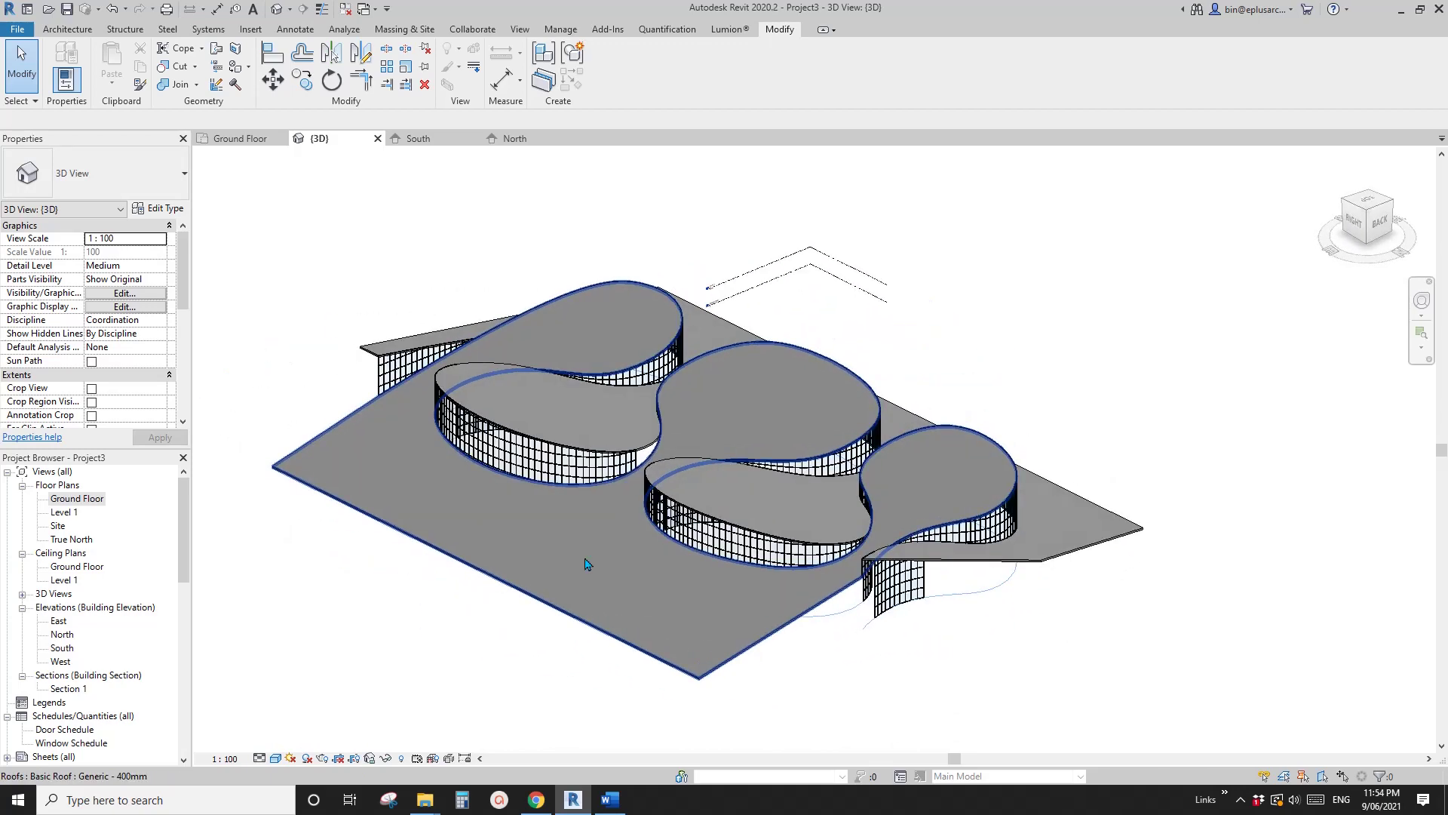
scroll(675, 571, "up", 1)
mouse_move(675, 571)
middle_mouse_down("shift")
mouse_move(714, 599)
mouse_move(690, 598)
mouse_move(707, 592)
middle_mouse_up("shift")
middle_click_drag(1105, 649, 1105, 649)
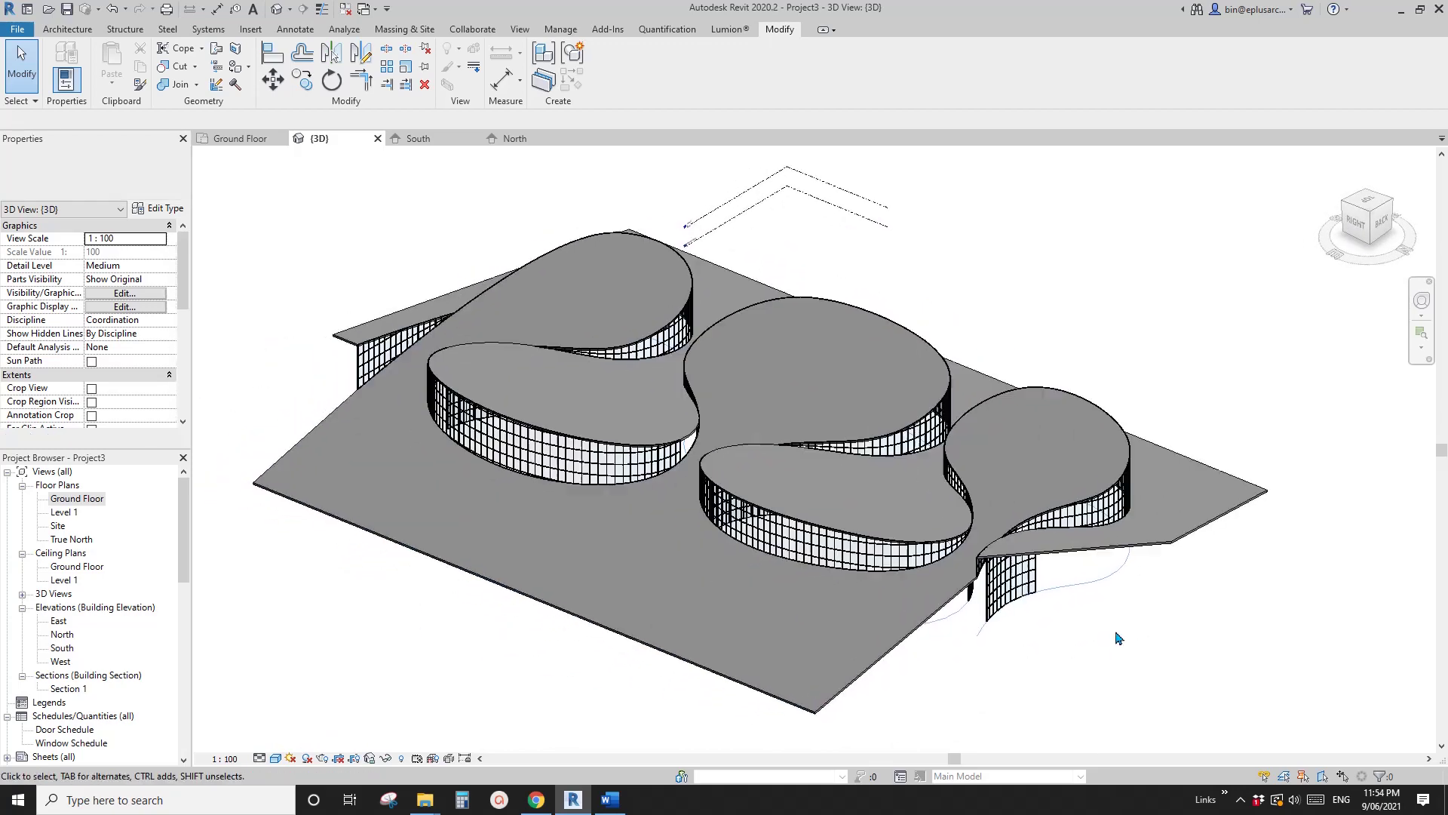